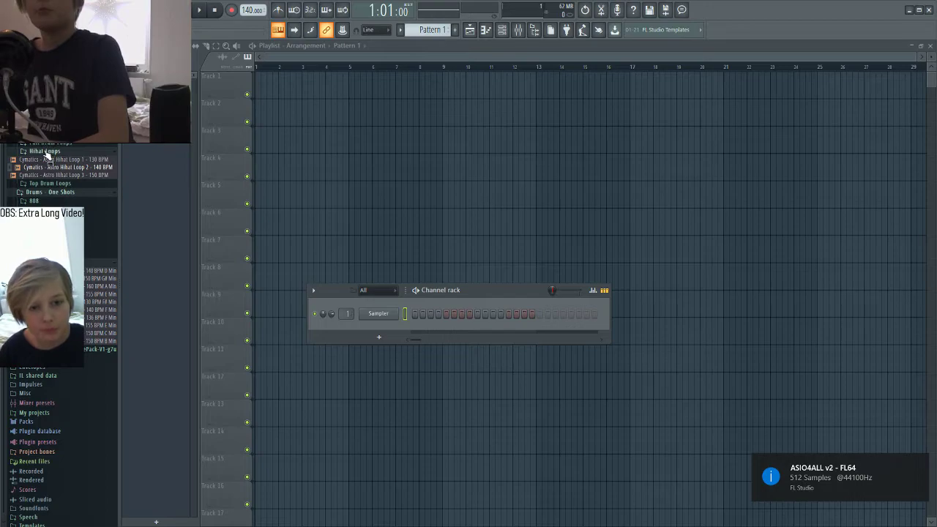
Step: Browse to the 808s folder under Drums - One Shots and preview the sample Cymatics - Uzi 808 1 - C
click(90, 118)
click(92, 125)
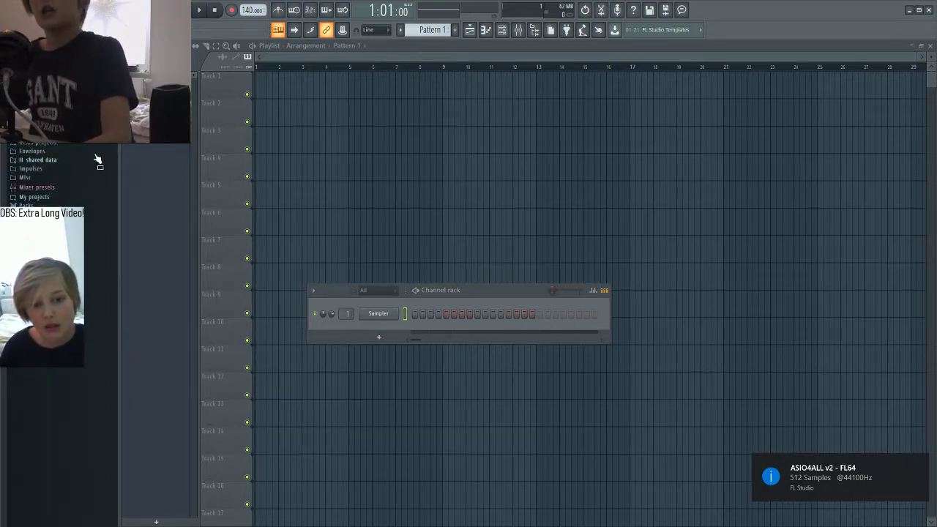
click(93, 135)
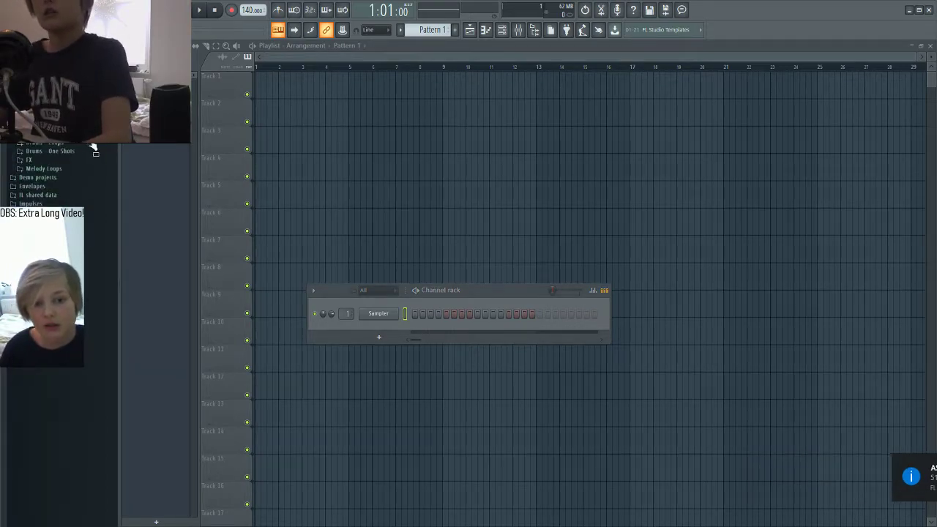
click(46, 151)
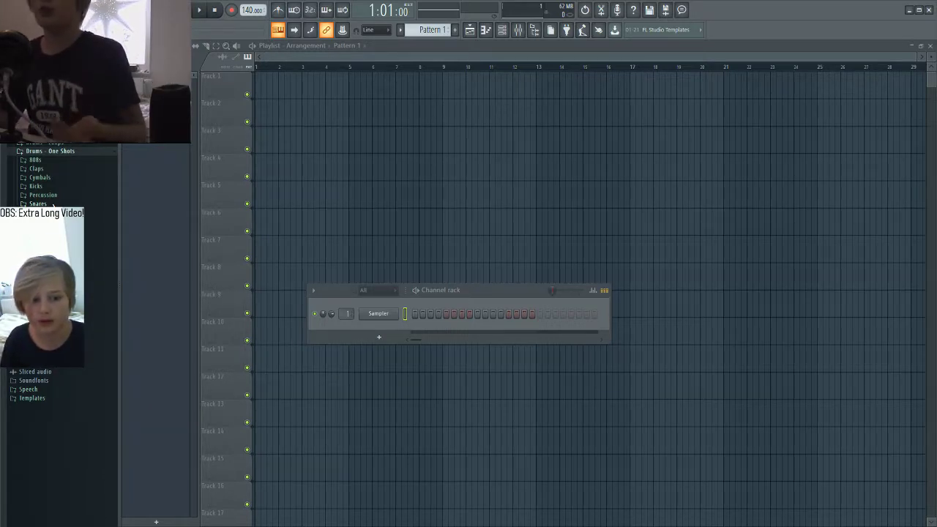
click(37, 160)
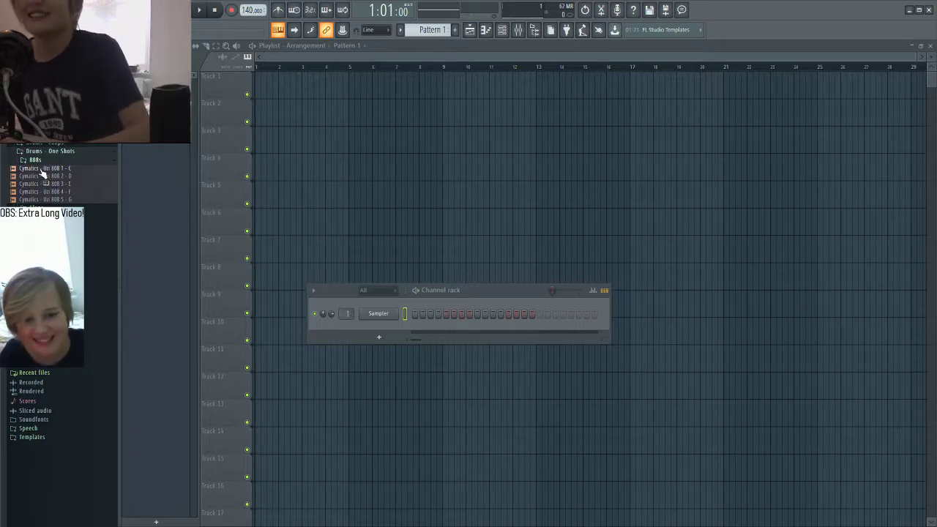
click(44, 169)
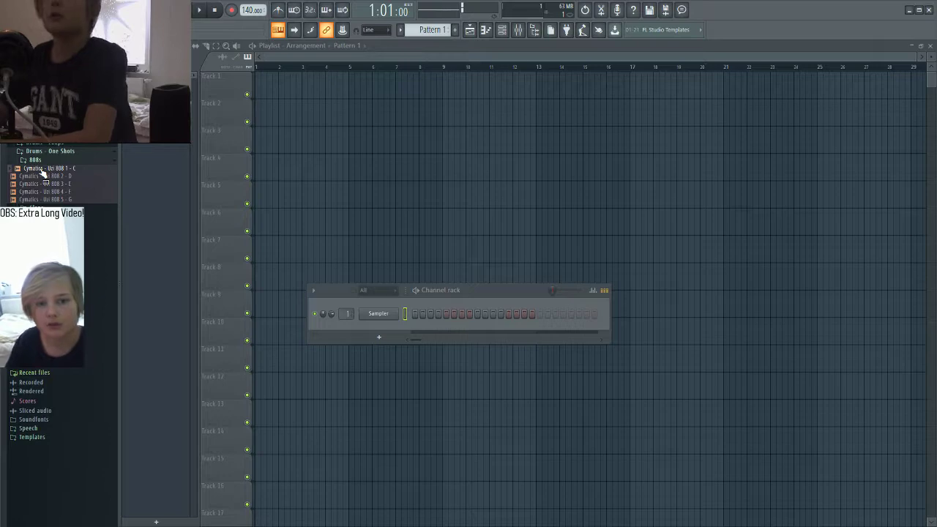
Step: Load Cymatics - Uzi 808 1 - C into the Sampler channel and enable Cut itself for it
drag(42, 173, 379, 320)
right_click(382, 319)
click(416, 377)
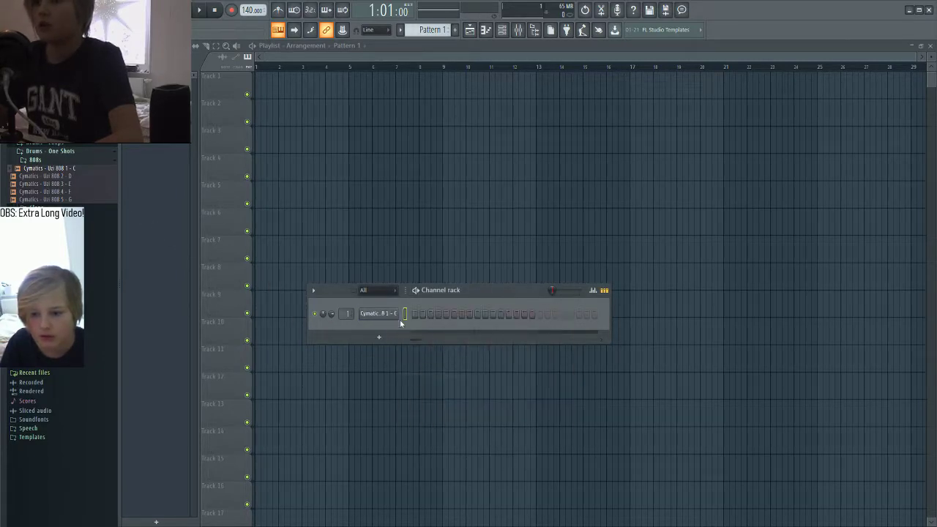
right_click(386, 313)
click(373, 311)
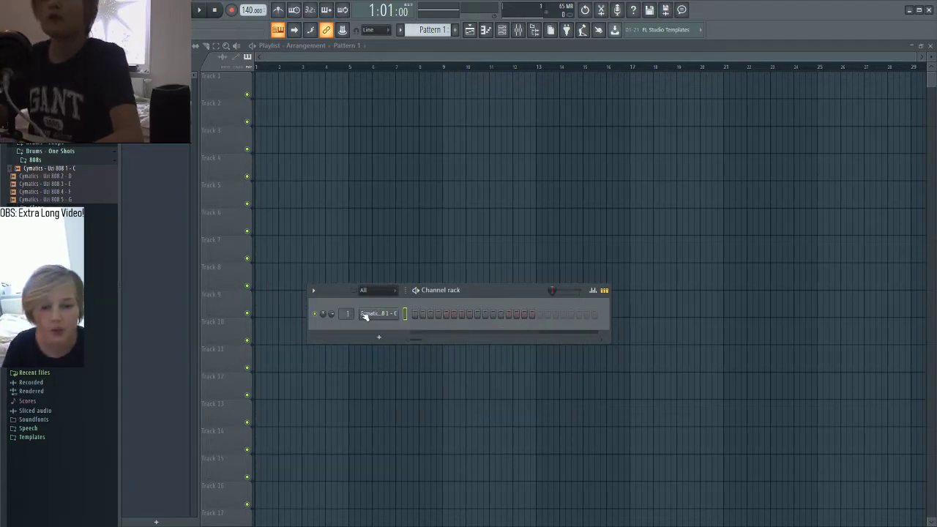
right_click(385, 316)
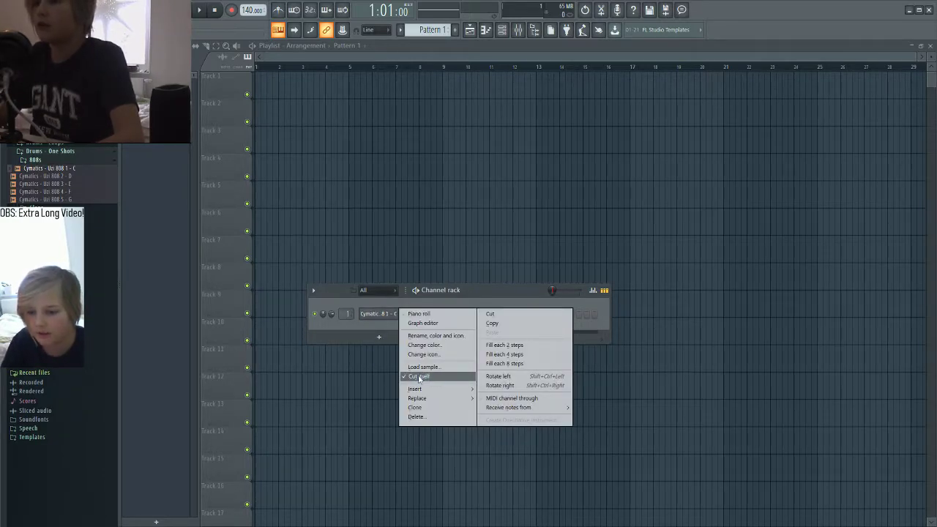
Step: Try the Stretch time-stretching mode on the Uzi 808 1 - C channel, audition the sample, and set the mode back to Resample
click(371, 316)
click(374, 315)
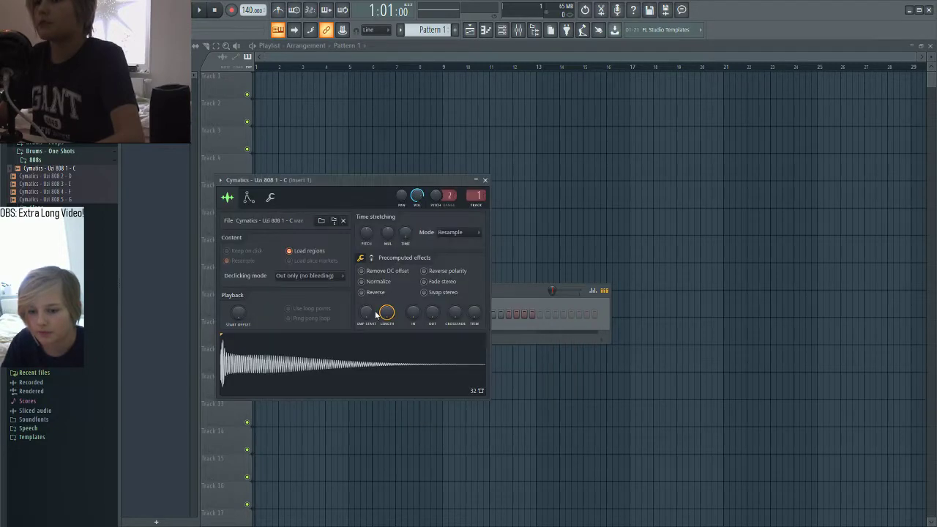
click(457, 232)
click(452, 261)
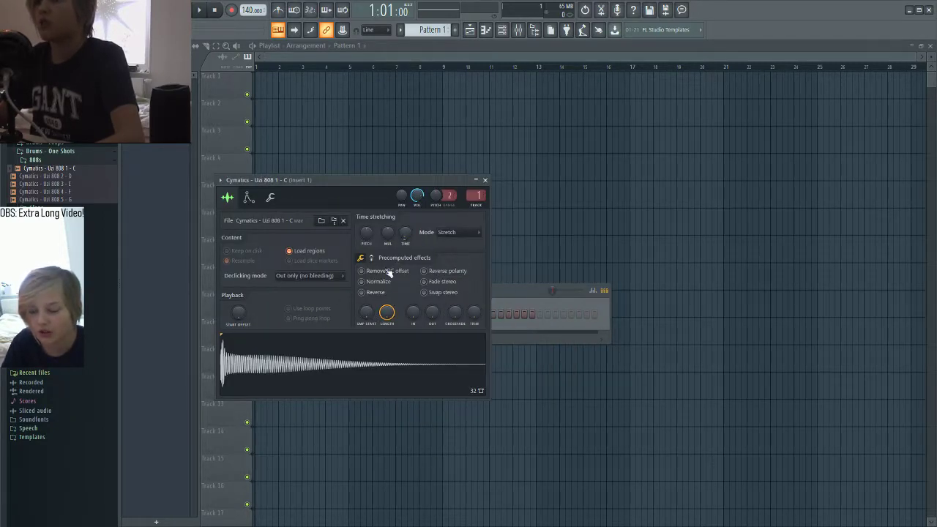
click(303, 366)
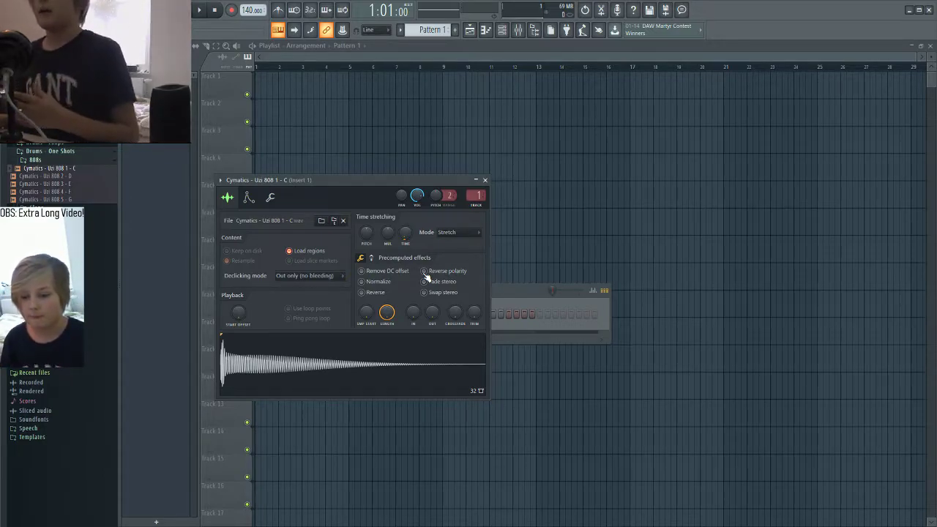
click(456, 232)
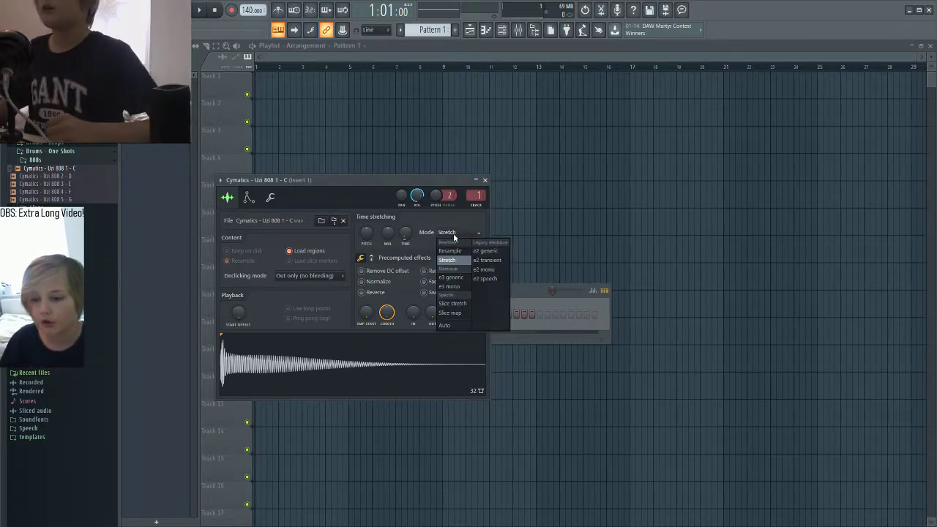
click(450, 249)
click(484, 180)
Step: Audition the Uzi 808 1 - C sample at several pitches on the piano roll keyboard
right_click(398, 310)
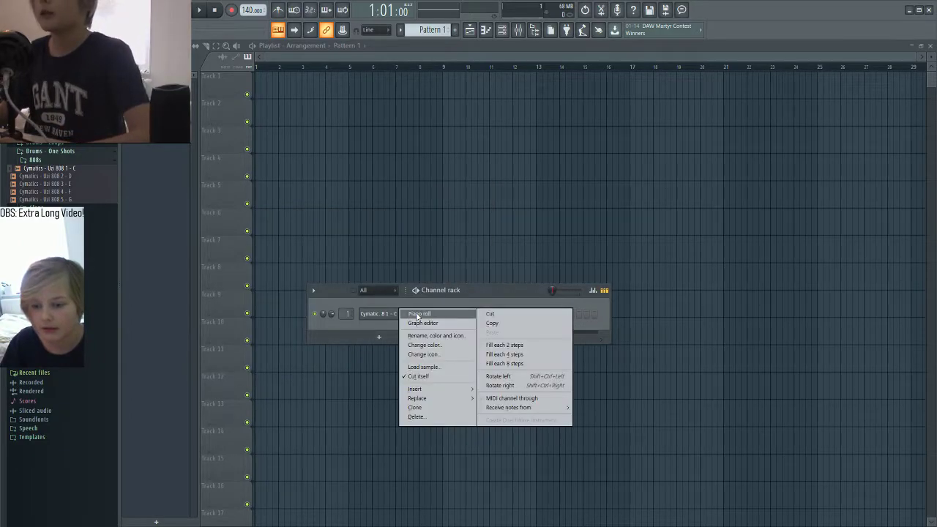
click(413, 315)
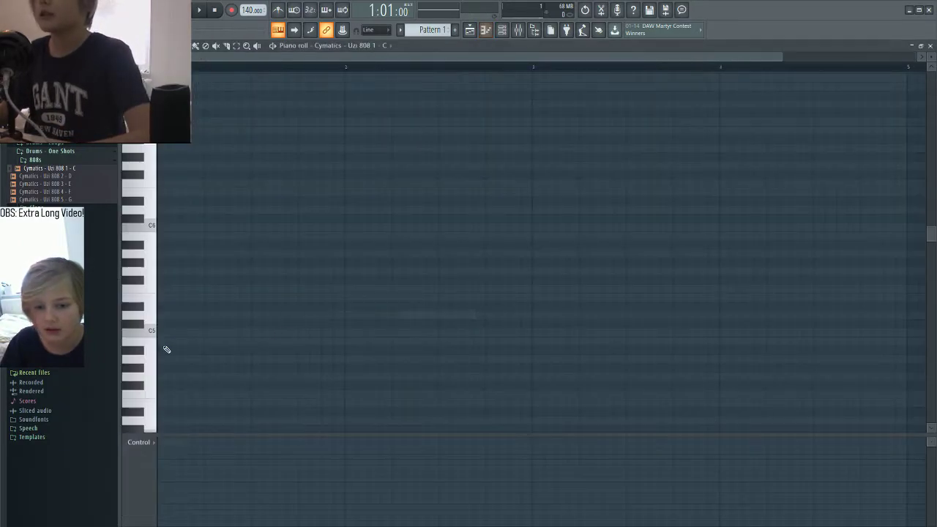
click(142, 265)
click(142, 280)
click(146, 315)
click(145, 273)
click(146, 238)
click(930, 45)
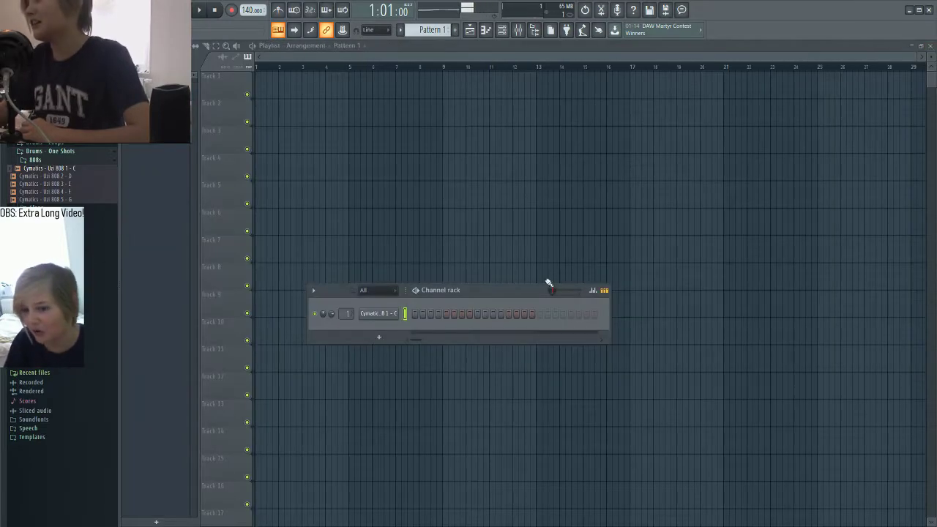
Step: Replace the channel's sample with Cymatics - Uzi 808 2 - D and adjust its time-stretching pitch, using Resample mode
click(76, 178)
drag(79, 181, 378, 315)
click(379, 313)
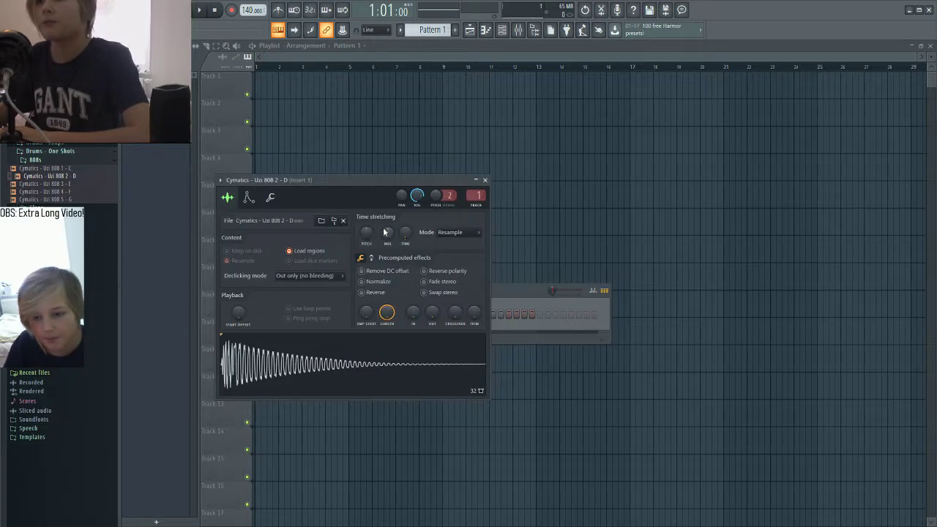
drag(370, 231, 369, 234)
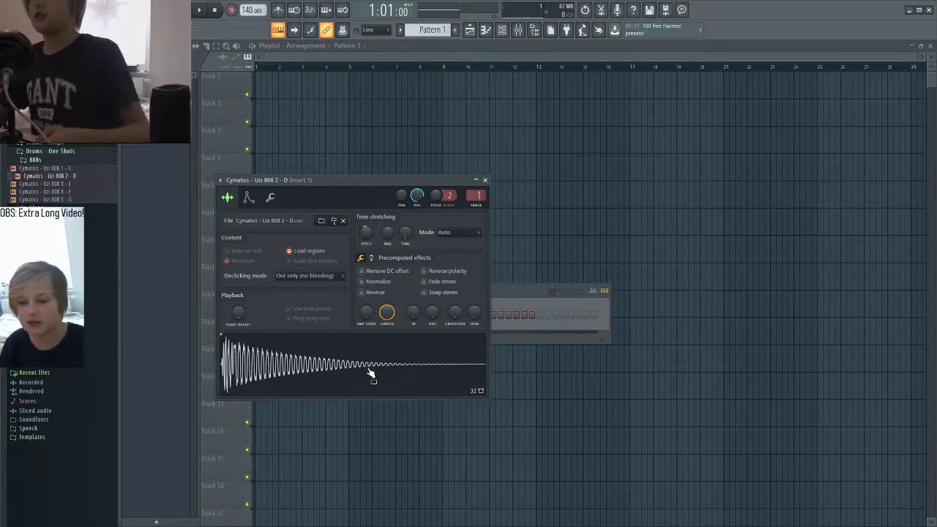
click(450, 232)
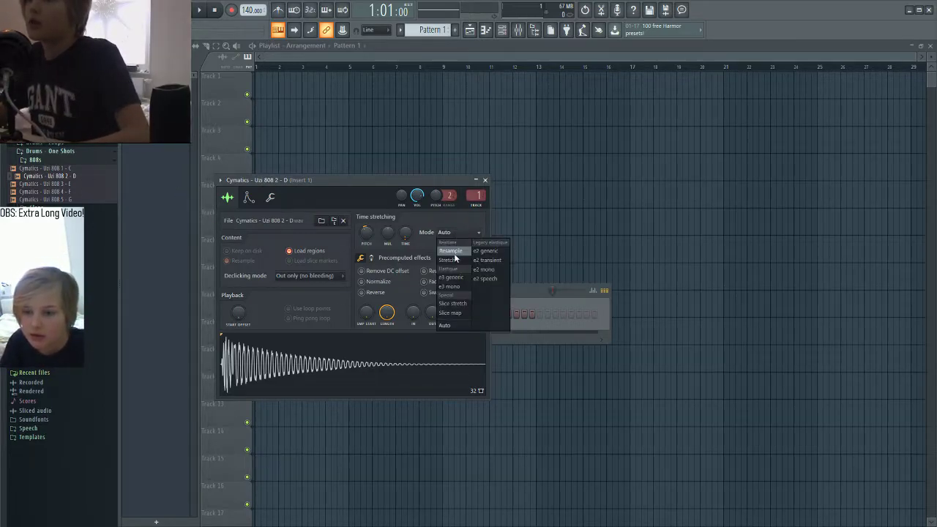
click(453, 251)
click(485, 179)
Step: Place a C5 note at the start of bar 1 and an E5 note in bar 2 in the 808 channel's piano roll
right_click(401, 313)
click(414, 316)
click(150, 329)
click(167, 333)
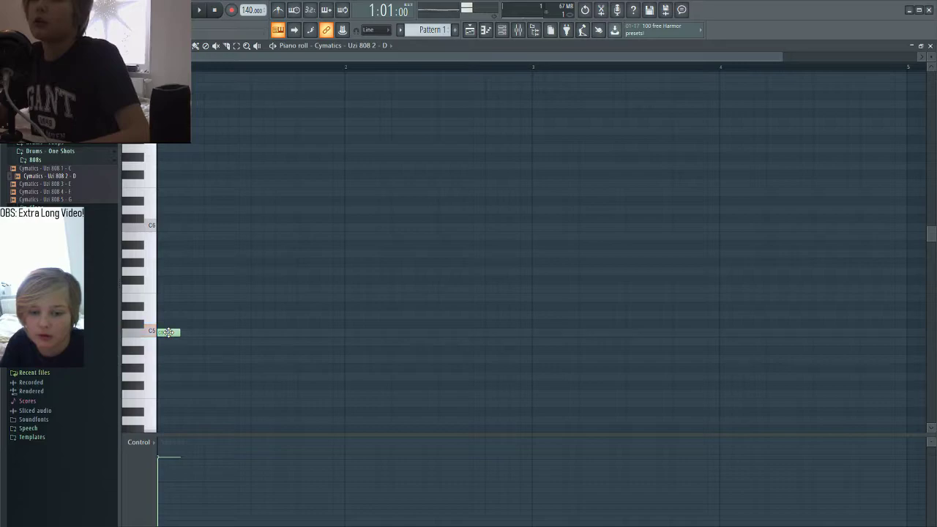
click(209, 256)
drag(209, 256, 420, 298)
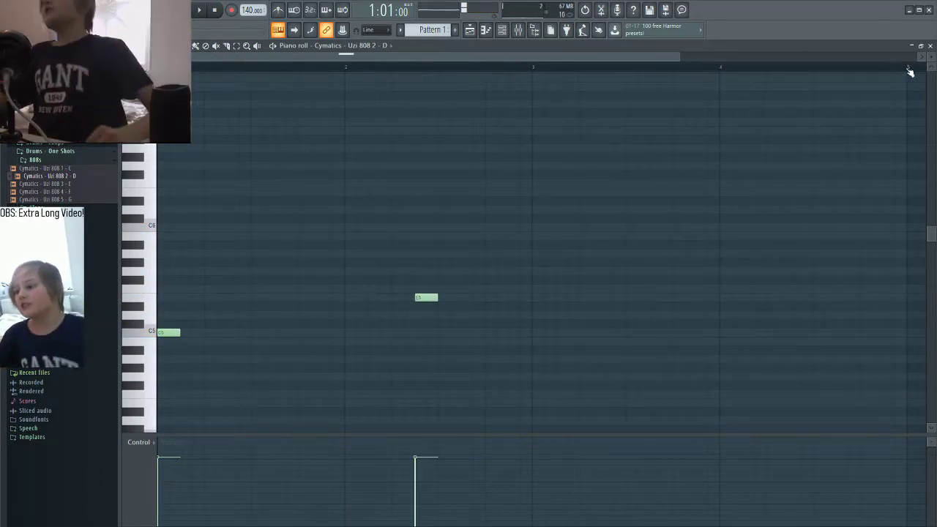
click(930, 46)
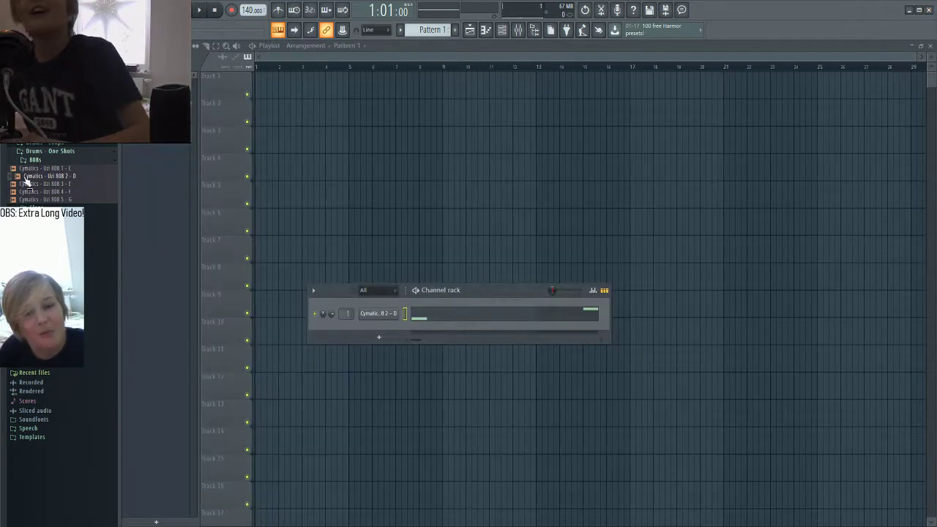
Step: Add Cymatics - Uzi 808 2 - D as a fresh channel, delete the old 808 channel, and enable Cut itself on the new one
drag(49, 176, 359, 339)
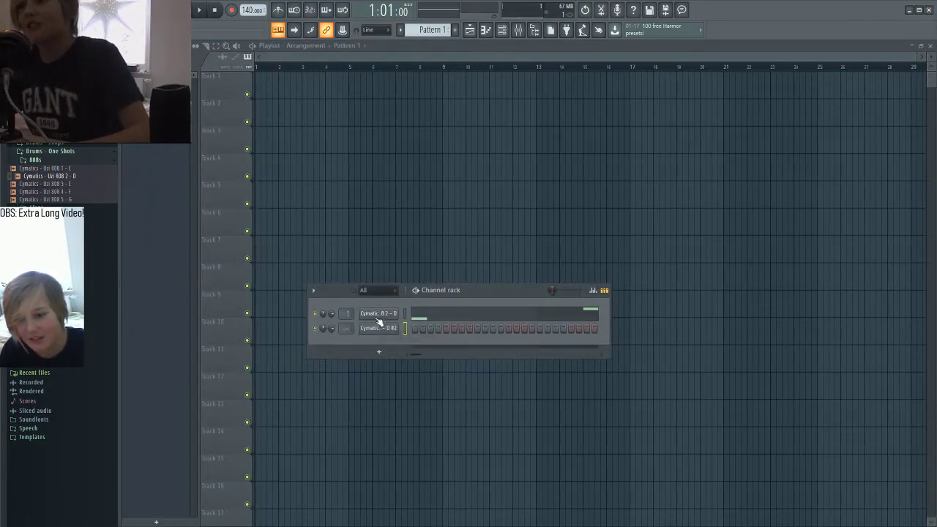
right_click(375, 318)
click(415, 415)
click(521, 300)
right_click(385, 315)
click(431, 376)
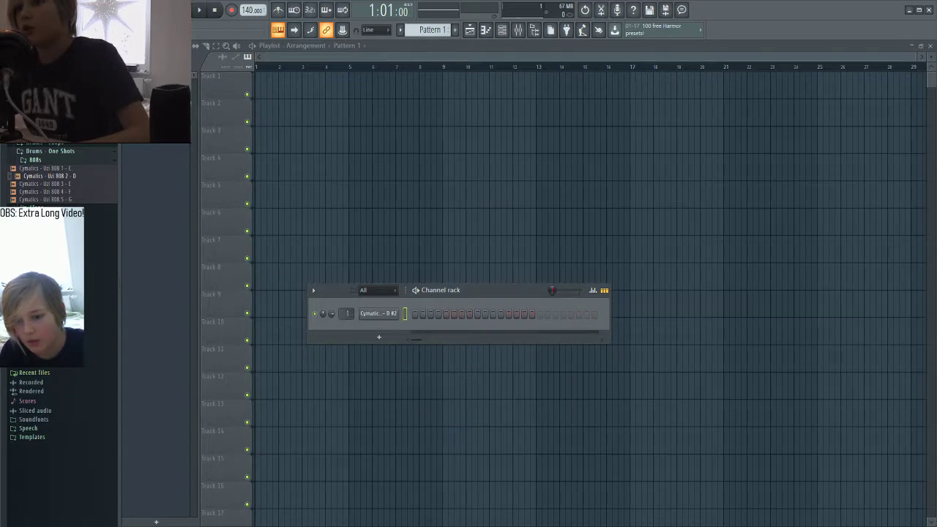
right_click(392, 317)
Step: Check the new 808 channel's settings and place a C5 note at the start of its piano roll
click(389, 315)
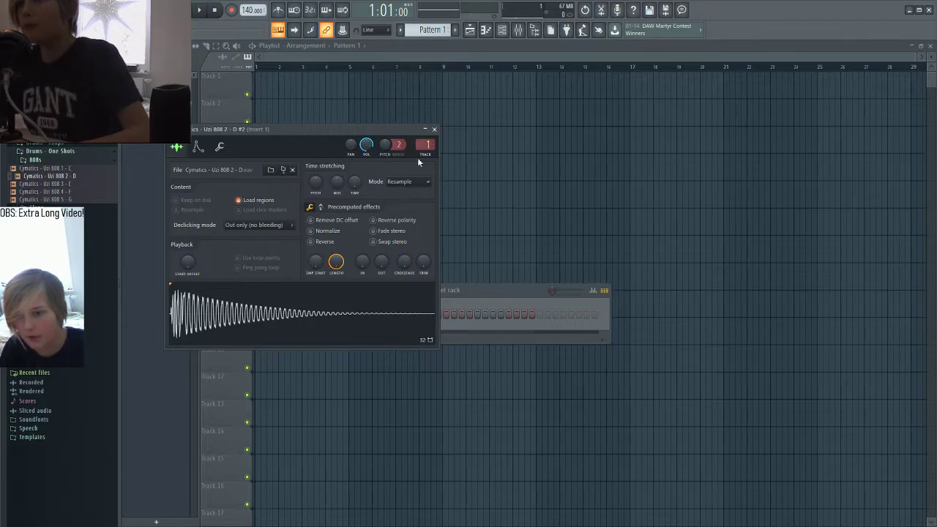
click(434, 129)
right_click(396, 313)
click(411, 313)
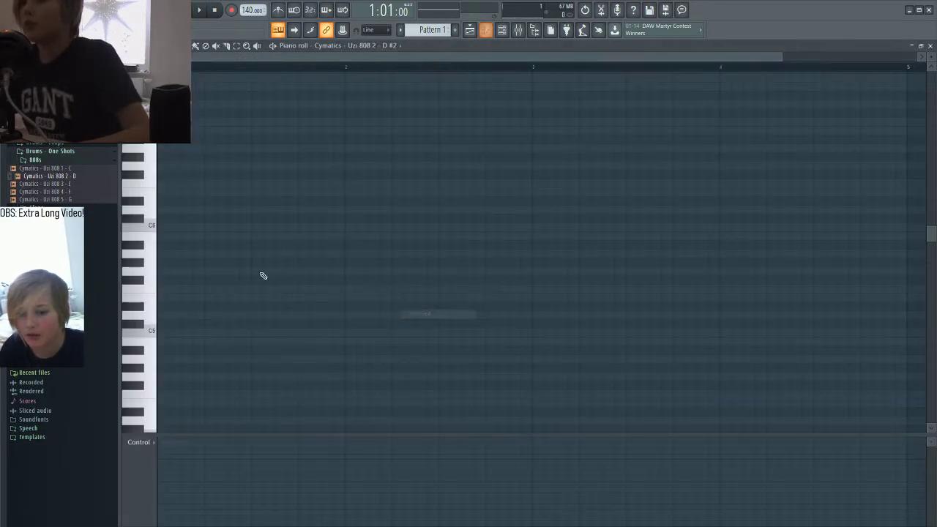
click(164, 332)
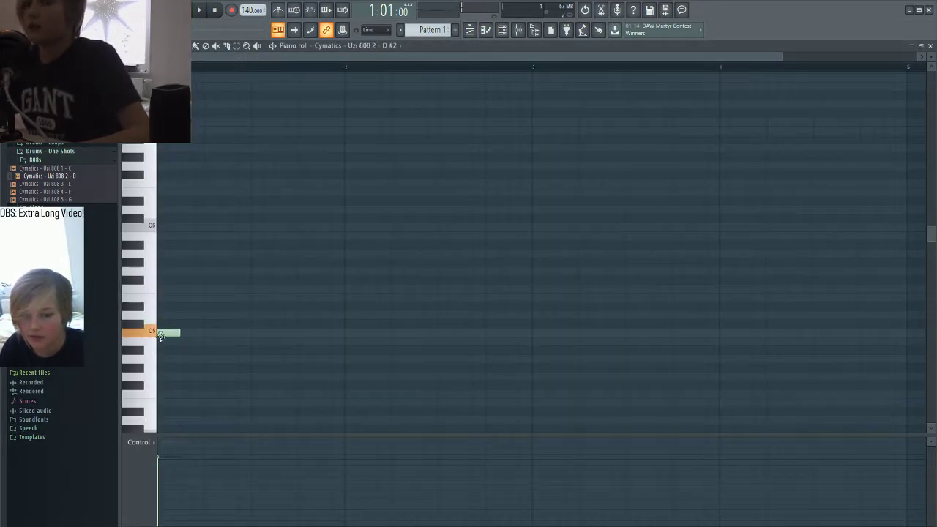
Step: Try a second note at G#5 and C6 above the C5 note, compare the sounds, and remove it again
click(167, 263)
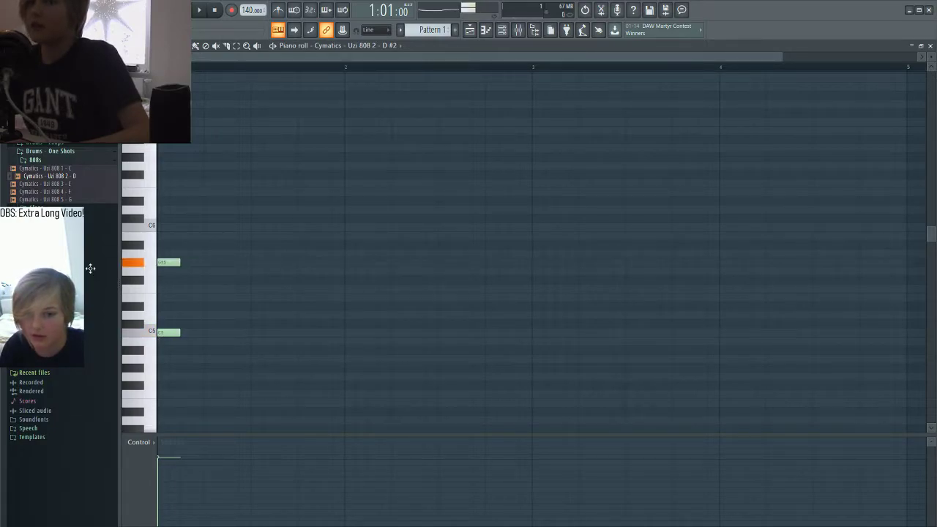
drag(165, 263, 160, 222)
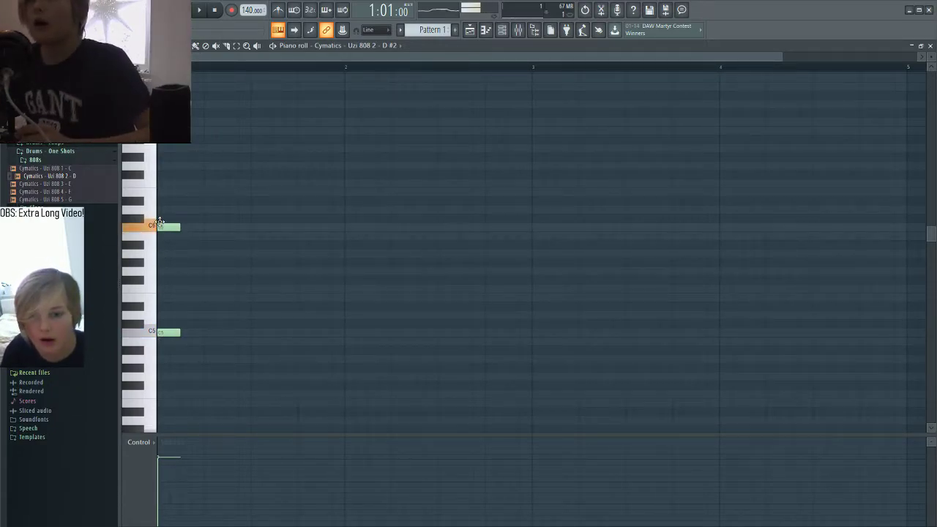
click(161, 331)
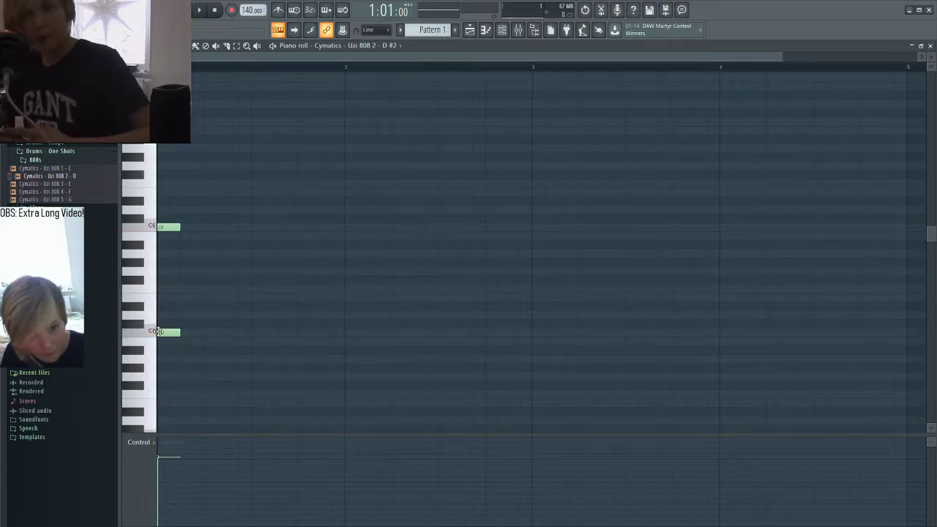
click(170, 226)
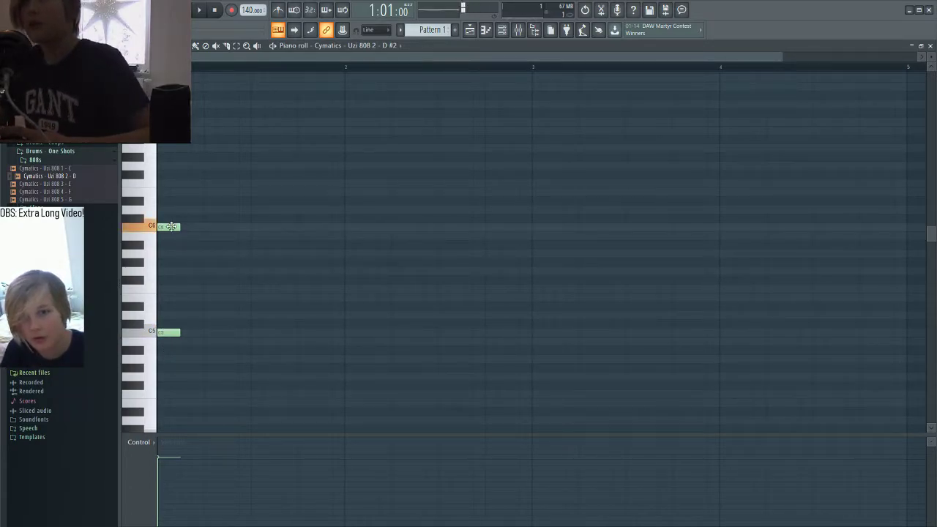
right_click(169, 227)
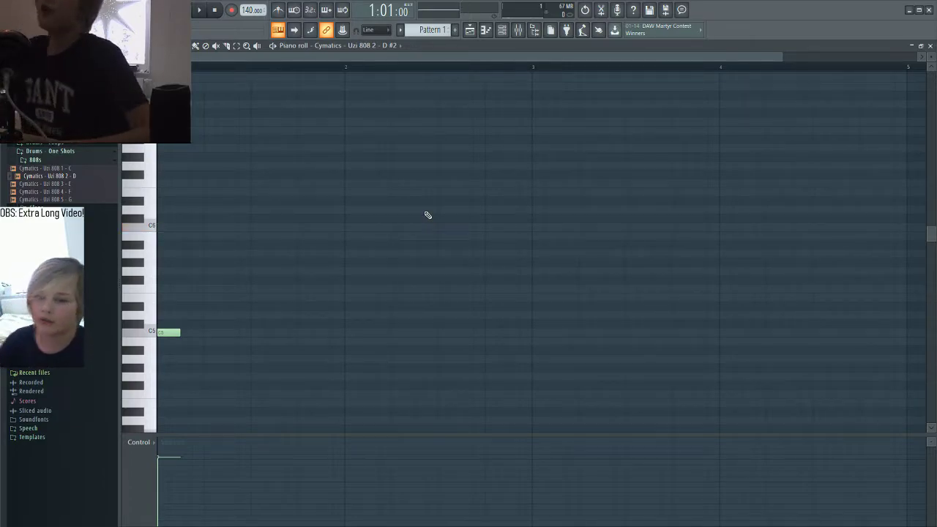
click(930, 46)
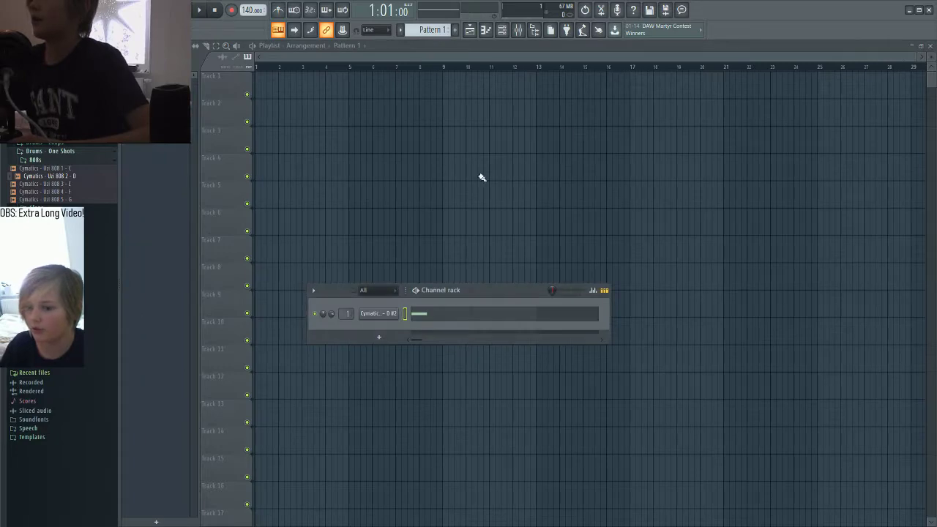
Step: Set the time-stretching mode of the Uzi 808 2 - D channel to Stretch and reopen its settings
click(384, 317)
click(404, 182)
click(401, 210)
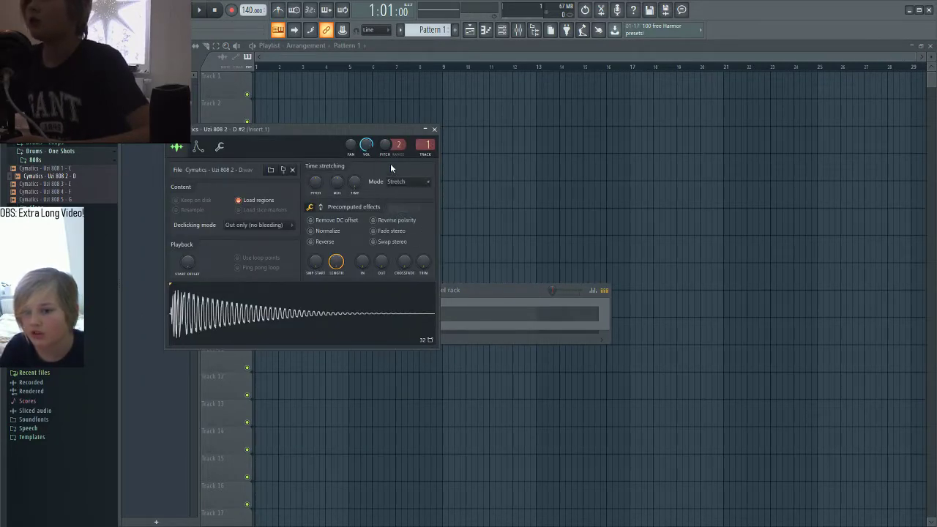
click(434, 129)
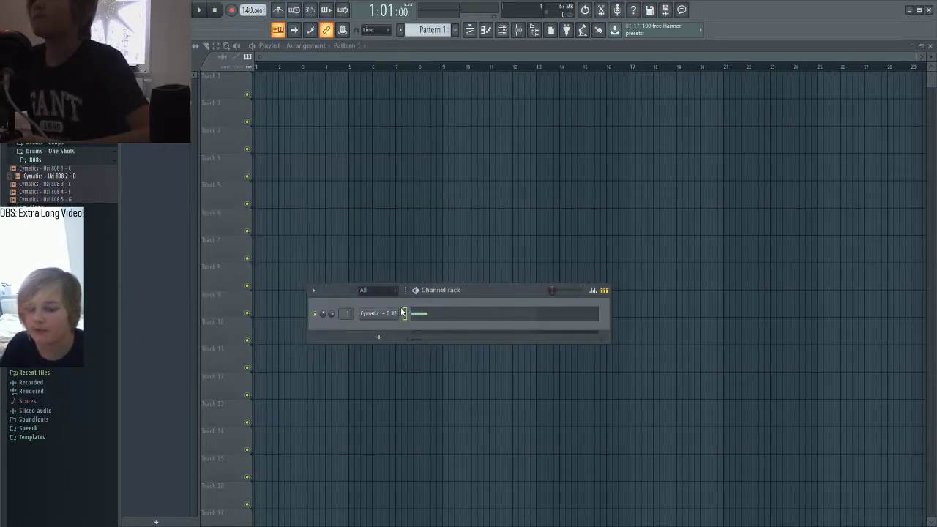
click(401, 314)
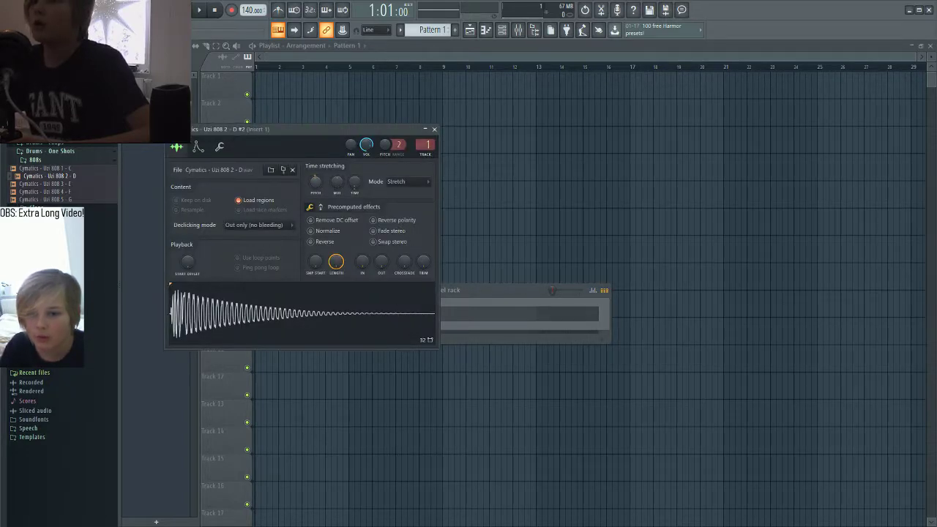
Step: Delete the C5 note from the 808 channel's piano roll and return to the channel rack
click(435, 129)
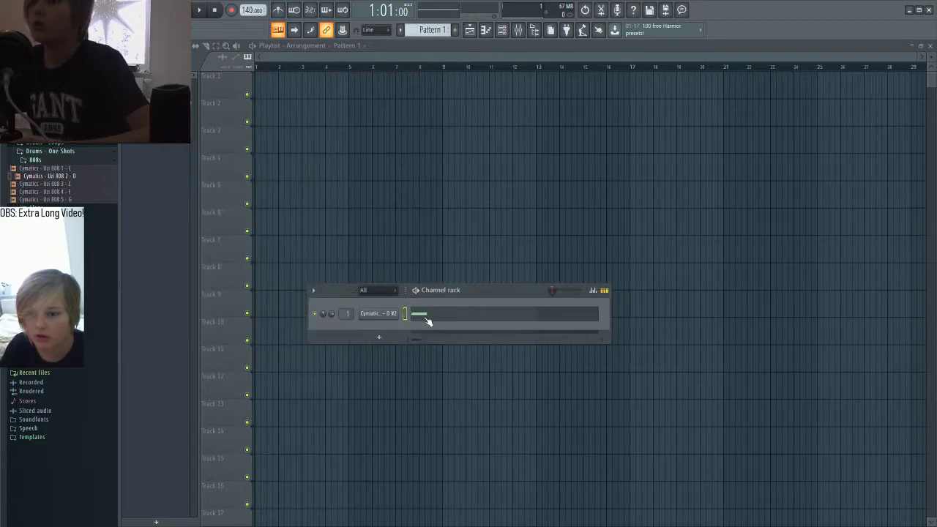
click(421, 321)
right_click(177, 331)
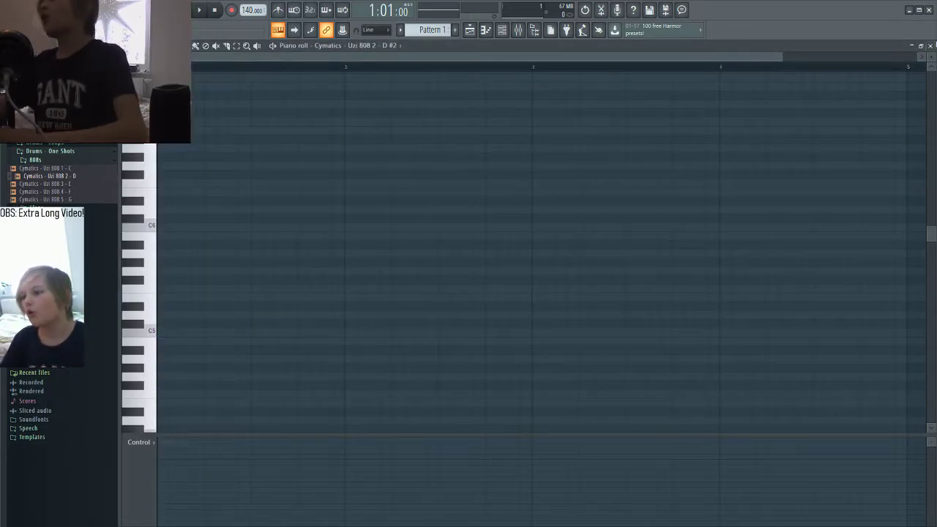
click(930, 45)
Step: Add Cymatics - Uzi Clap 1 from the Claps folder as a new channel routed to mixer track 2
click(71, 160)
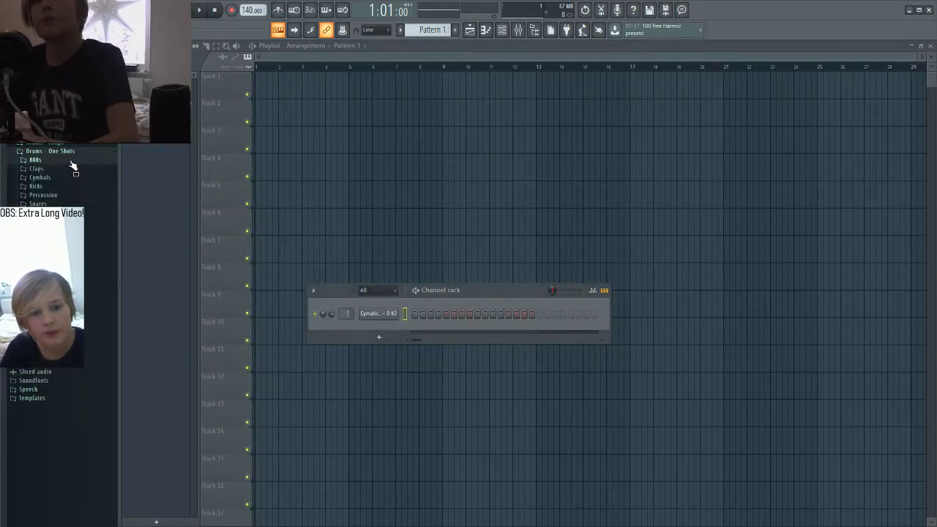
click(59, 168)
click(65, 177)
drag(66, 182, 394, 329)
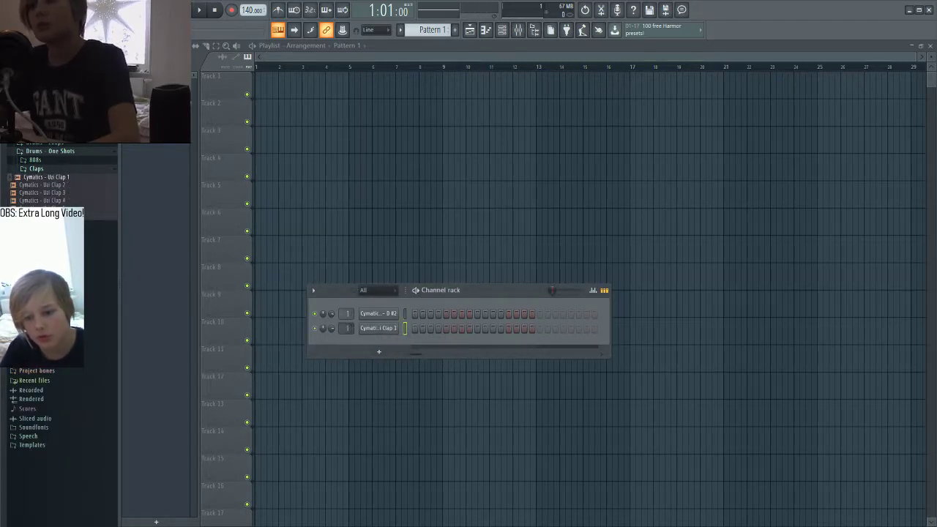
Step: Audition the other Uzi claps and add Cymatics - Uzi Clap 2 as a channel on mixer track 3
click(58, 187)
click(61, 195)
click(63, 202)
click(63, 209)
drag(63, 184, 378, 338)
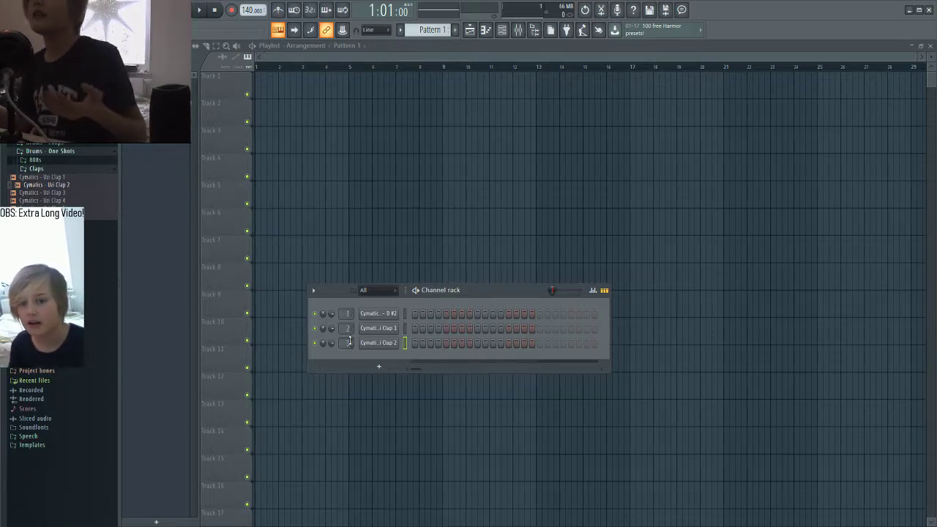
Step: Try layering both claps on step 9, play the pattern, and clear the hits again
key(space)
key(space)
click(478, 343)
key(space)
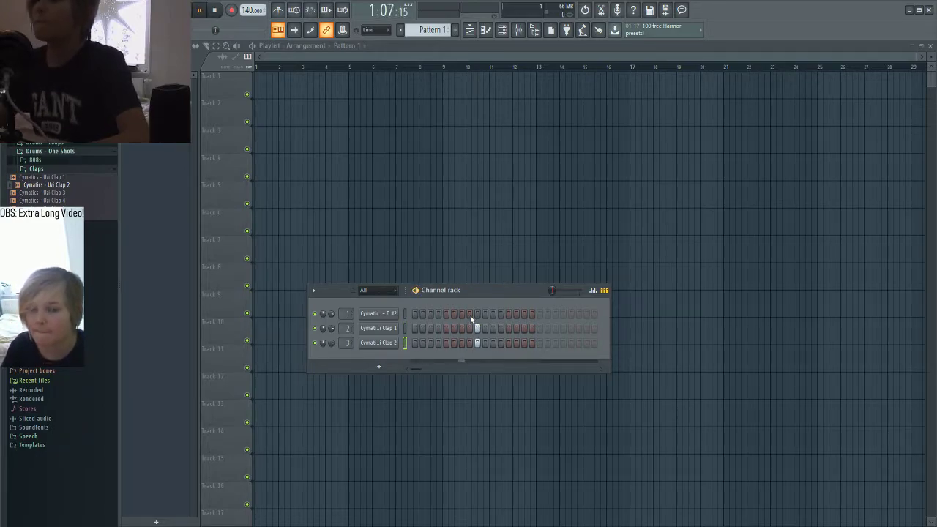
key(space)
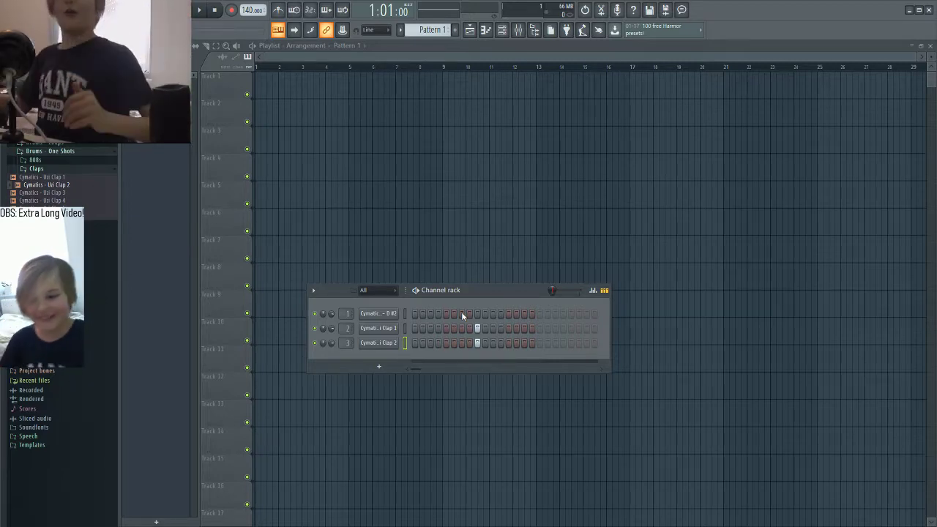
click(478, 328)
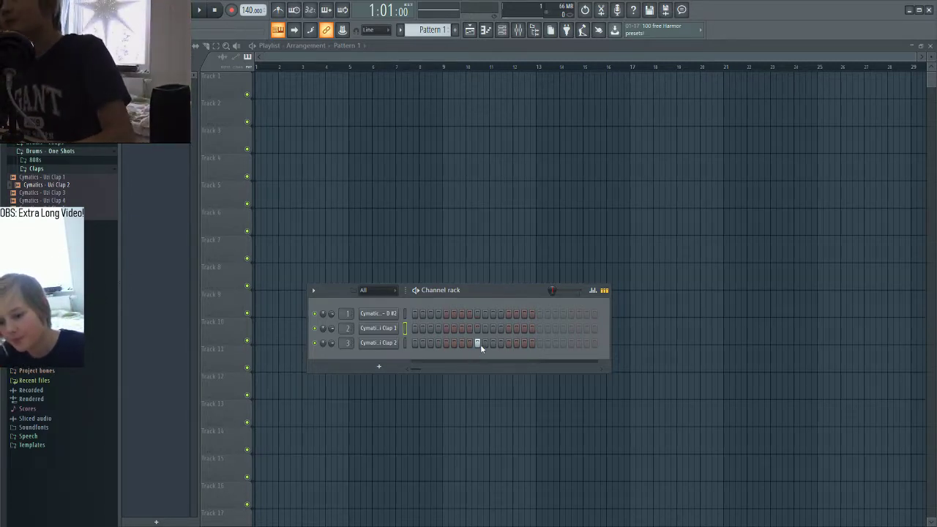
click(478, 343)
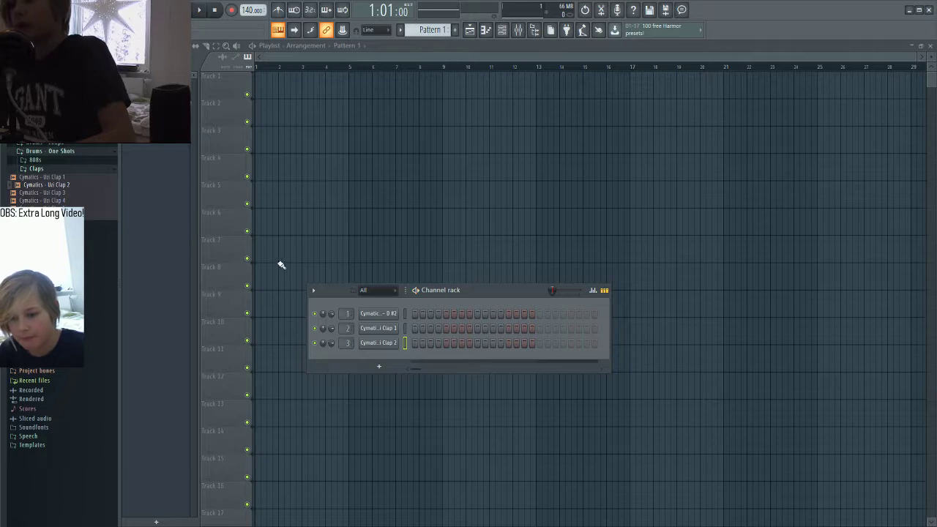
Step: Add Cymatics - Uzi Closed Hihat 1 from the Closed Hihats folder as a new channel on mixer track 4
click(37, 169)
click(52, 177)
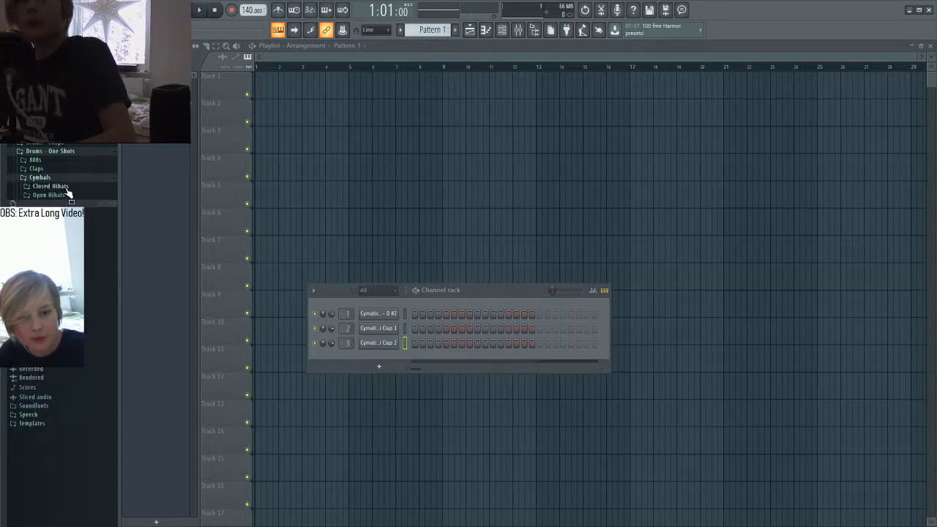
click(63, 186)
drag(72, 194, 357, 362)
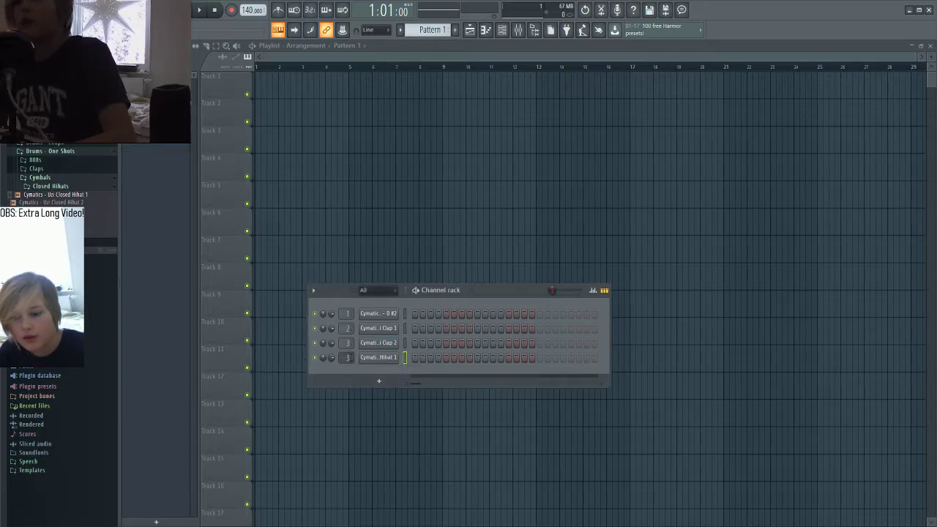
Step: Enable Cut itself on the Uzi Closed Hihat 1 channel and check its sample settings
right_click(369, 360)
click(446, 421)
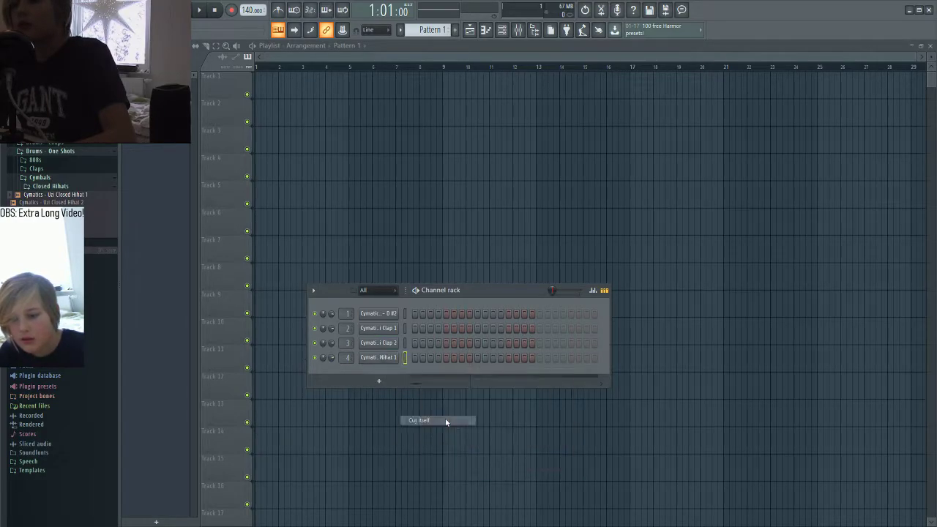
click(396, 358)
click(472, 166)
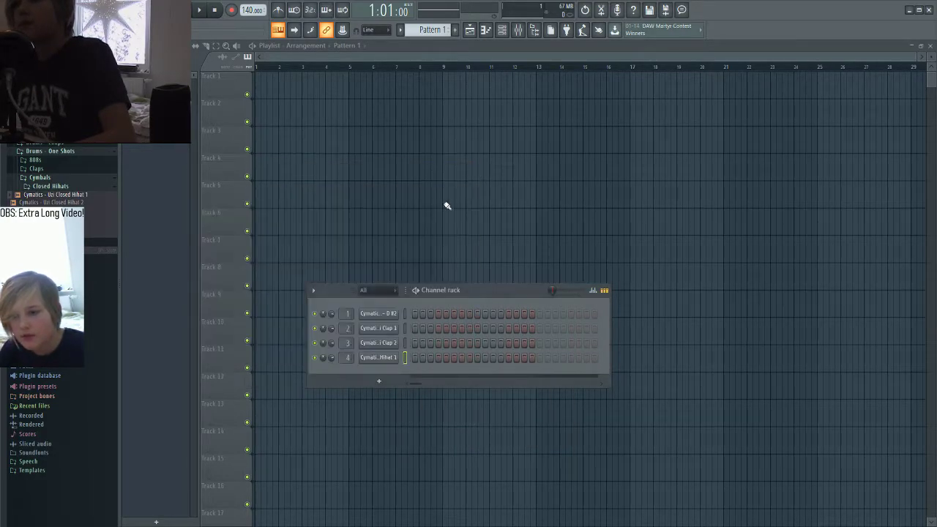
Step: Audition the open hihats and add Cymatics - Uzi Open Hihat 3 as a channel on mixer track 5
click(52, 186)
click(50, 195)
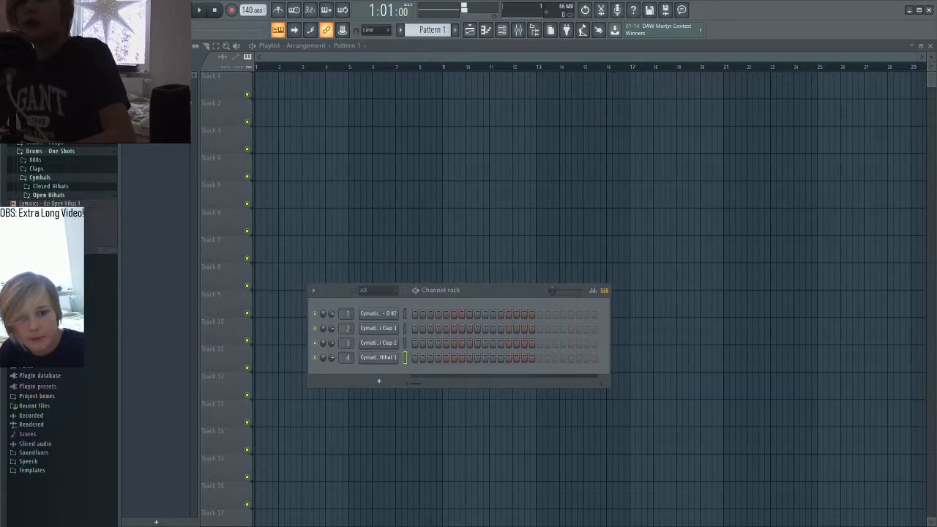
click(51, 204)
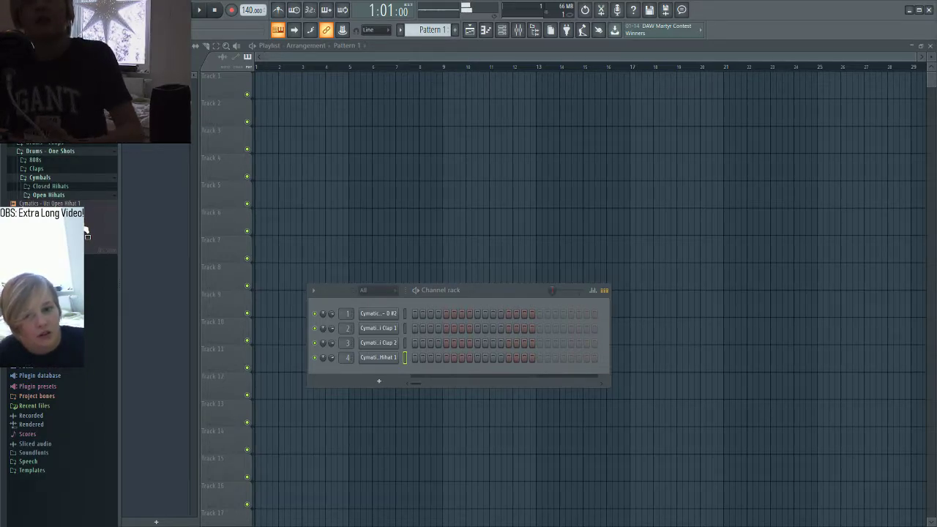
drag(84, 232, 382, 370)
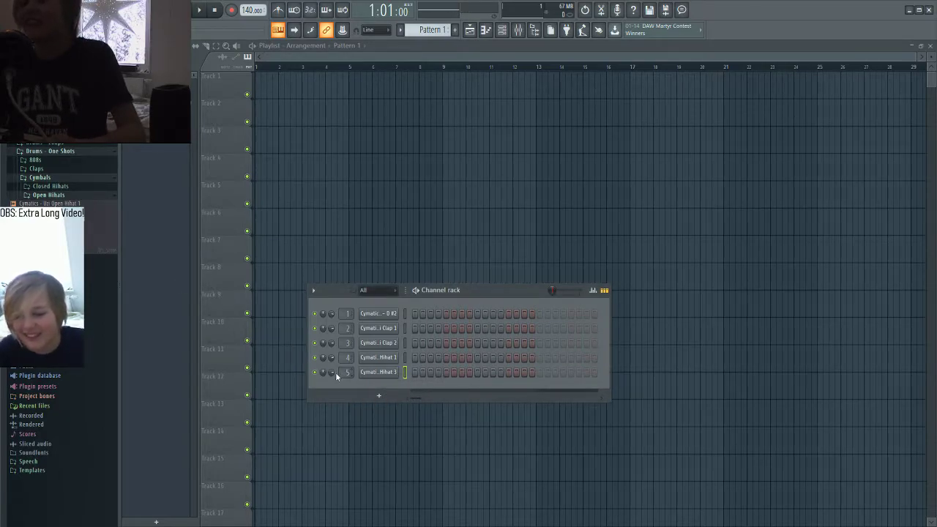
Step: Set the Uzi Open Hihat 3 channel's time-stretching mode to Stretch and turn on the metronome
click(396, 372)
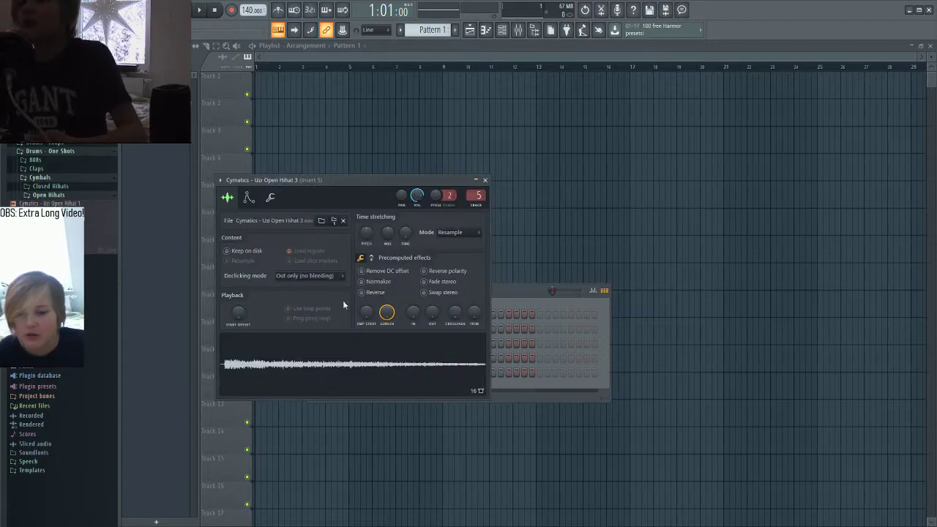
click(463, 237)
click(455, 259)
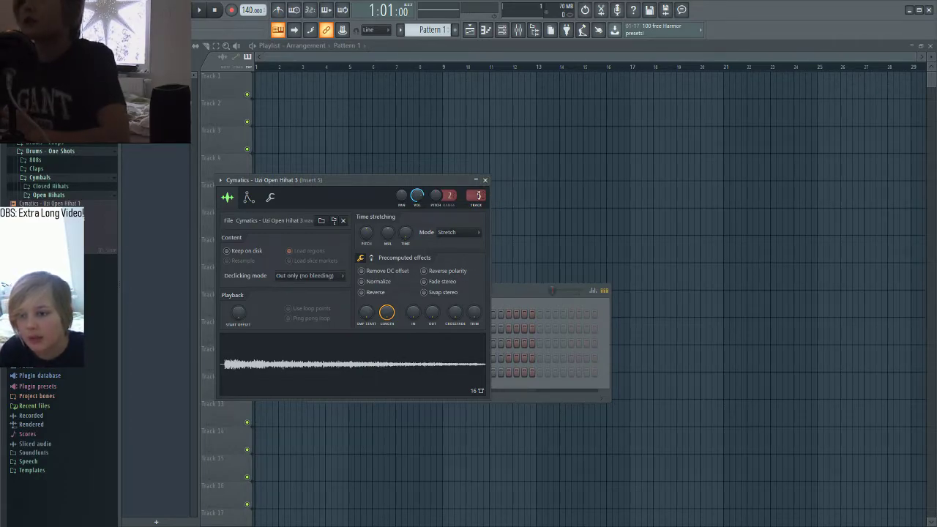
click(278, 10)
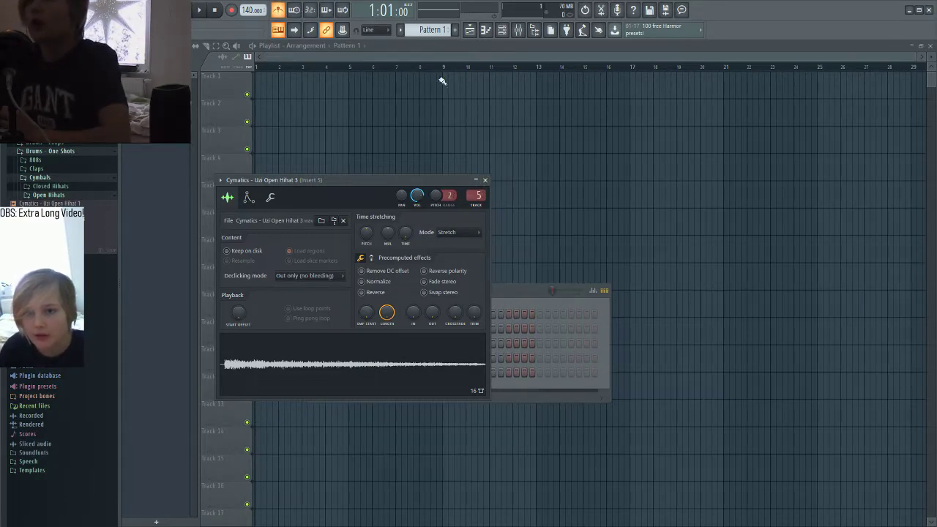
click(484, 179)
Step: Raise the open hihat's sample start to skip its leading silence, testing it with hits on steps 5 and 13 and clearing them
click(447, 372)
click(509, 373)
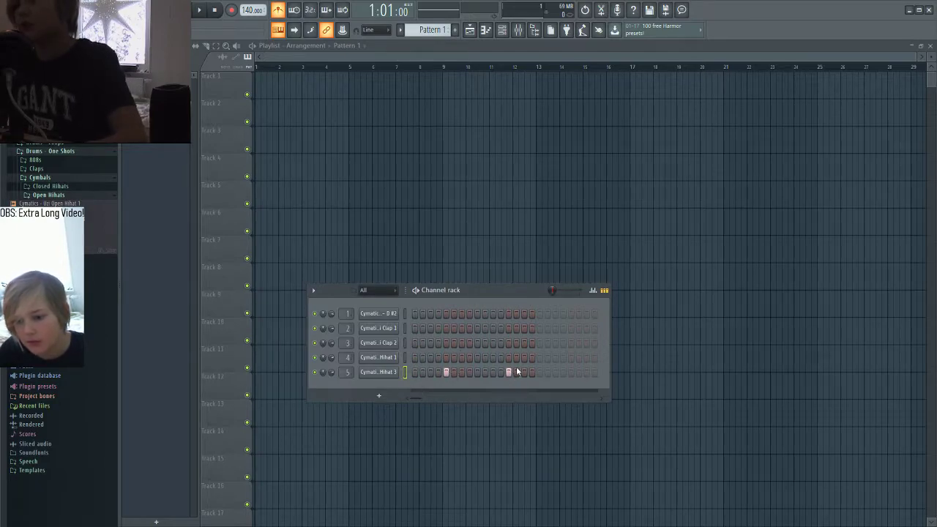
click(392, 374)
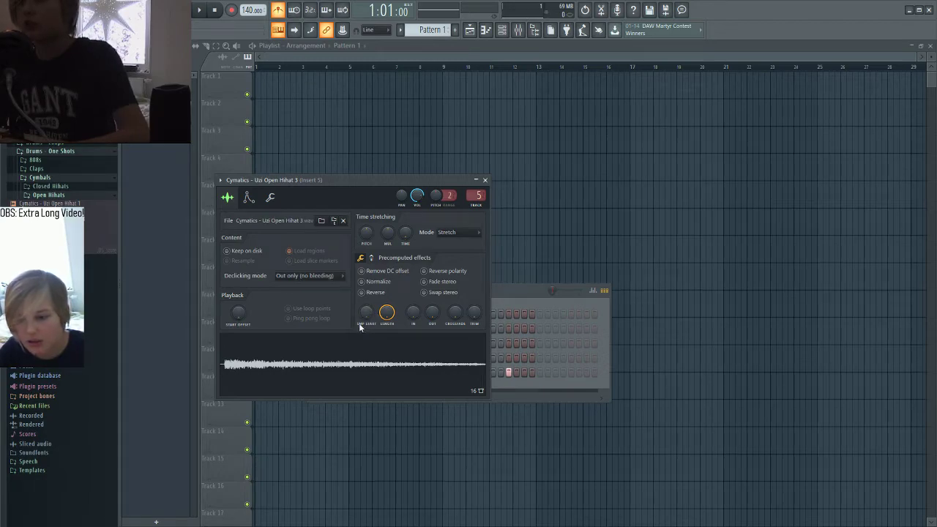
drag(367, 316, 366, 307)
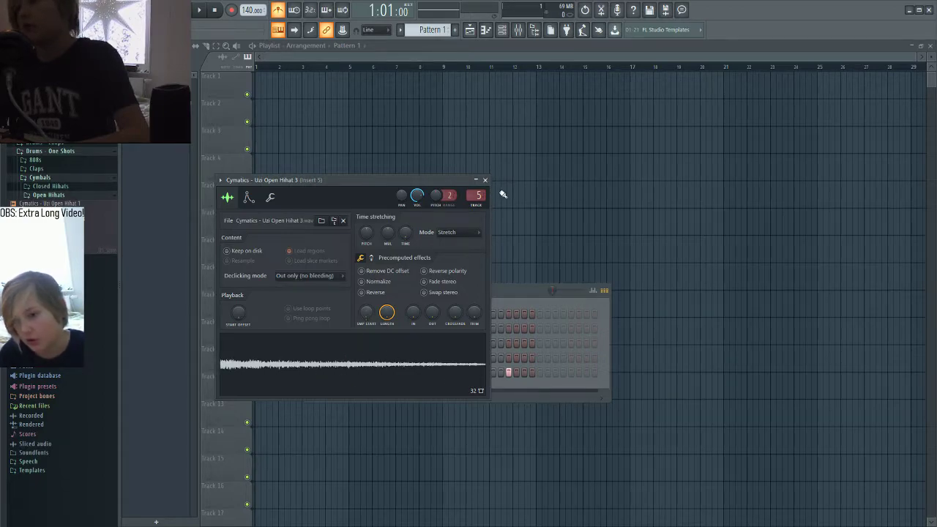
click(484, 180)
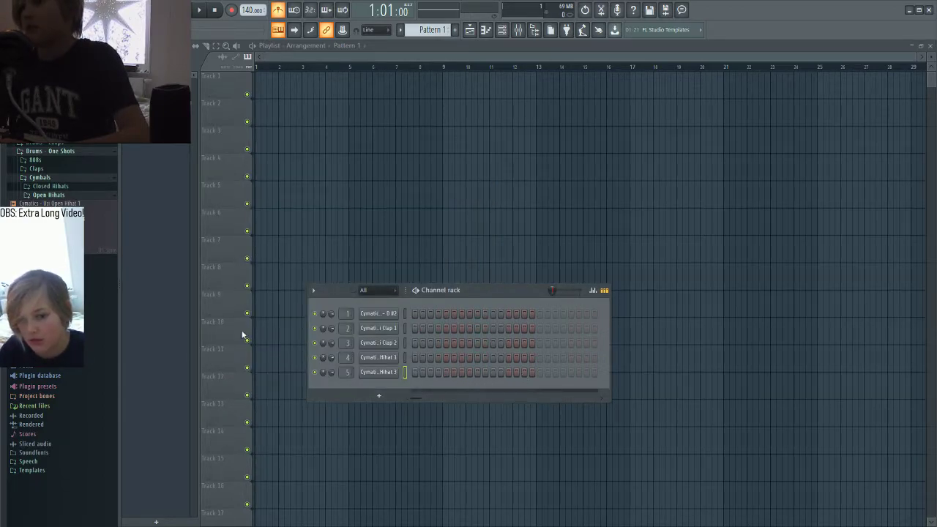
Step: Add Cymatics - Uzi Kick 1 - D from the Kicks folder as a new channel on mixer track 6
click(57, 196)
click(59, 179)
click(47, 188)
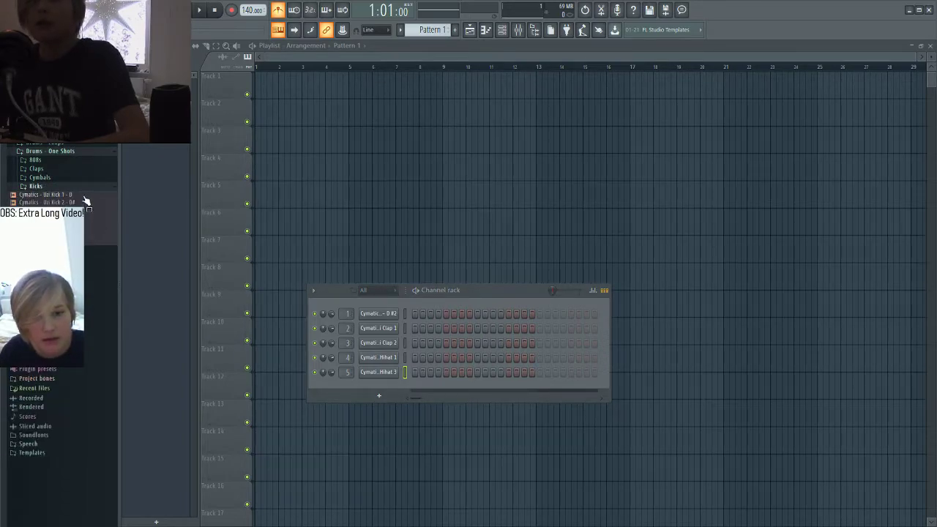
drag(85, 198, 346, 360)
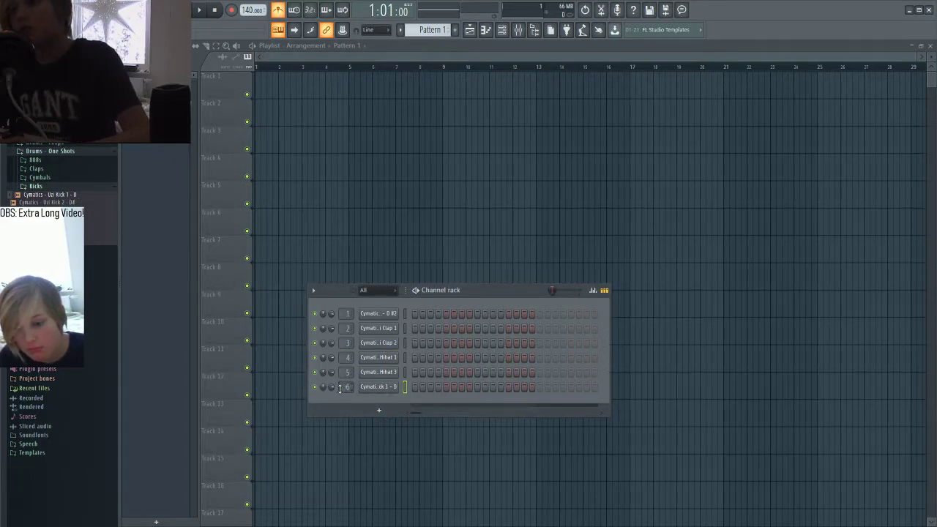
Step: Enable Cut itself on the Uzi Kick 1 - D channel and set its time-stretching mode to Stretch
right_click(379, 391)
click(424, 450)
click(389, 387)
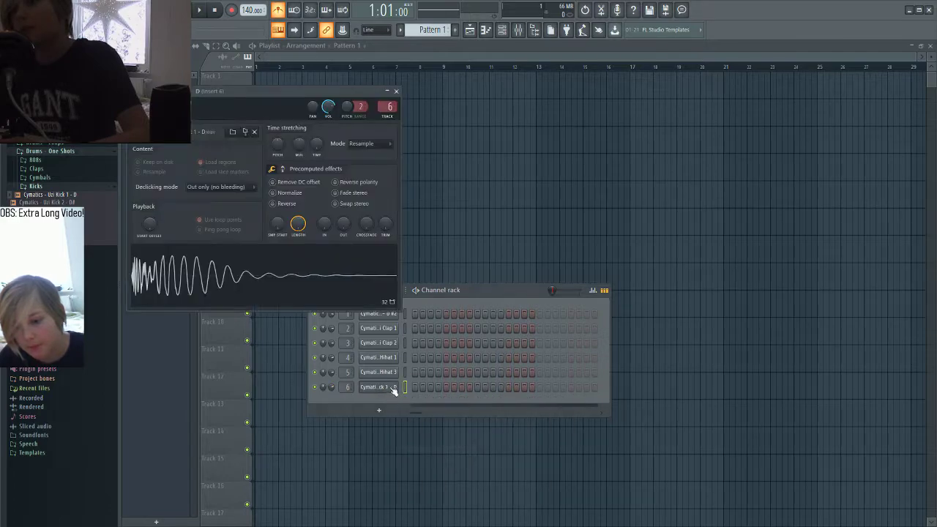
click(380, 144)
click(380, 173)
click(396, 92)
Step: Add Uzi Percussion 1, 9 and 11 from the Percussion folder as channels on mixer tracks 7, 8 and 9
click(36, 185)
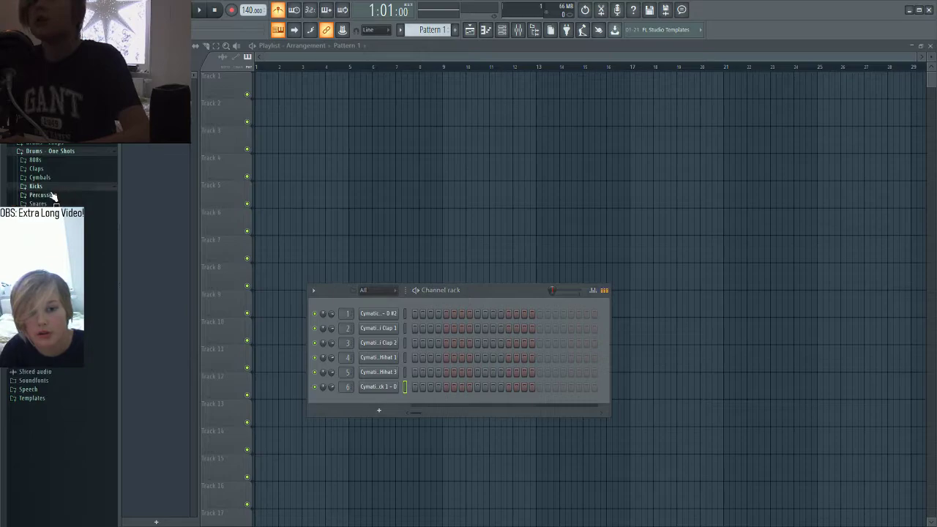
click(42, 194)
drag(50, 204, 373, 406)
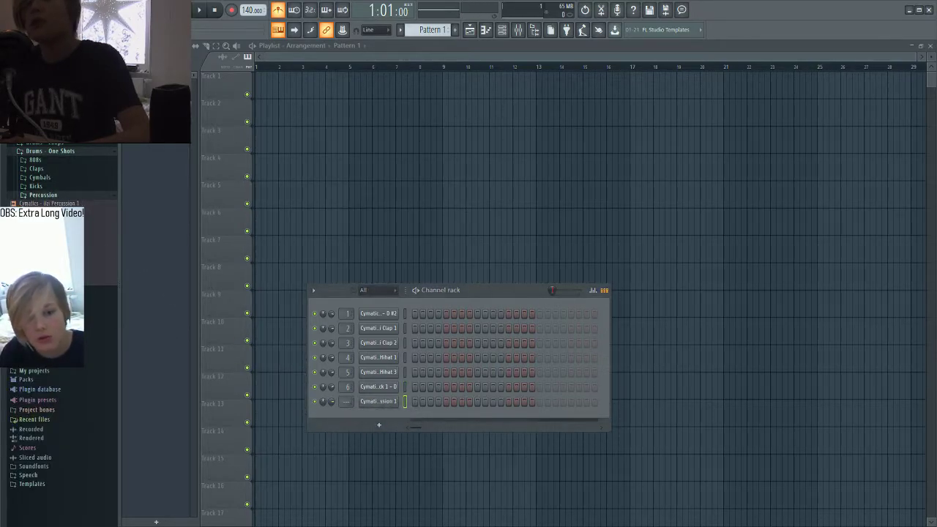
drag(50, 275, 387, 418)
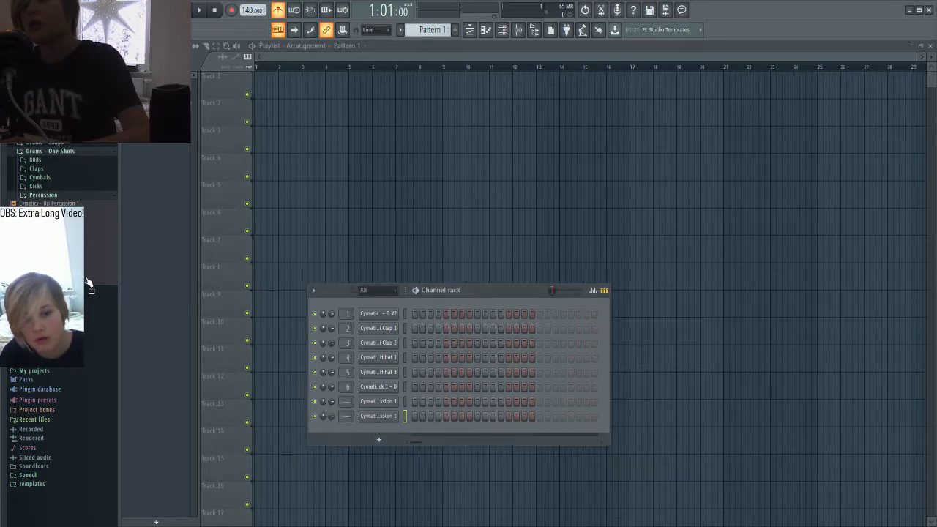
drag(50, 291, 387, 422)
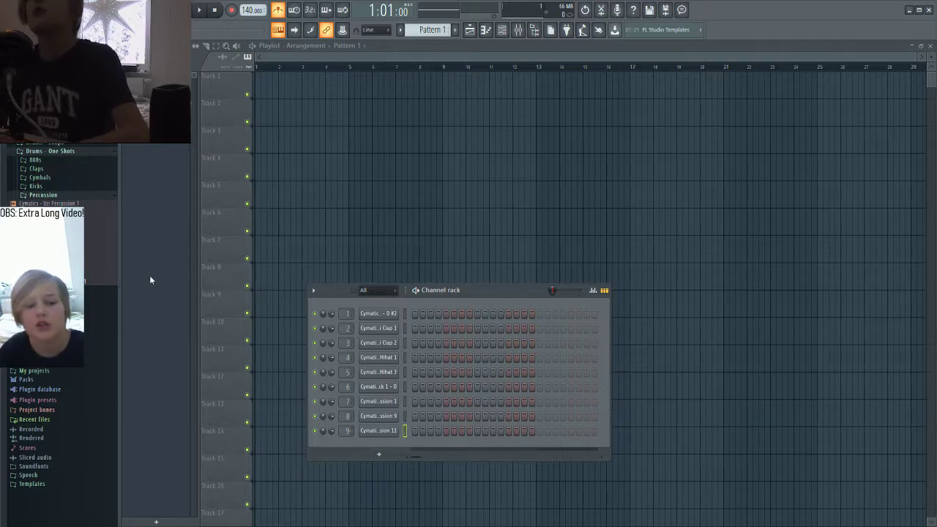
Step: Audition the Uzi snares and add Snare 4 - G as a channel on mixer track 10
click(51, 187)
click(51, 187)
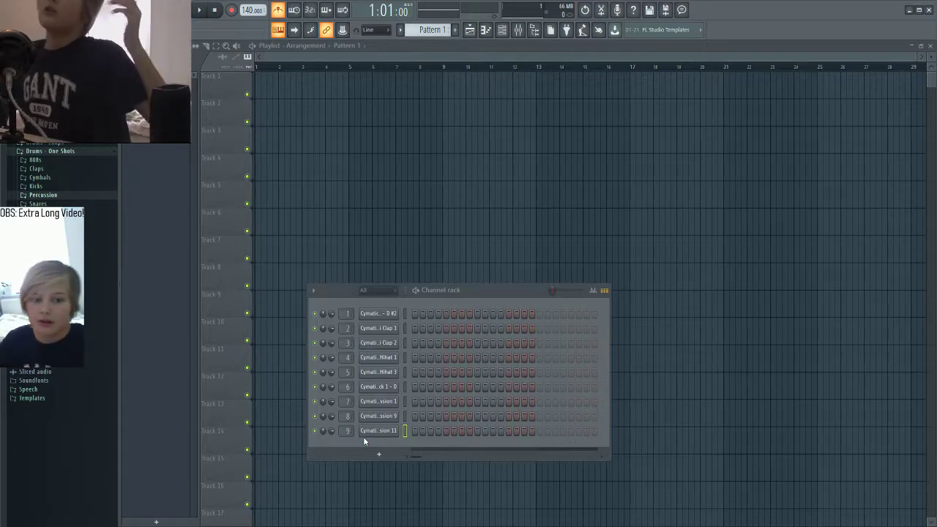
click(56, 204)
click(56, 215)
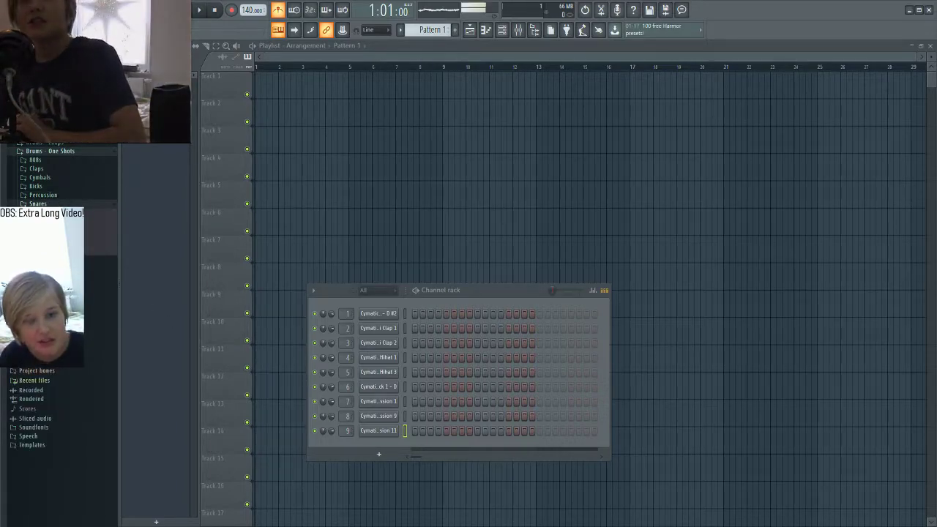
click(59, 230)
drag(58, 238, 338, 447)
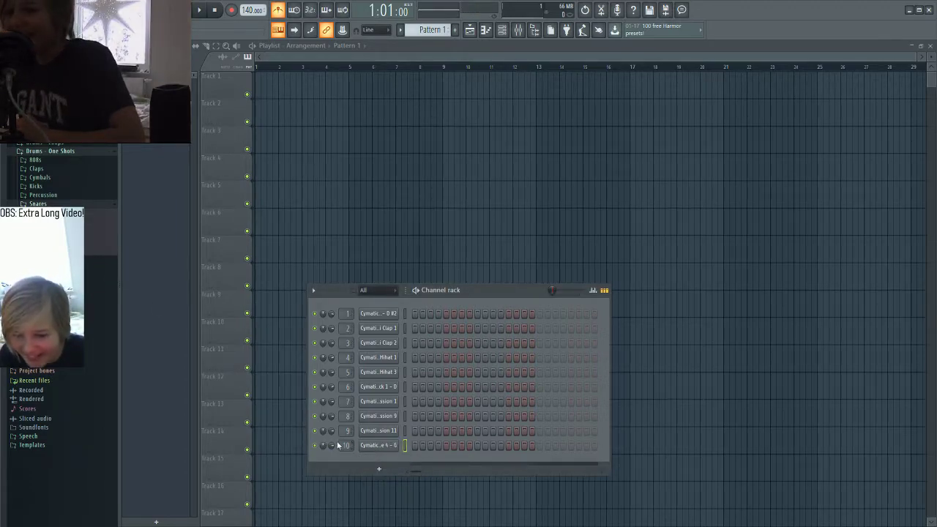
Step: Audition samples in the folders following Snares, including the 145 BPM C Min loop
click(41, 205)
click(42, 213)
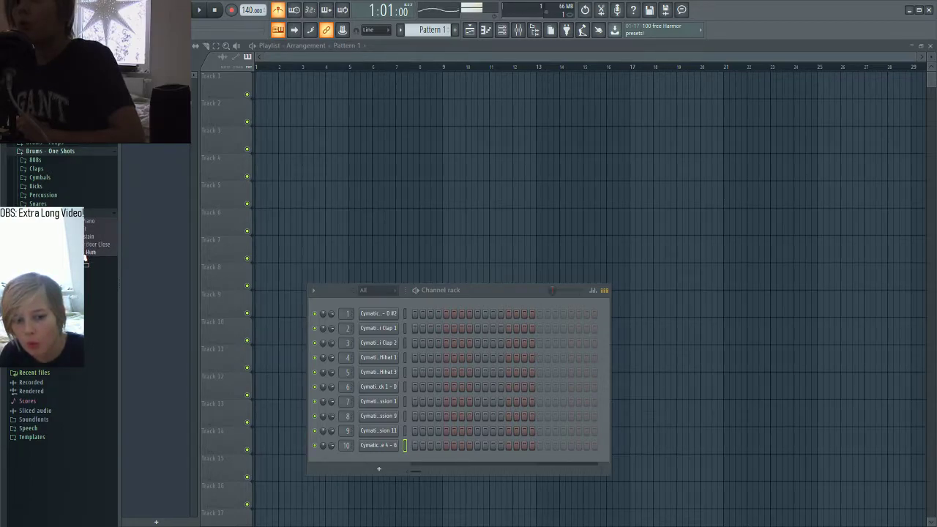
click(44, 213)
click(43, 222)
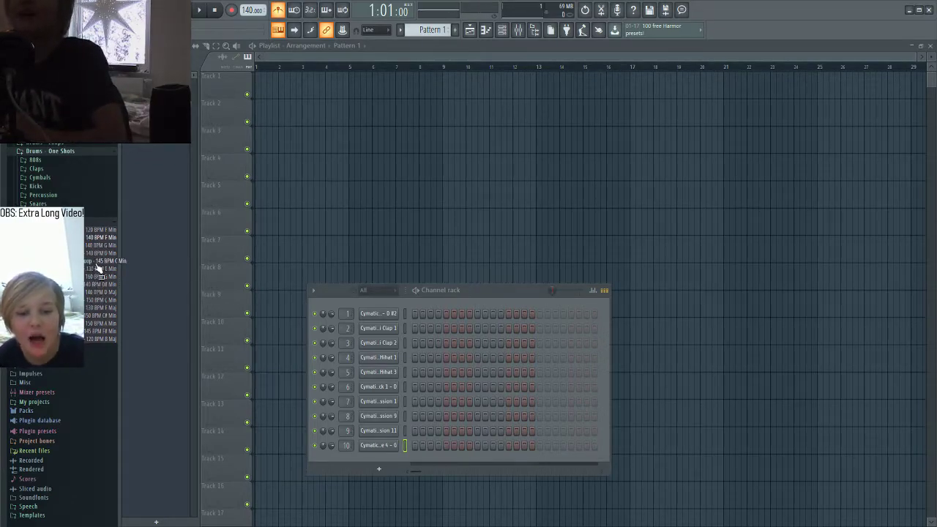
Step: Set the project tempo to 145 BPM and add the Uzi Fearless Melody Loop in C Min as a channel on mixer track 11
drag(247, 11, 247, 3)
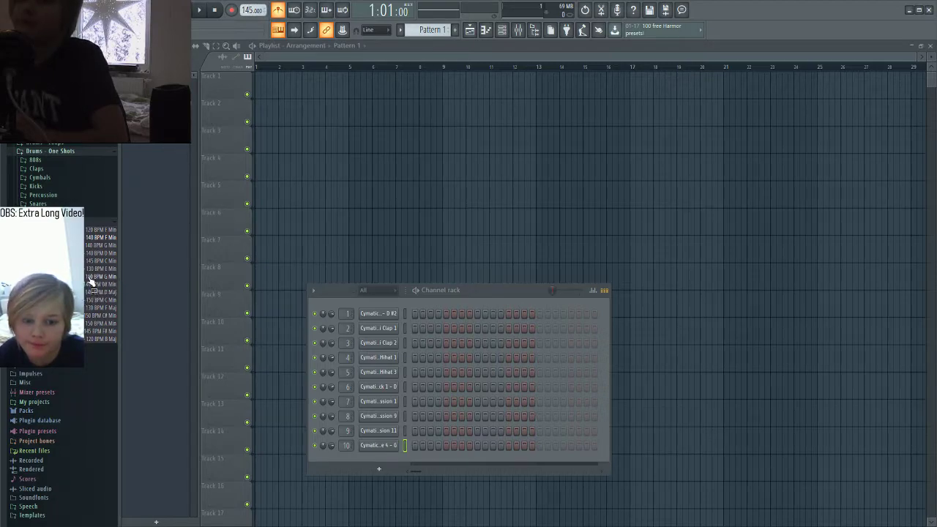
click(102, 262)
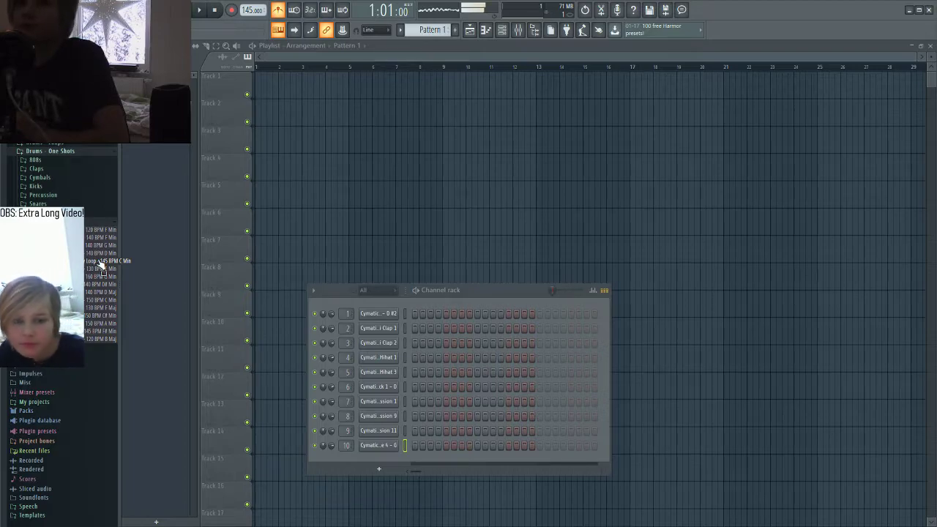
drag(100, 268, 383, 464)
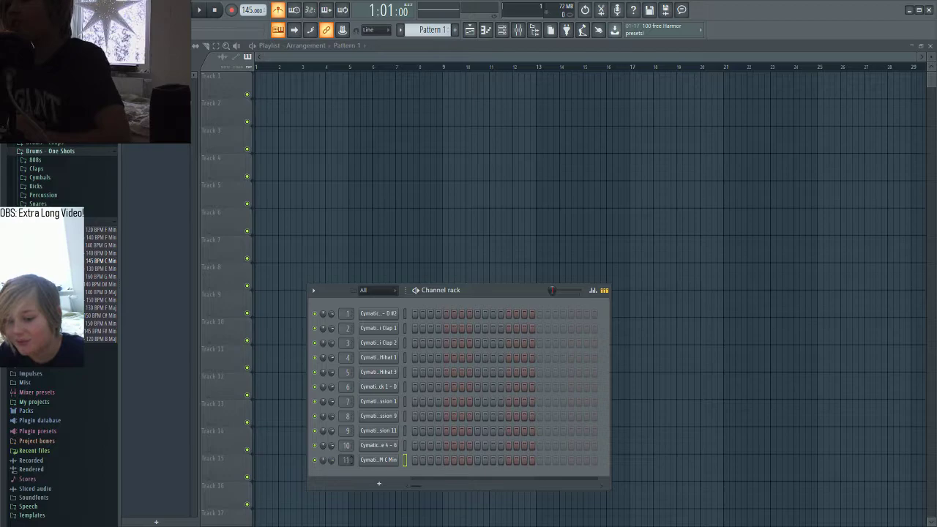
Step: Enable Cut itself on the melody loop channel and set its time-stretching mode to Stretch
right_click(374, 465)
click(385, 468)
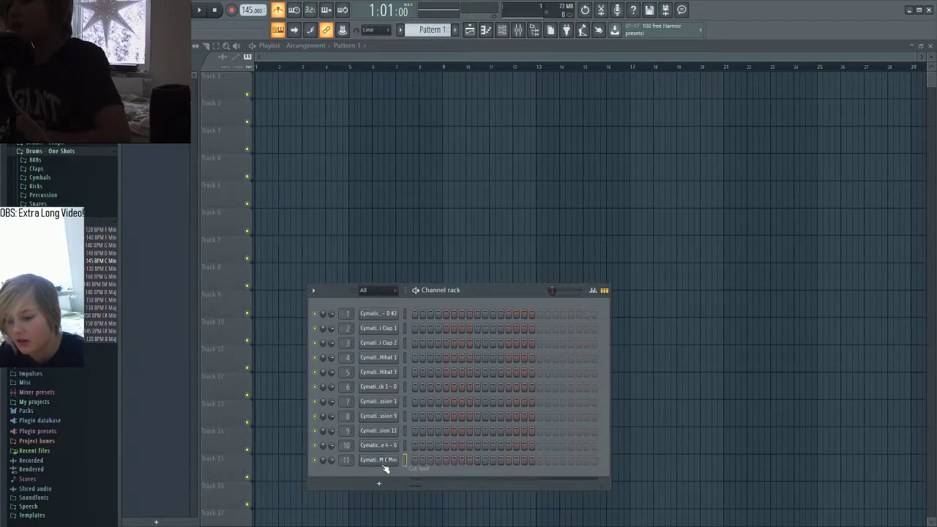
click(380, 461)
click(433, 207)
click(425, 236)
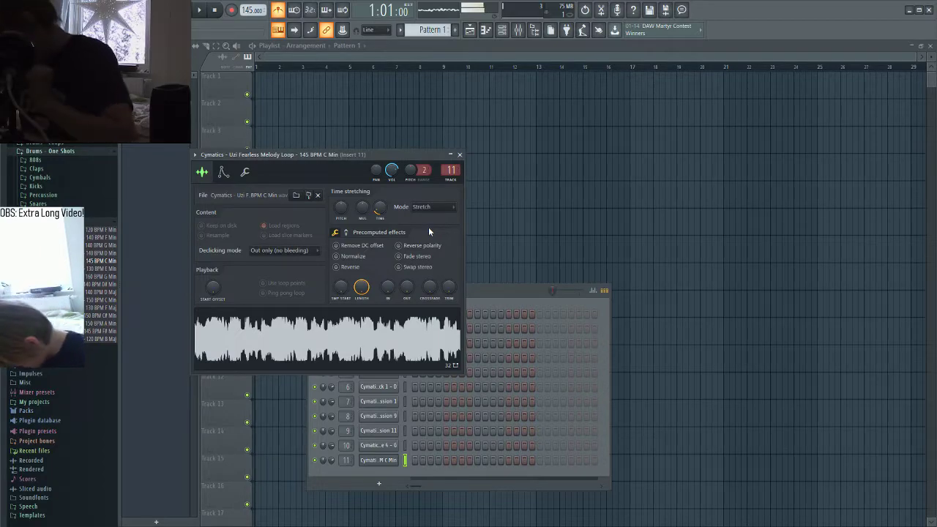
Step: Reverse the melody loop sample and preview it from the first step of Pattern 1
click(339, 266)
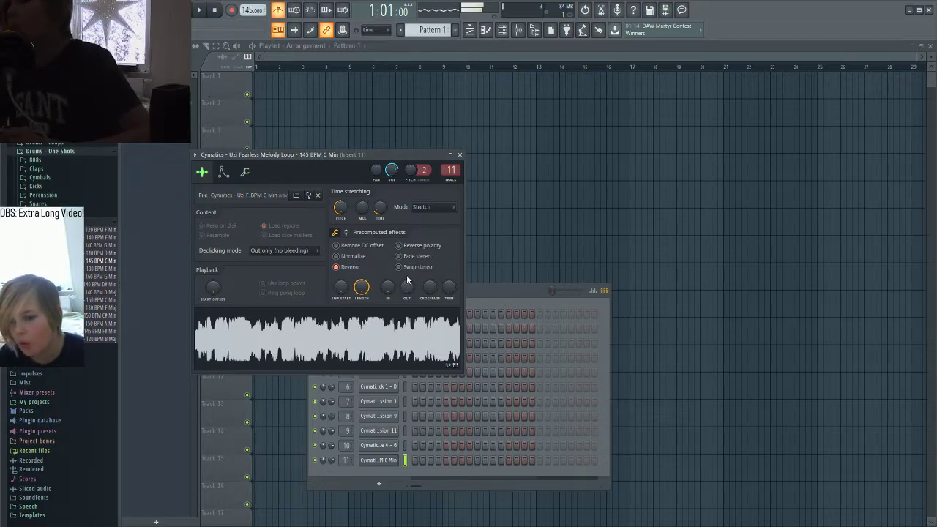
click(460, 154)
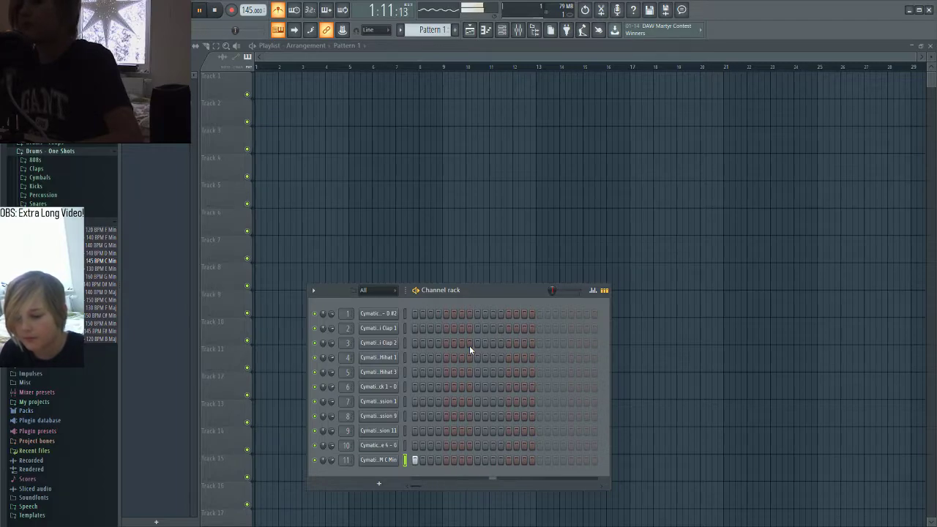
key(space)
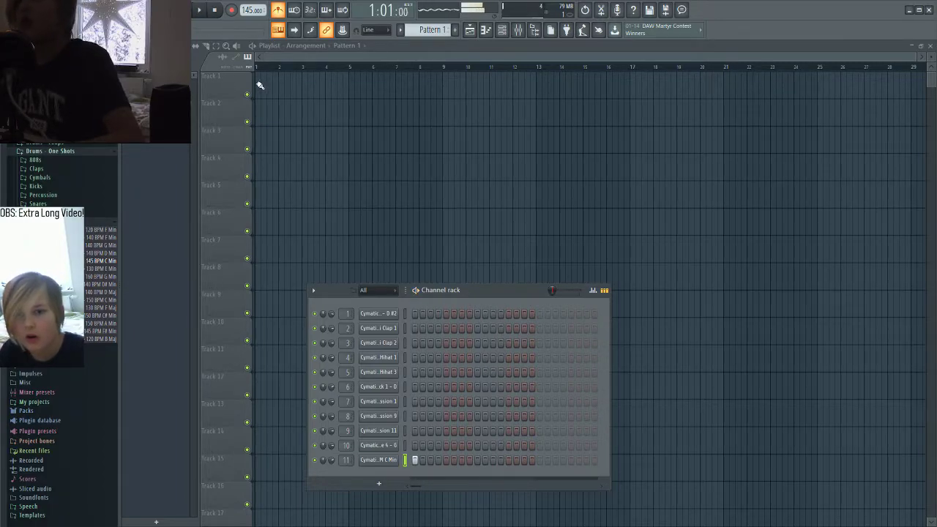
Step: Place a Pattern 1 clip at bar 1 of playlist Track 1 and play it
click(259, 85)
click(270, 84)
drag(281, 87, 362, 121)
key(space)
Step: Load Fruity Parametric EQ 2 into the first effect slot of mixer Insert 11 and stop playback
click(85, 10)
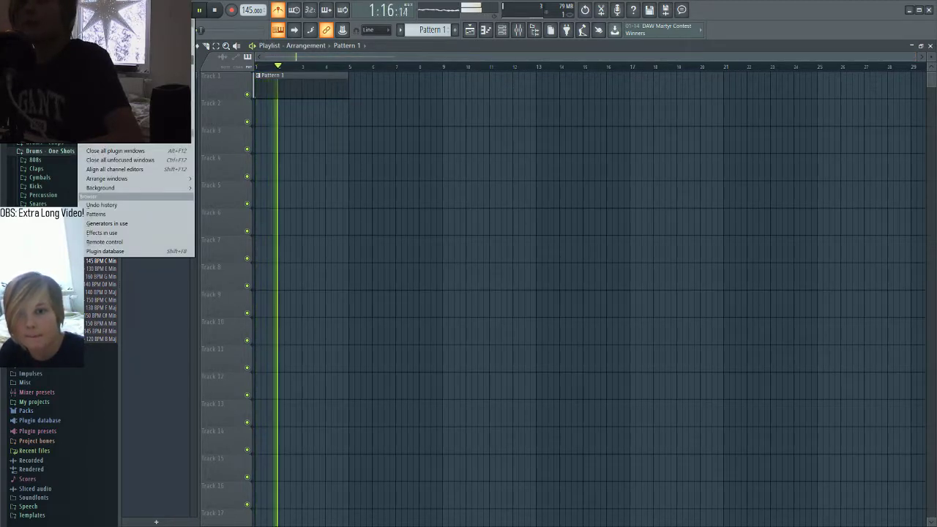
click(109, 59)
click(805, 321)
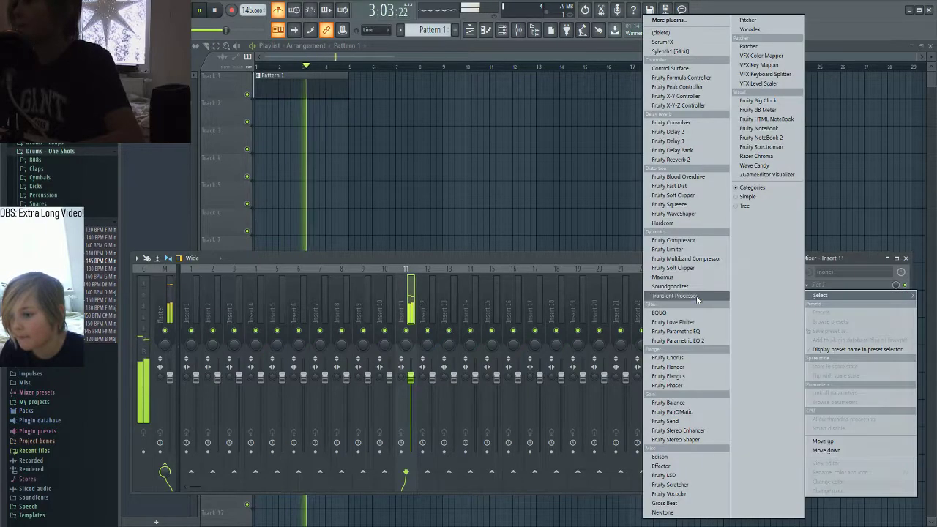
click(696, 339)
drag(297, 97, 552, 101)
key(space)
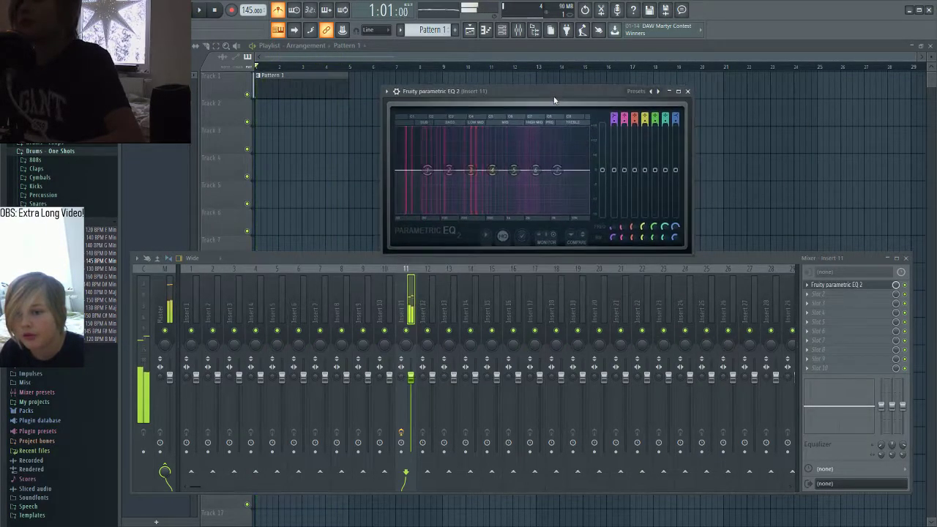
click(310, 67)
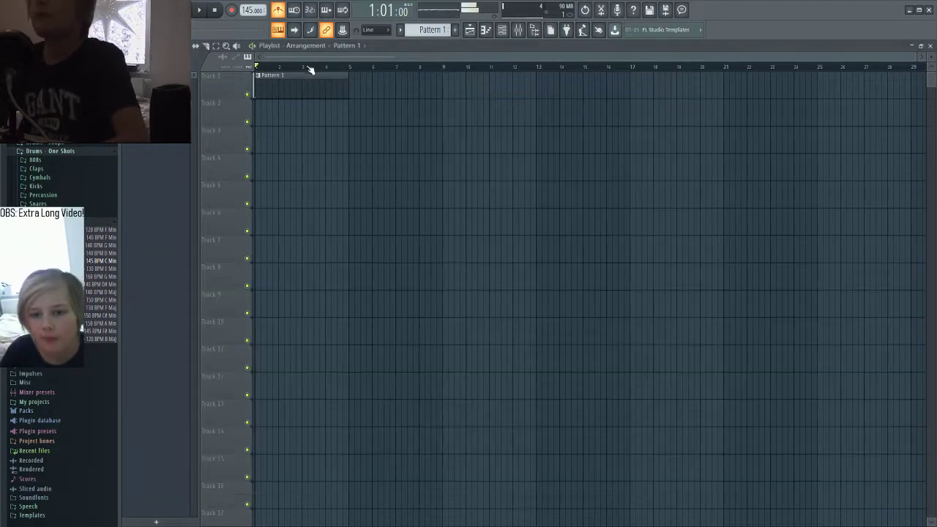
click(268, 67)
click(85, 10)
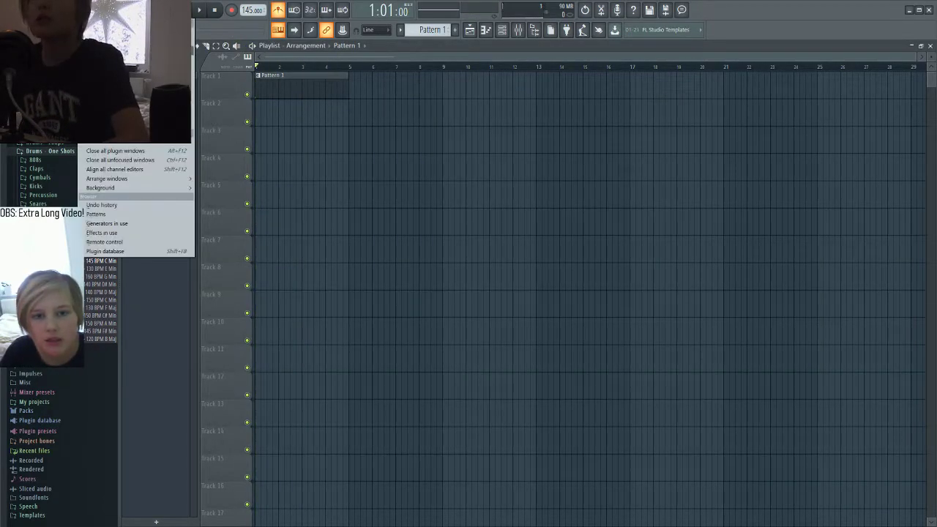
click(110, 60)
click(834, 285)
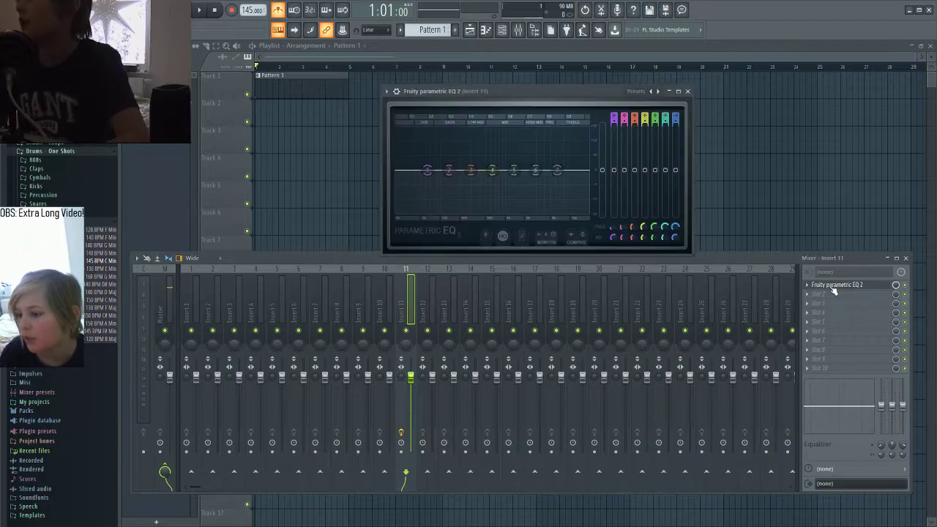
click(834, 285)
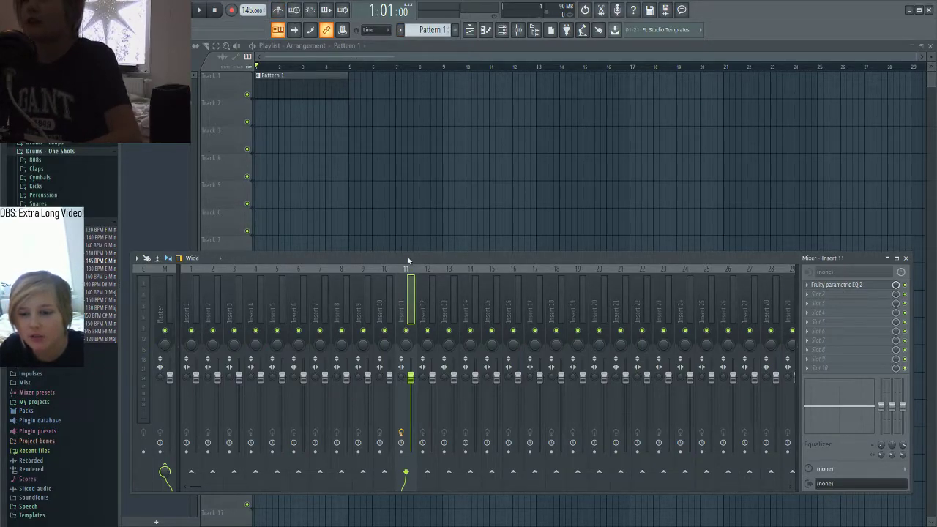
Step: Move the mixer window higher over the playlist and play the arrangement to check the loop's level
drag(407, 260, 396, 190)
key(space)
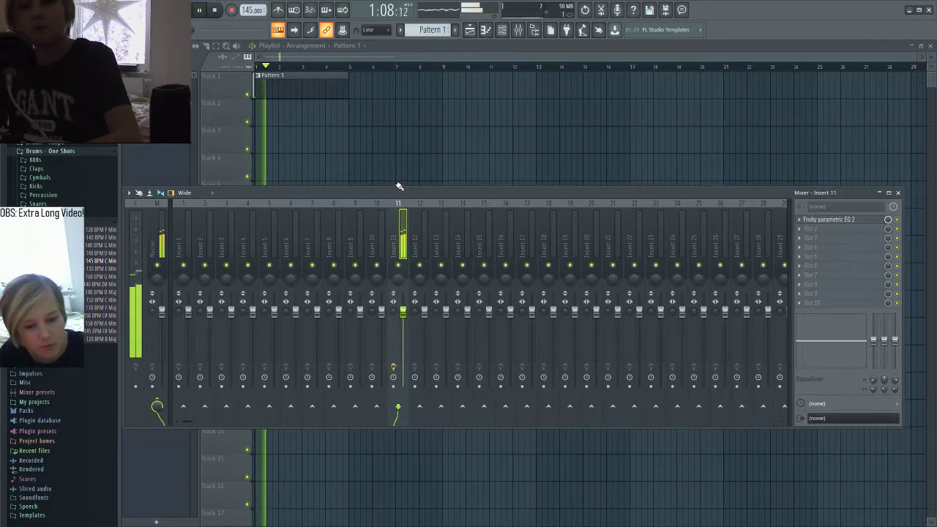
key(space)
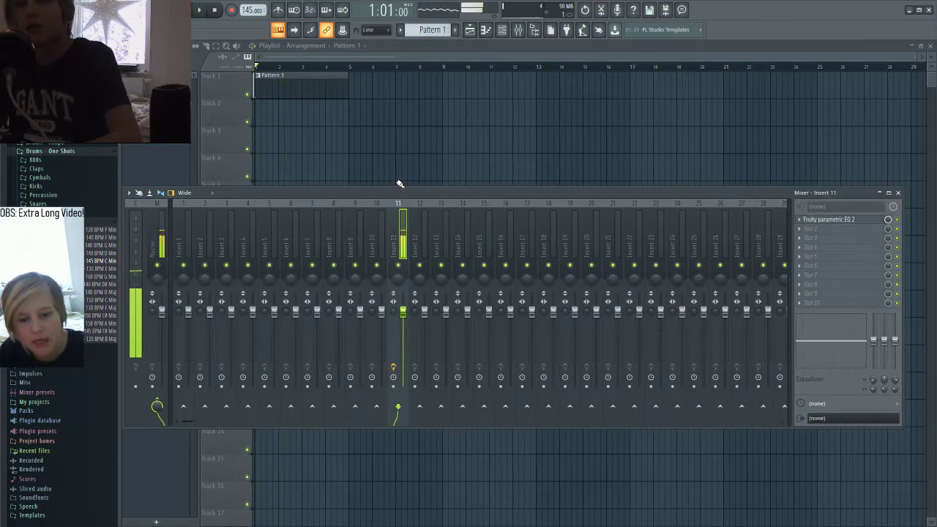
Step: Open Insert 11's Fruity Parametric EQ 2 maximized and play the loop to examine its frequency spectrum
key(F9)
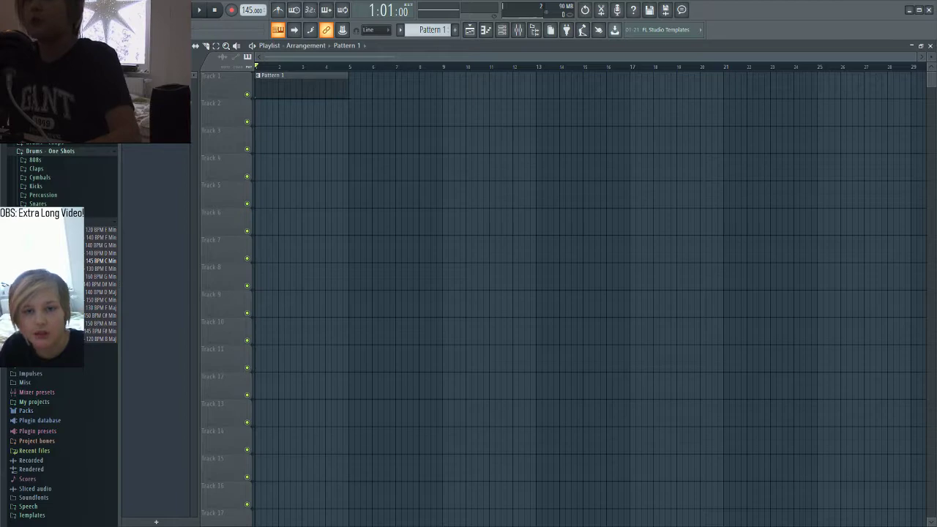
click(87, 10)
key(F9)
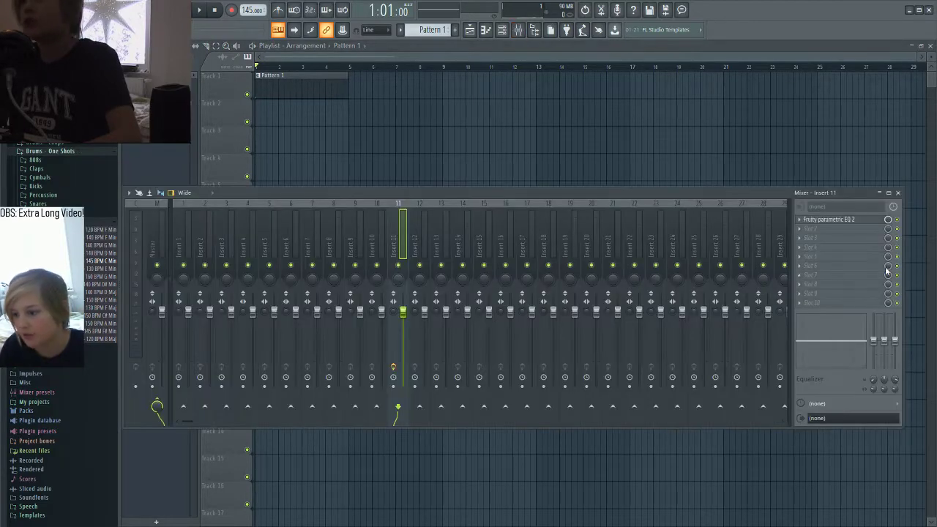
click(841, 221)
drag(534, 91, 632, 87)
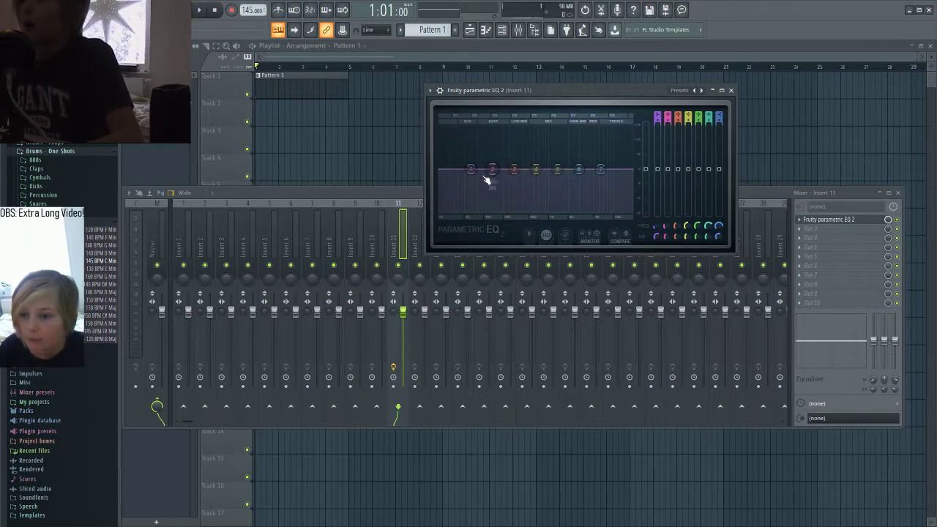
drag(477, 93, 424, 92)
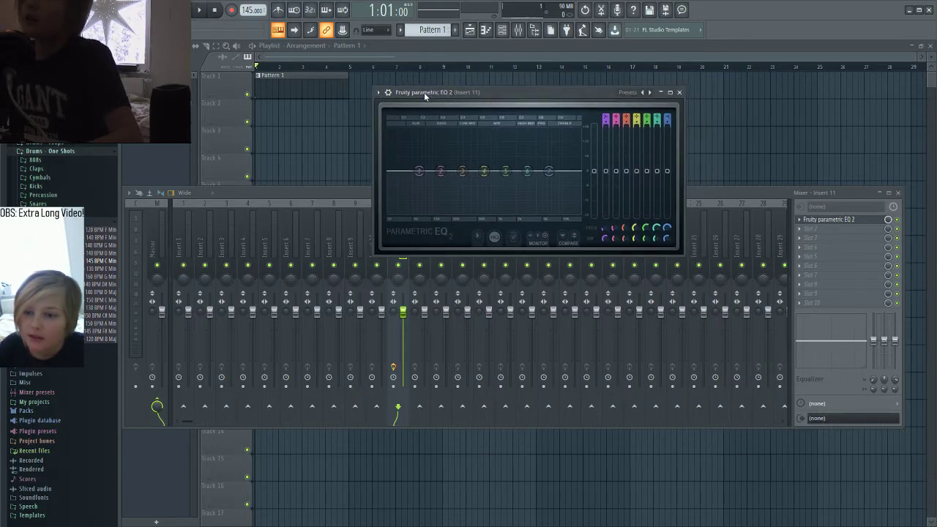
click(668, 92)
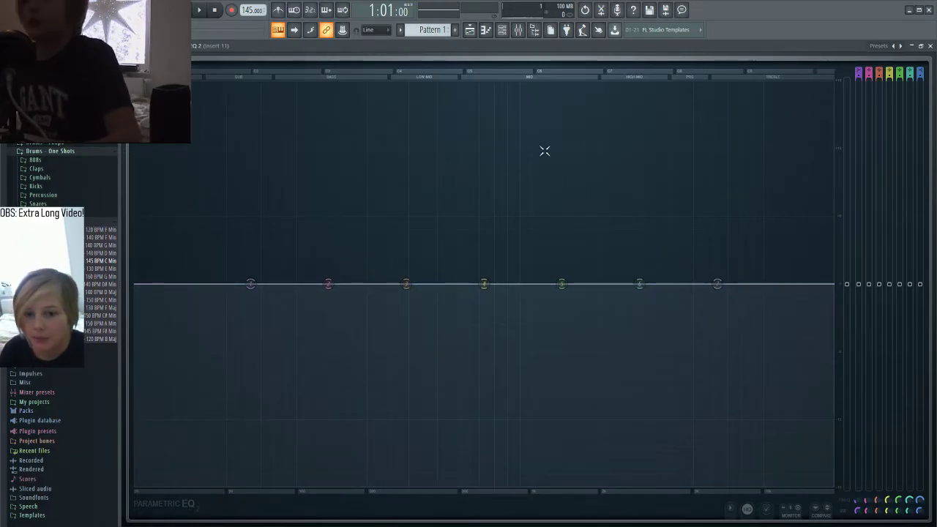
key(space)
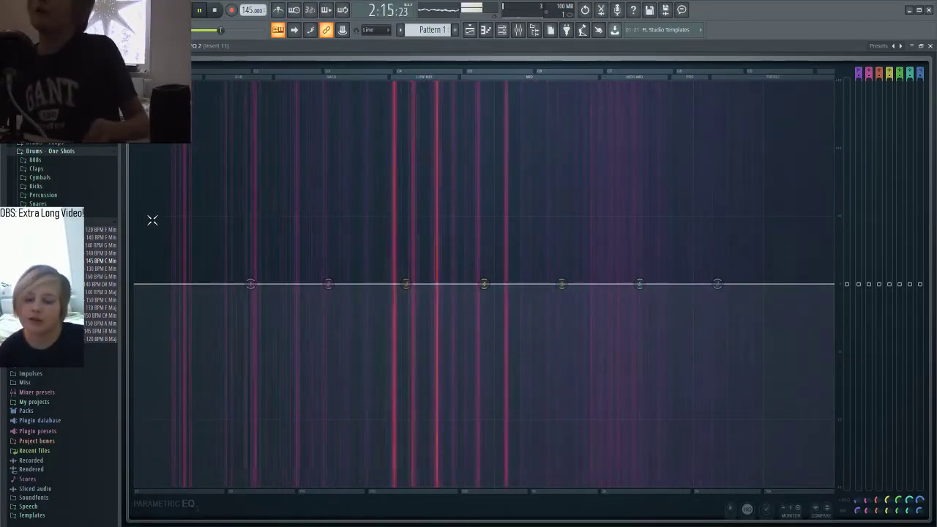
key(space)
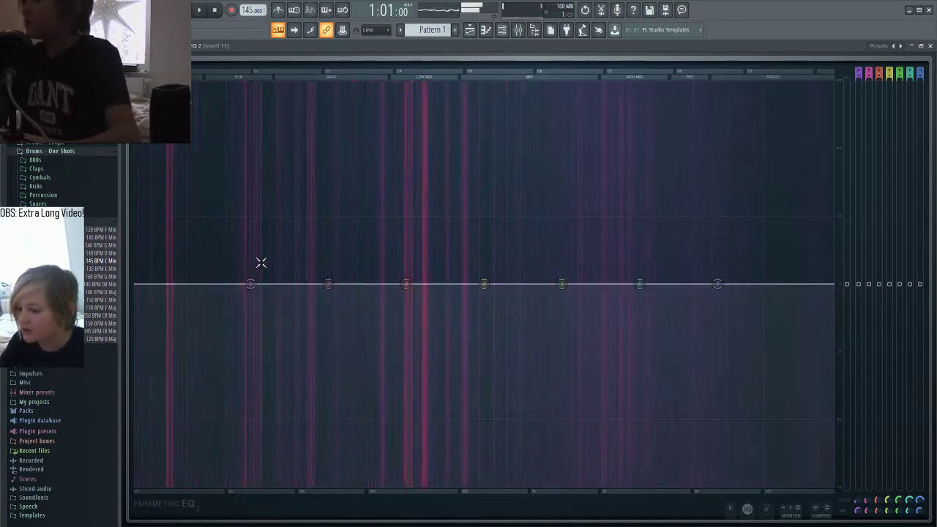
Step: Cut the melody's low frequencies by lowering EQ bands 1 and 2 to the minimum, with band 1 moved up in frequency, and review the curve
drag(253, 283, 360, 488)
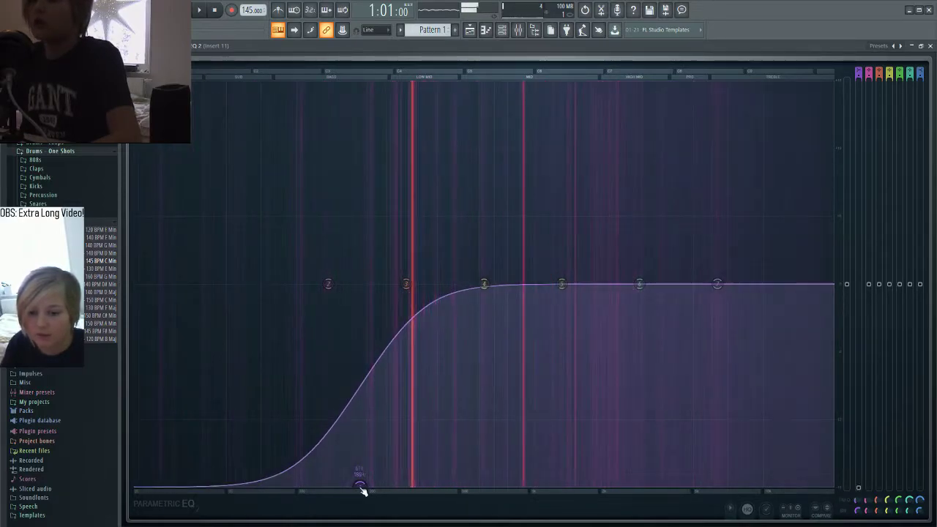
key(space)
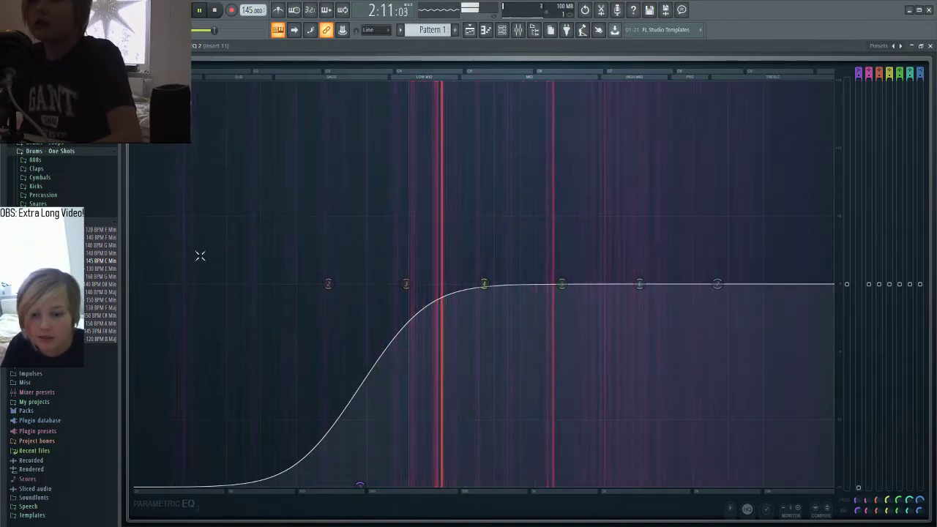
drag(868, 283, 905, 381)
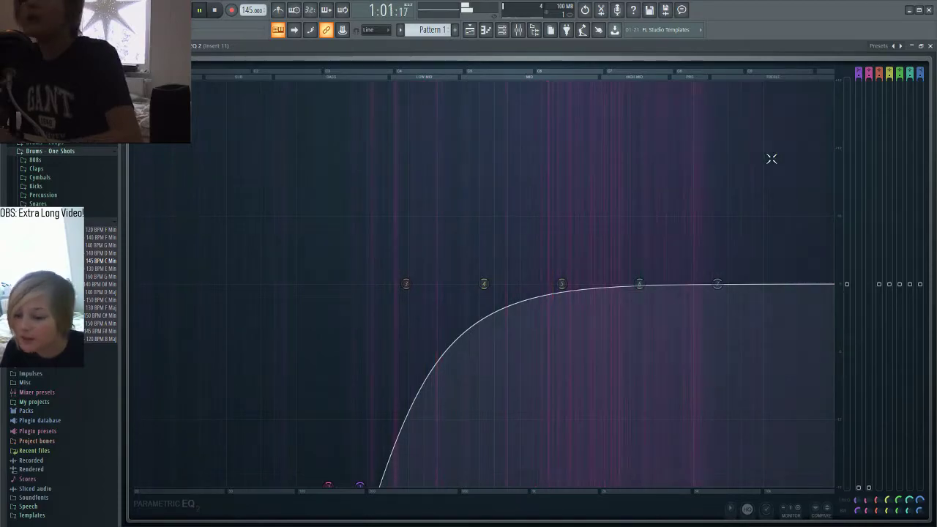
click(930, 45)
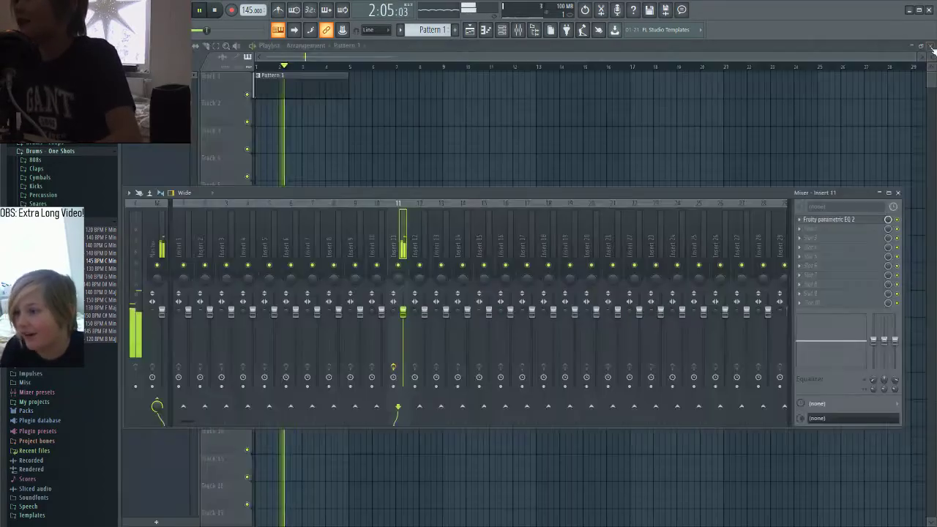
click(829, 218)
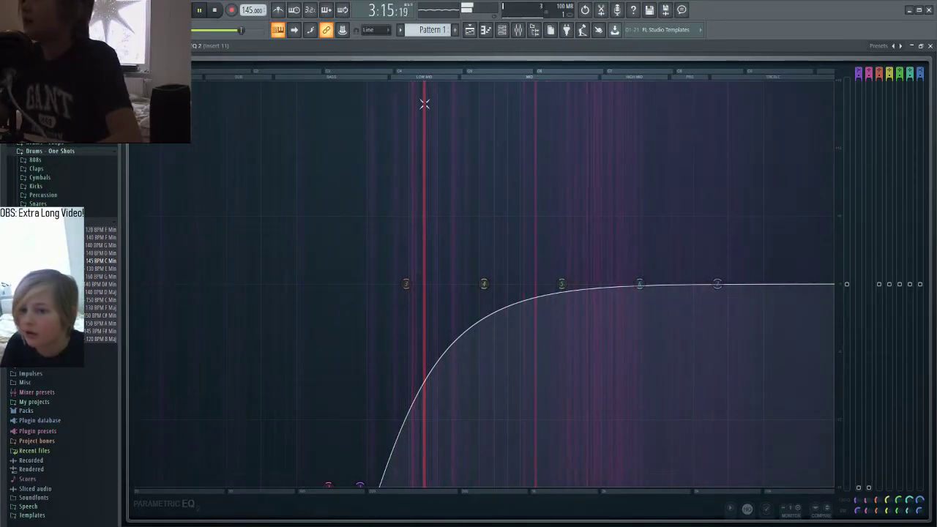
click(929, 46)
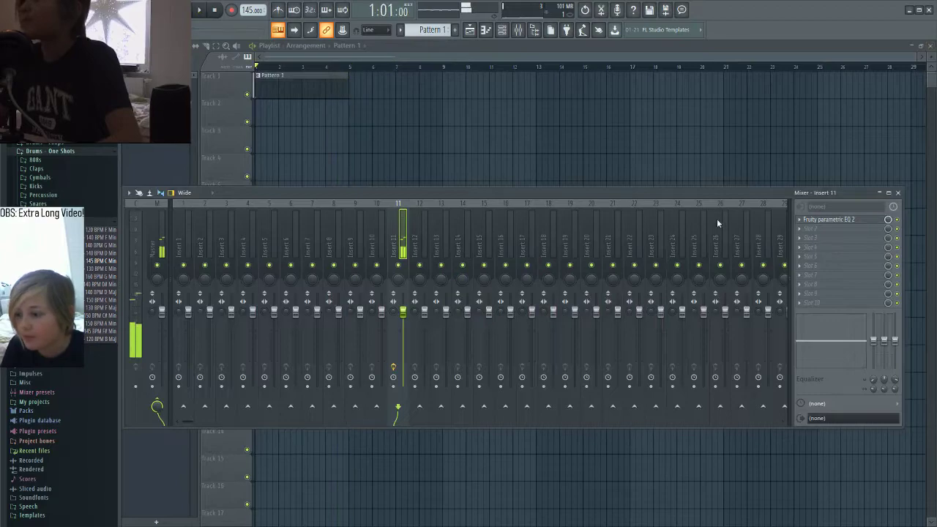
Step: Shrink the Parametric EQ 2 window and raise band 7 to boost the melody's high frequencies
click(846, 219)
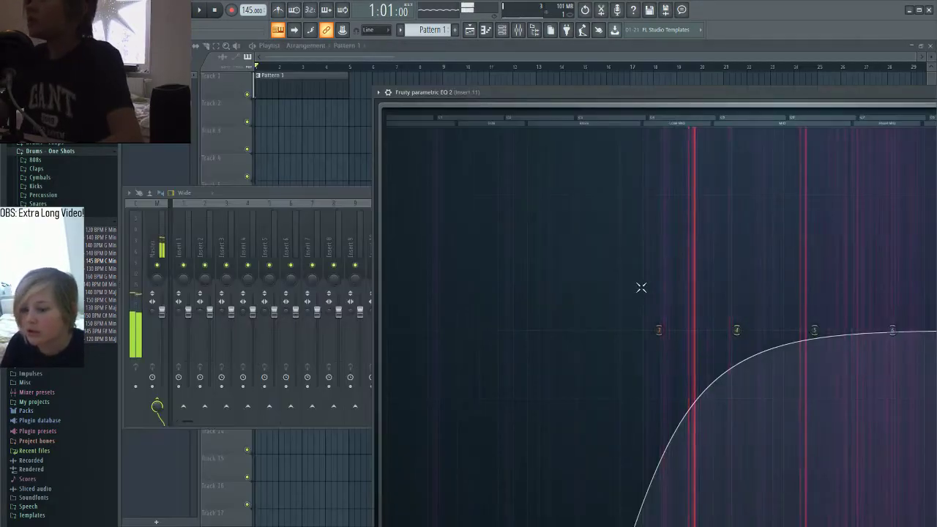
drag(668, 92, 409, 123)
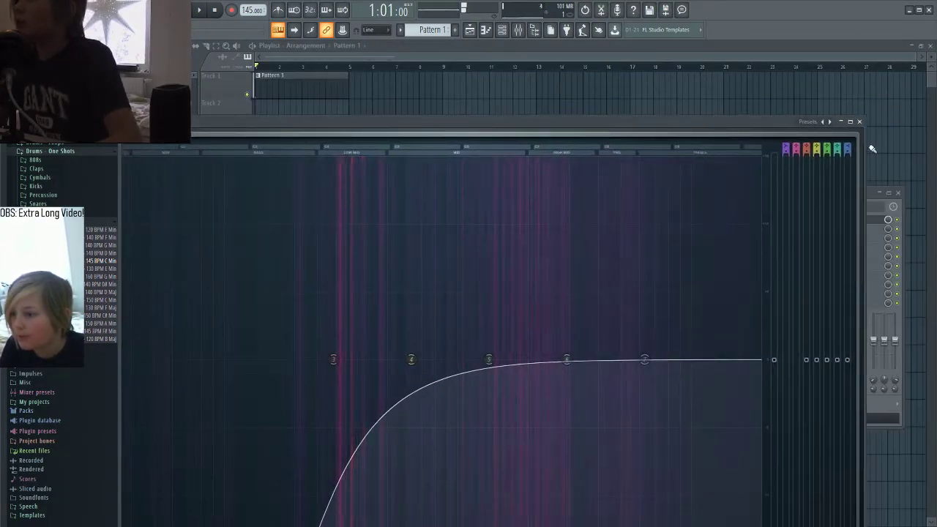
drag(865, 117, 463, 261)
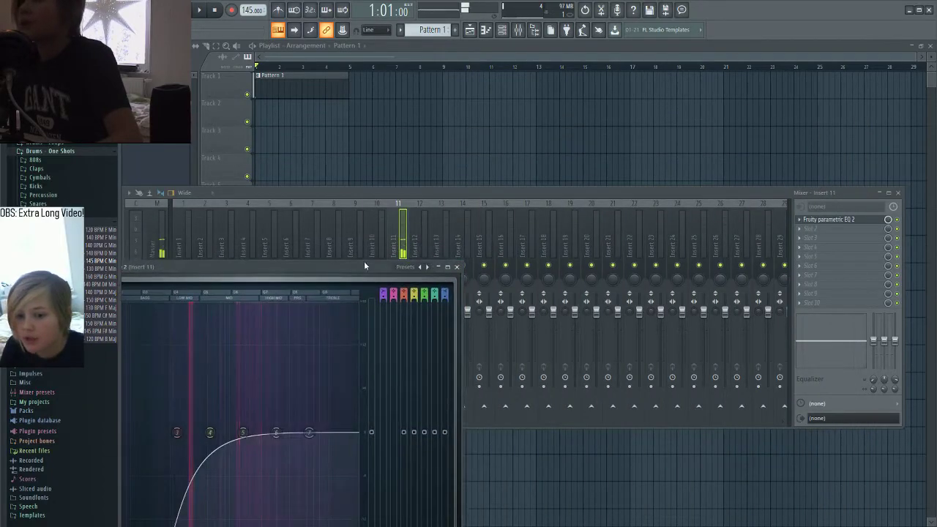
drag(364, 264, 594, 94)
drag(541, 262, 533, 208)
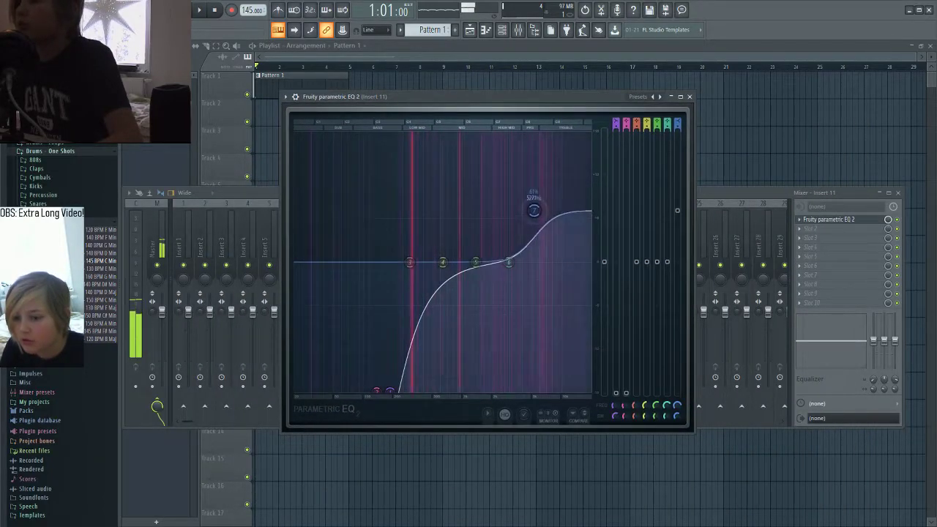
click(689, 96)
Step: Add Fruity Reeverb 2 to Insert 11's second effect slot and raise its wet level while auditioning the melody loop
click(805, 235)
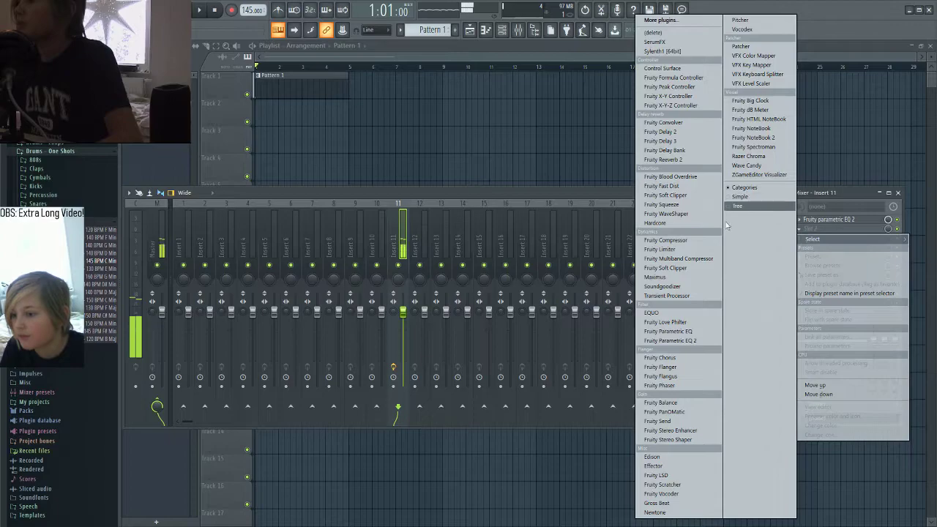
click(663, 159)
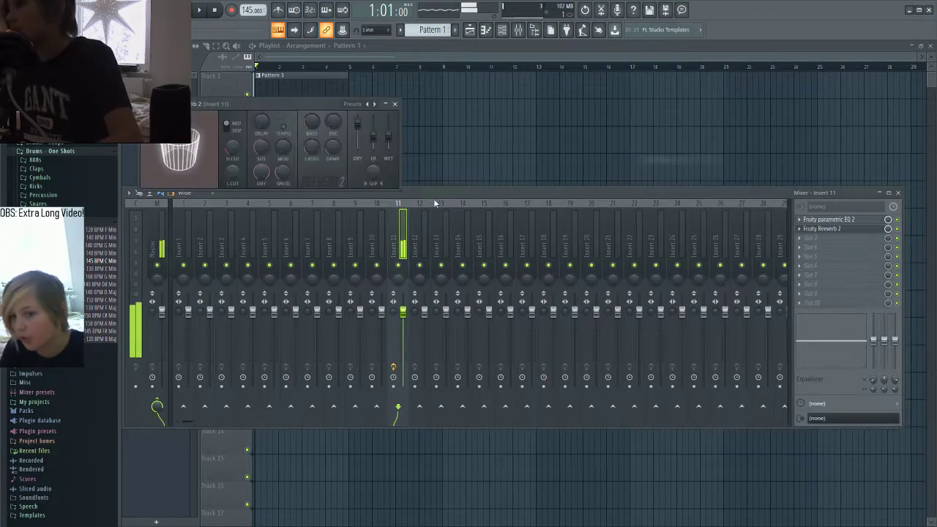
key(space)
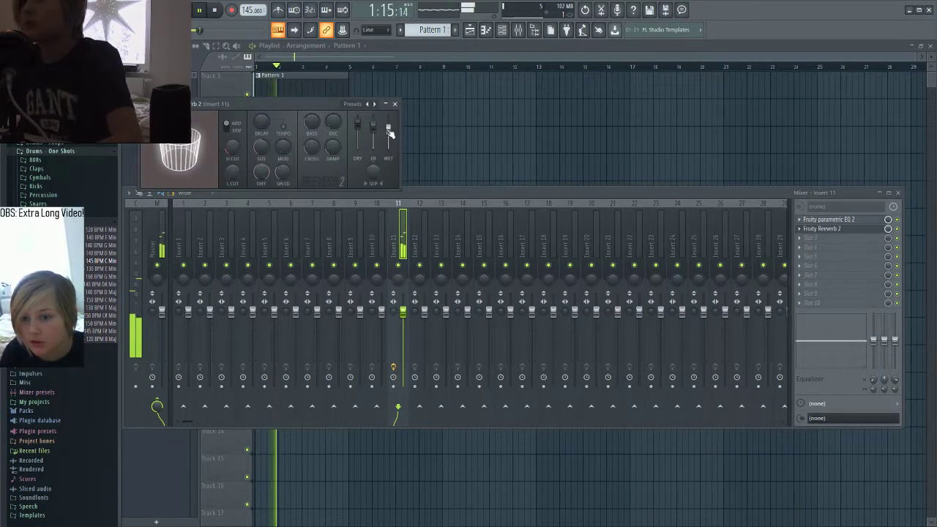
click(268, 66)
drag(268, 67, 255, 66)
Step: Add Gross Beat to Insert 11's third slot with the Basic 10 time preset, reduce the curve's dip and audition it
click(86, 10)
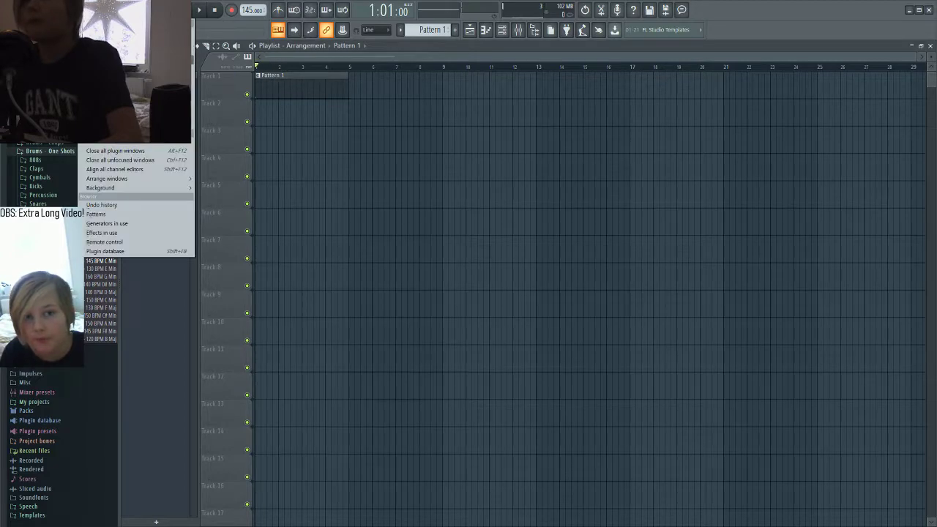
click(97, 55)
click(805, 238)
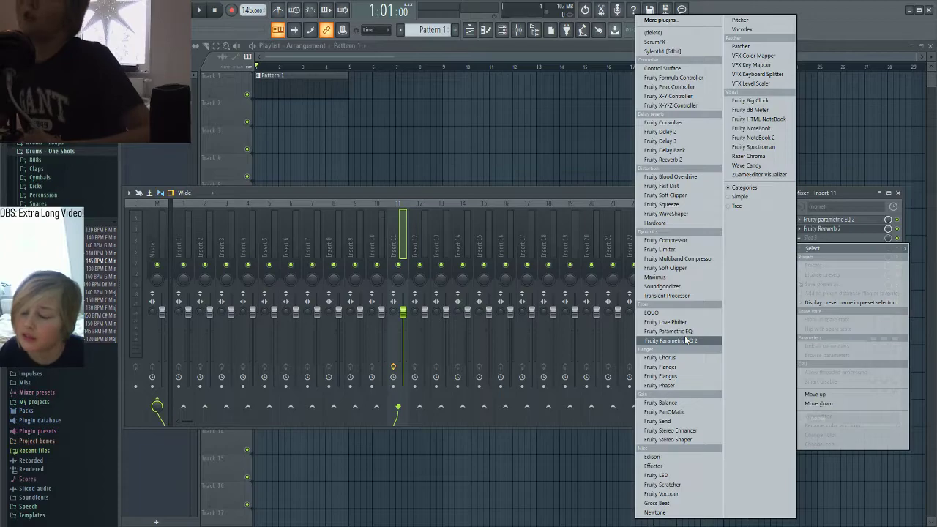
click(672, 503)
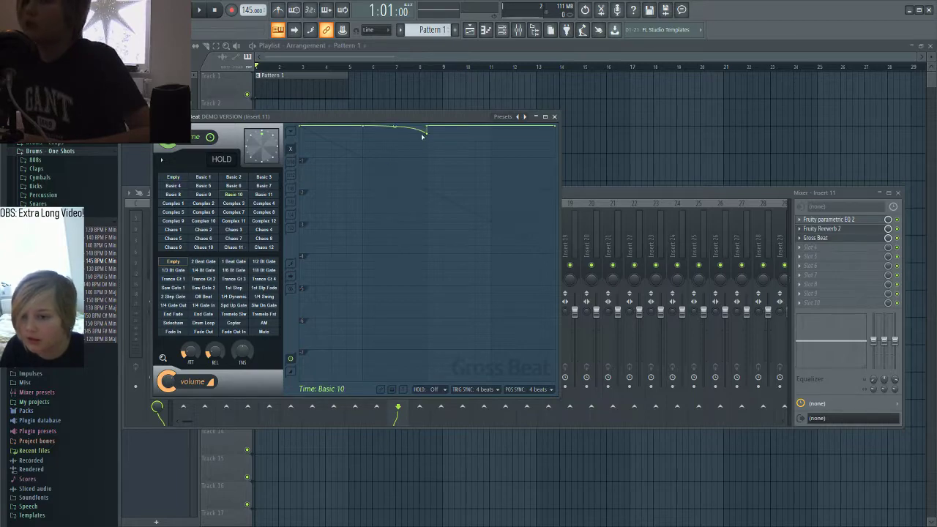
drag(429, 131, 428, 129)
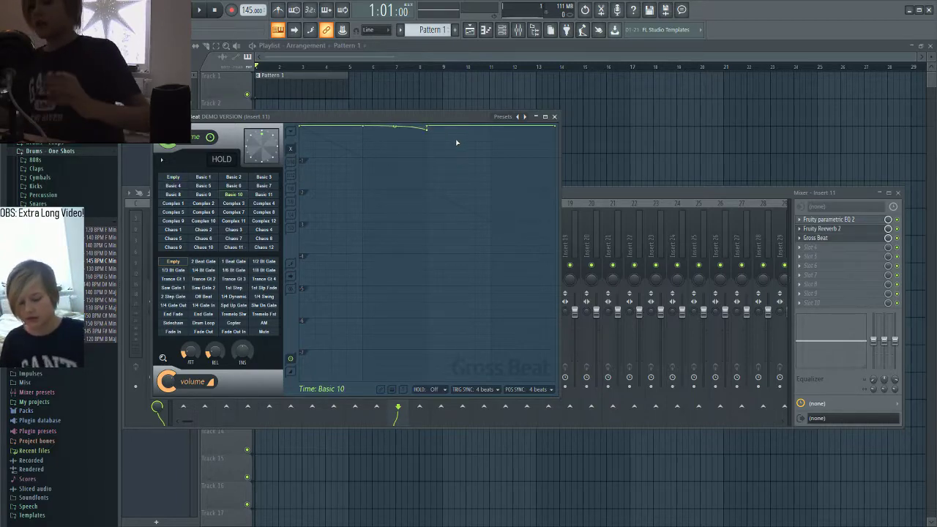
key(space)
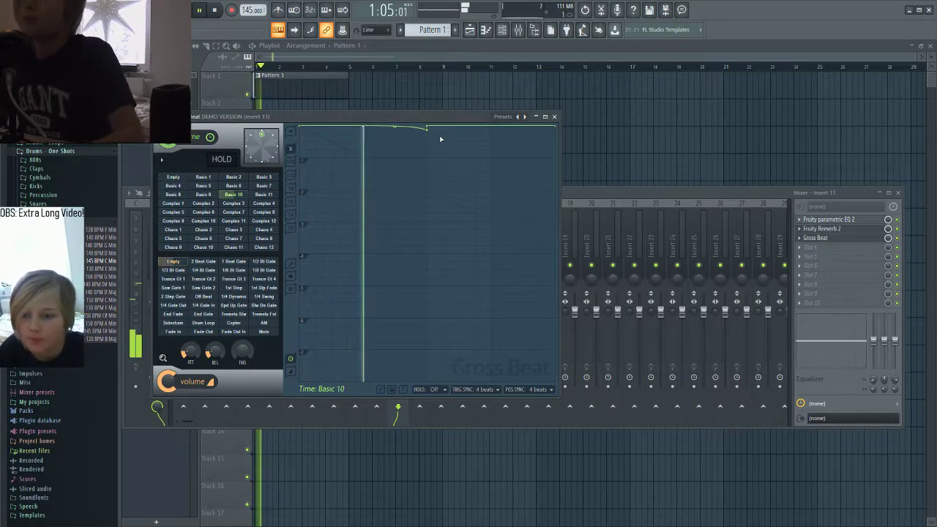
key(space)
Step: Start the Gross Beat time curve's dip later and make it shallower, checking by playback, and close the plugin and mixer windows
drag(364, 126, 397, 120)
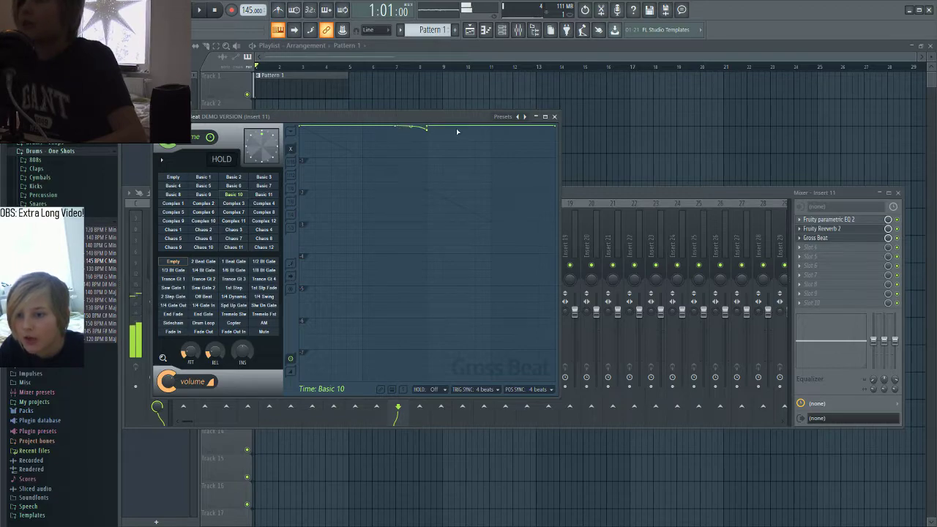
drag(397, 127, 412, 125)
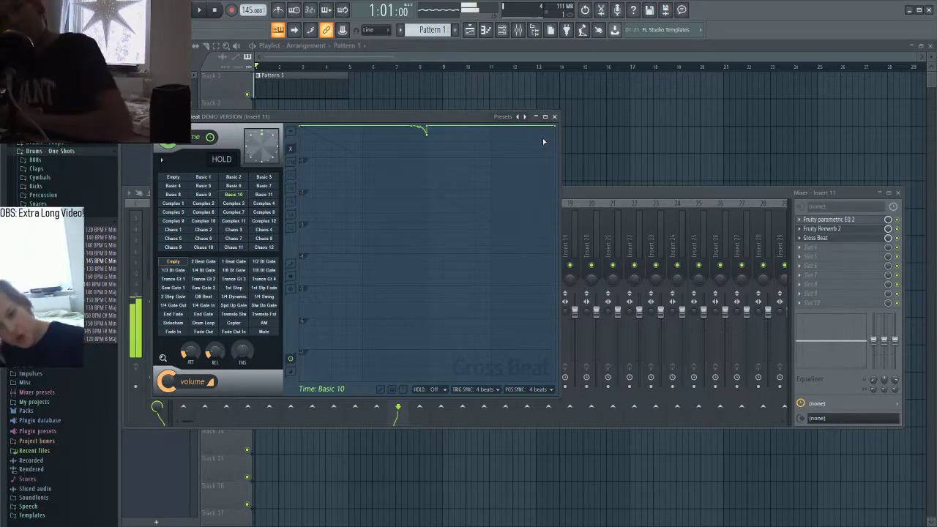
key(space)
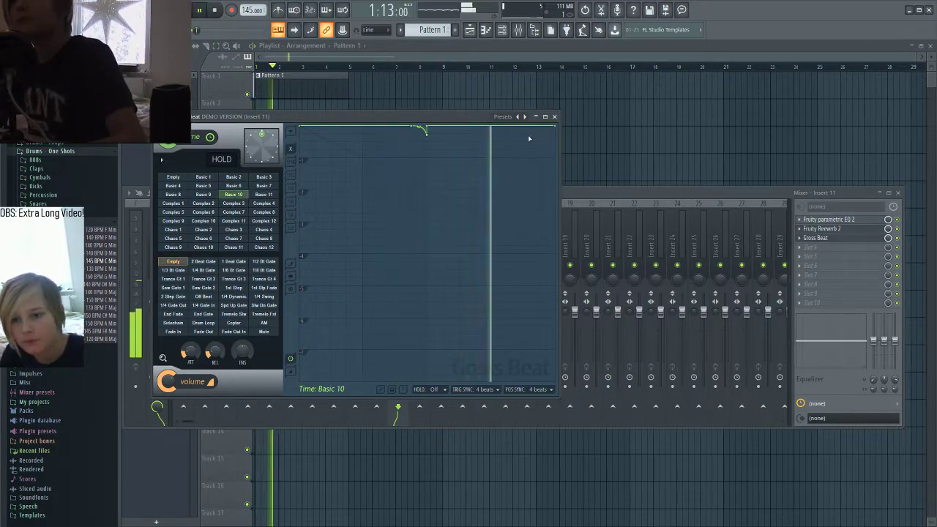
key(space)
key(space)
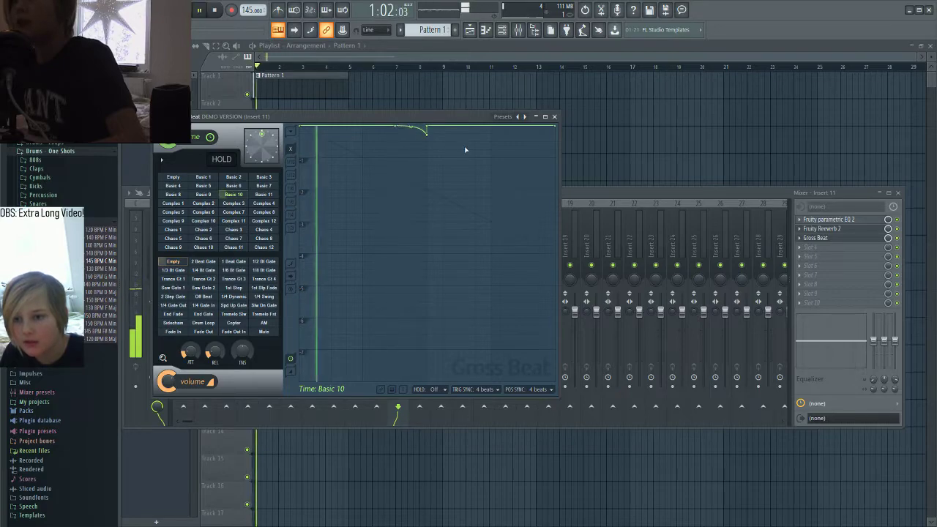
key(space)
drag(429, 134, 428, 128)
key(space)
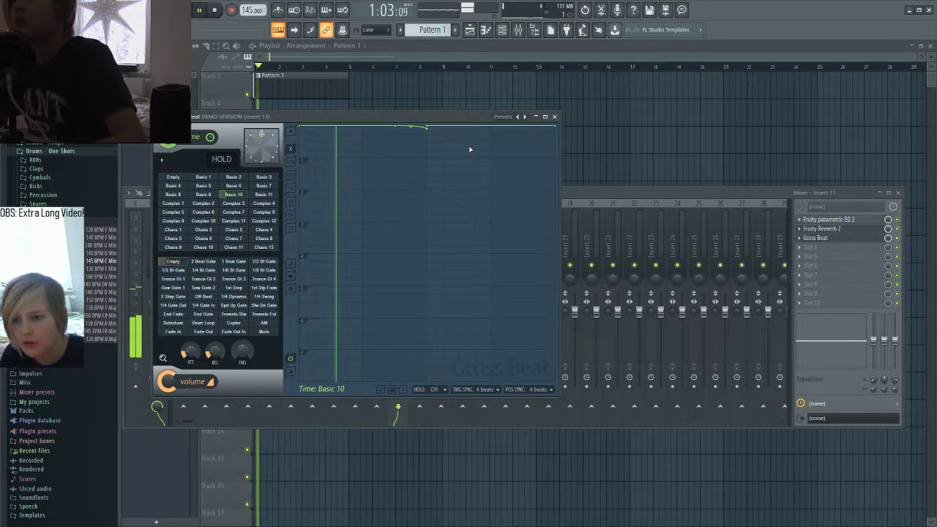
click(554, 117)
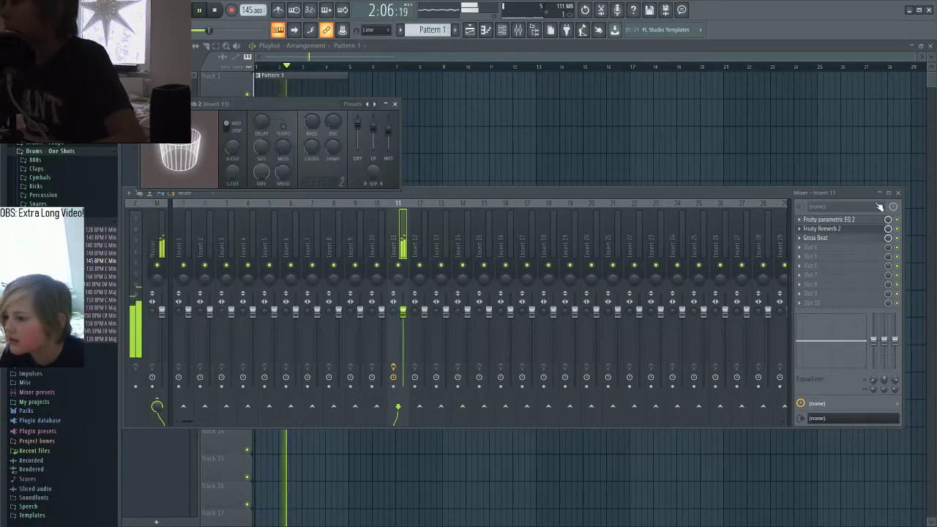
click(897, 192)
click(394, 103)
key(space)
Step: Extend the Pattern 1 clip on Track 1 to bar 9 and place a second copy from bar 9 to bar 17
drag(348, 91, 439, 88)
click(447, 109)
right_click(448, 109)
key(space)
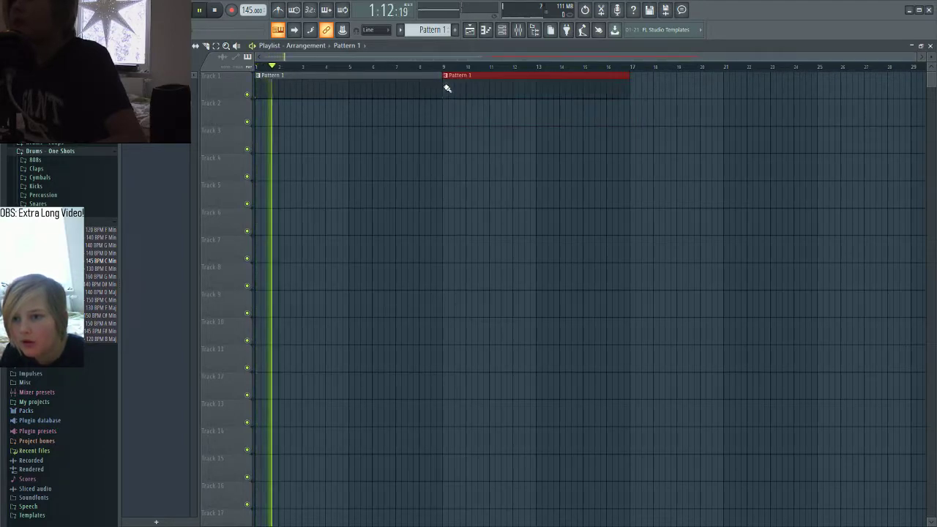
key(space)
click(445, 89)
Step: Create Pattern 2 and mute playlist Track 1
click(454, 31)
key(Return)
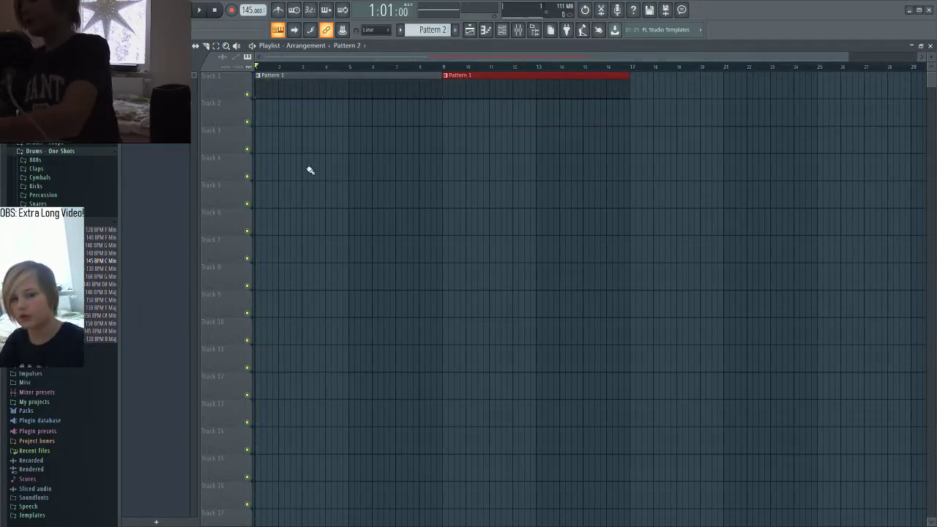
click(247, 94)
Step: In Pattern 2's channel rack, place both Uzi claps on step 9 and the kick on steps 1 and 7
click(84, 10)
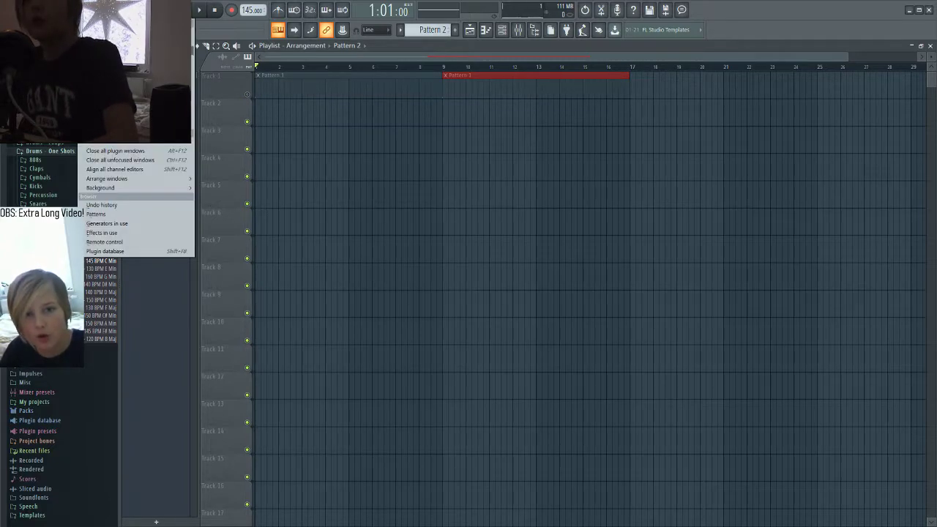
click(95, 51)
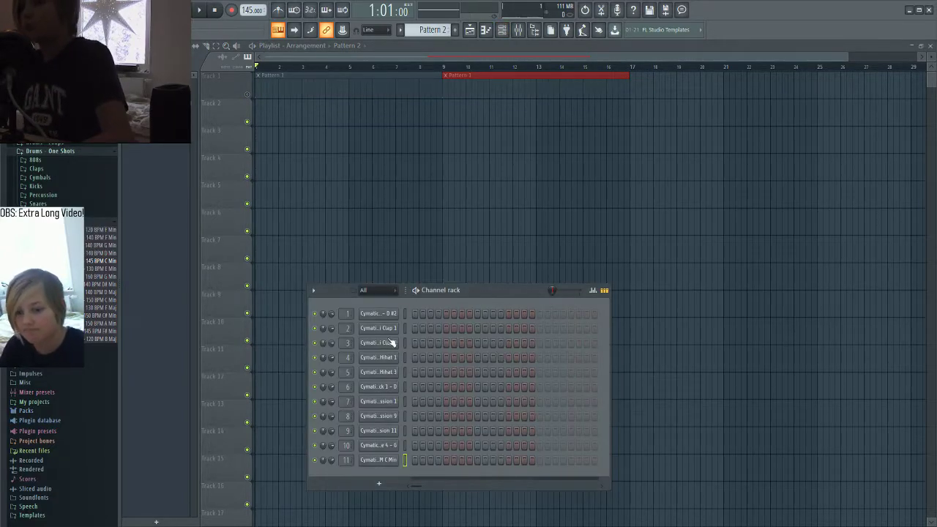
click(477, 327)
click(477, 342)
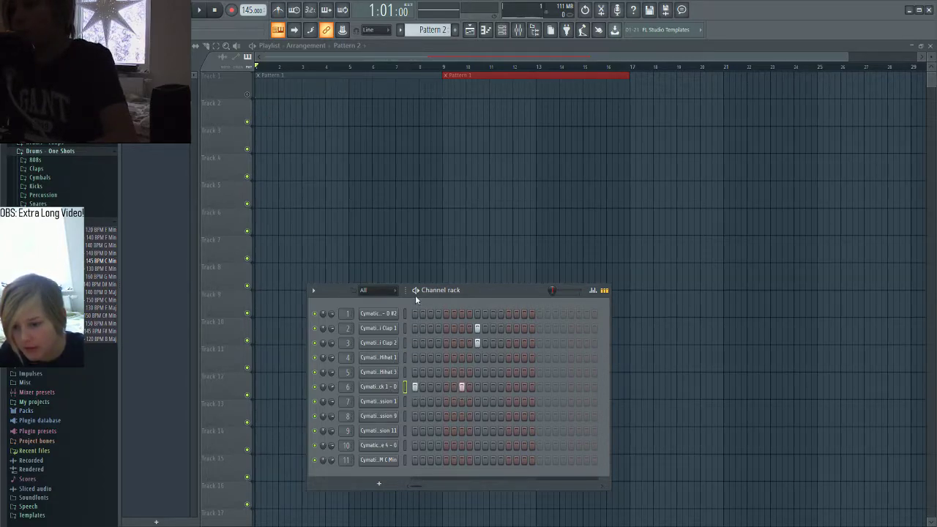
key(space)
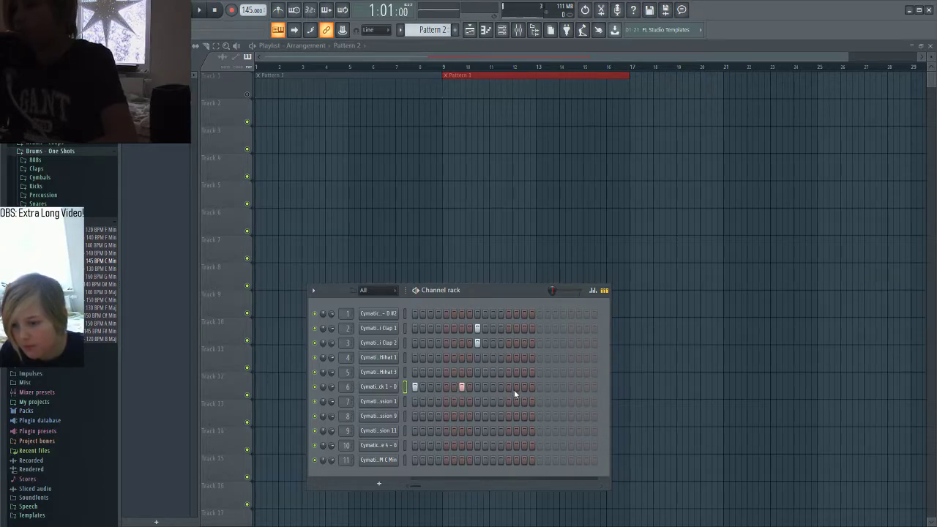
Step: Add both claps on steps 19 and 25 and the kick on steps 15, 21 and 31 while playing the pattern
click(555, 343)
click(555, 328)
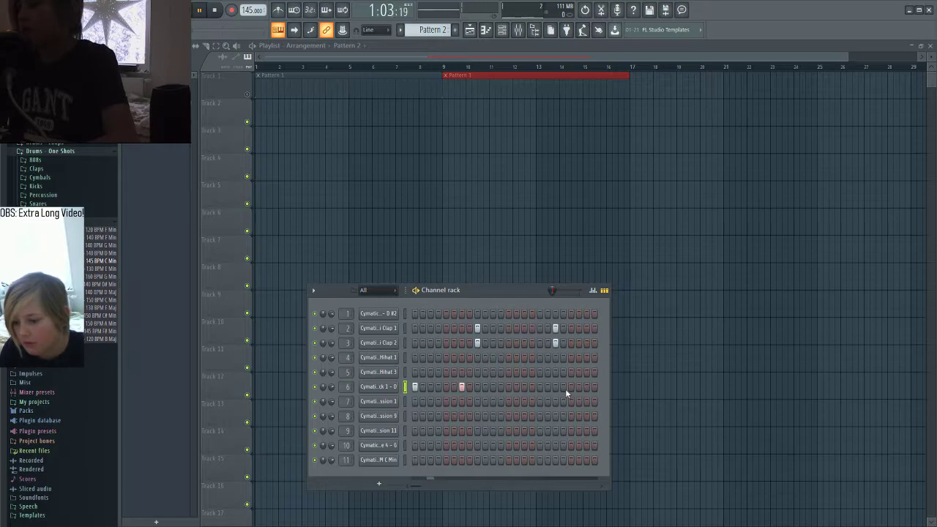
click(571, 387)
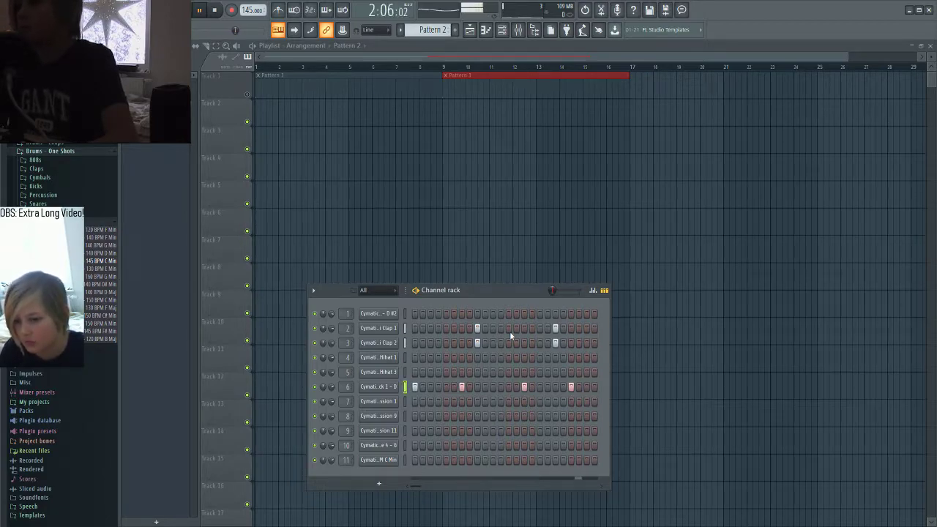
drag(417, 488, 461, 486)
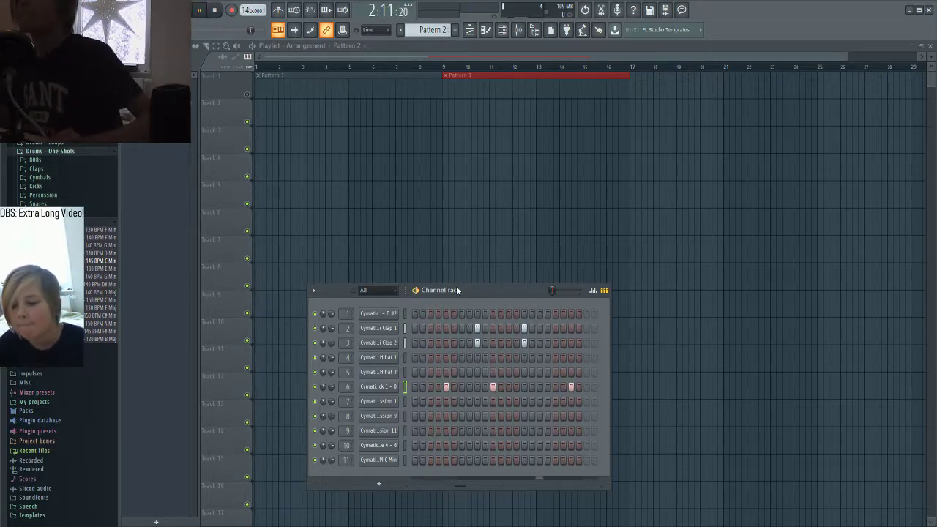
key(space)
Step: In Uzi Clap 2's piano roll, enlarge the velocity area, lower the second note's velocity and play the pattern to check
right_click(395, 342)
click(422, 342)
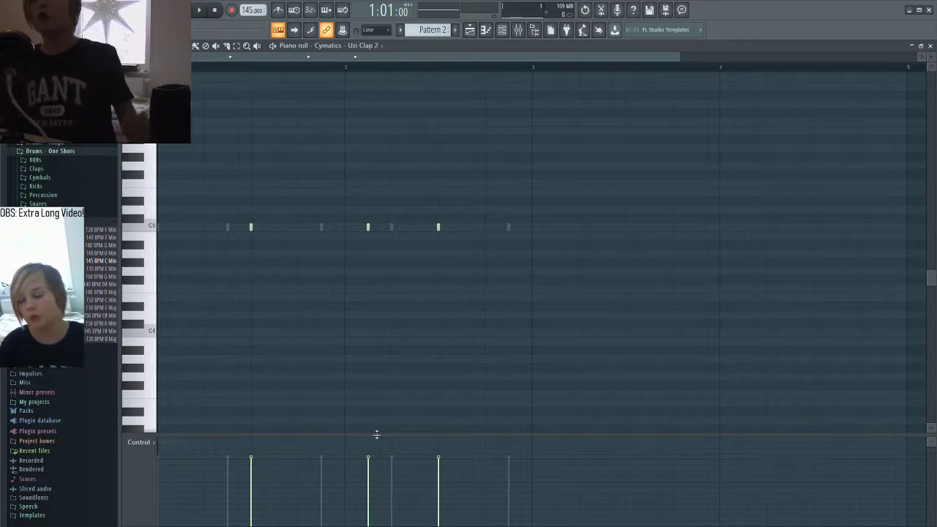
key(space)
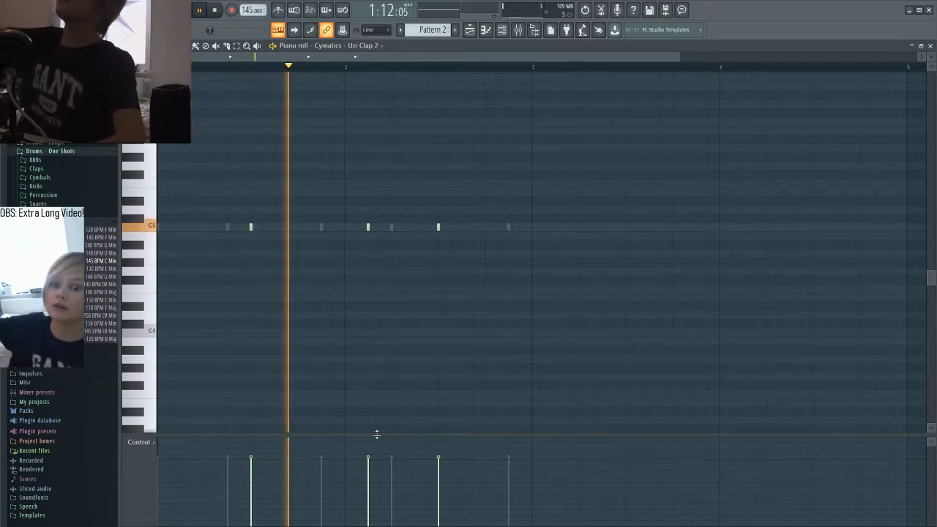
key(space)
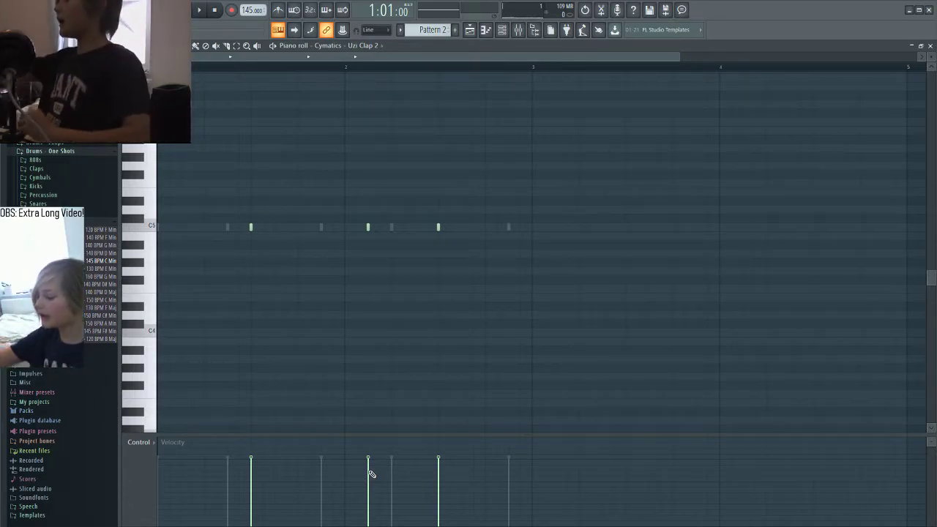
drag(220, 434, 209, 342)
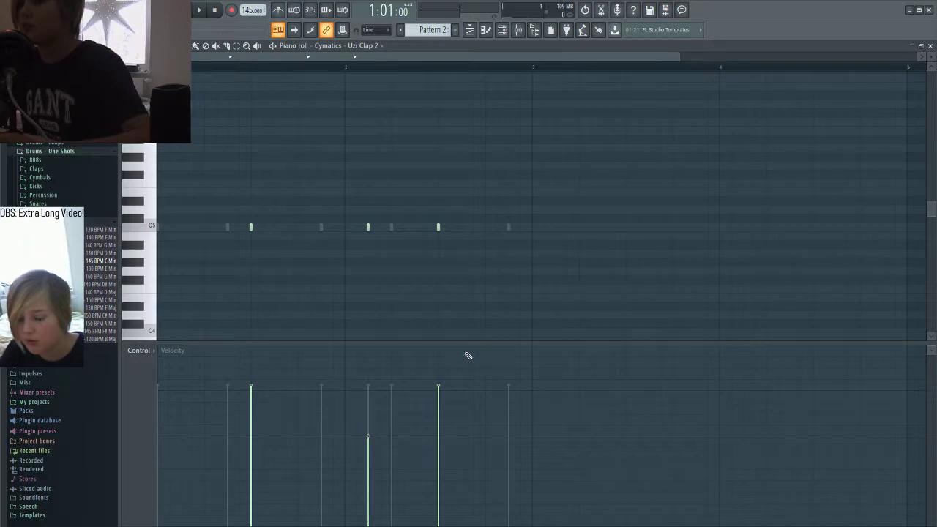
key(space)
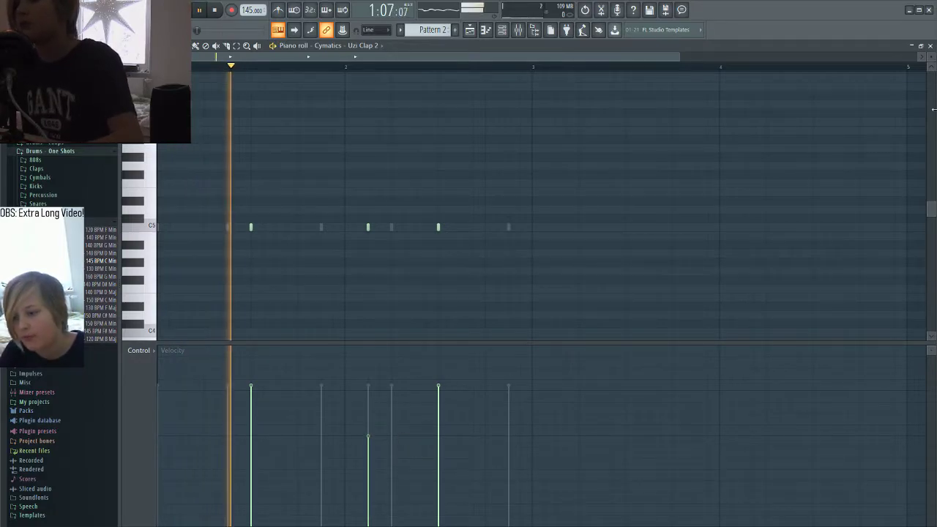
key(space)
click(929, 46)
right_click(389, 344)
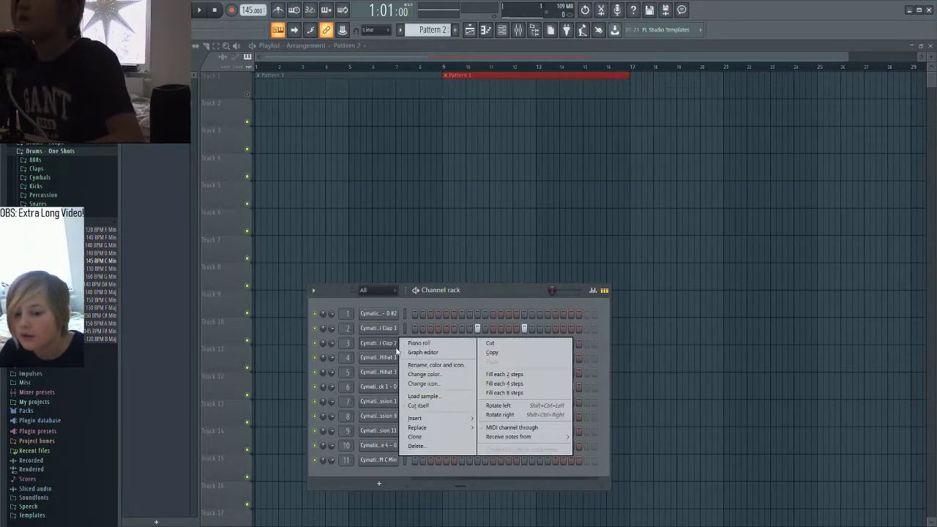
click(393, 342)
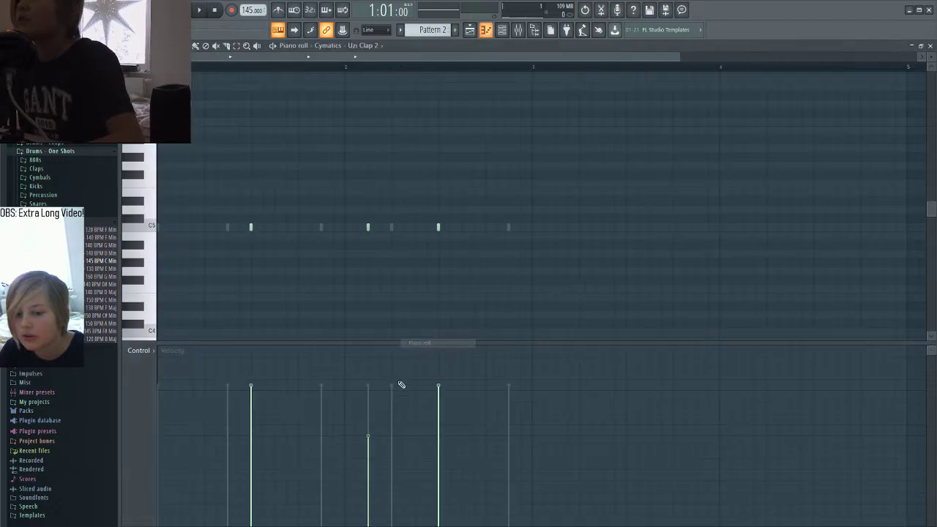
click(929, 45)
Step: Lower the second note's velocity in Uzi Clap 1's piano roll, matching Clap 2, and check it by playback
right_click(400, 330)
click(405, 331)
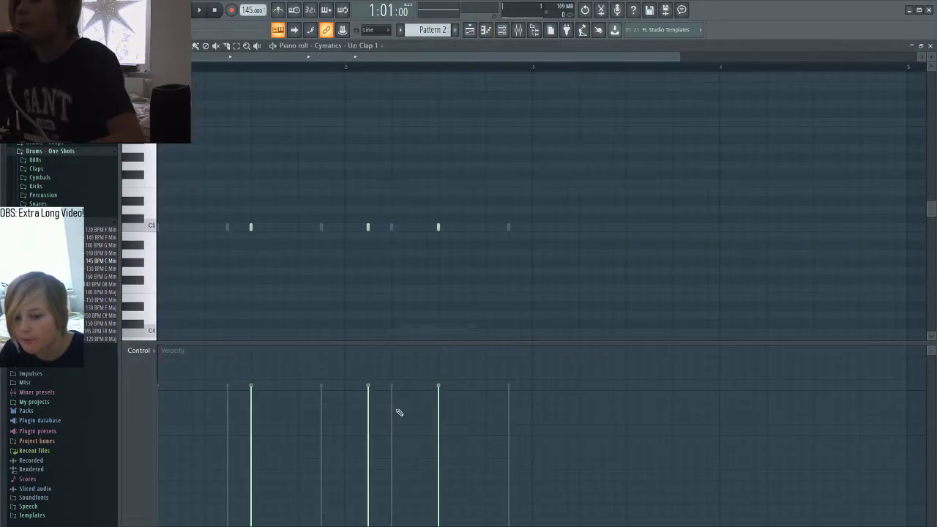
key(space)
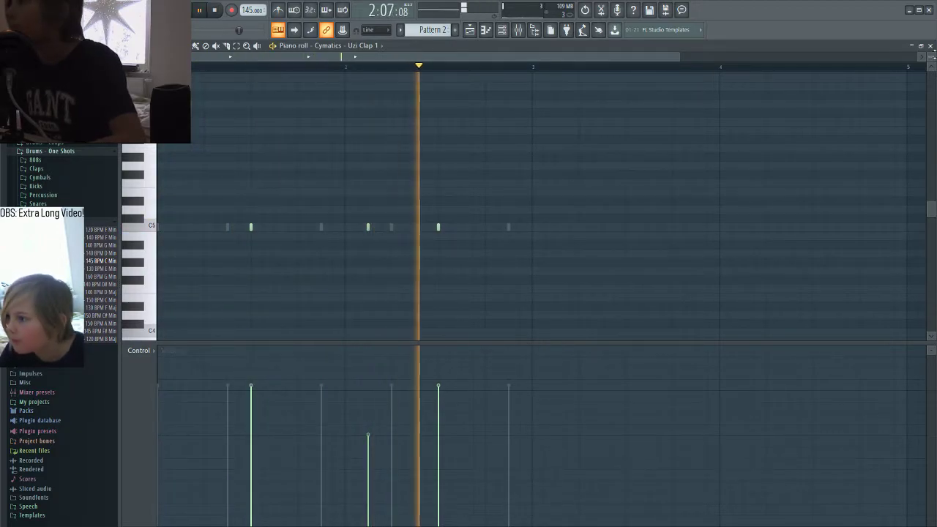
click(930, 46)
key(space)
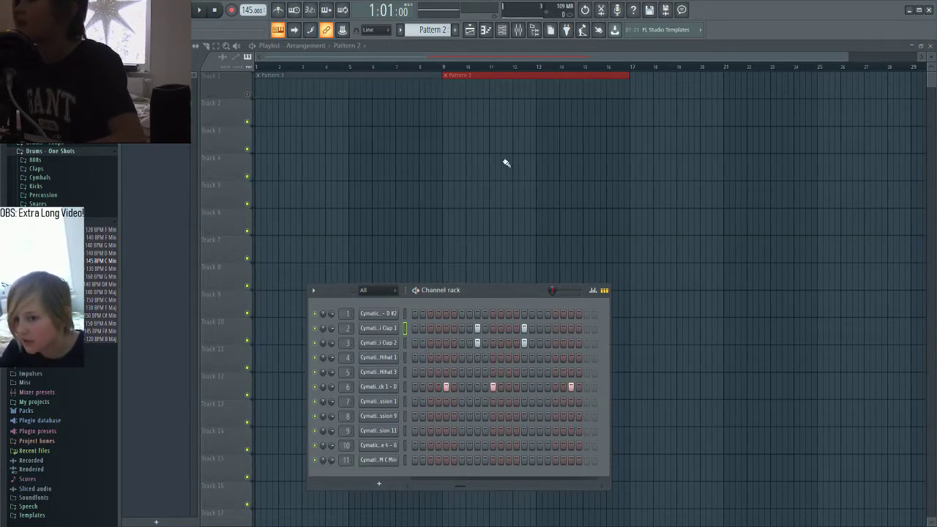
Step: Fill Track 2 with Pattern 2 clips from bar 1 to bar 17 and play the arrangement with the metronome enabled
mouse_move(253, 116)
mouse_down()
mouse_move(257, 104)
mouse_move(616, 115)
mouse_up()
click(361, 189)
click(277, 9)
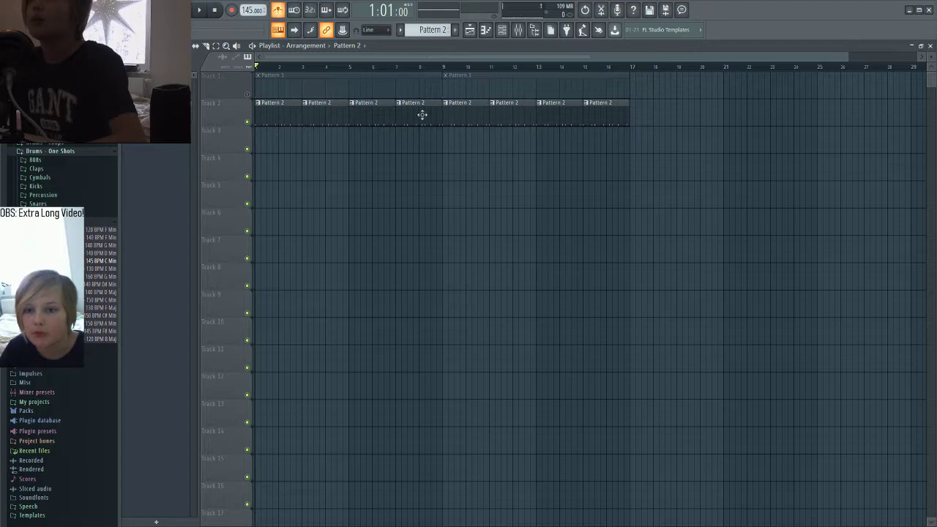
key(space)
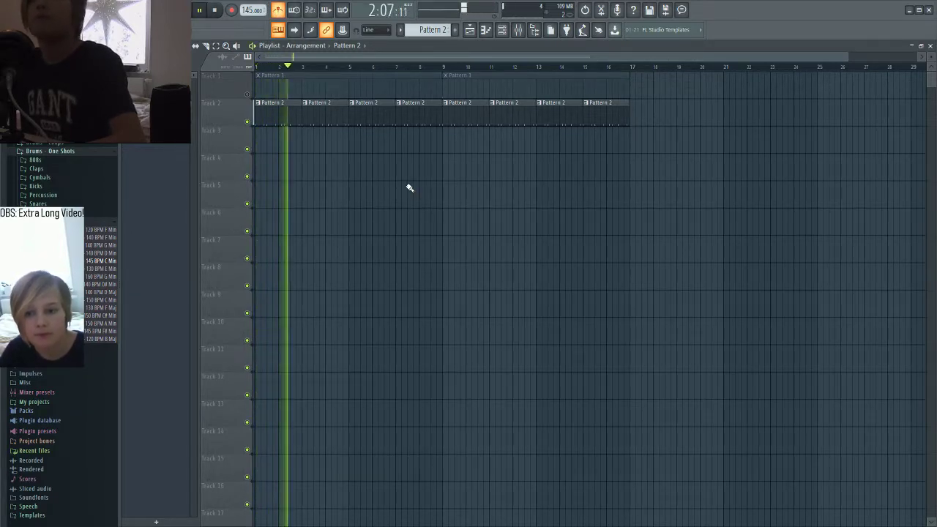
Step: Play the arrangement from the start with Track 1 unmuted and the metronome off, and mute Track 1 again
key(space)
click(248, 94)
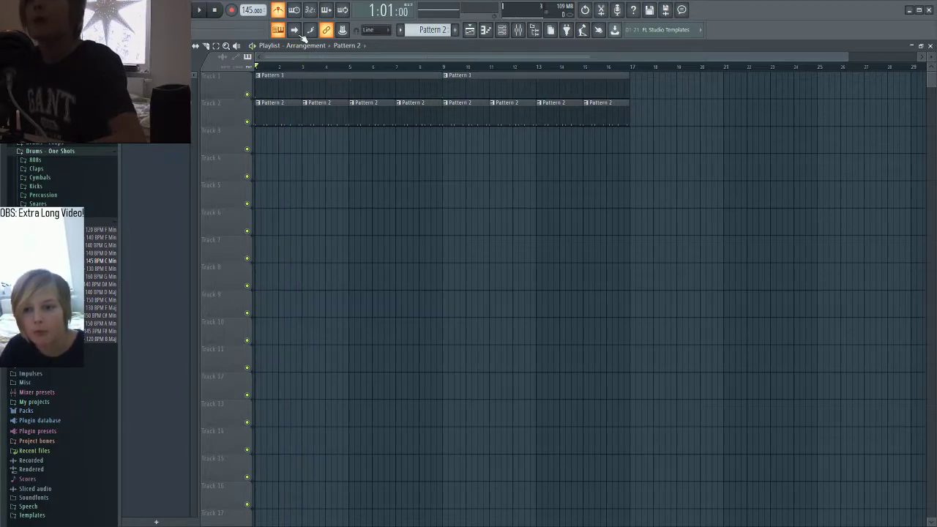
key(space)
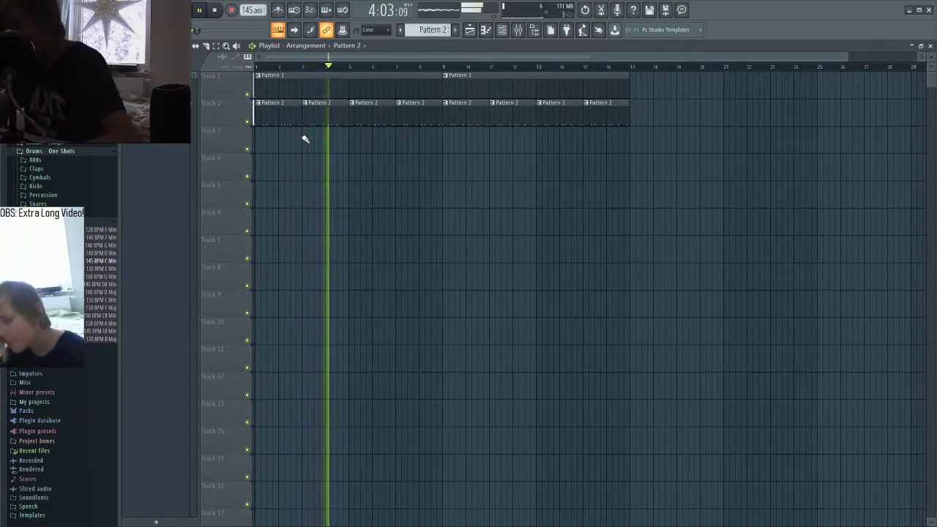
click(316, 68)
key(space)
click(278, 67)
drag(277, 68, 256, 68)
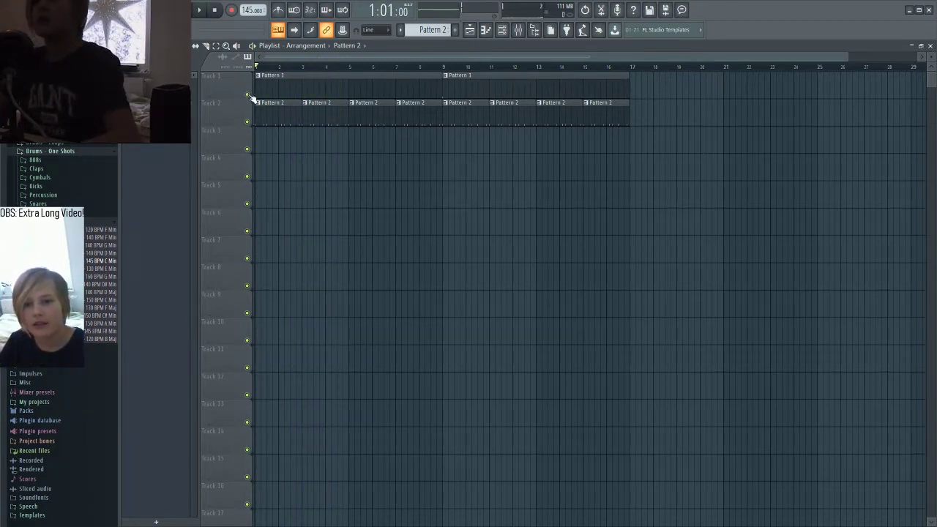
click(248, 94)
Step: Create a new pattern after Pattern 2 with its default name and show the channel rack from its first steps
click(455, 30)
key(Return)
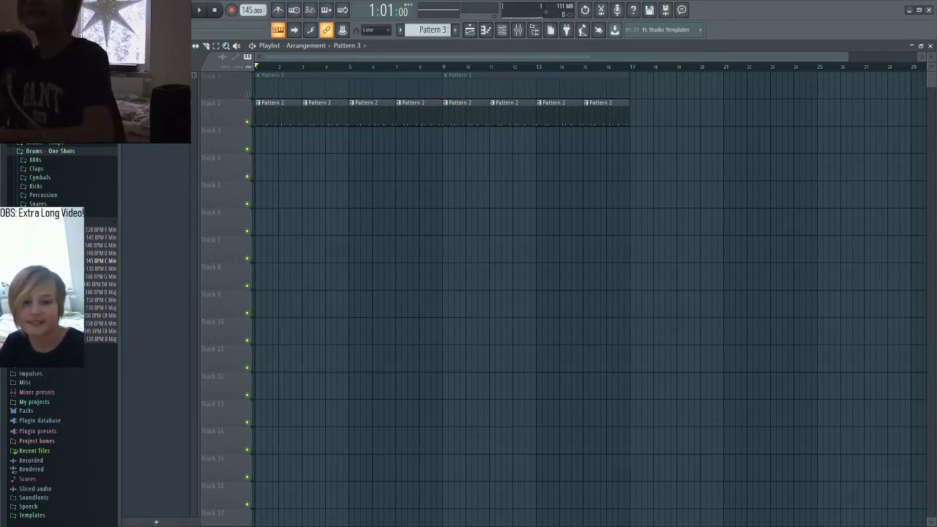
click(84, 10)
click(102, 49)
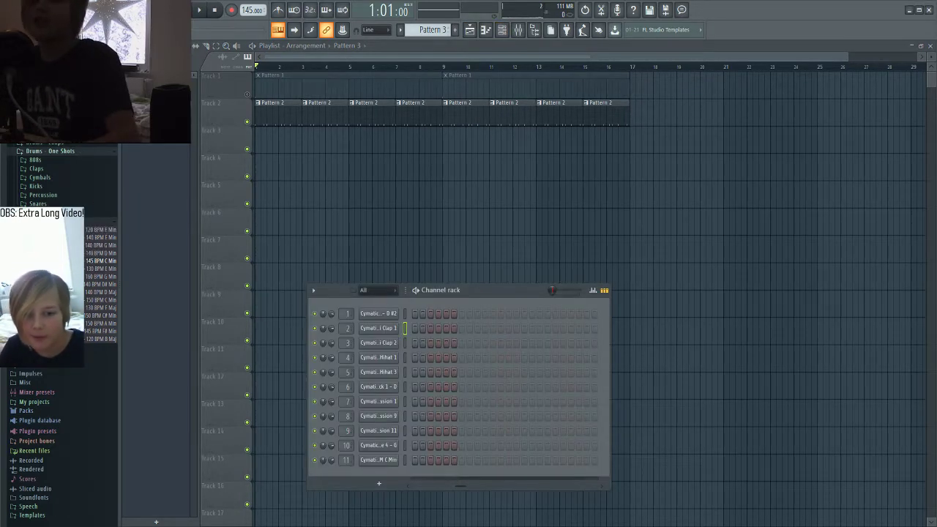
click(51, 222)
click(66, 222)
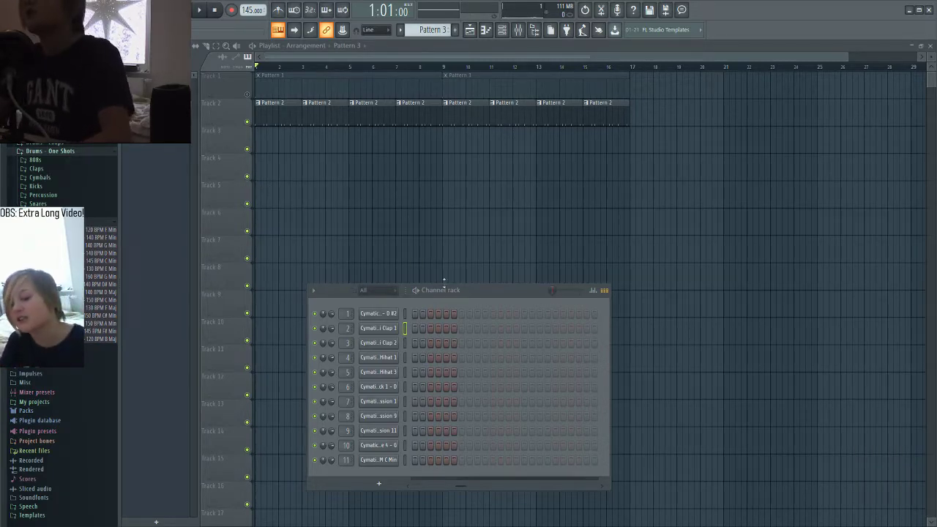
drag(461, 486, 385, 486)
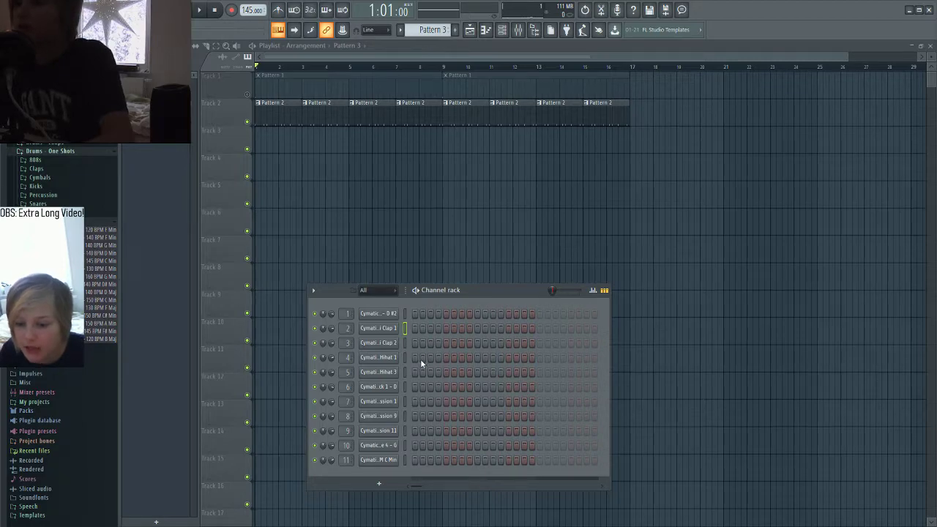
Step: Try filling the Uzi Closed Hihat 1 channel every 2, 8 and 4 steps in turn
click(395, 358)
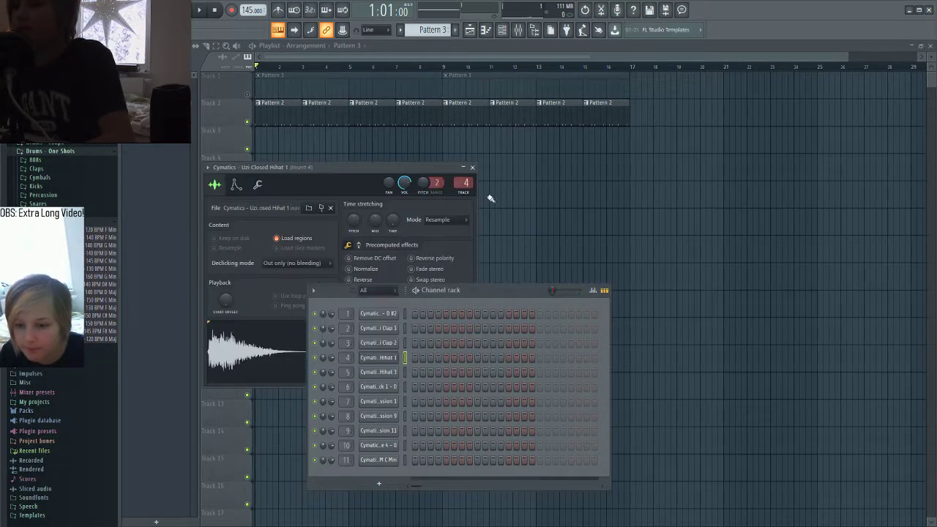
click(472, 168)
right_click(395, 360)
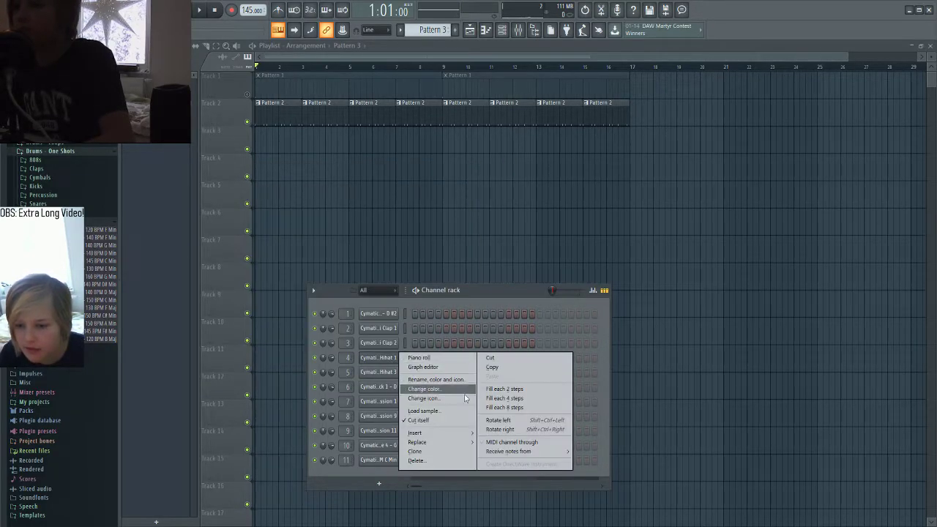
click(507, 389)
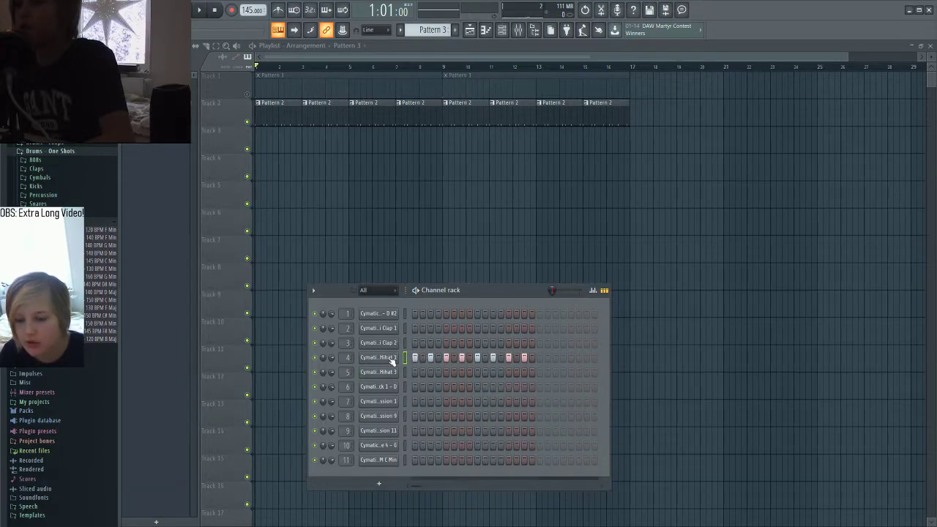
drag(414, 358, 525, 355)
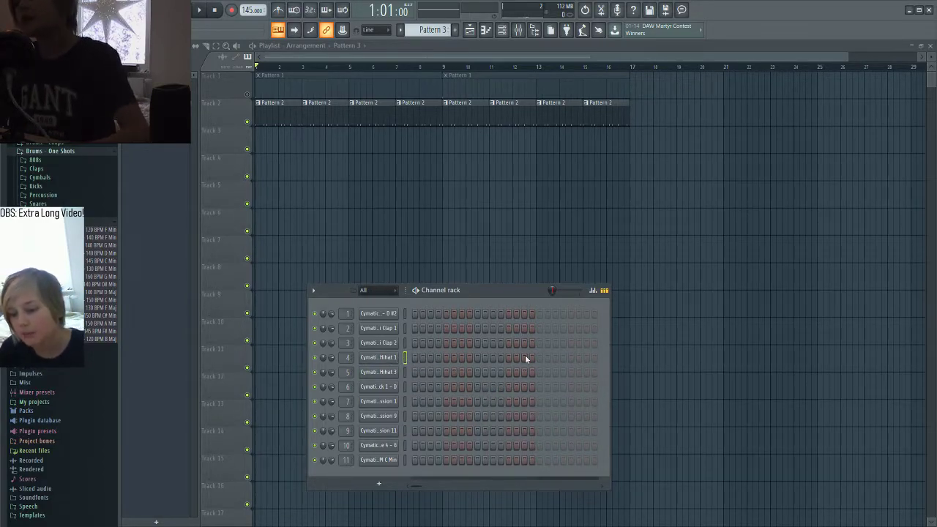
right_click(387, 360)
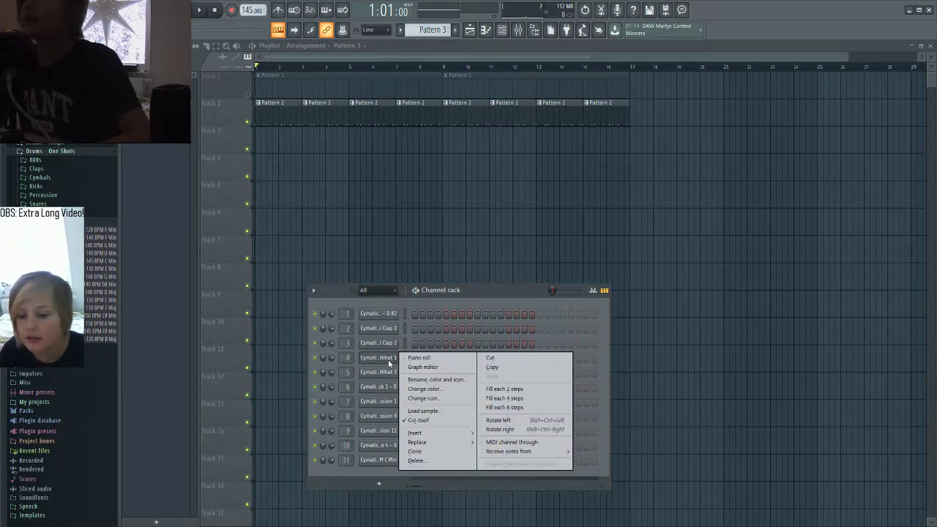
click(505, 408)
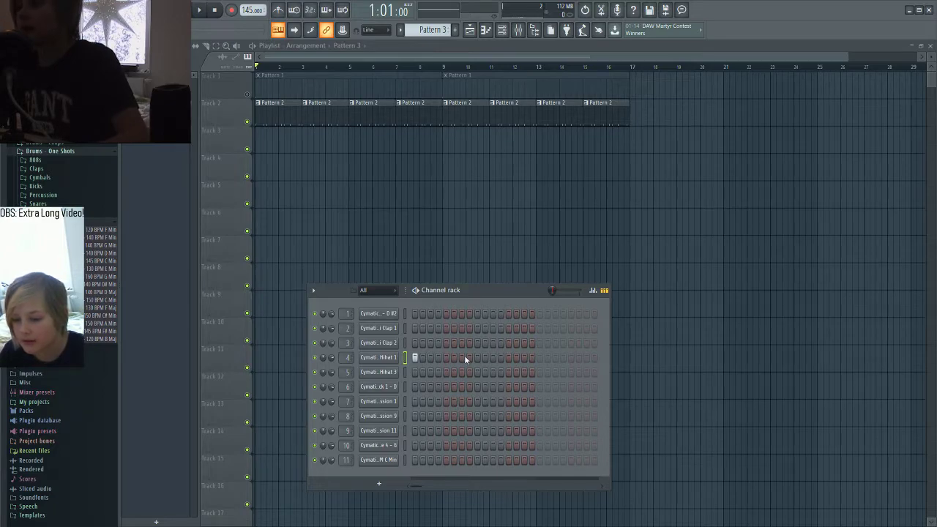
right_click(400, 363)
click(505, 399)
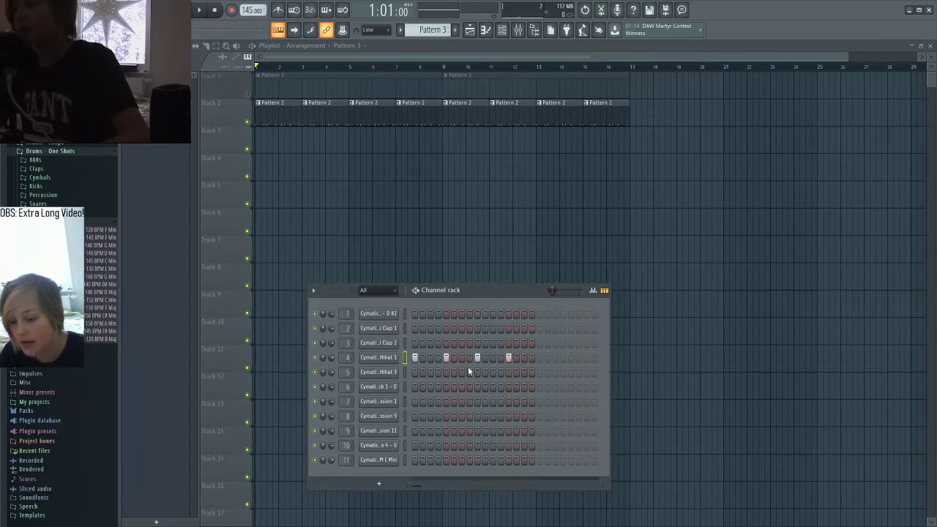
Step: Fill Uzi Closed Hihat 1 on every 2 steps, clear step 7 and add step 10
right_click(385, 360)
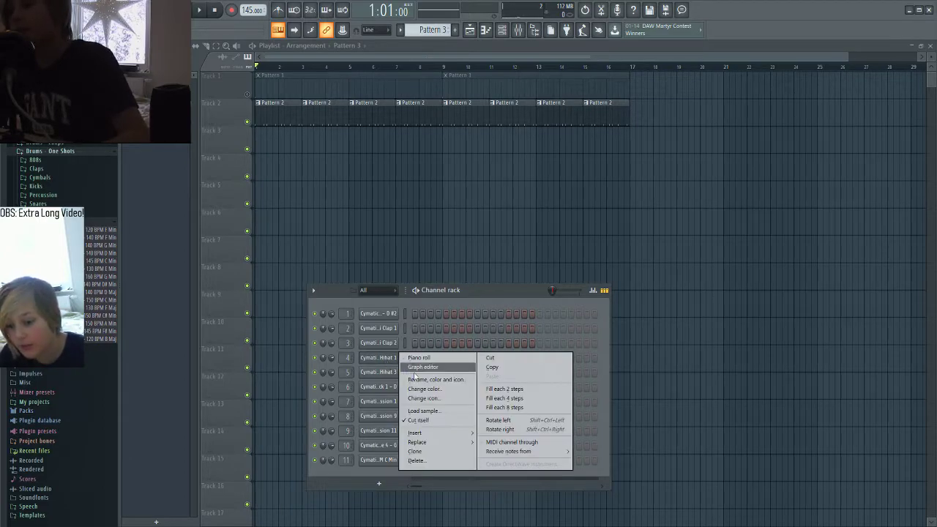
click(500, 389)
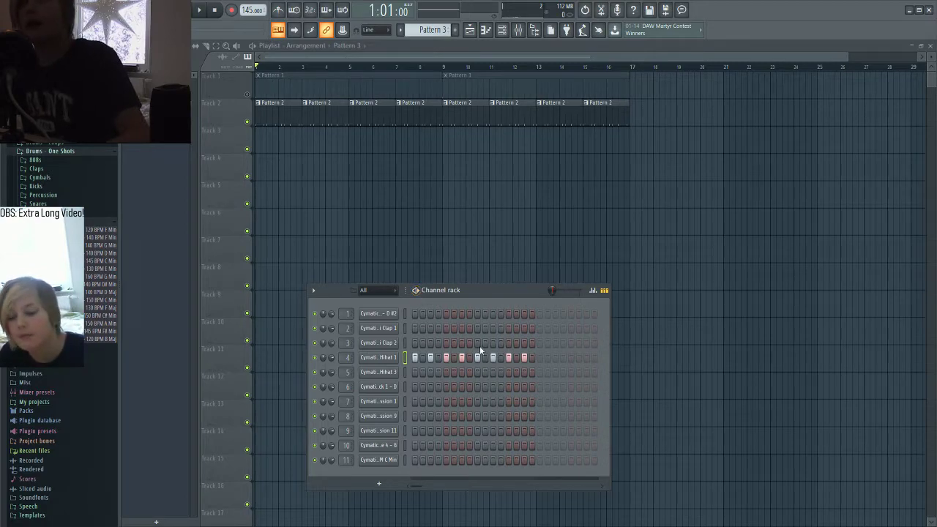
right_click(462, 359)
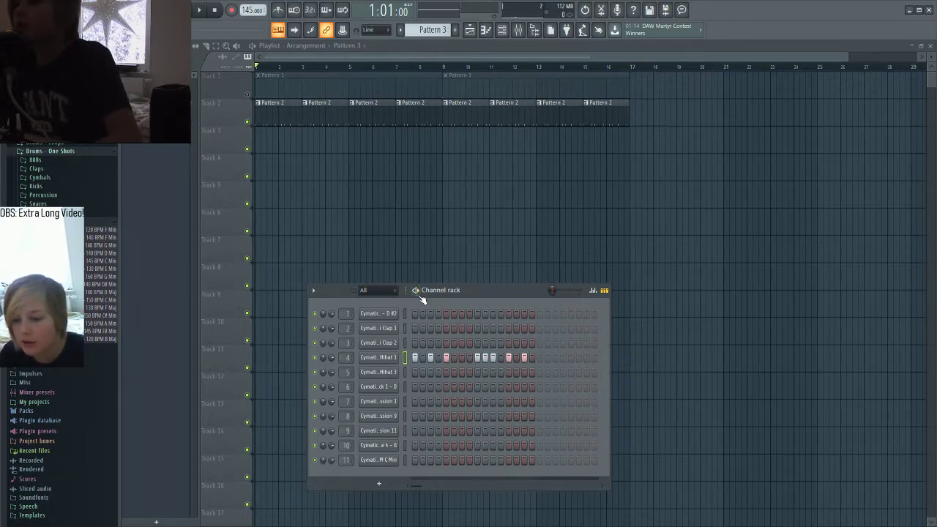
Step: In Uzi Closed Hihat 1's piano roll, add four C5 notes spaced half a beat apart from the start of bar 2
right_click(395, 356)
click(417, 358)
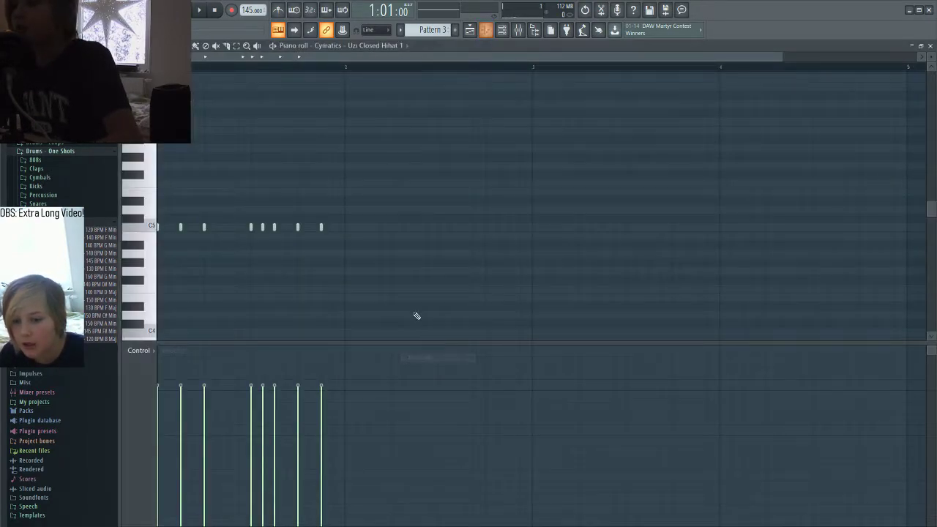
scroll(386, 264, down, 1)
click(345, 253)
click(368, 253)
click(391, 254)
click(415, 254)
scroll(476, 263, down, 3)
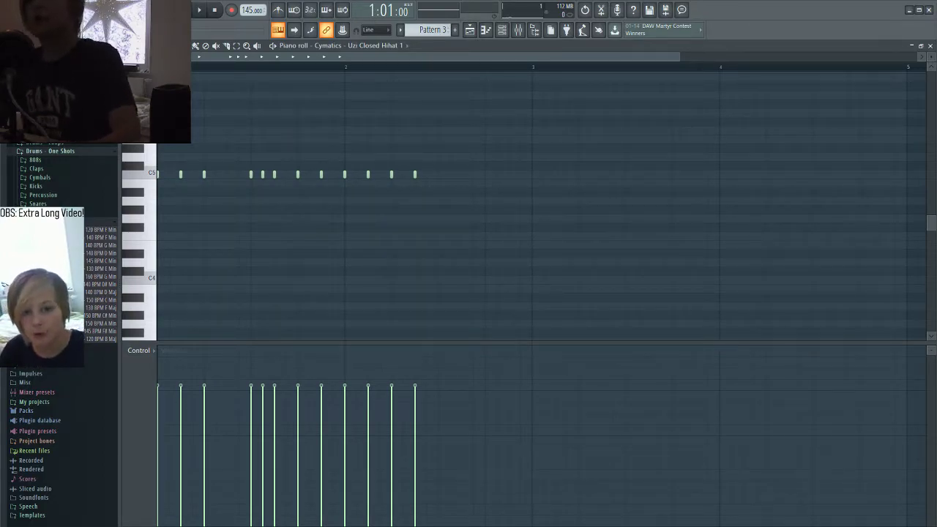
Step: Set the piano roll snap to 1/3 beat and add three consecutive C4 hi-hat notes from beat 3 of bar 2
click(149, 45)
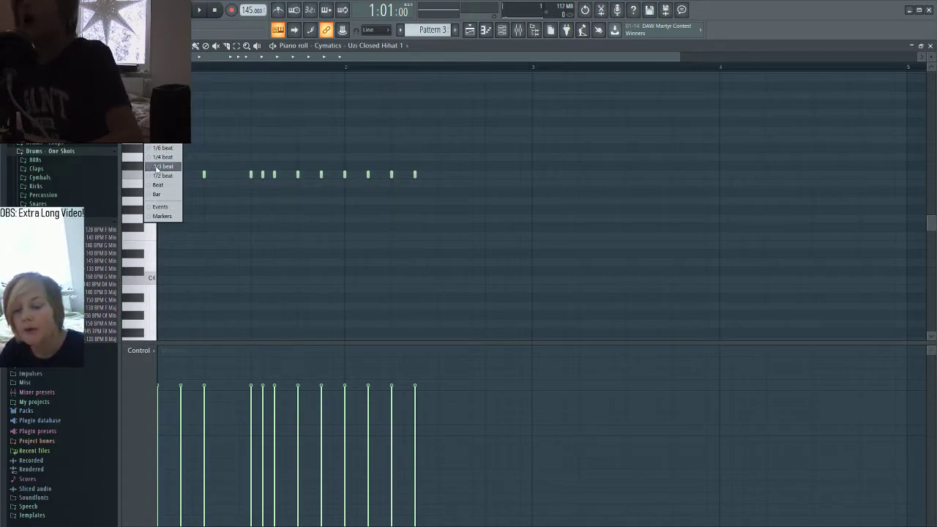
click(162, 168)
scroll(417, 203, down, 3)
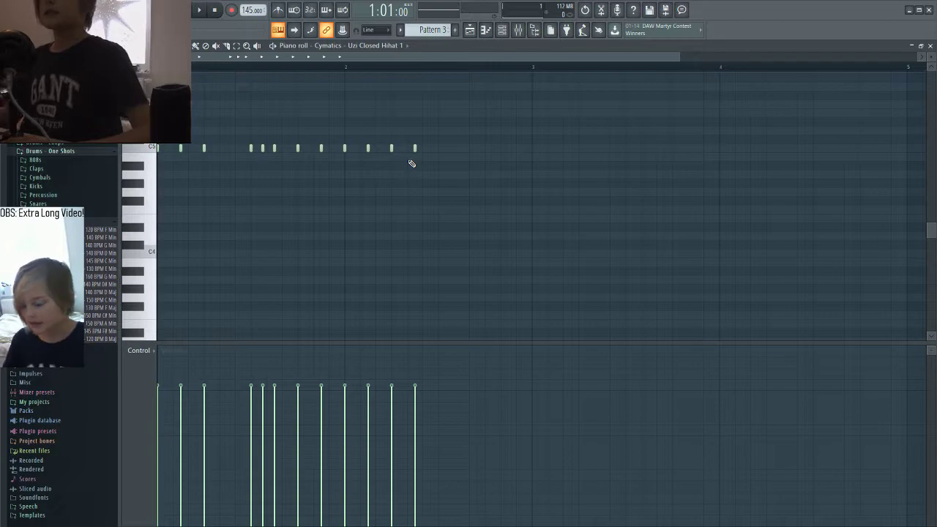
click(438, 253)
click(453, 253)
click(469, 253)
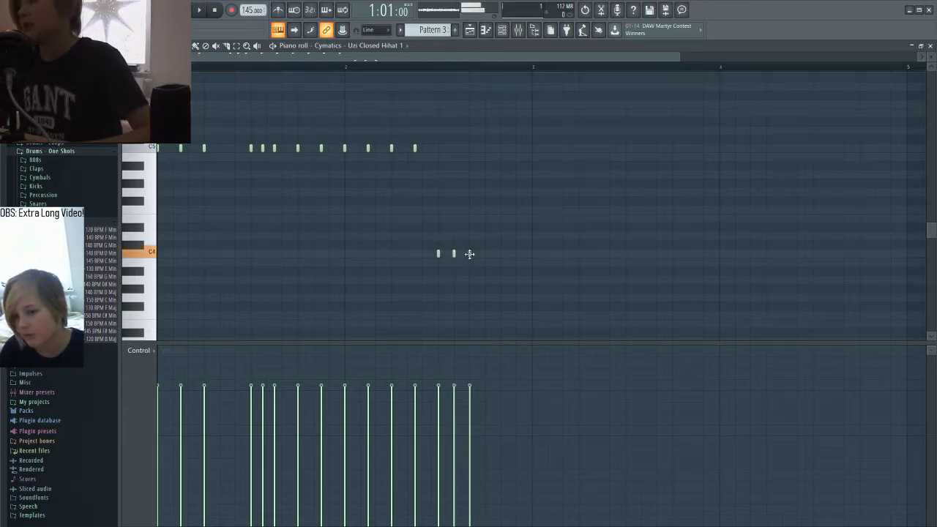
Step: Compare the three C4 hi-hat notes at lowered and at full velocity by playing the pattern each time
mouse_move(442, 439)
mouse_down()
mouse_move(471, 437)
mouse_move(483, 422)
mouse_up()
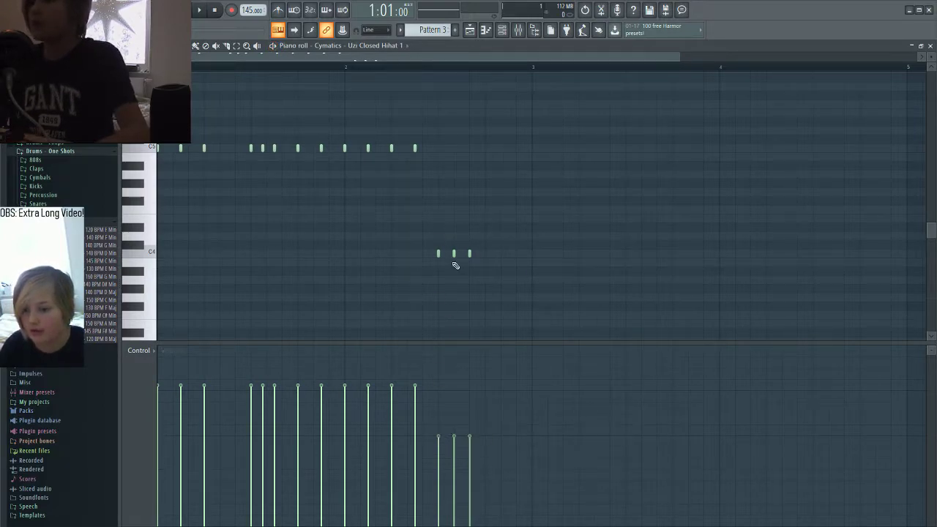
key(space)
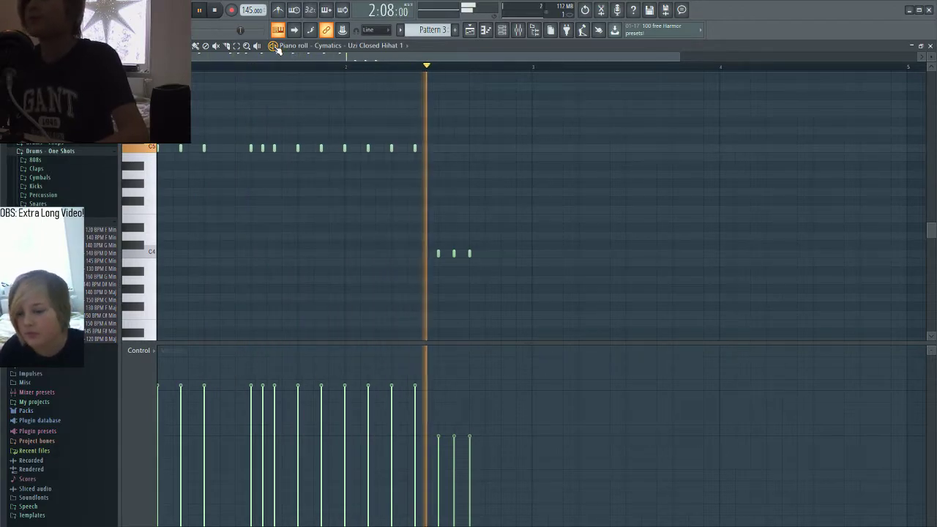
key(space)
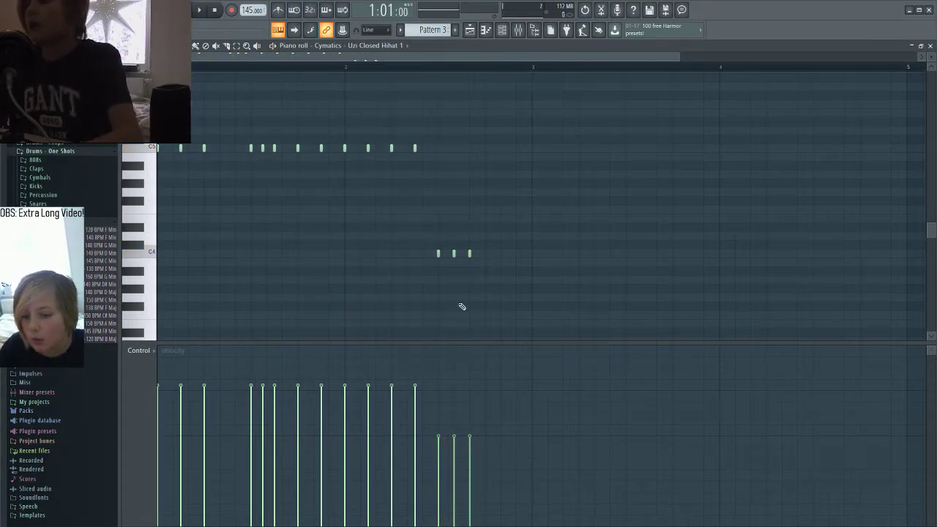
click(440, 387)
click(454, 388)
click(470, 387)
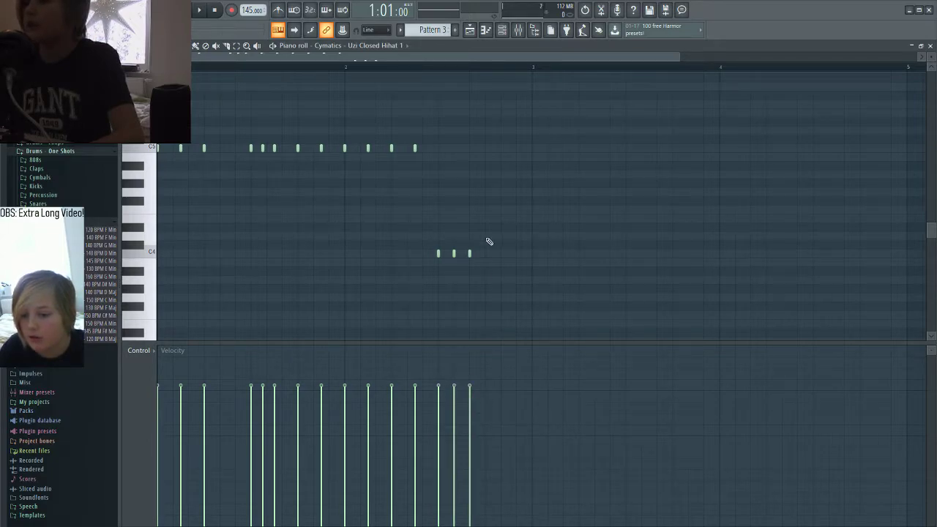
key(space)
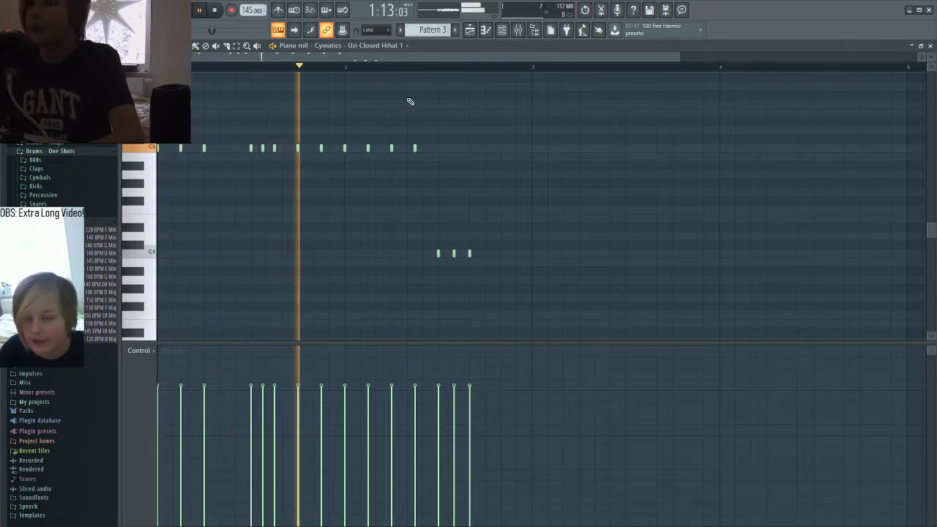
key(space)
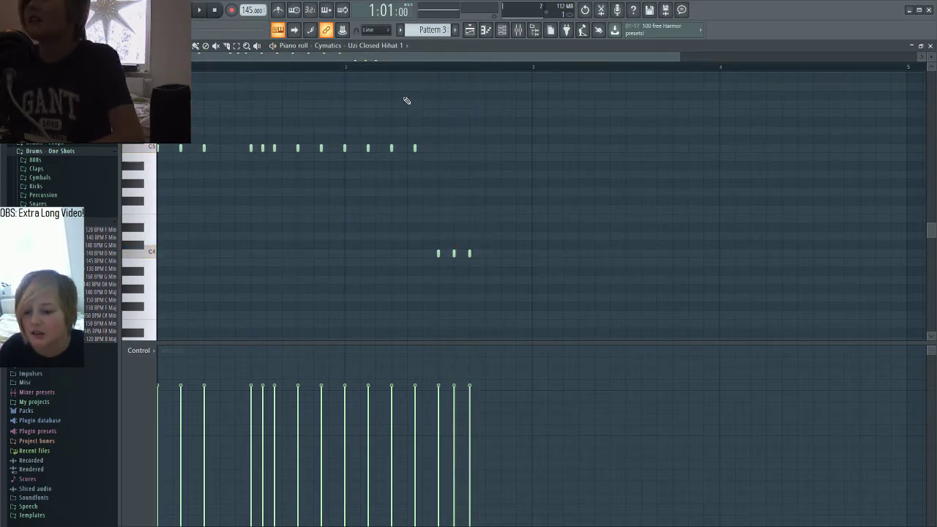
Step: Lower the velocity of the three C4 notes moderately to a matching level and set the snap to 1/4 beat
click(440, 437)
click(453, 427)
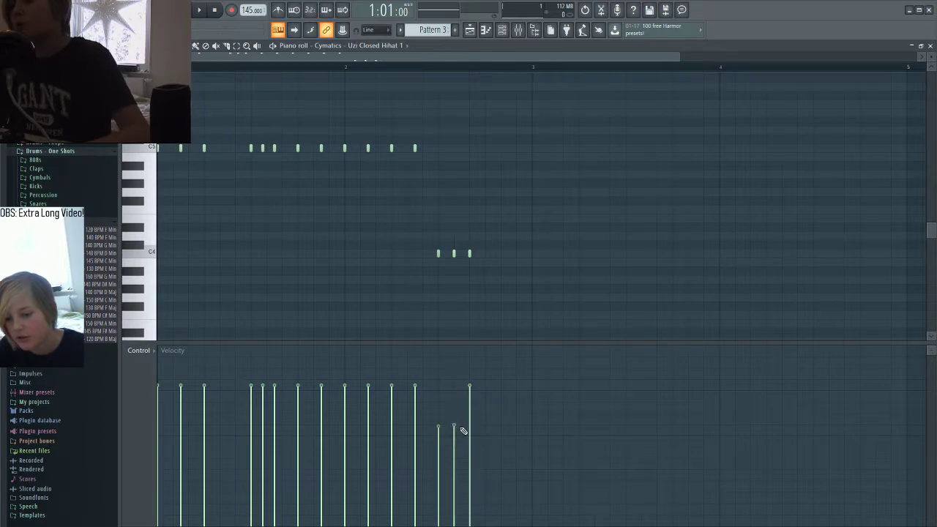
click(469, 426)
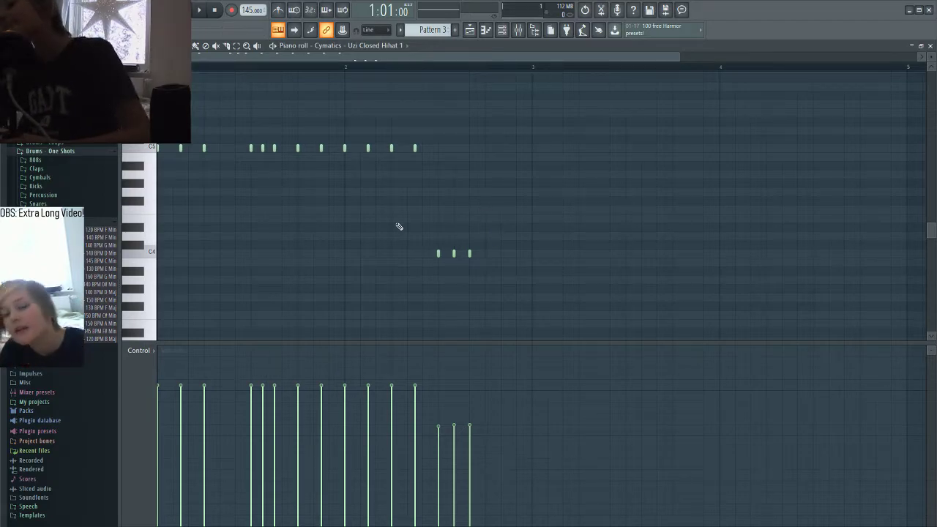
click(150, 46)
click(173, 158)
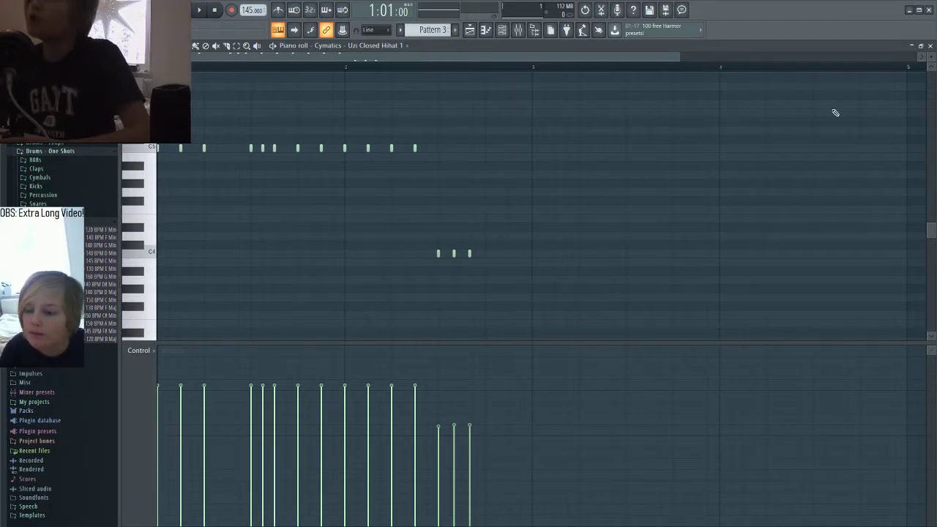
Step: Close the piano roll, fill Track 3 with Pattern 3 clips from bar 1 to bar 17 and play the arrangement
click(929, 45)
mouse_move(271, 143)
mouse_down()
mouse_move(256, 139)
mouse_move(648, 153)
mouse_up()
right_click(663, 142)
click(365, 247)
right_click(394, 264)
key(space)
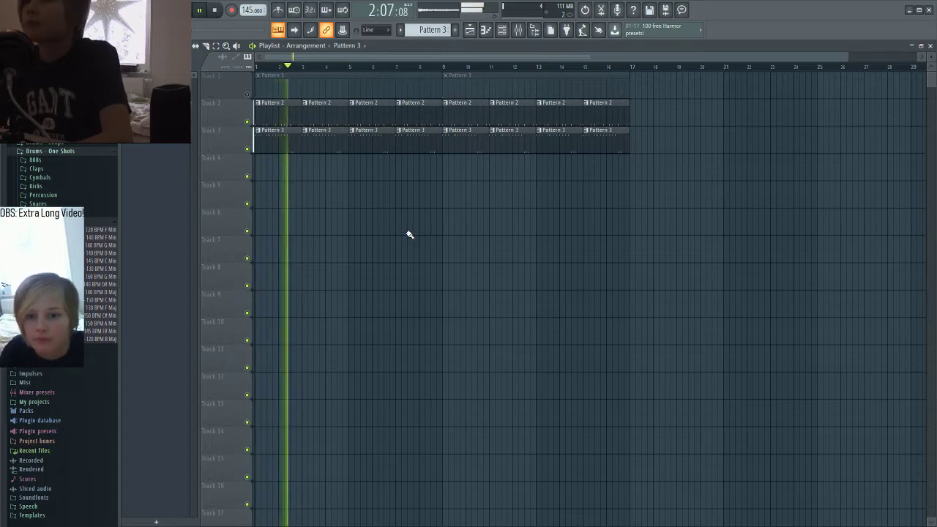
Step: Create another new pattern after Pattern 3, stop playback and open the channel rack
click(455, 30)
key(Return)
key(space)
click(105, 9)
mouse_move(85, 9)
click(110, 50)
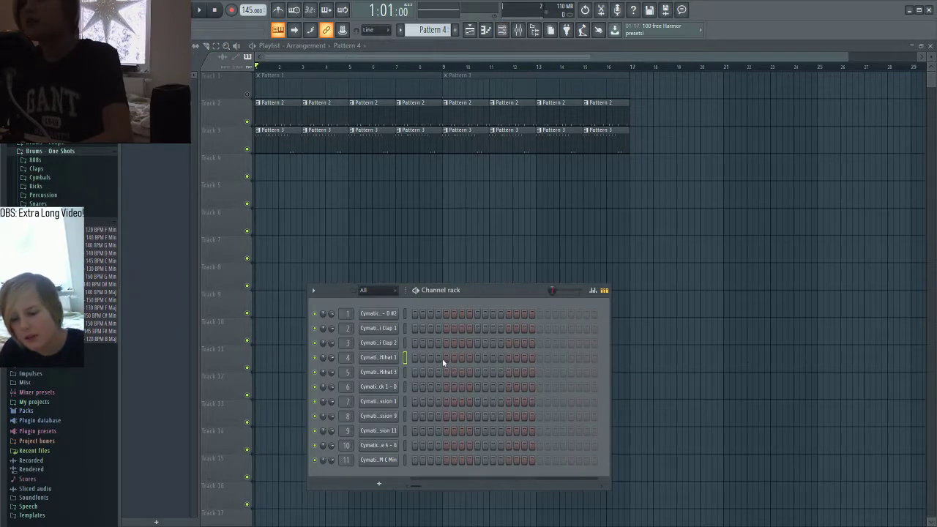
Step: Preview Uzi Open Hihat 3, place it on step 5 of Pattern 4 and play the pattern
click(391, 373)
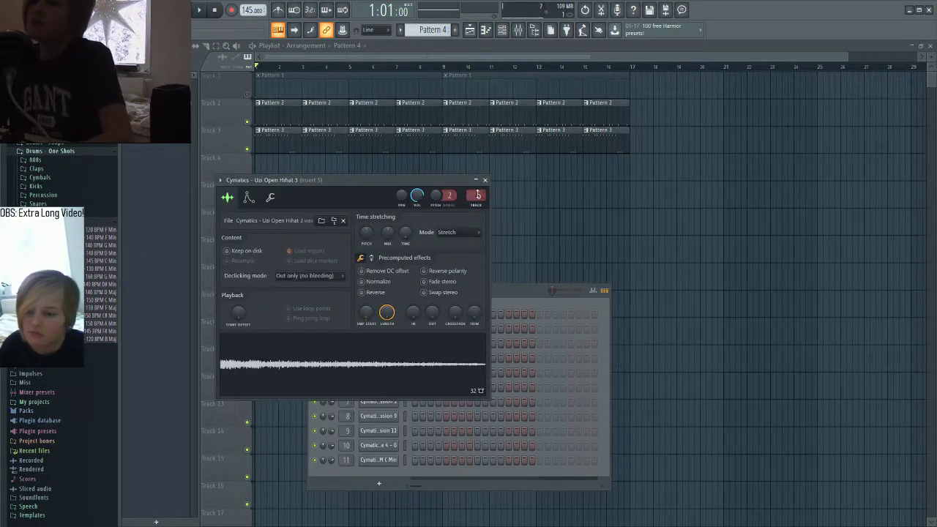
click(484, 179)
click(446, 372)
key(space)
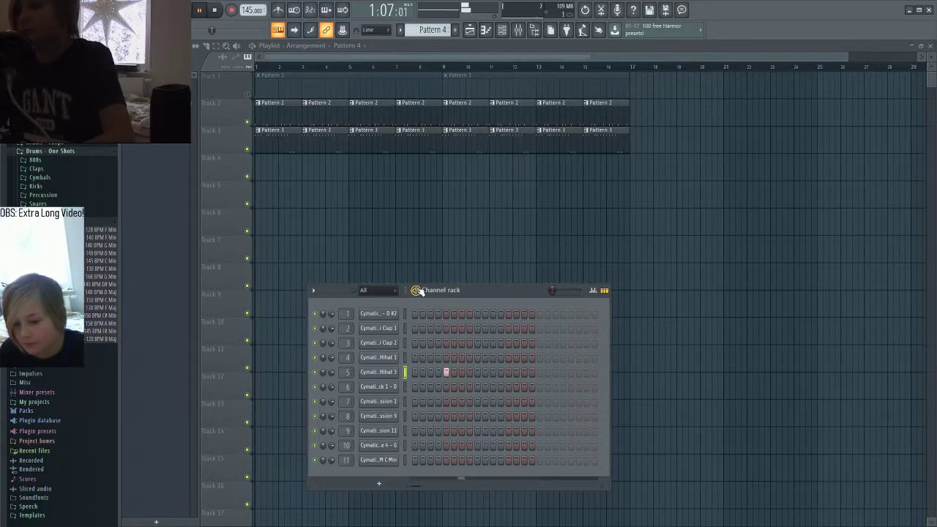
Step: Stop the pattern, fill Track 4 with Pattern 4 clips from bar 1 to bar 17 and play the arrangement
key(space)
drag(259, 169, 617, 157)
drag(344, 67, 256, 87)
key(space)
drag(353, 262, 387, 290)
Step: Create another new pattern after Pattern 4 and open the channel rack
click(454, 31)
key(Return)
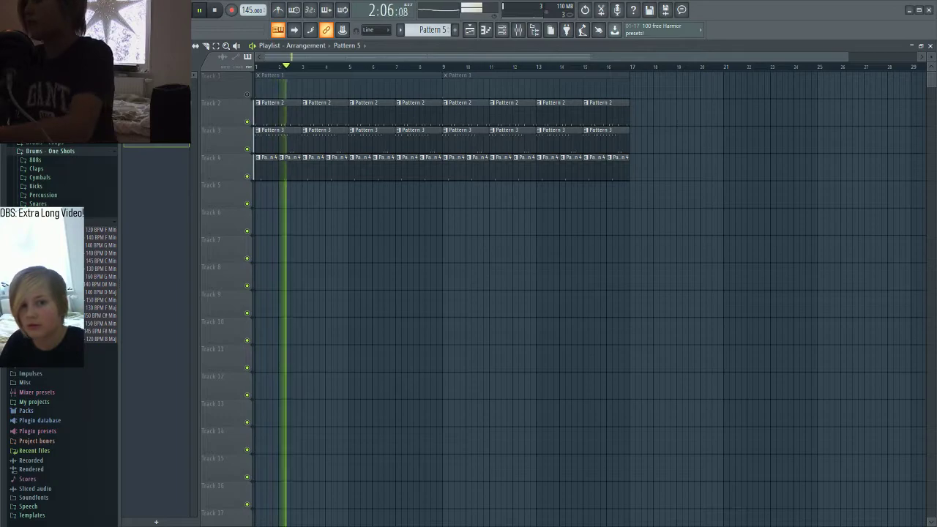
click(87, 9)
click(105, 40)
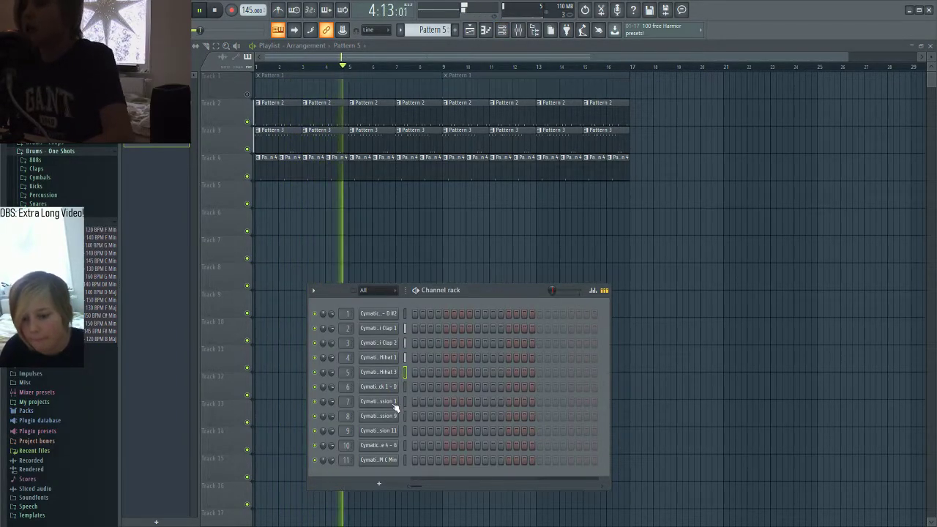
Step: Place Uzi Percussion 1 on steps 3 and 31 and Uzi Percussion 9 on steps 15 and 19 of Pattern 5
click(430, 401)
click(523, 416)
click(554, 415)
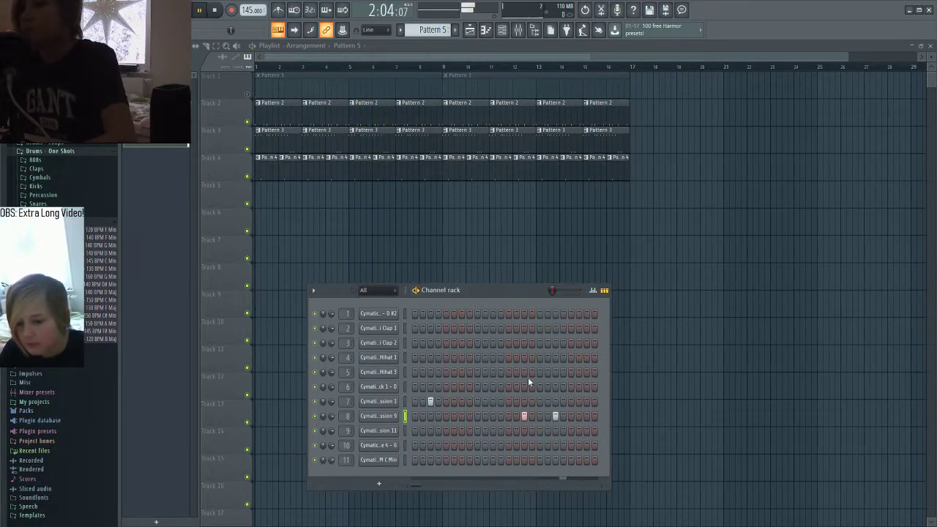
key(space)
drag(430, 483, 472, 483)
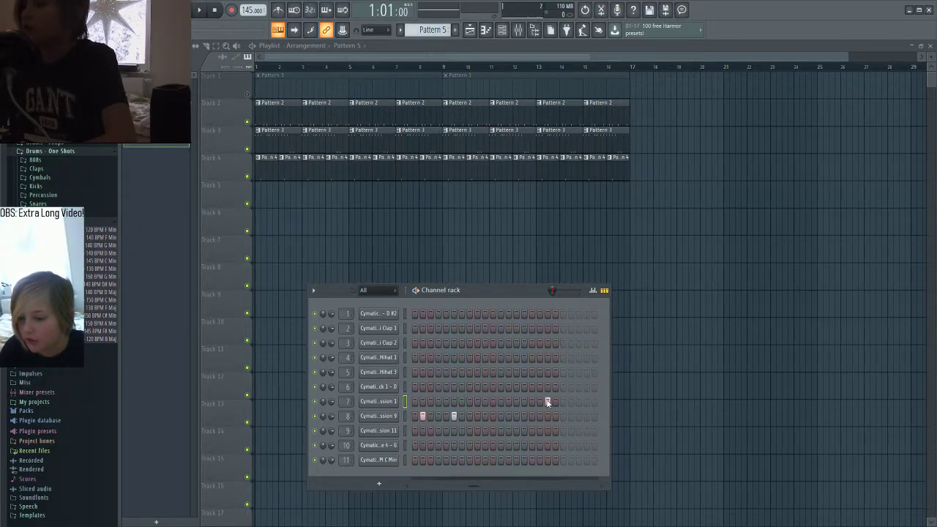
Step: Lower the velocity of the last Uzi Percussion 1 note in its piano roll and return to the playlist
right_click(383, 401)
click(417, 403)
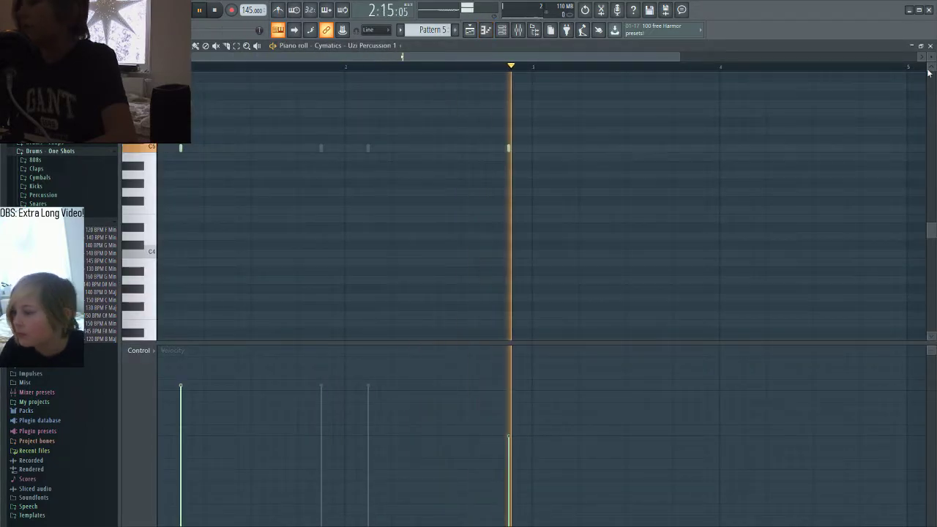
key(F5)
key(space)
Step: Fill Track 5 with Pattern 5 clips from bar 1 to bar 17 and play the arrangement
mouse_move(260, 193)
mouse_down()
mouse_move(548, 202)
mouse_move(582, 229)
mouse_up()
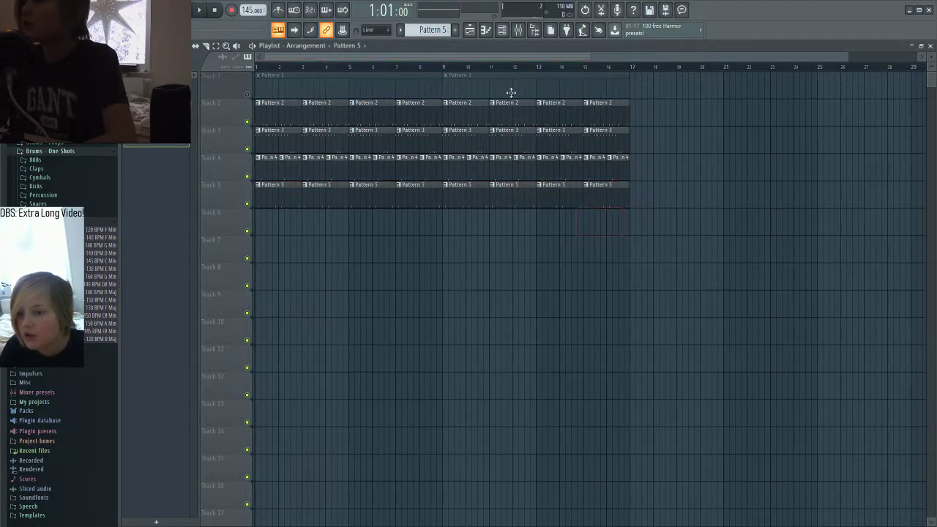
key(space)
click(356, 248)
right_click(367, 256)
Step: Create another new pattern after Pattern 5, open the channel rack and stop playback
click(456, 30)
key(Return)
click(90, 10)
click(109, 44)
key(space)
Step: Preview the Uzi Percussion 9 and Uzi Percussion 11 samples
click(386, 420)
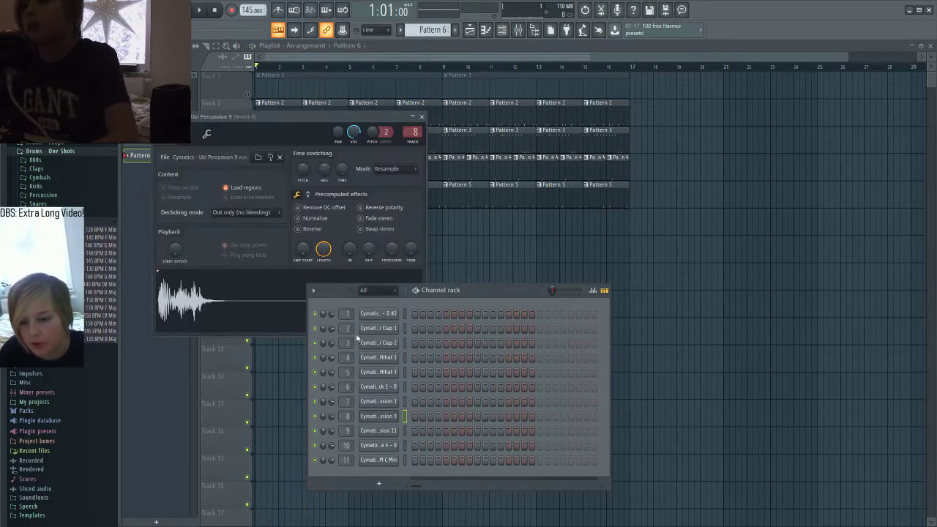
click(268, 302)
click(394, 432)
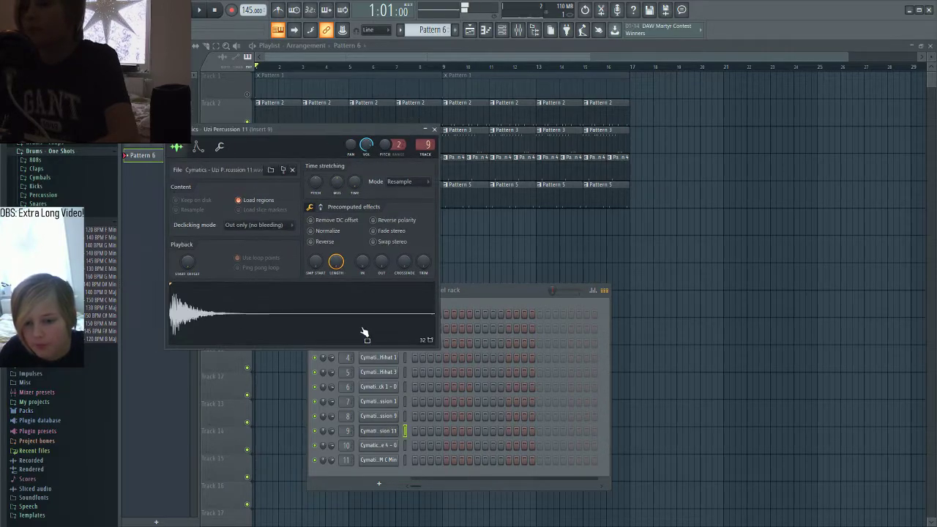
Step: Open the mixer and load Soundgoodizer in the first effect slot of Insert 9
click(86, 10)
click(103, 60)
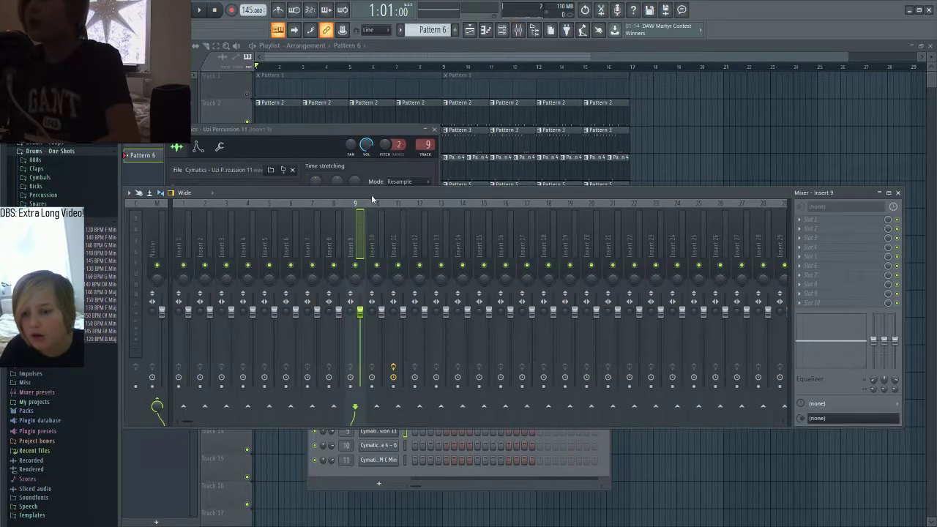
drag(372, 199, 327, 334)
click(324, 313)
drag(500, 333, 540, 183)
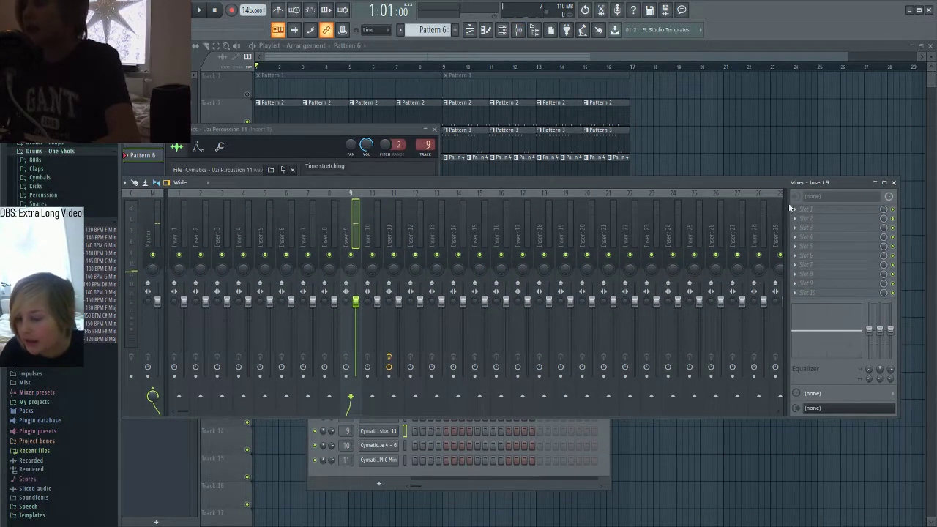
click(809, 221)
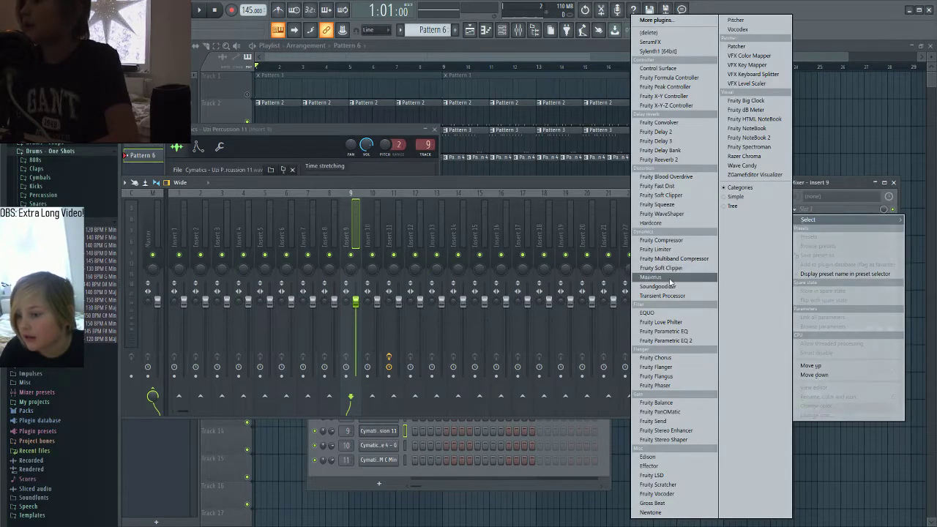
click(664, 286)
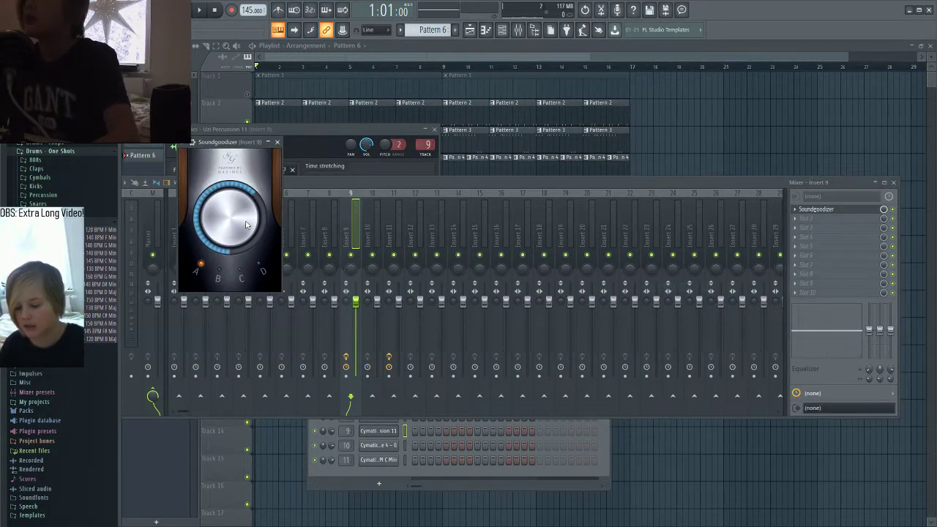
Step: Add Fruity Reeverb 2 in Insert 9's second slot, increase its Size, and close the effect, mixer and sampler windows
click(794, 219)
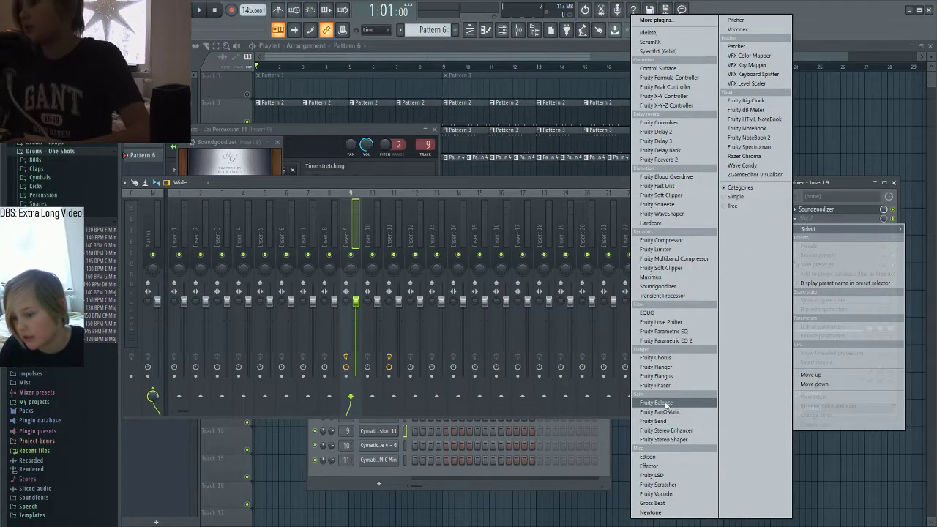
click(658, 160)
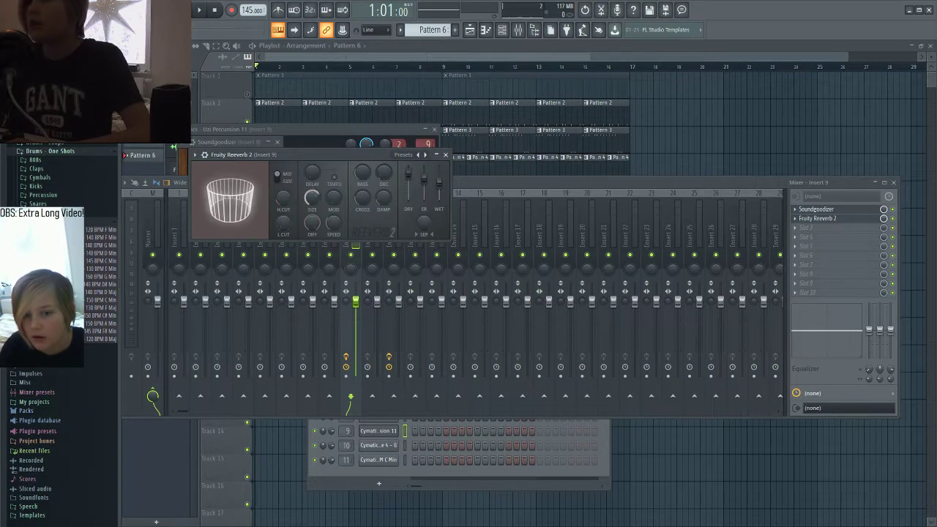
drag(311, 198, 312, 183)
click(445, 154)
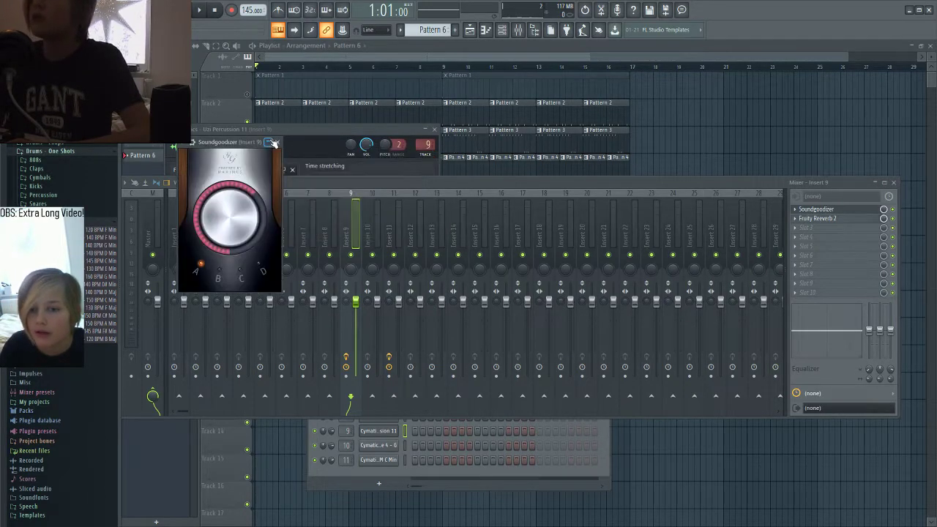
click(274, 142)
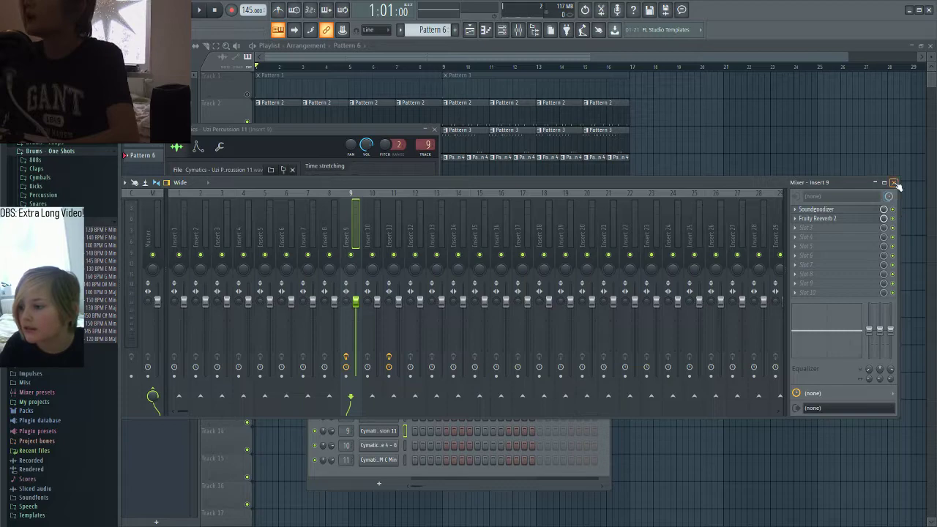
click(894, 183)
click(434, 130)
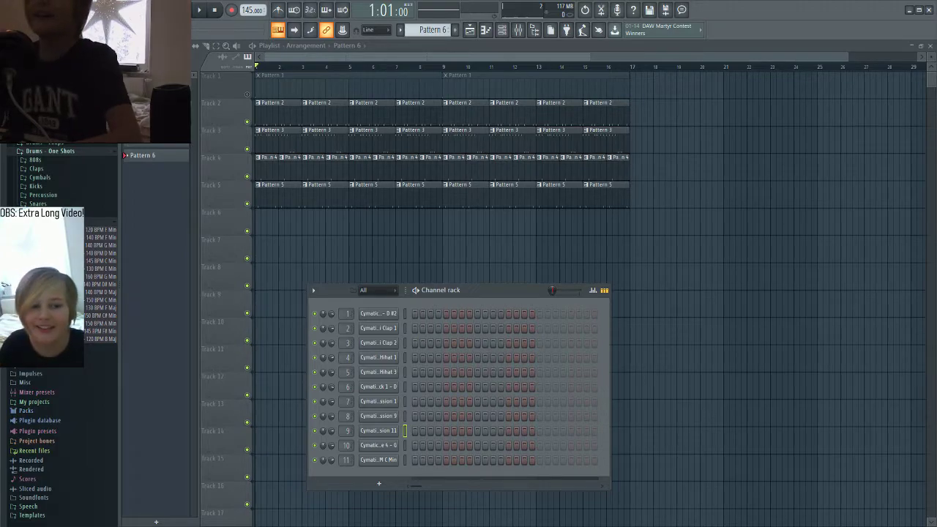
Step: Look through the samples in the browser's Snares folder
scroll(59, 329, up, 5)
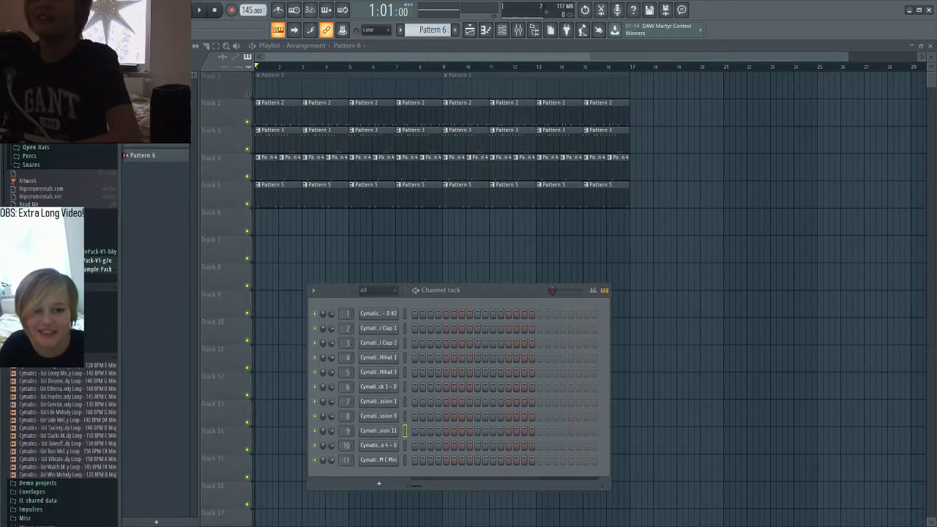
click(48, 165)
click(27, 181)
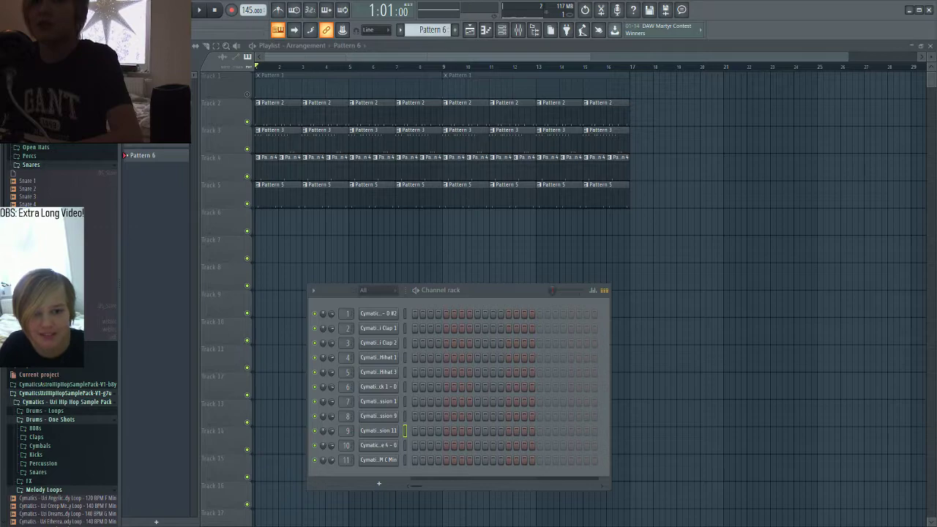
scroll(58, 329, down, 10)
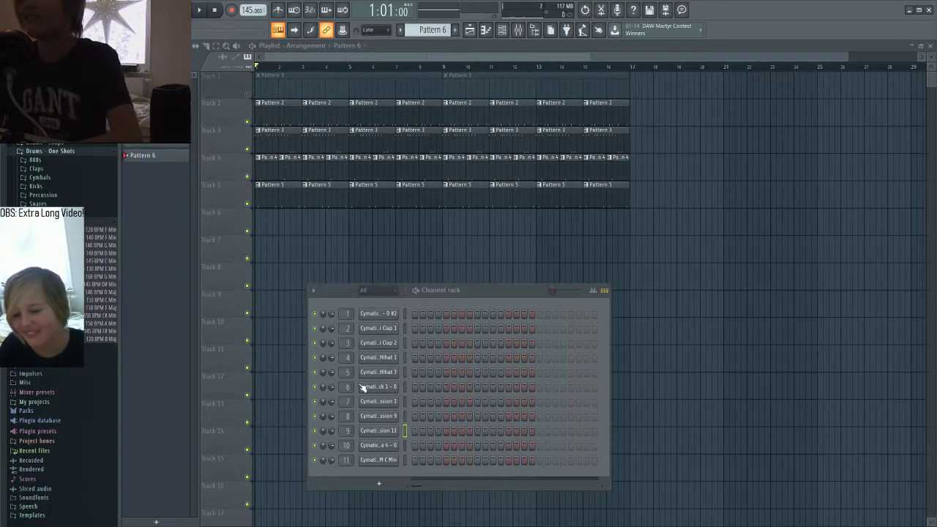
Step: Place Uzi Percussion 11 on steps 9, 19 and 25 of Pattern 6 and play the pattern
click(470, 431)
click(477, 431)
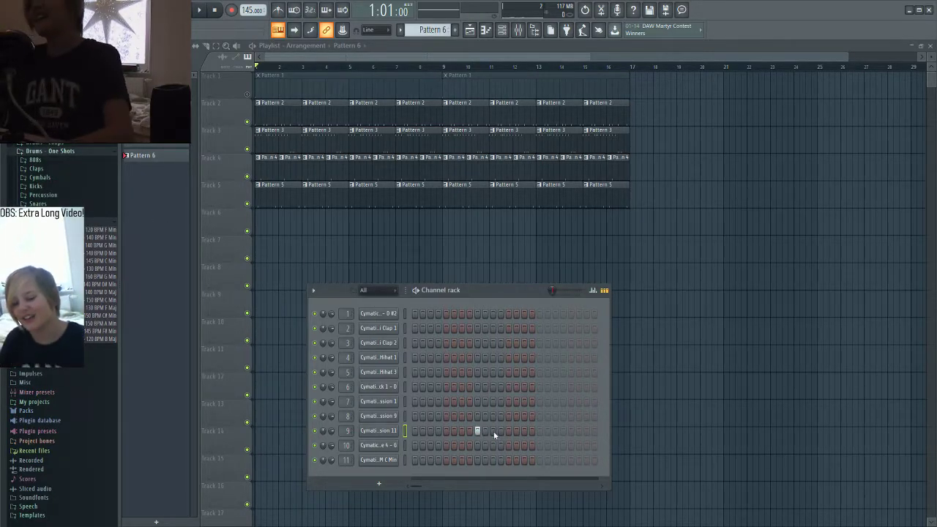
click(554, 431)
drag(435, 486, 466, 486)
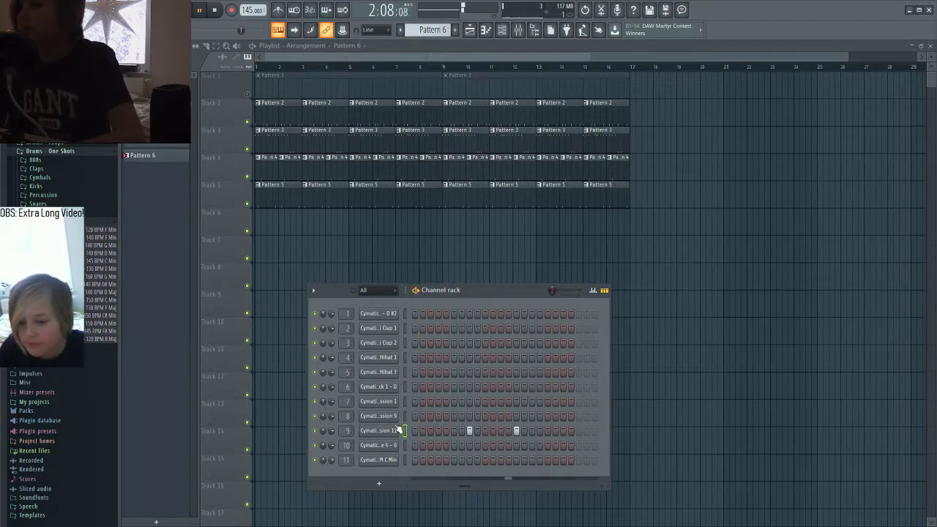
Step: Fill Track 6 with Pattern 6 clips from bar 1 to bar 17
click(322, 63)
mouse_move(258, 225)
mouse_down()
mouse_move(572, 229)
mouse_move(607, 219)
mouse_up()
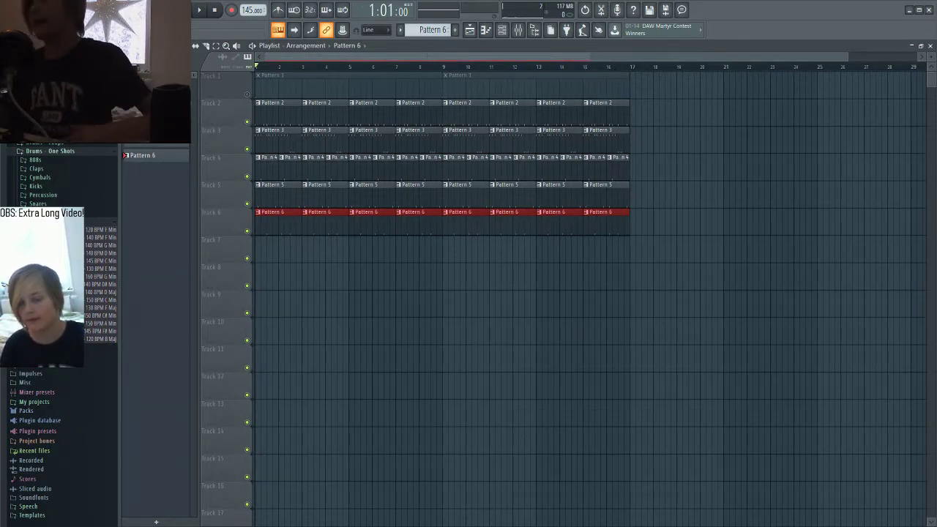
Step: Open the channel rack and clone the Uzi Percussion 11 channel
click(86, 10)
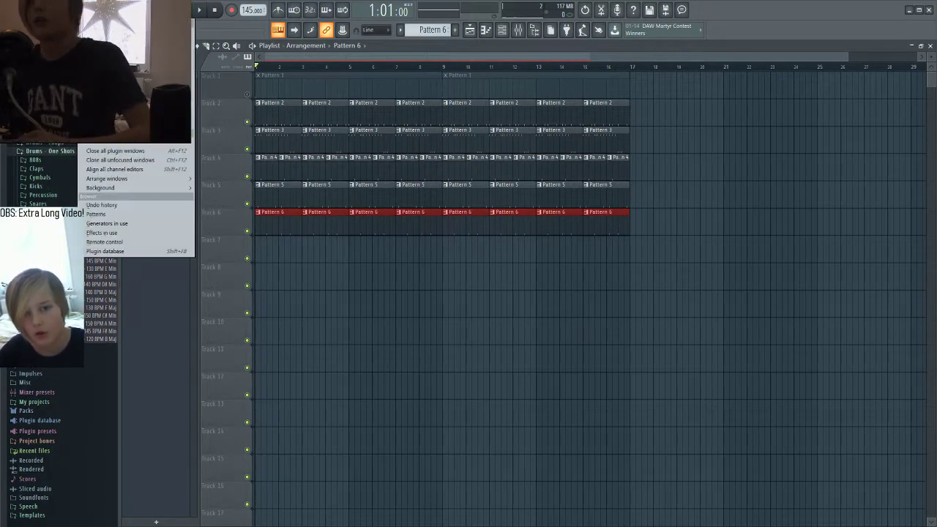
click(110, 43)
right_click(398, 436)
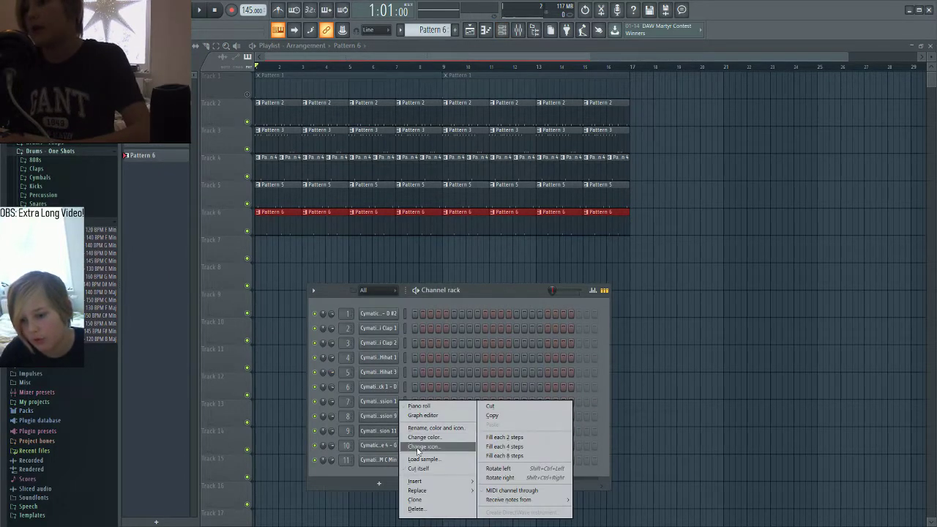
click(415, 499)
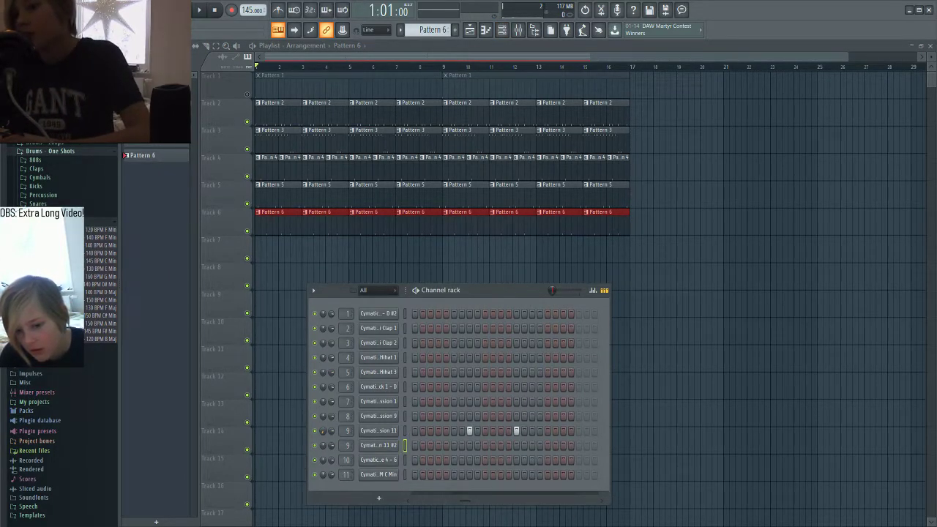
Step: Place the cloned Uzi Percussion 11 on steps 9, 19 and 25 of Pattern 6 and play the arrangement
drag(464, 494, 428, 503)
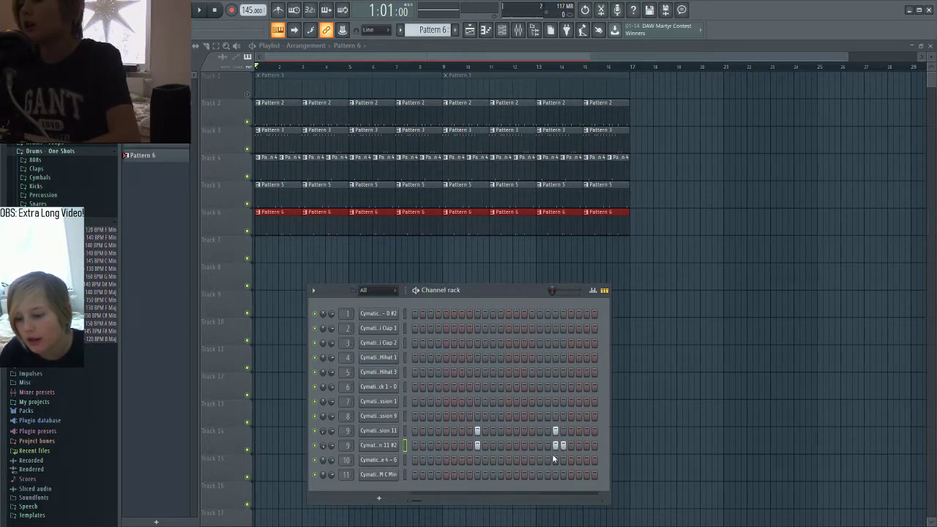
drag(422, 502, 472, 492)
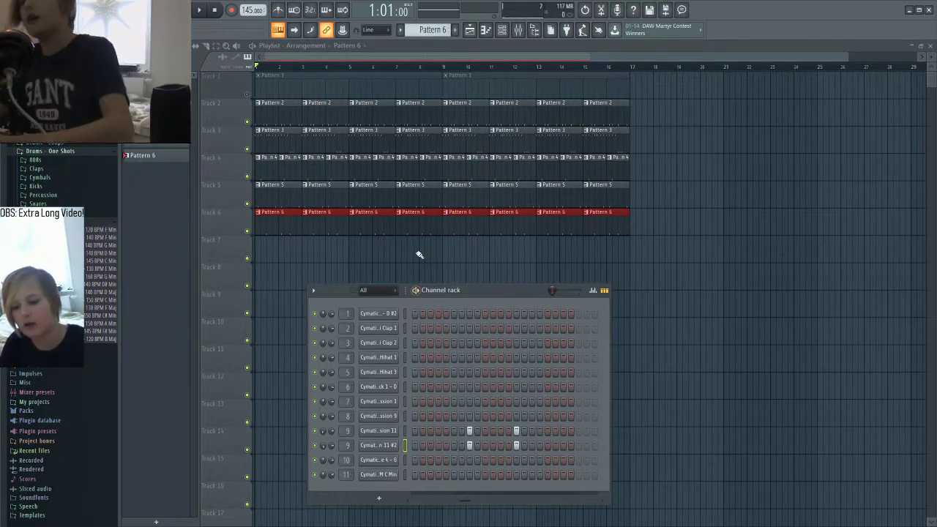
key(space)
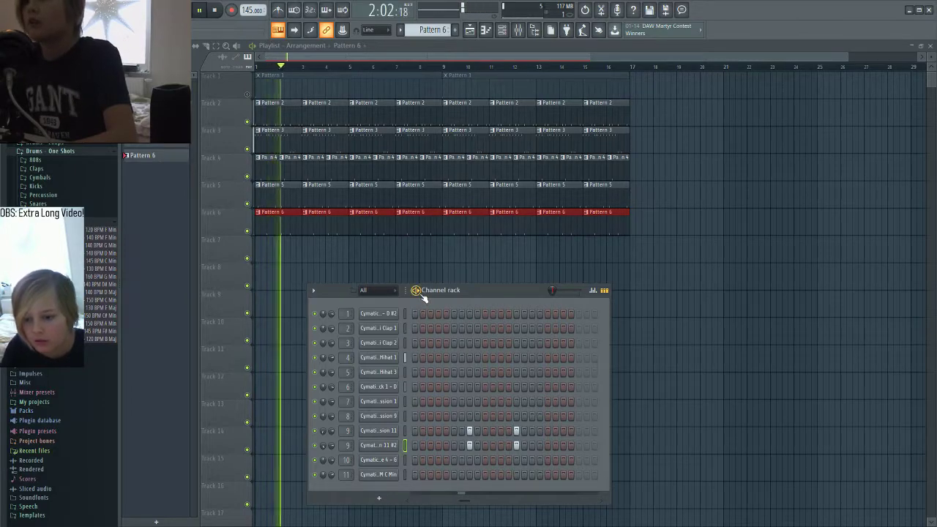
key(space)
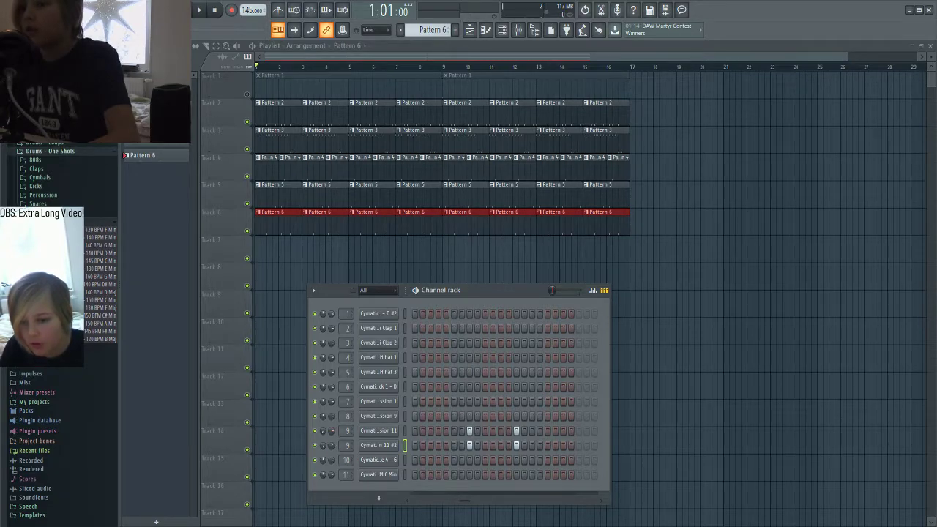
Step: Create another new pattern after Pattern 6 and preview the Uzi Snare 4 sample
click(454, 30)
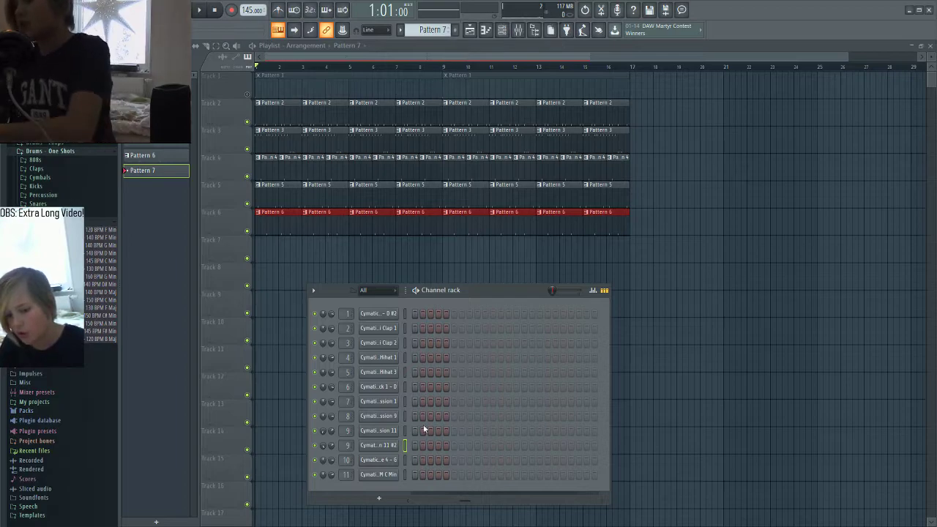
drag(465, 507, 411, 484)
click(378, 459)
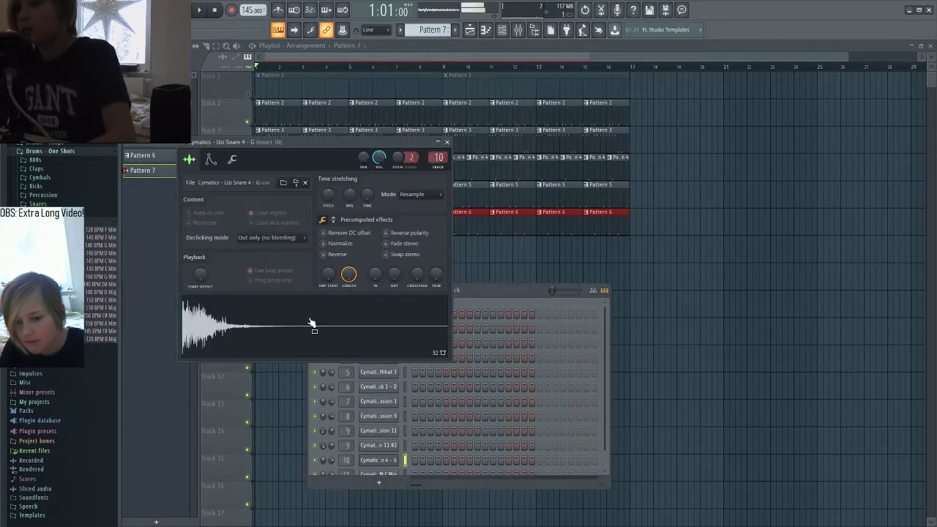
Step: Add an Uzi Snare 4 hit on step 9 of Pattern 7 in the channel rack
click(447, 142)
scroll(500, 442, down, 1)
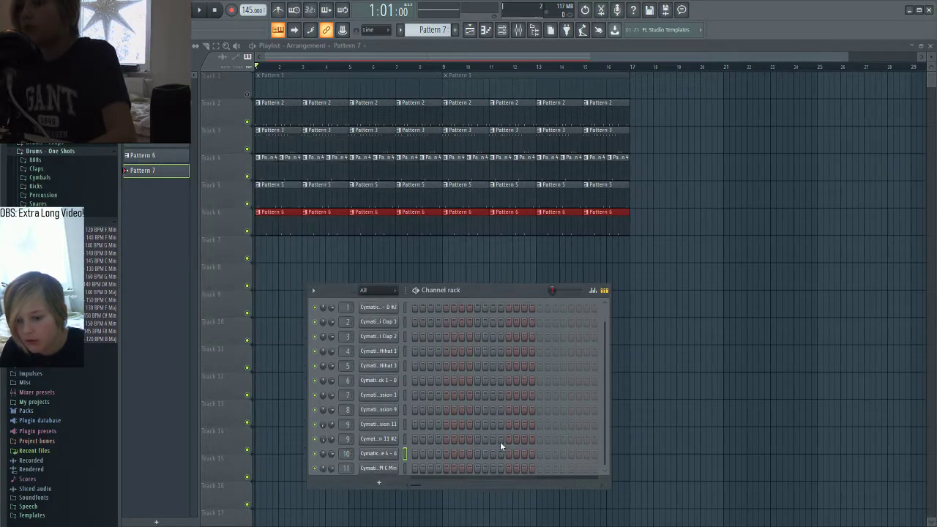
click(385, 446)
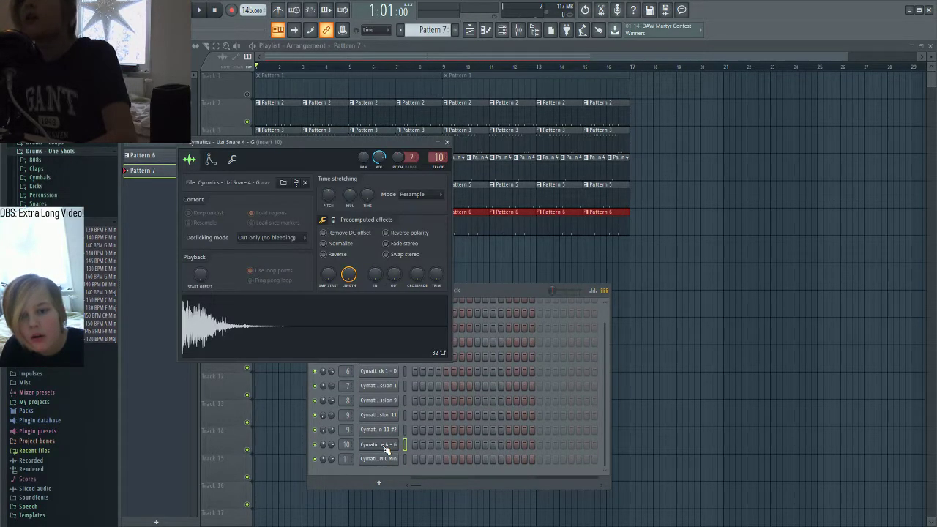
click(380, 451)
click(476, 444)
Step: Fill Track 7 with Pattern 7 clips from bar 1 through bar 16, removing the extra clip at bar 17
mouse_move(269, 245)
mouse_down()
mouse_move(619, 270)
mouse_move(636, 252)
mouse_up()
key(space)
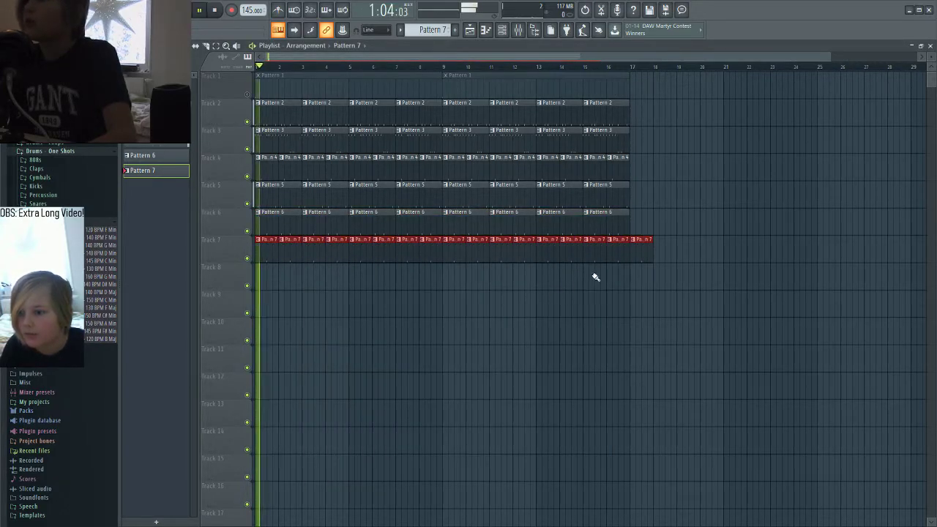
click(634, 240)
right_click(596, 346)
right_click(644, 250)
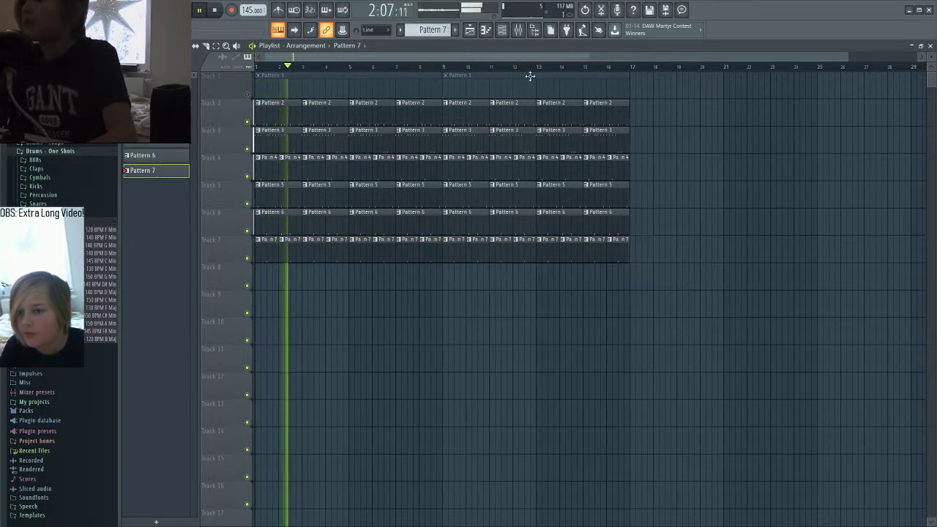
Step: Create a new empty Pattern 8, bring up the channel rack and stop playback
click(455, 30)
key(Return)
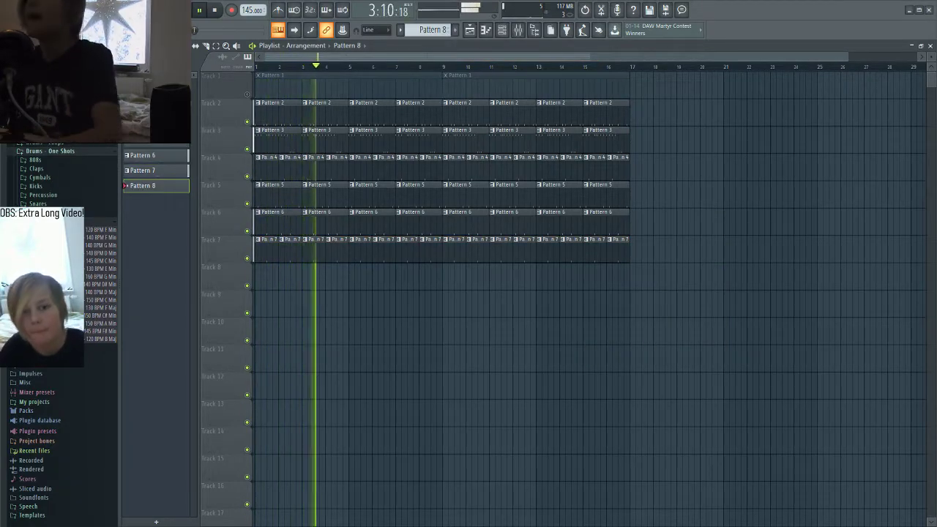
click(85, 10)
click(107, 38)
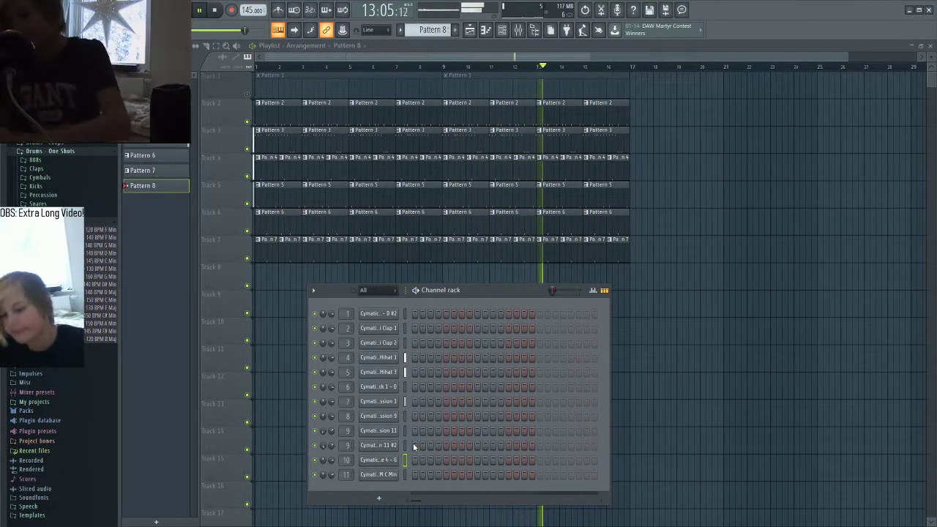
key(space)
Step: Check the key of the Uzi Fearless Melody Loop in its channel settings
click(391, 474)
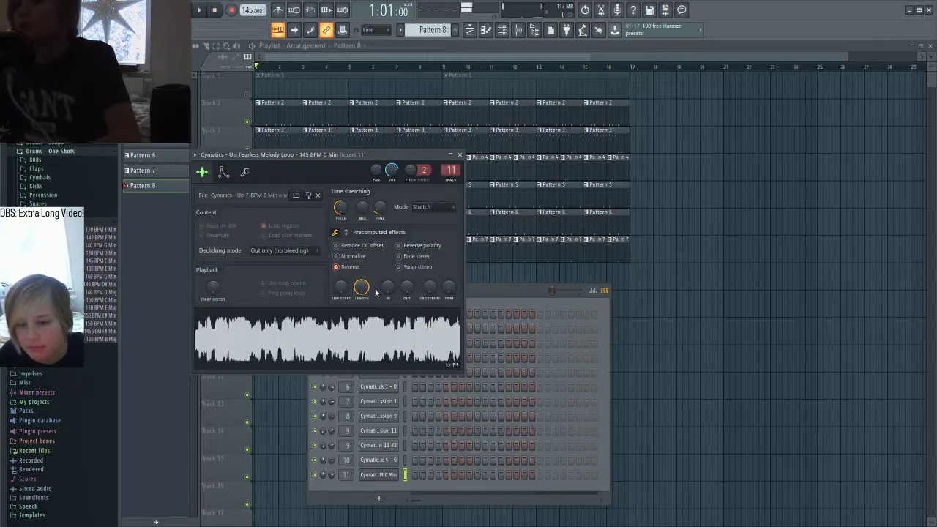
click(458, 156)
key(space)
key(space)
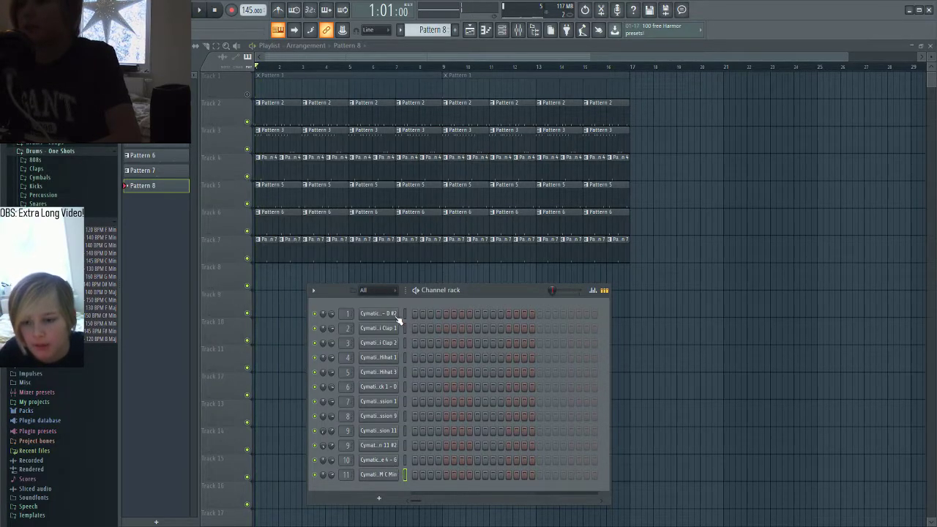
Step: Add a two-step C5 note at the start of the Uzi 808 2 piano roll and raise its velocity to maximum
right_click(394, 311)
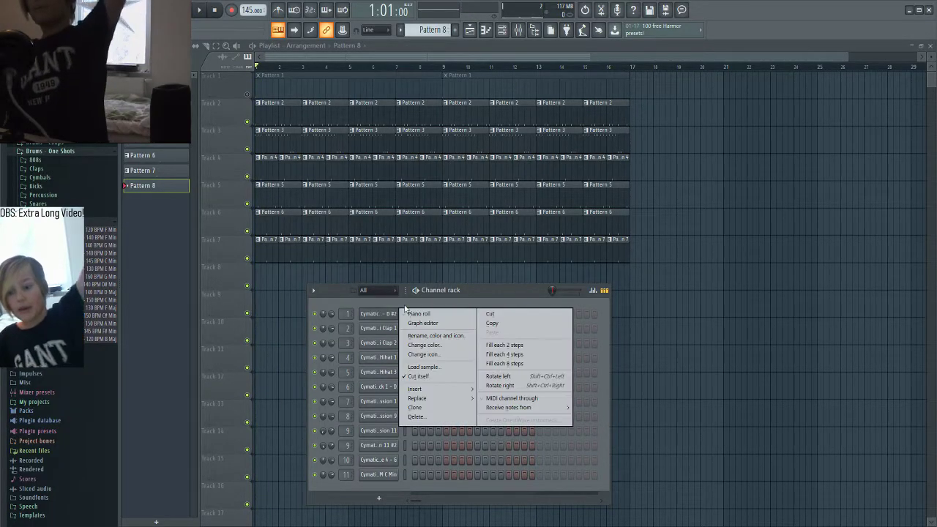
click(404, 313)
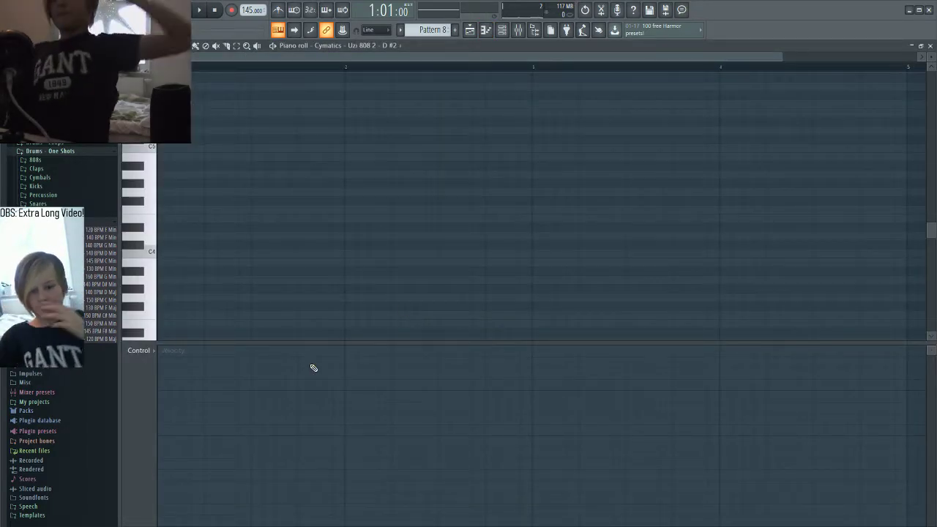
drag(341, 342, 341, 386)
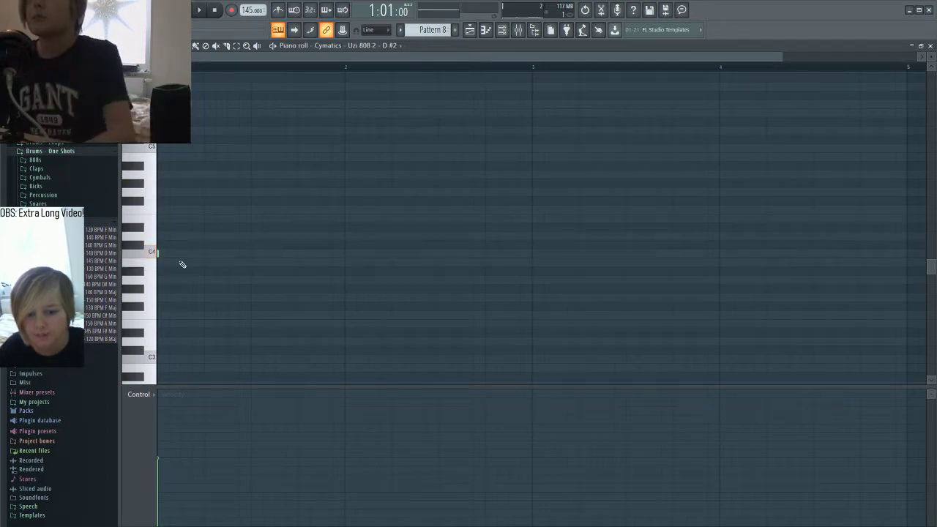
scroll(256, 231, up, 3)
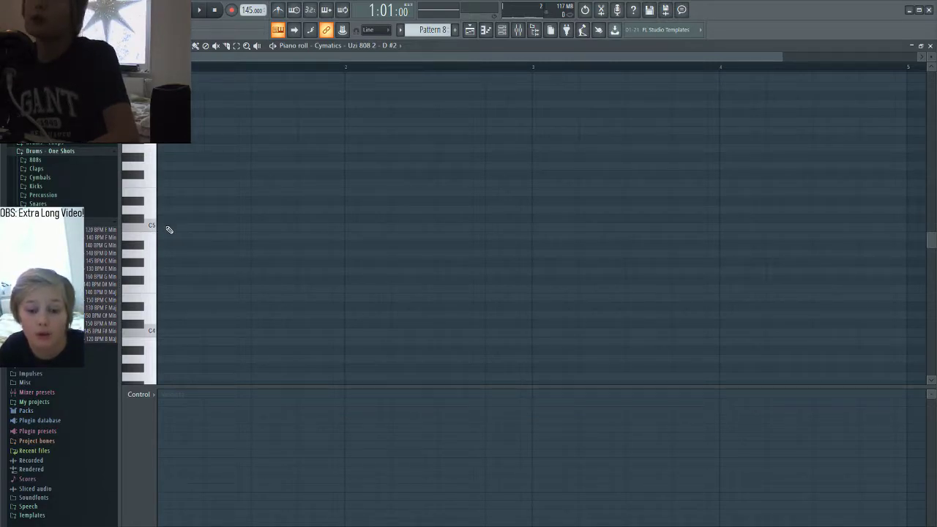
drag(169, 234, 159, 226)
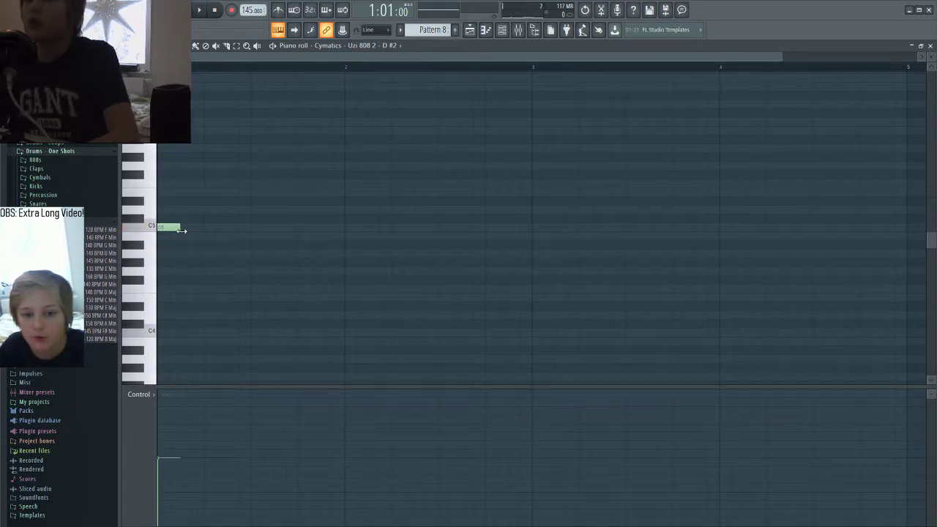
drag(167, 479, 169, 391)
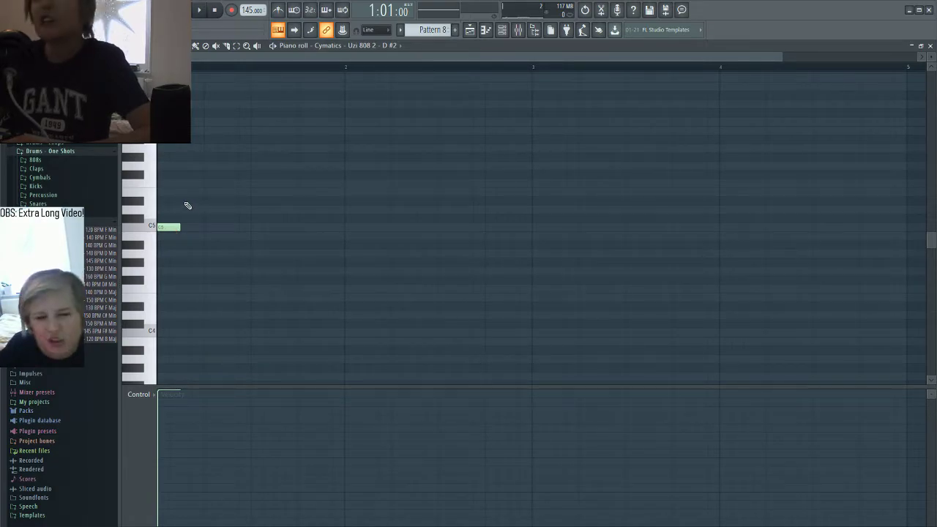
Step: Recheck the melody loop's key in its sample name and return to the 808's piano roll
click(930, 46)
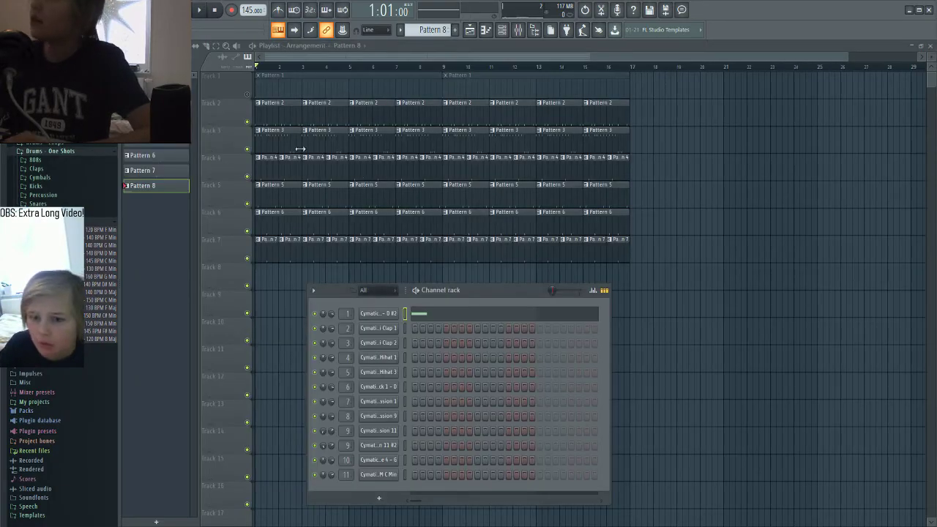
click(397, 475)
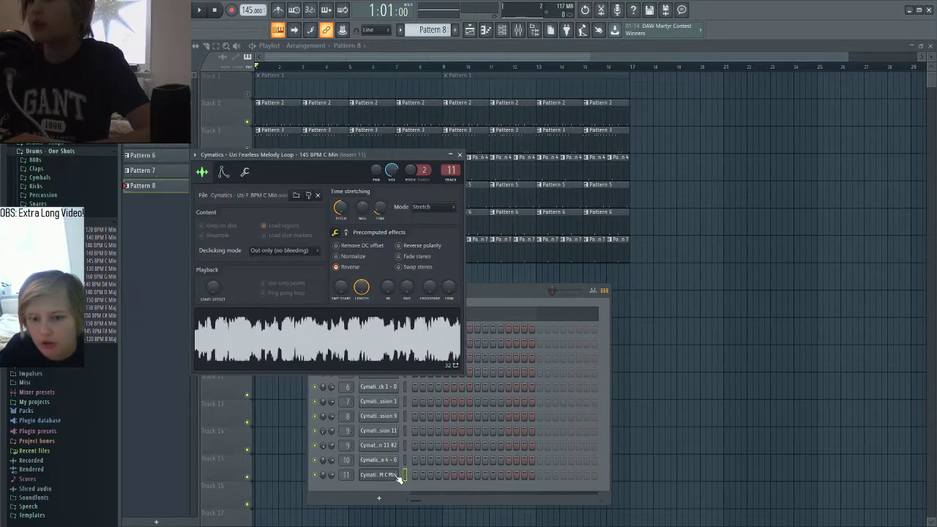
click(461, 155)
click(437, 310)
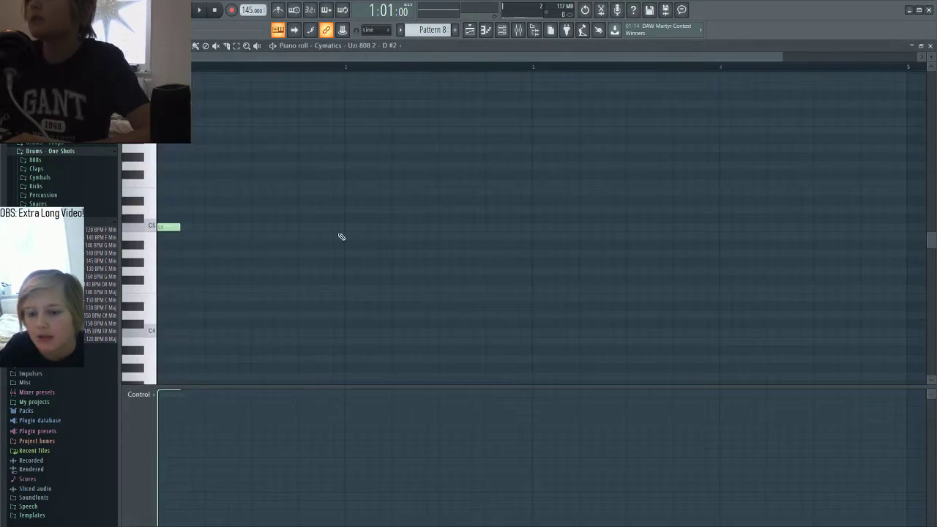
Step: Try replacing the C5 note with a stamped C minor chord at the start of bar 1
right_click(172, 226)
click(160, 46)
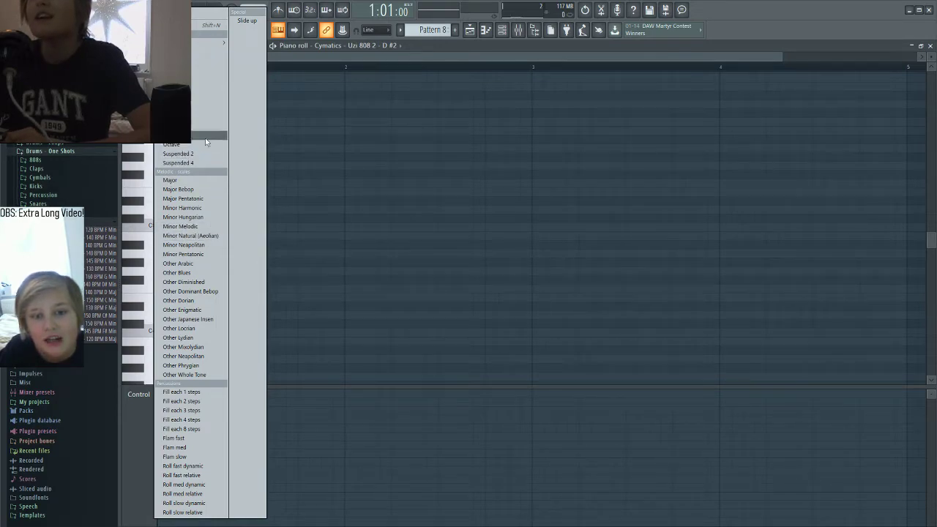
click(204, 118)
click(162, 226)
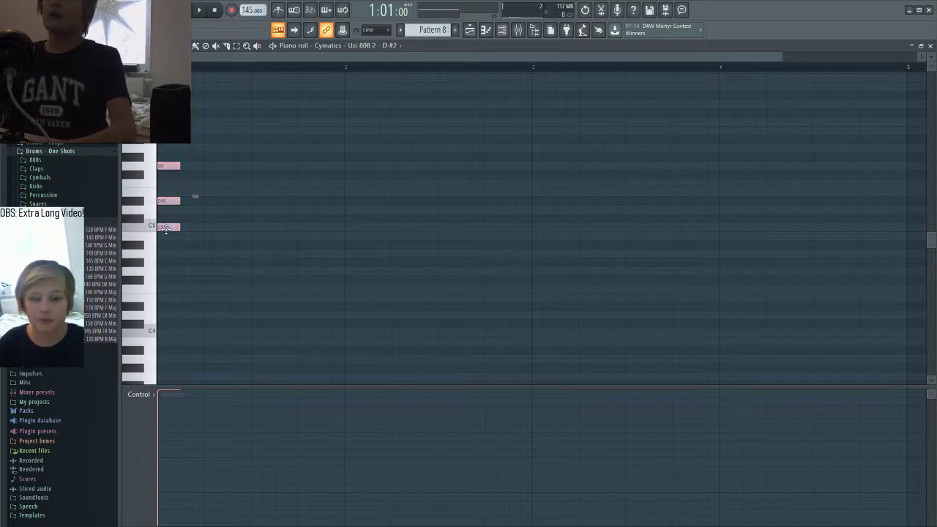
click(250, 212)
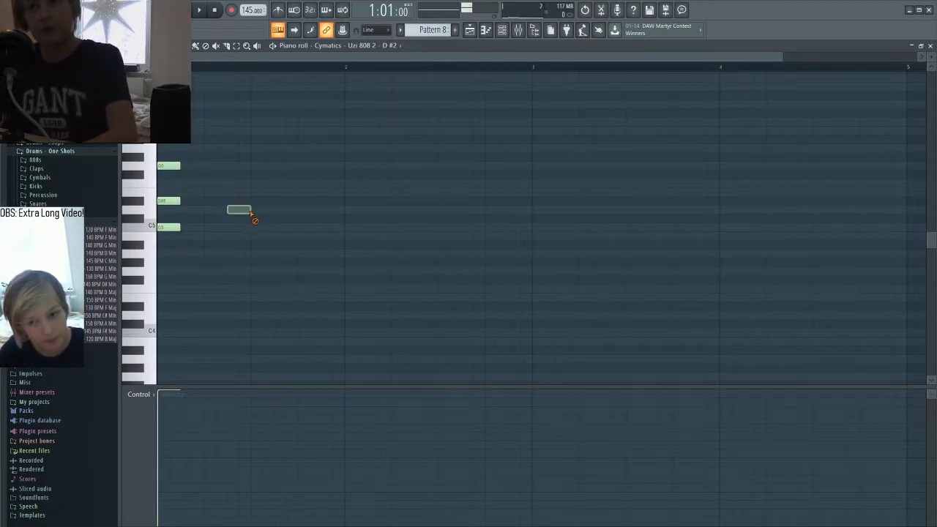
Step: Look through the chord types available in the piano roll's stamp list
scroll(224, 234, up, 2)
click(150, 46)
click(162, 46)
mouse_move(212, 44)
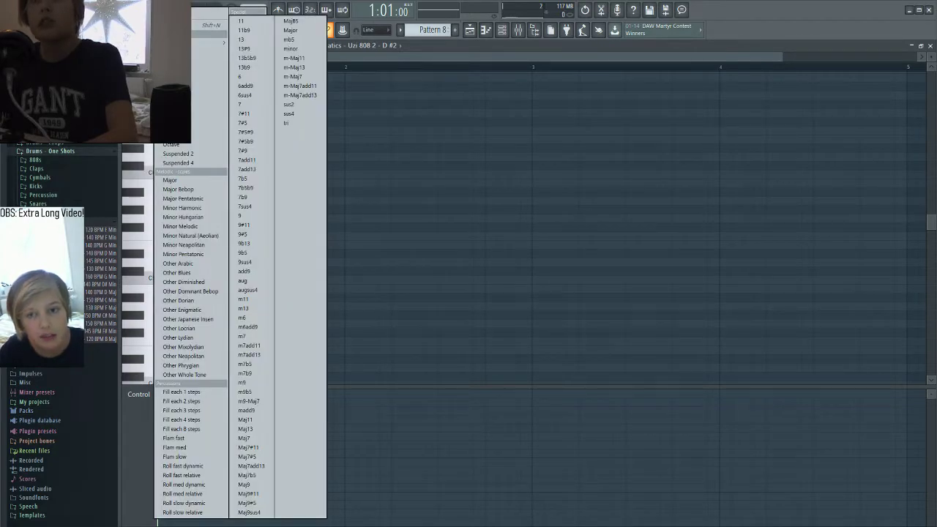
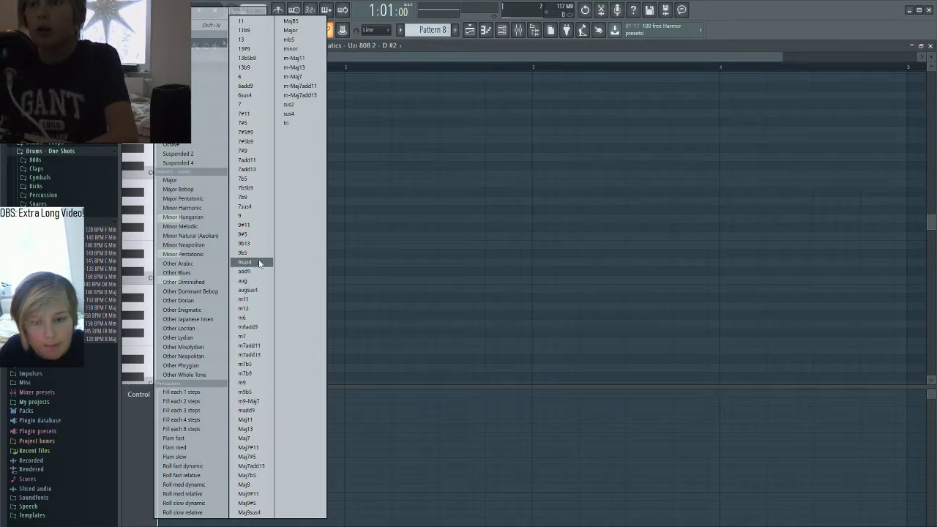
click(243, 113)
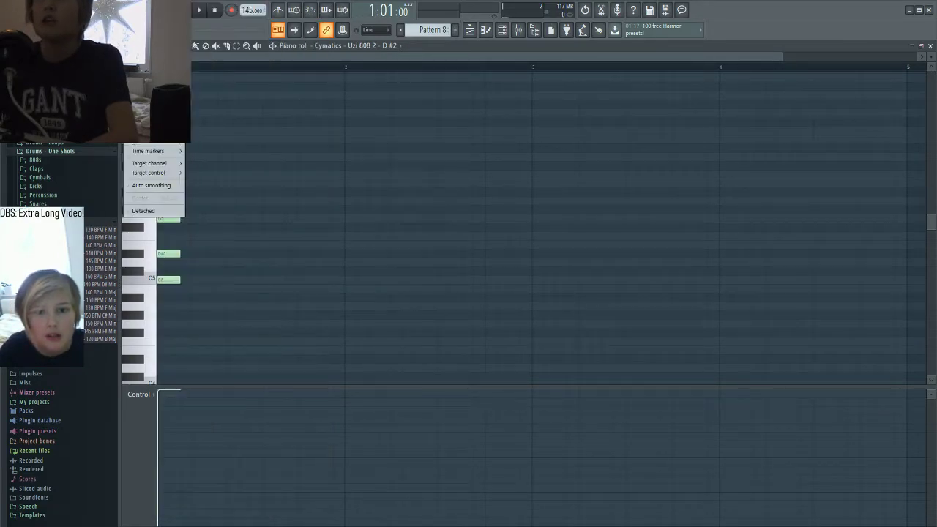
click(128, 45)
click(128, 46)
click(128, 45)
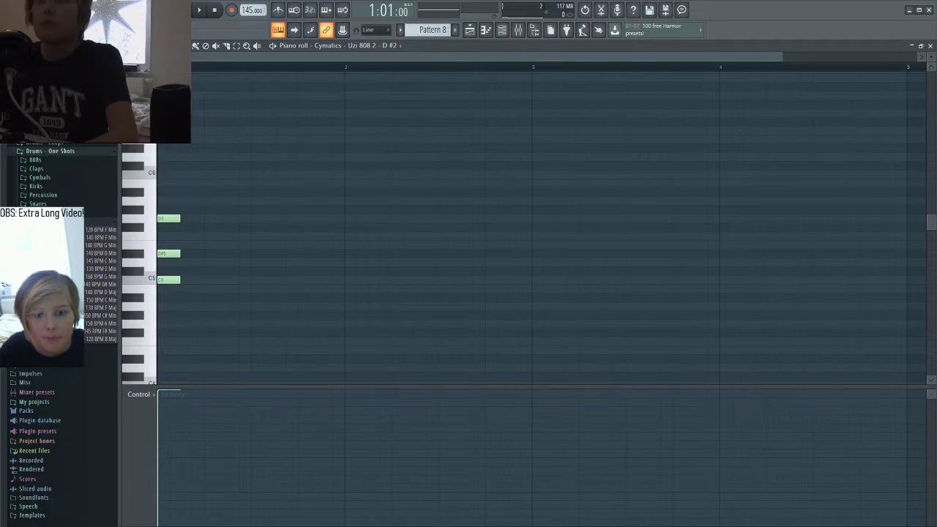
Step: Delete the C minor chord, place two-step C5 notes on steps 1 and 7 of bar 1, and close the piano roll
key(ctrl+a)
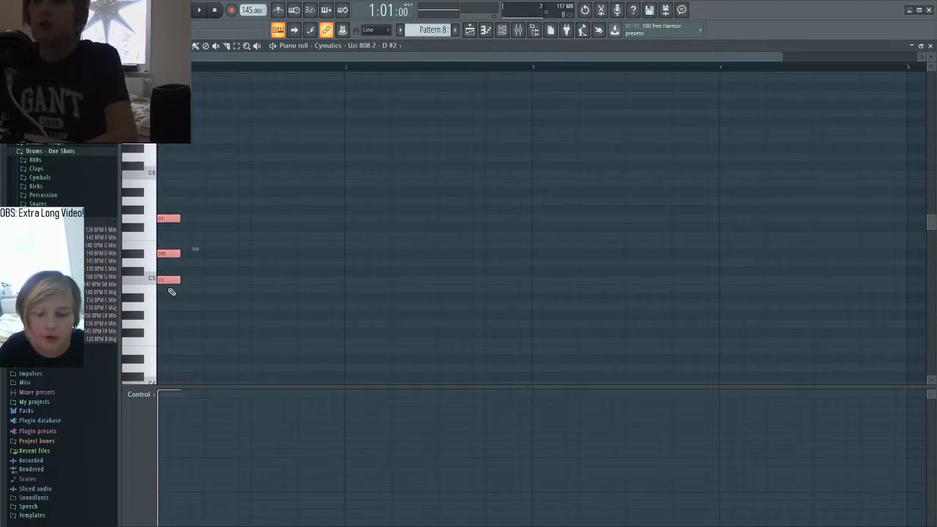
click(196, 314)
right_click(203, 313)
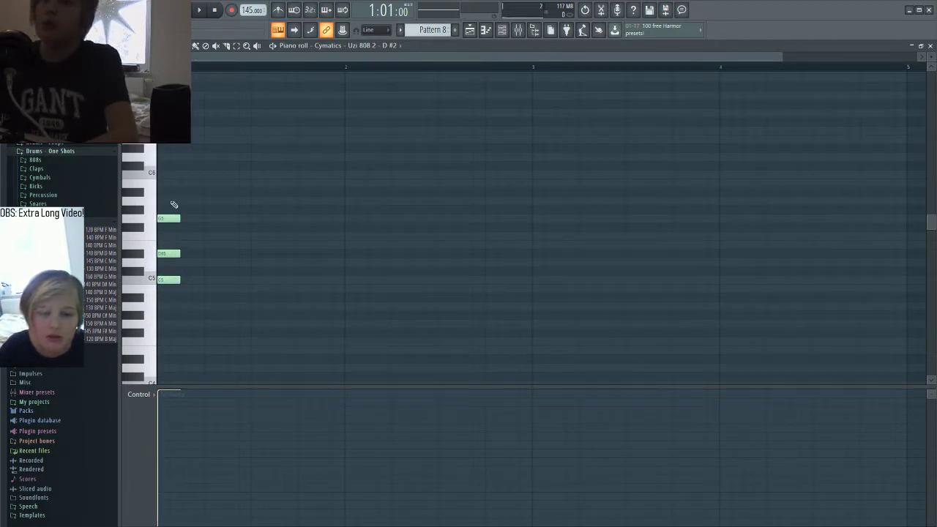
right_click(173, 218)
right_click(175, 253)
right_click(177, 280)
click(166, 280)
click(242, 280)
click(930, 46)
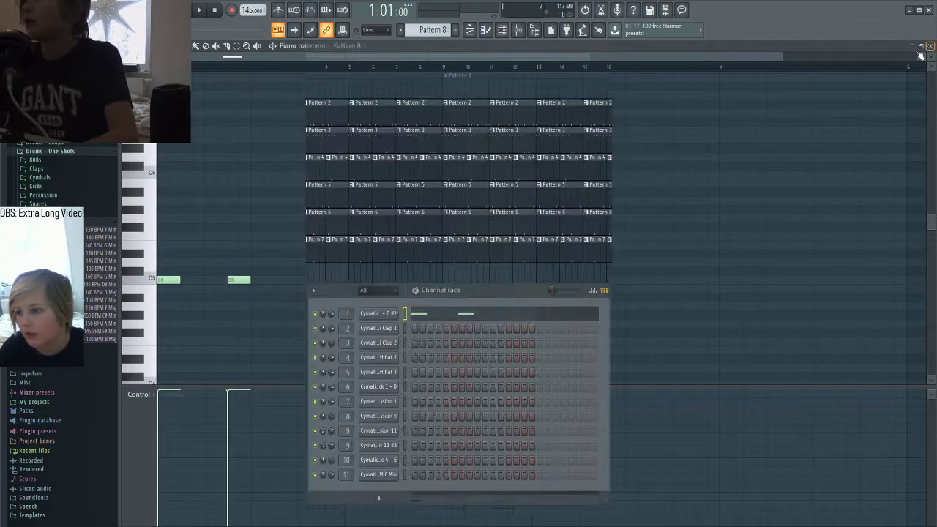
Step: Shift the clips on Tracks 2–7 down one track and fill Track 2 with Pattern 8 clips through bar 16
key(F6)
drag(685, 95, 195, 356)
drag(269, 125, 571, 116)
click(263, 118)
click(357, 117)
right_click(357, 117)
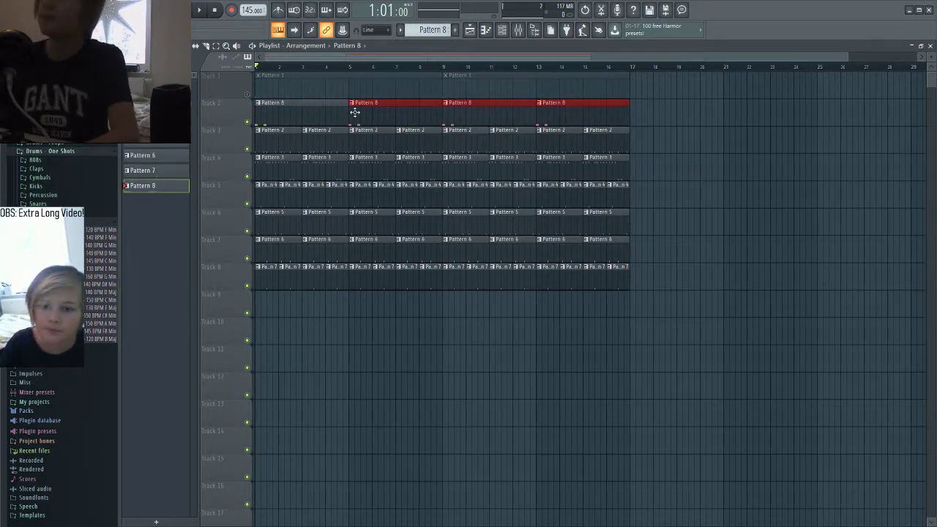
Step: Solo Track 2, enable Track 1 alongside it, and set the playback position to the start
click(247, 94)
right_click(248, 121)
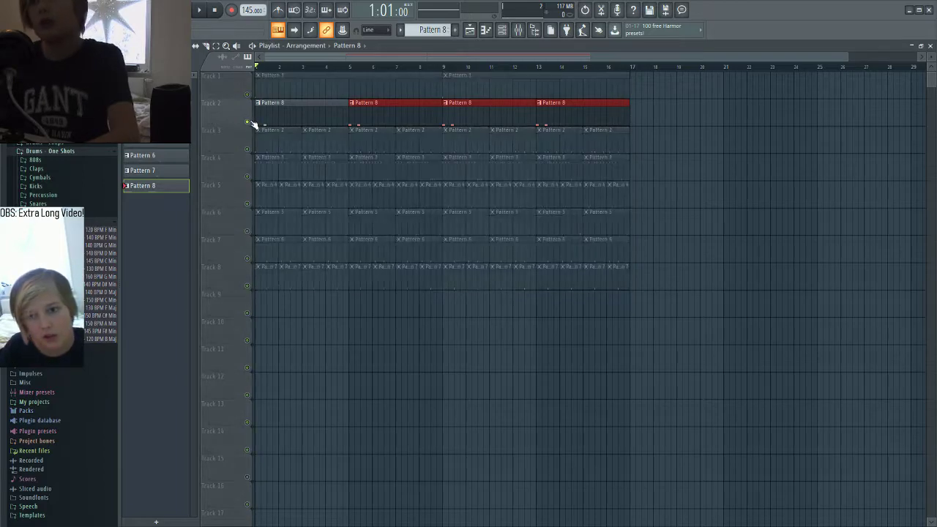
click(247, 94)
drag(268, 68, 255, 67)
Step: Play the melody together with the 808 pattern and reopen the Uzi 808 2 piano roll from the channel rack
click(86, 10)
click(99, 51)
key(space)
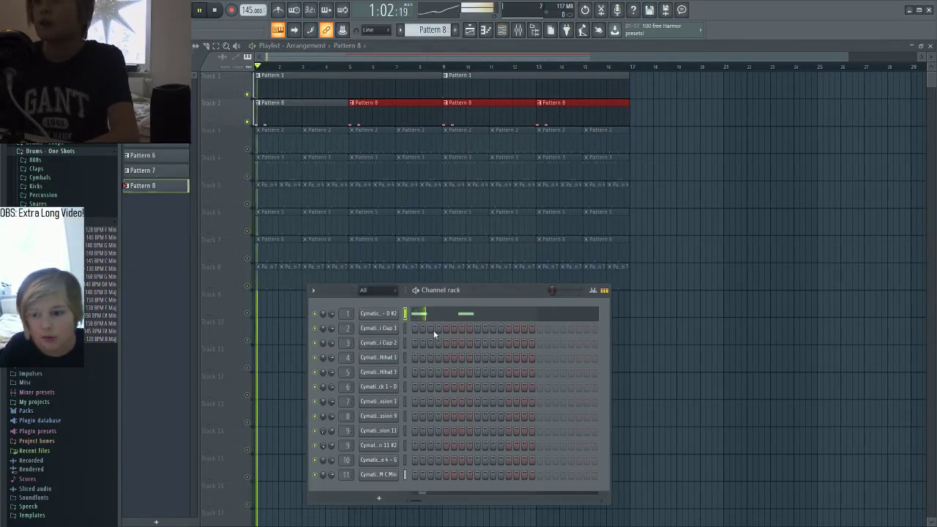
click(436, 314)
key(space)
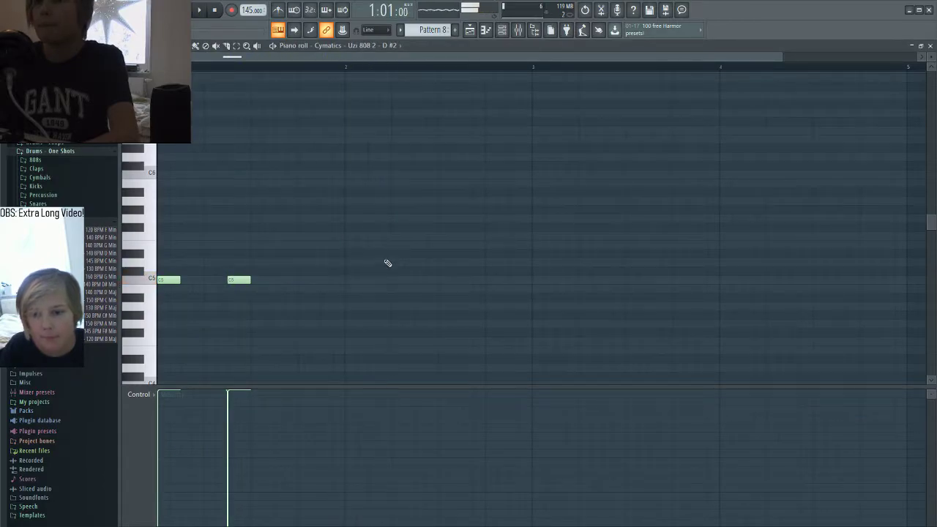
key(space)
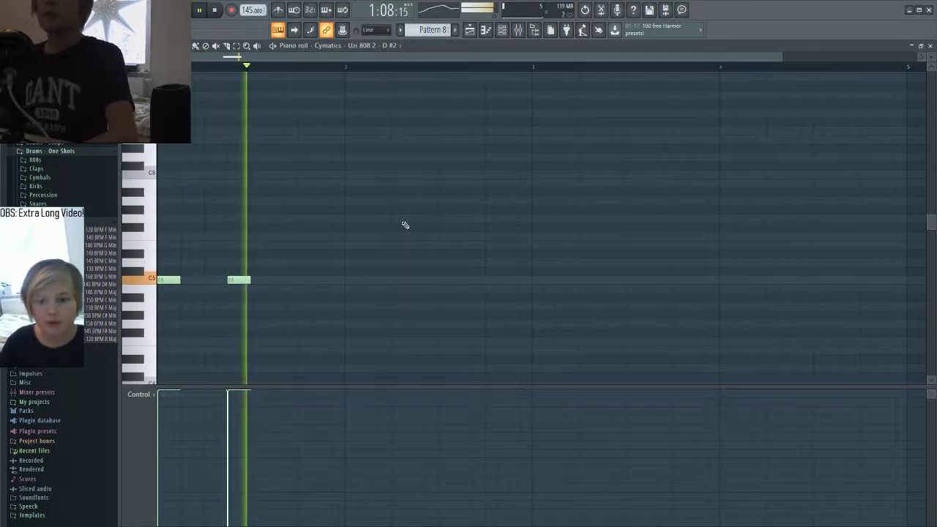
key(space)
Step: Place an A5 note on step 5 and an F5 note on step 11 of bar 2, and play back the bass line
click(417, 200)
click(472, 218)
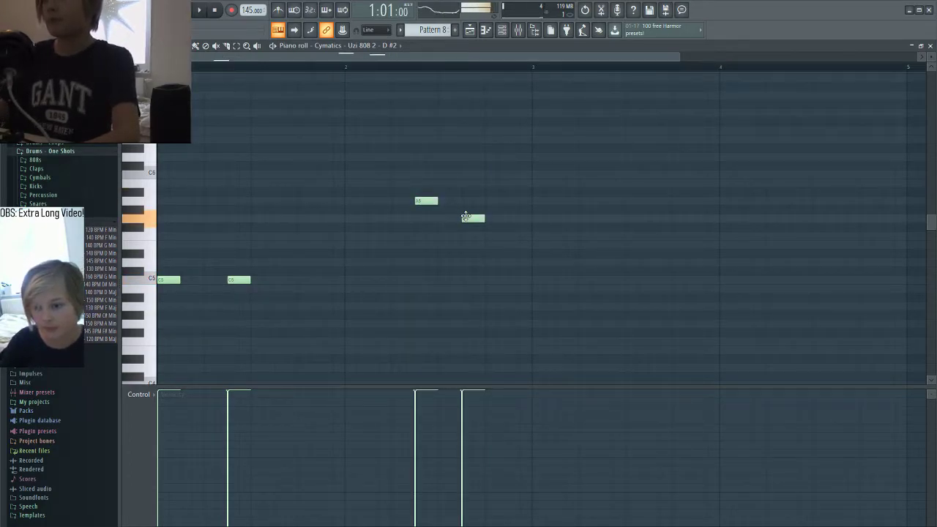
right_click(427, 200)
click(393, 200)
right_click(473, 218)
click(466, 235)
key(space)
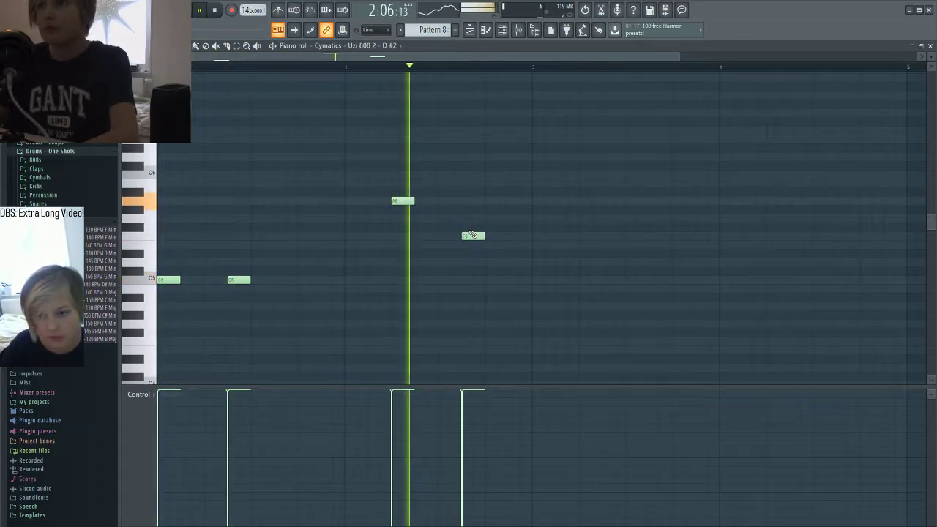
key(space)
Step: Add C5 notes on steps 1, 7 and 13 of bar 3
click(540, 279)
click(603, 281)
click(673, 280)
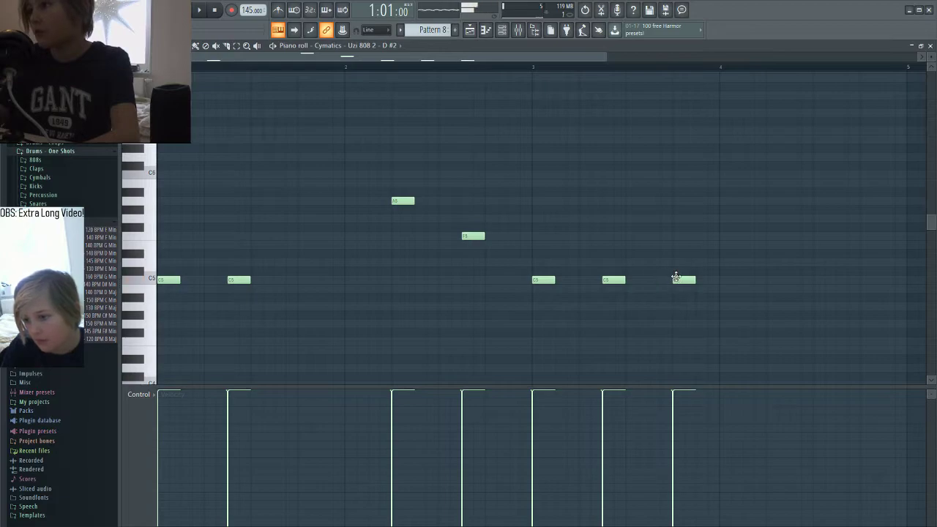
Step: Play back the bass line, and add A5 notes on steps 5 and 7 and F5 notes on steps 11 and 13 of bar 4
key(space)
scroll(629, 307, down, 2)
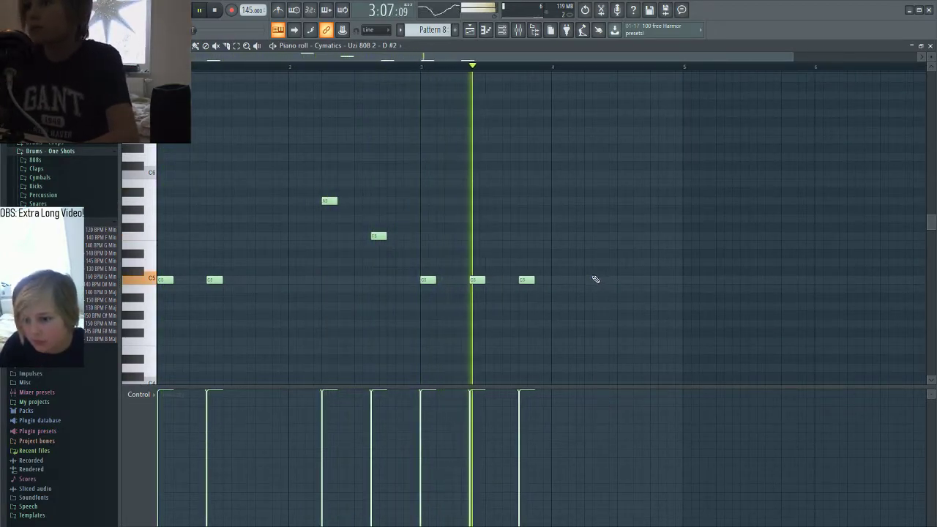
key(space)
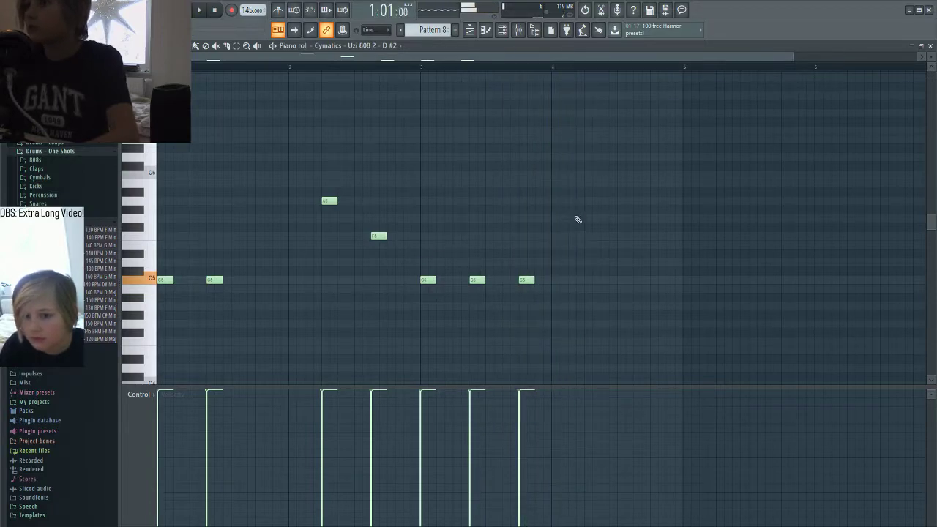
click(586, 201)
click(604, 201)
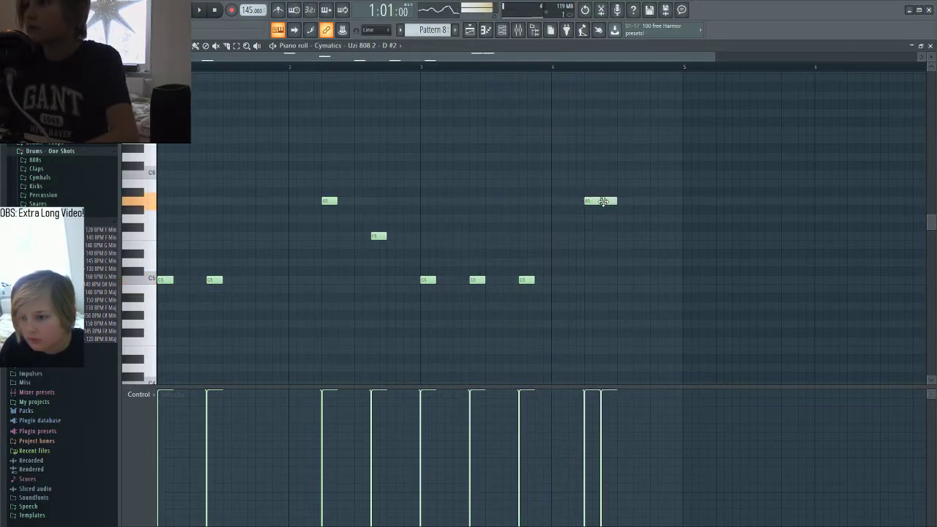
click(634, 235)
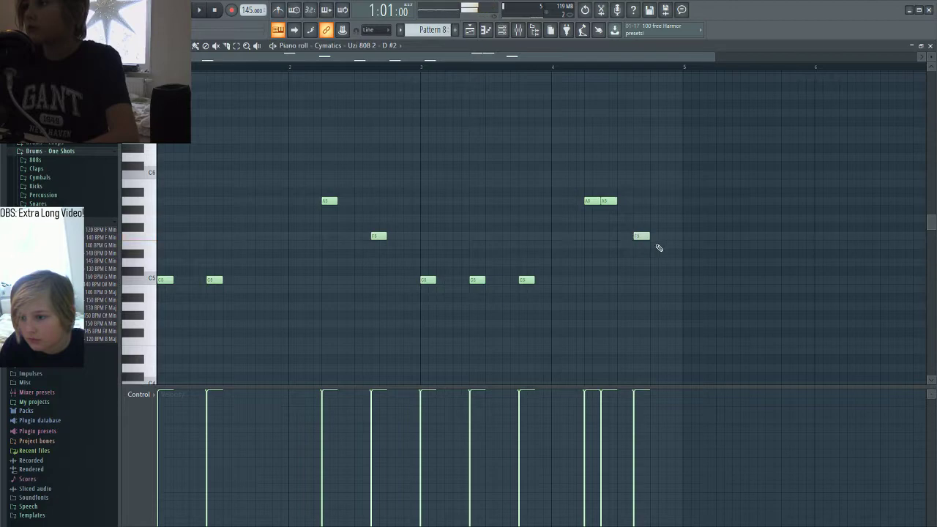
click(655, 237)
Step: Lower the F5 notes in bars 2 and 4 to E5 and play back the bass line
drag(690, 225, 633, 245)
click(372, 237)
click(379, 237)
right_click(389, 238)
drag(378, 237, 378, 244)
key(space)
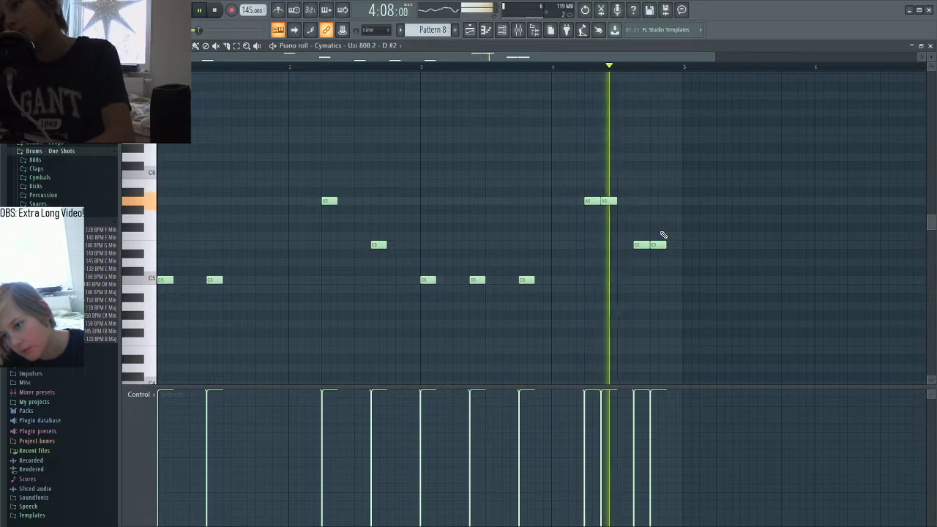
key(space)
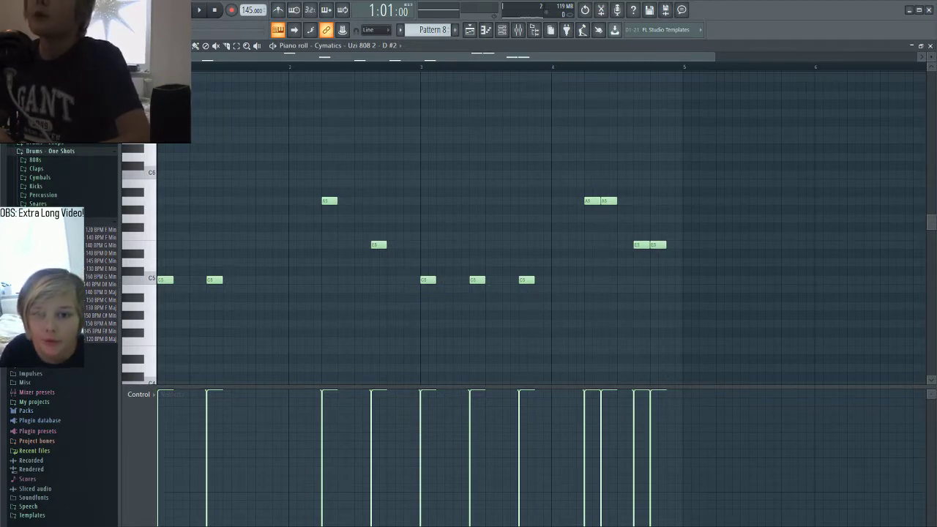
click(147, 46)
click(147, 46)
click(146, 46)
click(146, 46)
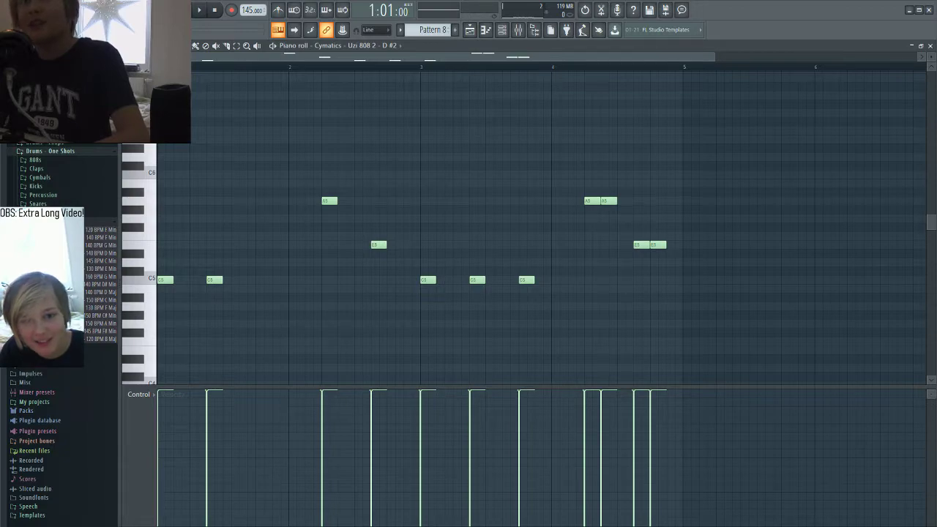
Step: Add a C6 note on step 15 of bar 4 and audition the ending from near the start of bar 4
click(673, 175)
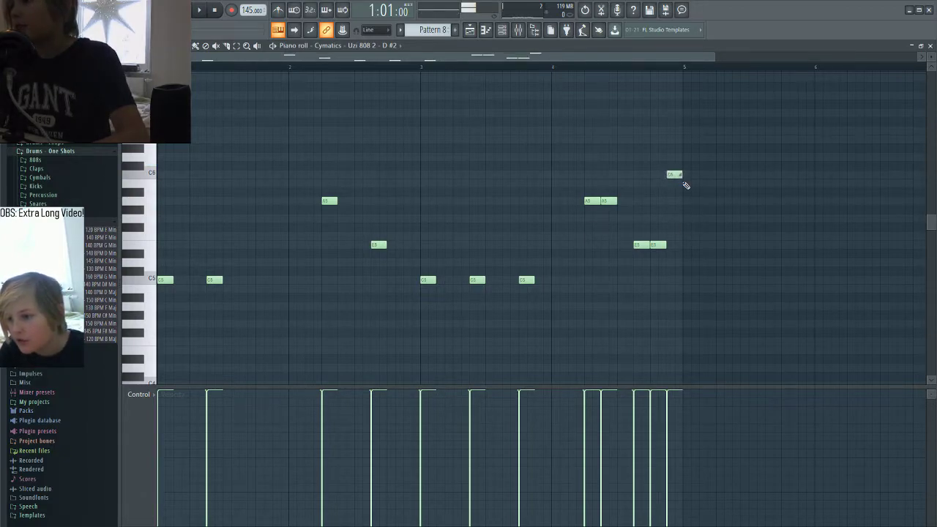
scroll(683, 181, up, 10)
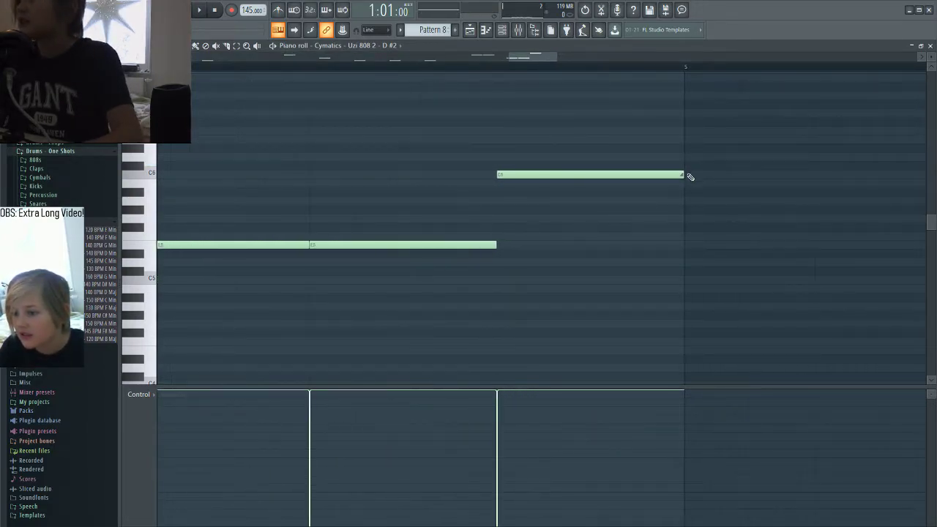
scroll(673, 192, down, 10)
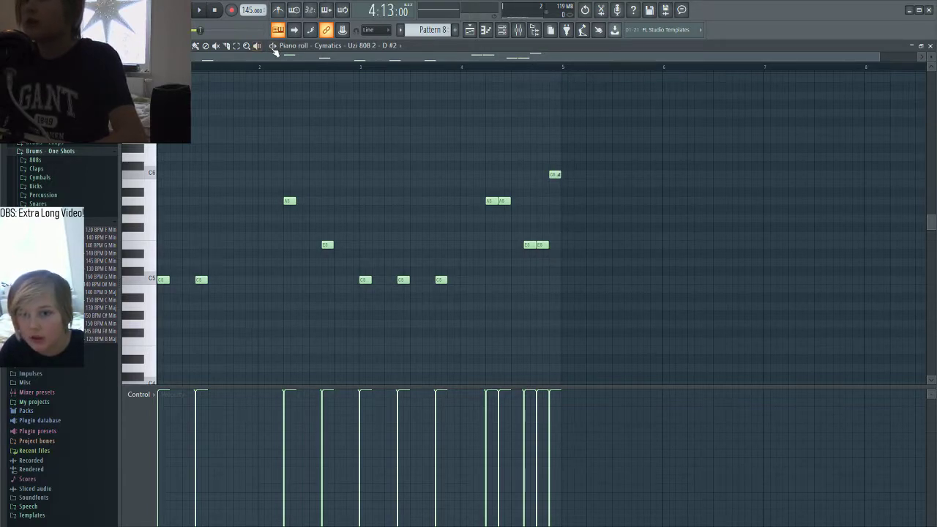
key(space)
click(461, 65)
key(space)
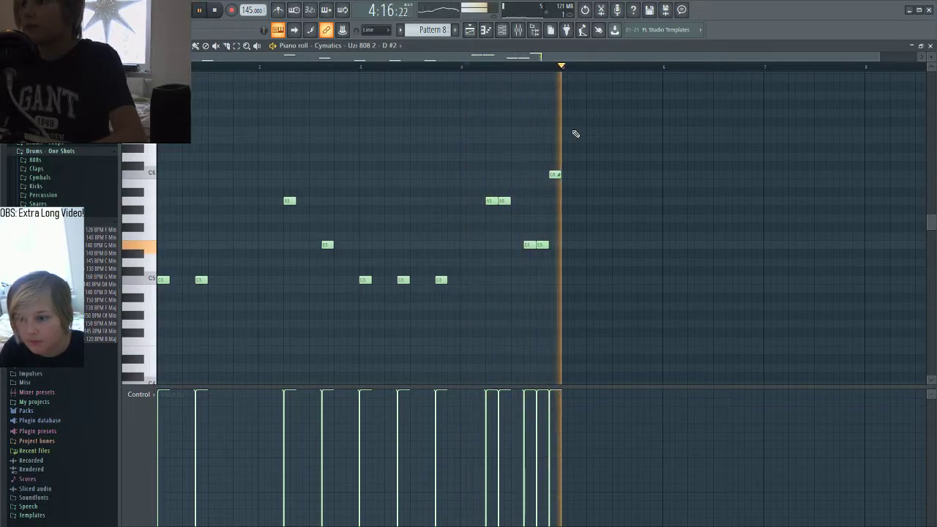
key(space)
Step: Shorten the C6 note at the end of bar 4 to just over half a step, checking its length by playback
scroll(557, 185, up, 3)
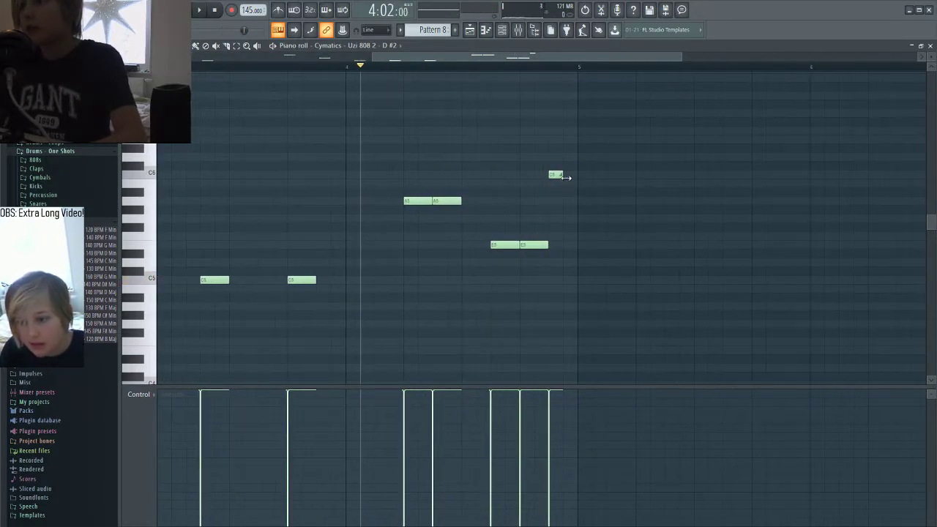
key(space)
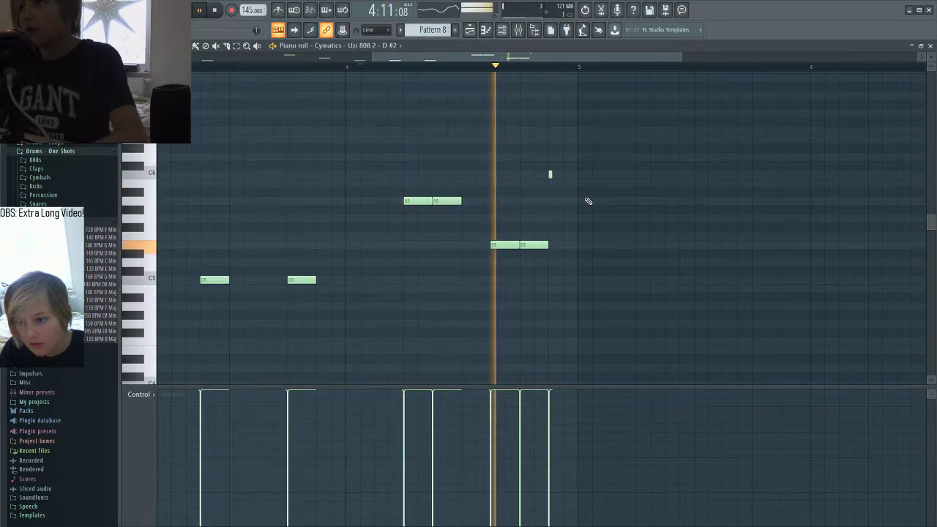
key(space)
scroll(563, 189, up, 3)
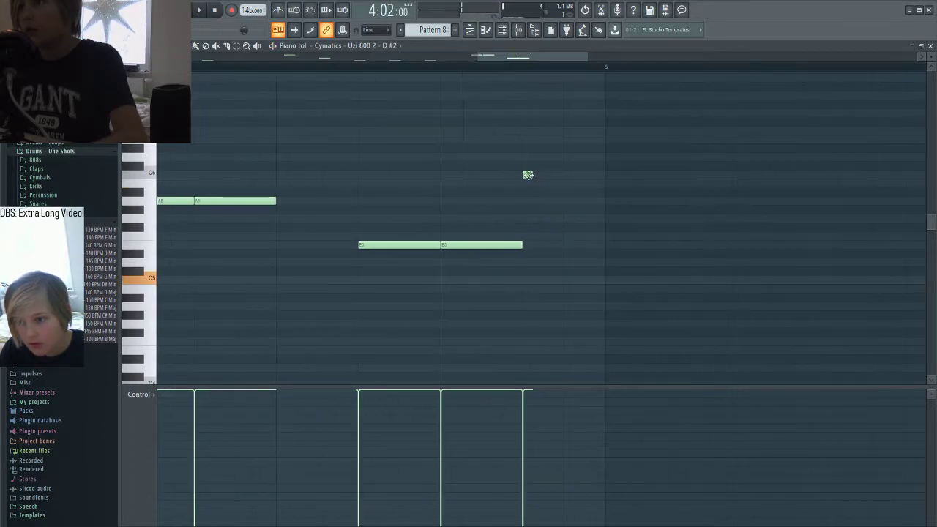
key(super)
key(super)
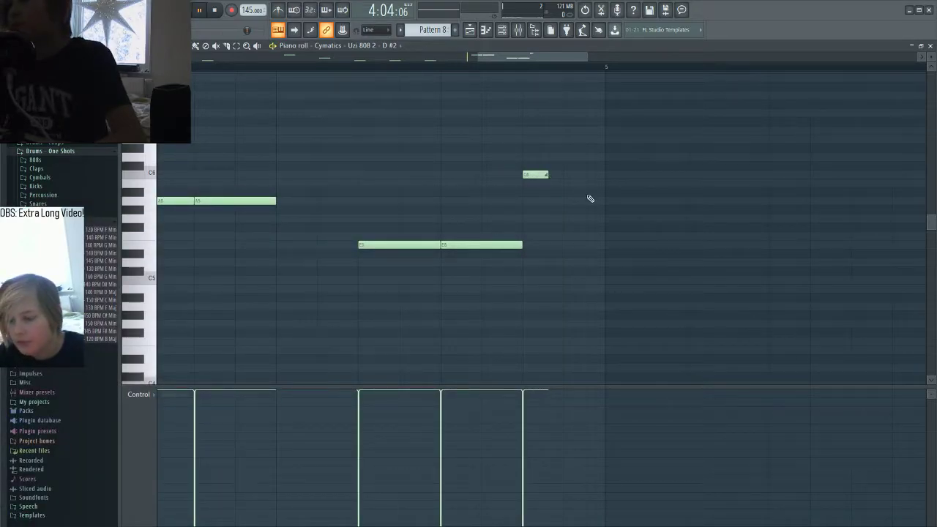
key(space)
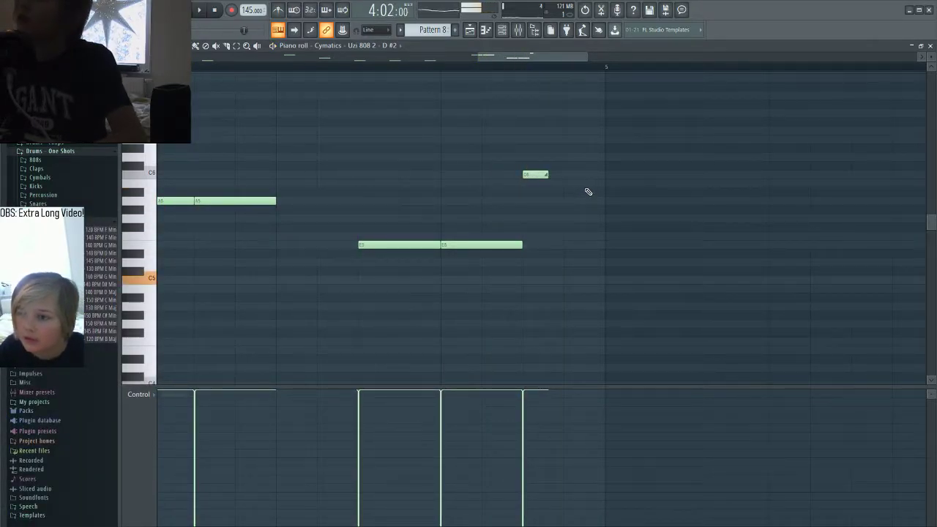
Step: Add a short D#6 note on step 16 of bar 4 and play back the bass line
scroll(593, 186, down, 4)
scroll(543, 190, up, 3)
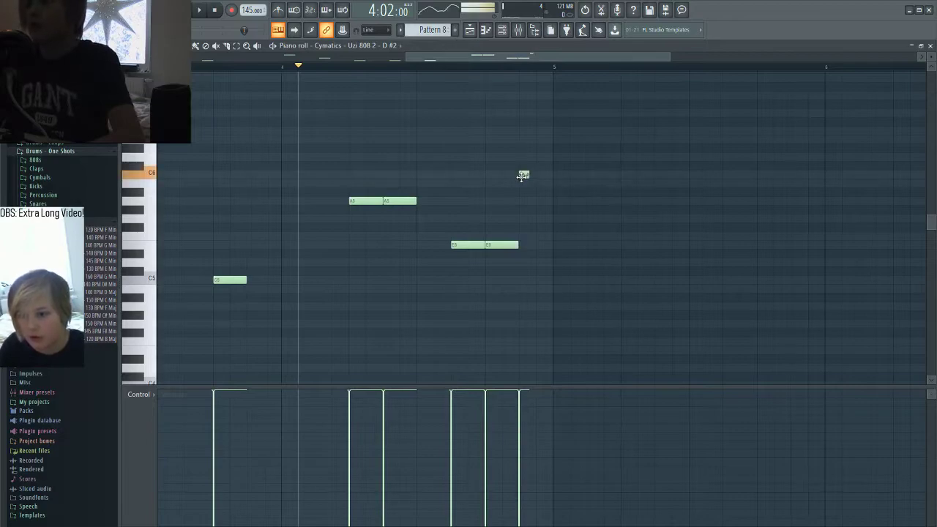
click(542, 149)
key(space)
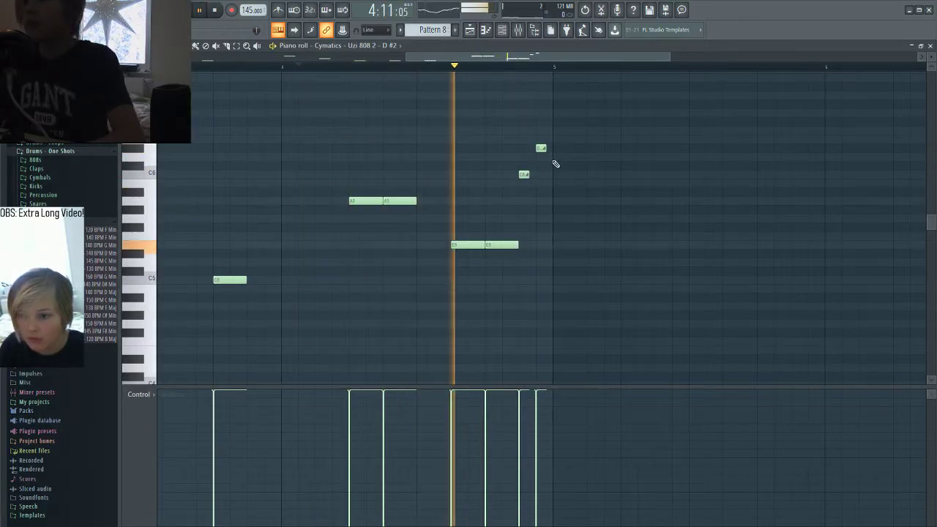
key(space)
scroll(527, 237, up, 3)
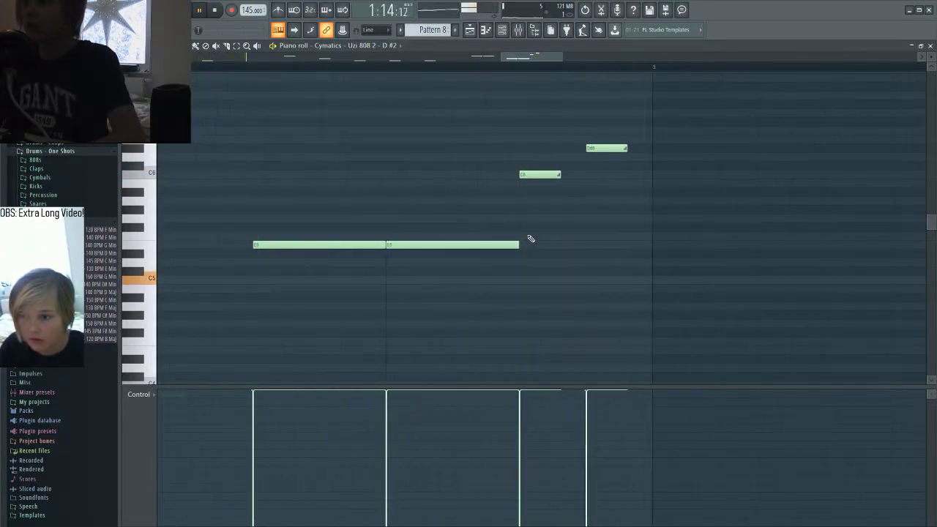
scroll(547, 228, down, 6)
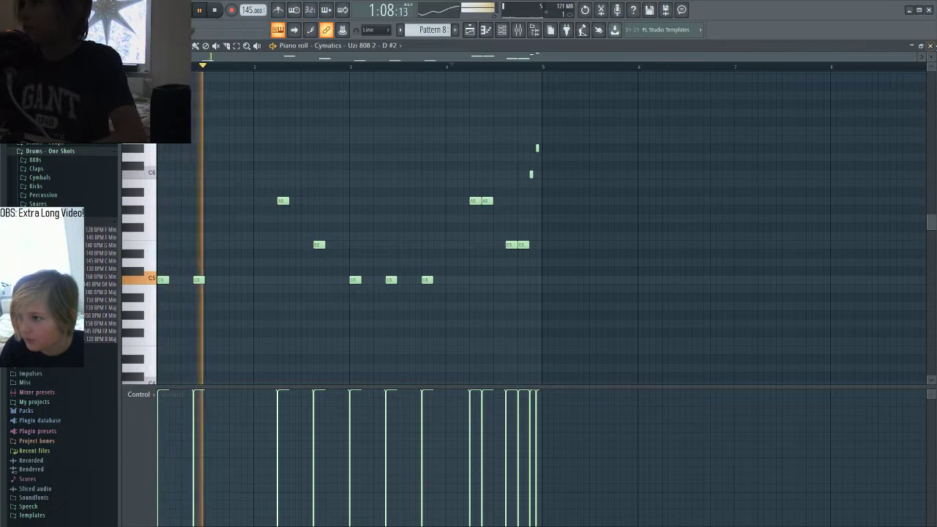
Step: Return to the playlist and play the melody together with the 808 pattern
click(930, 46)
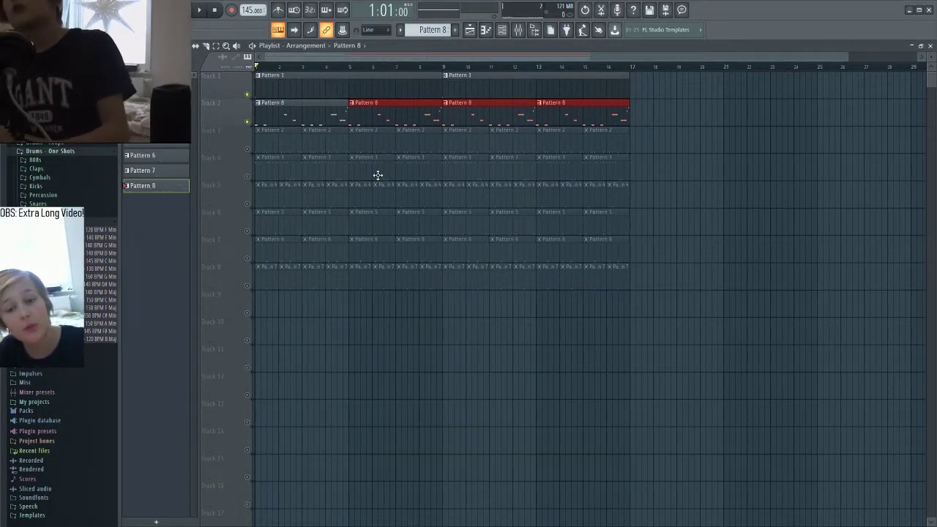
key(space)
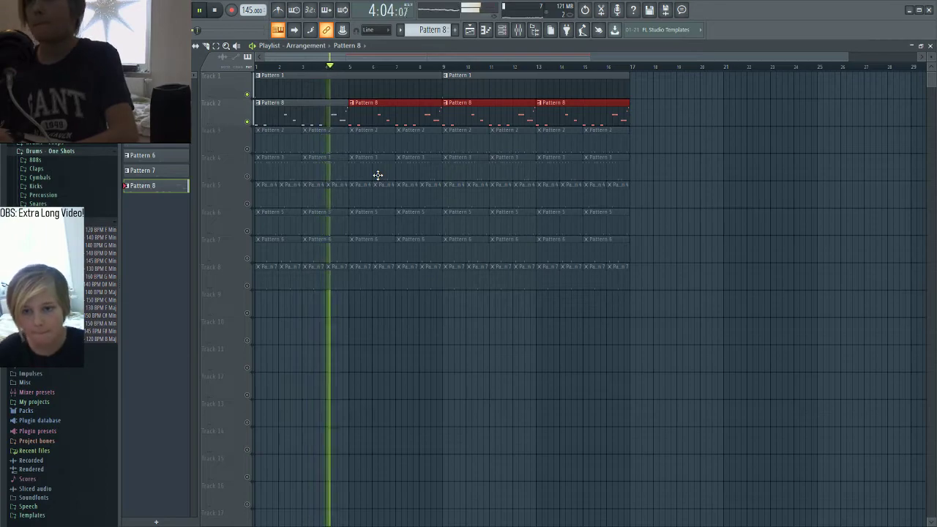
key(space)
Step: Mute Track 1, enable Tracks 3 to 8 alongside Track 2, and play the drums with the 808
click(248, 150)
click(248, 94)
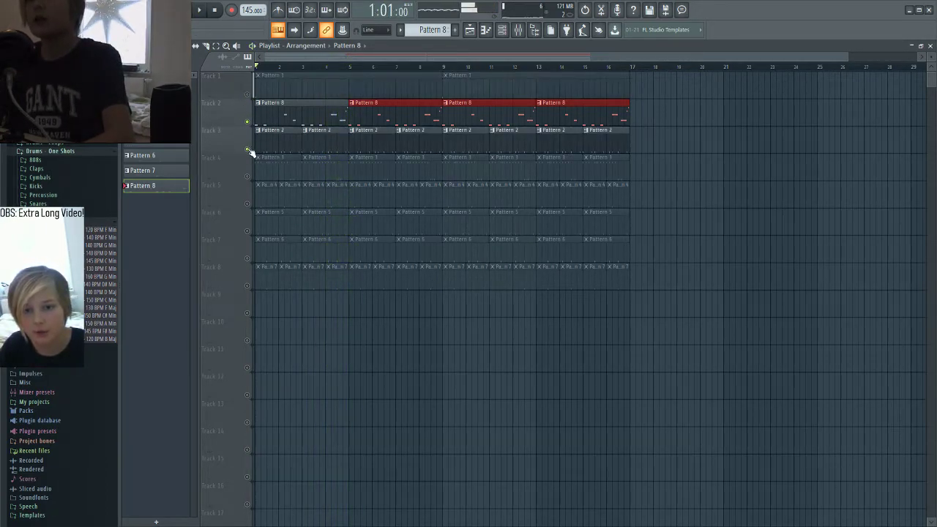
click(248, 176)
click(248, 204)
click(248, 230)
click(248, 257)
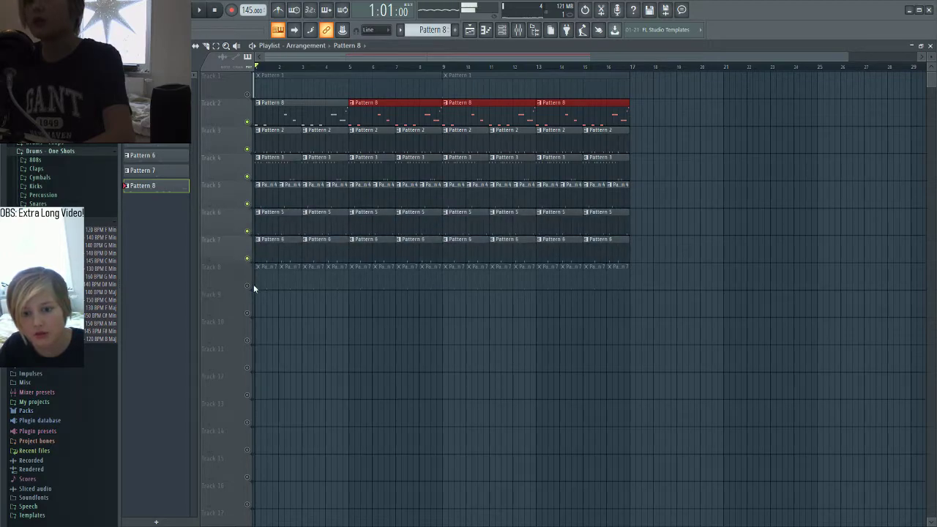
click(248, 286)
key(space)
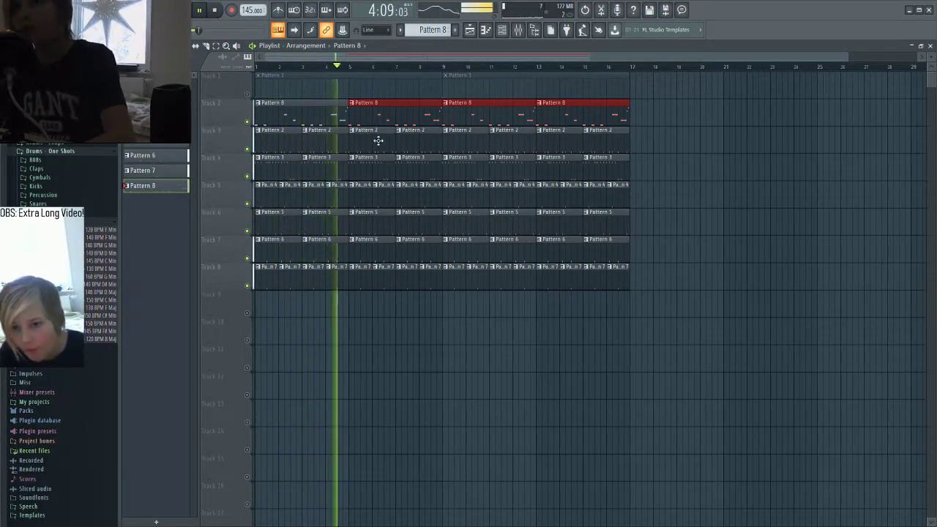
Step: Reopen the Uzi 808 2 piano roll during playback, listen to the bass line, and stop
click(87, 6)
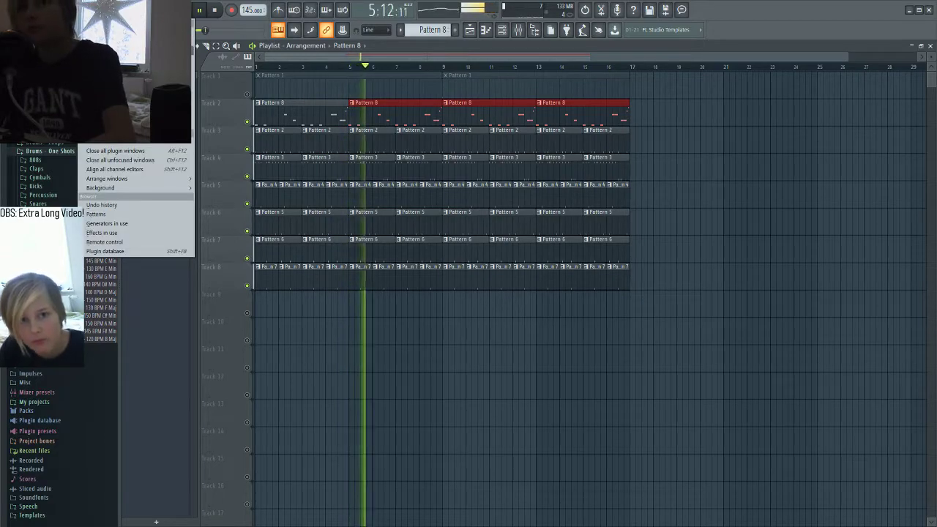
click(107, 48)
click(437, 313)
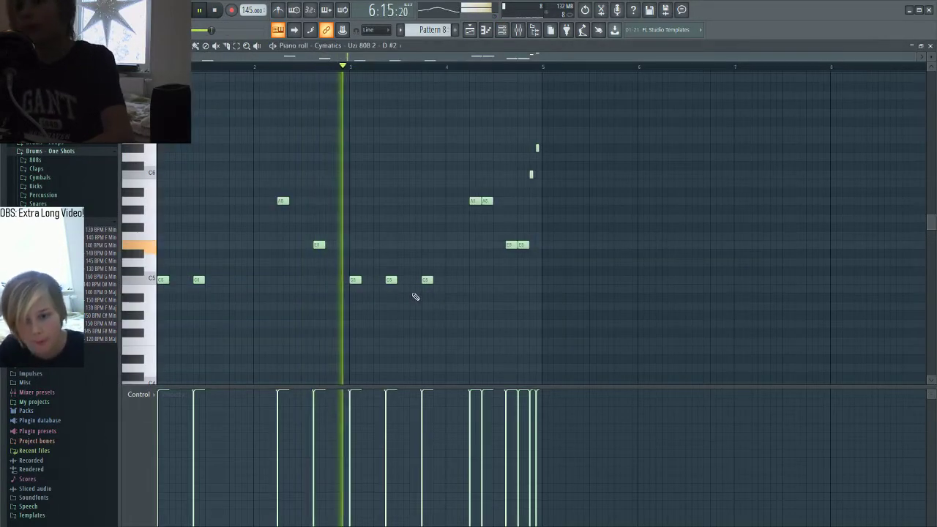
key(space)
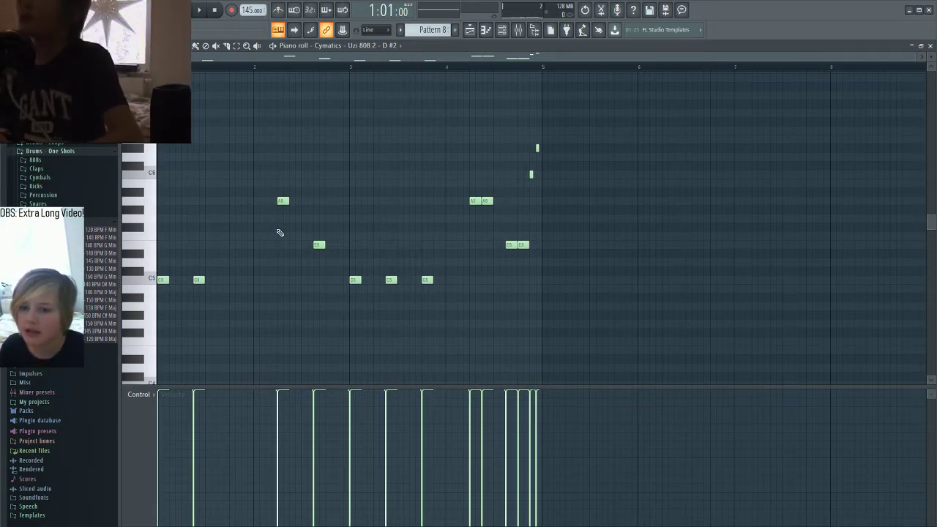
Step: Try a low-velocity C5 note on step 13 of bar 1 and play it back
click(232, 279)
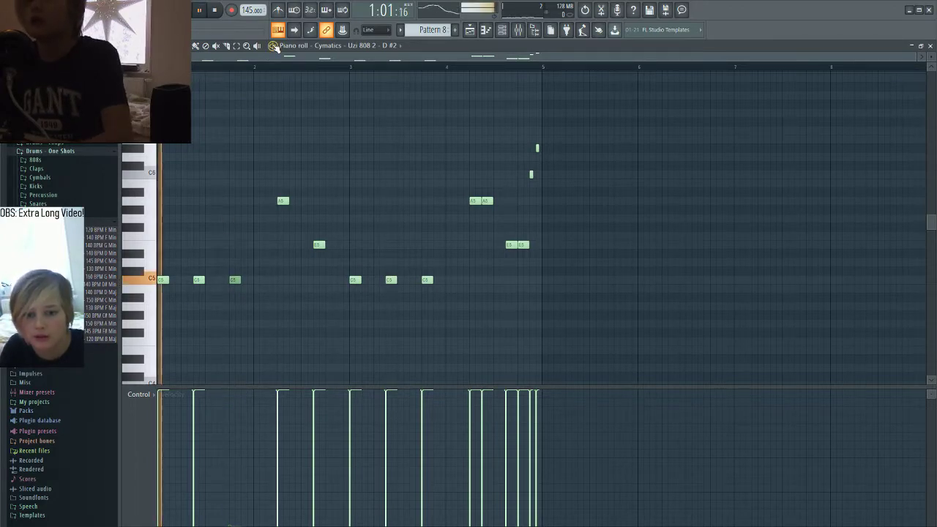
key(space)
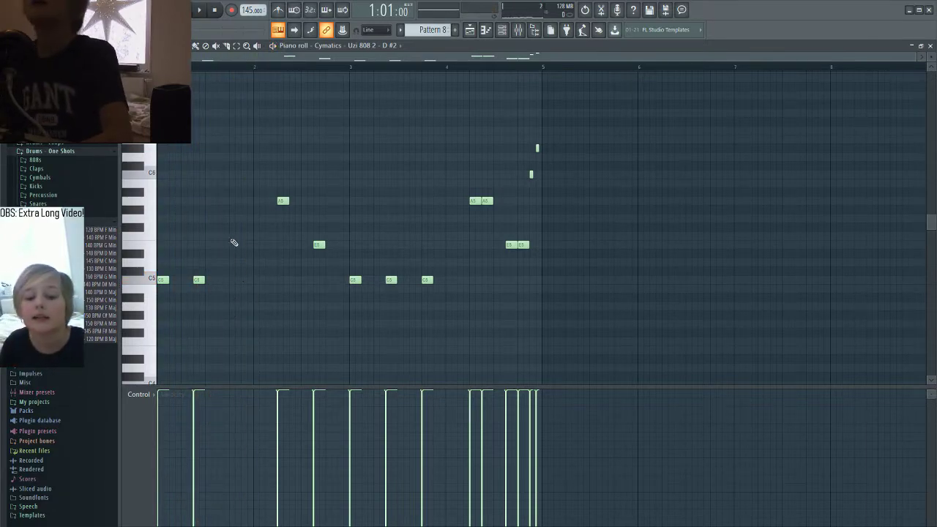
key(space)
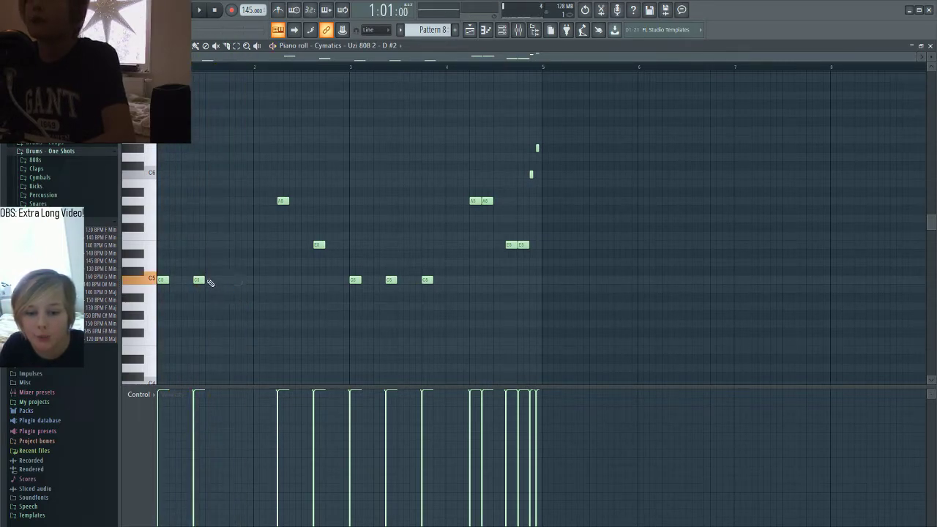
Step: Turn on the metronome and try a low-velocity C5 note on step 9 of bar 1 during playback
click(280, 11)
key(space)
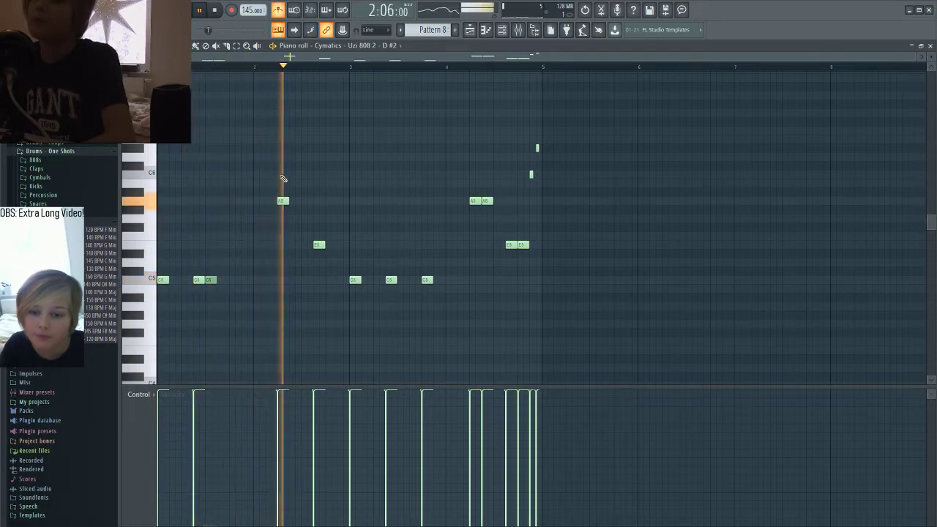
key(space)
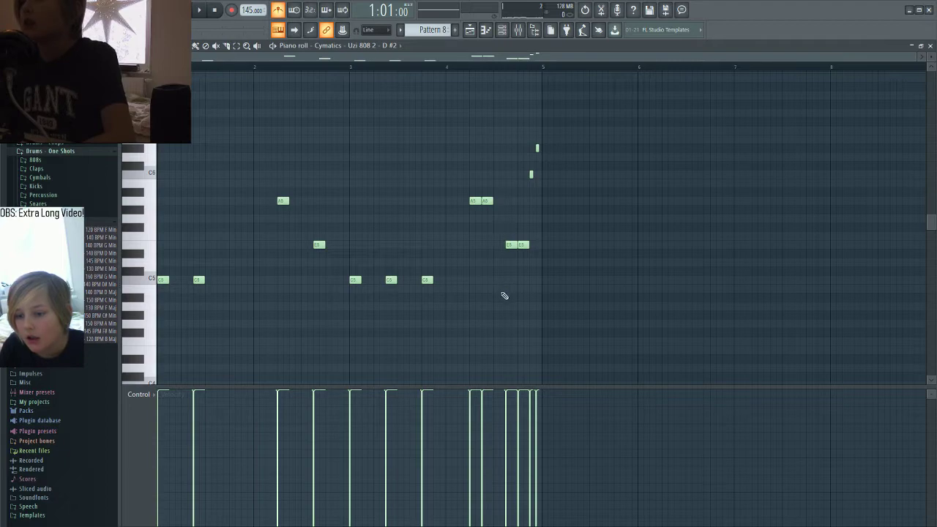
Step: Add a low-velocity C5 note on step 9 of bar 4 and play back the bass line
scroll(503, 294, up, 3)
scroll(495, 278, down, 5)
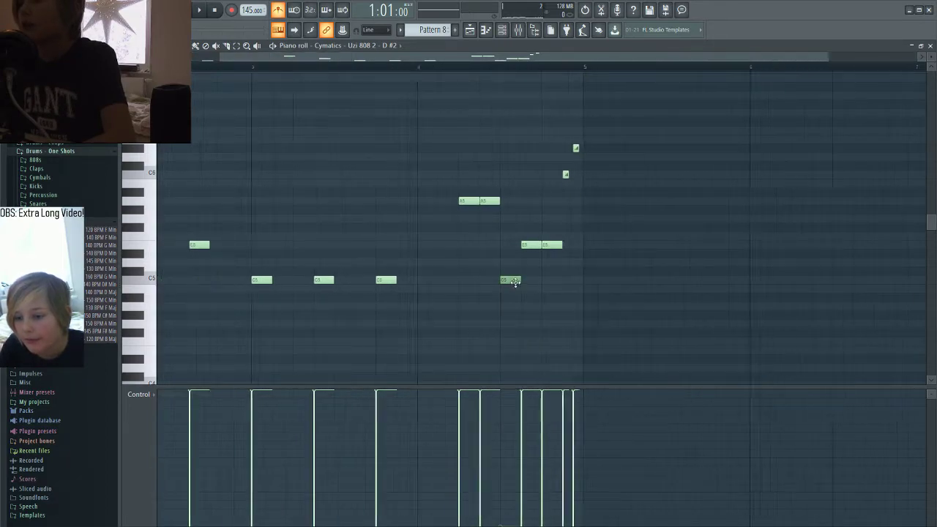
key(space)
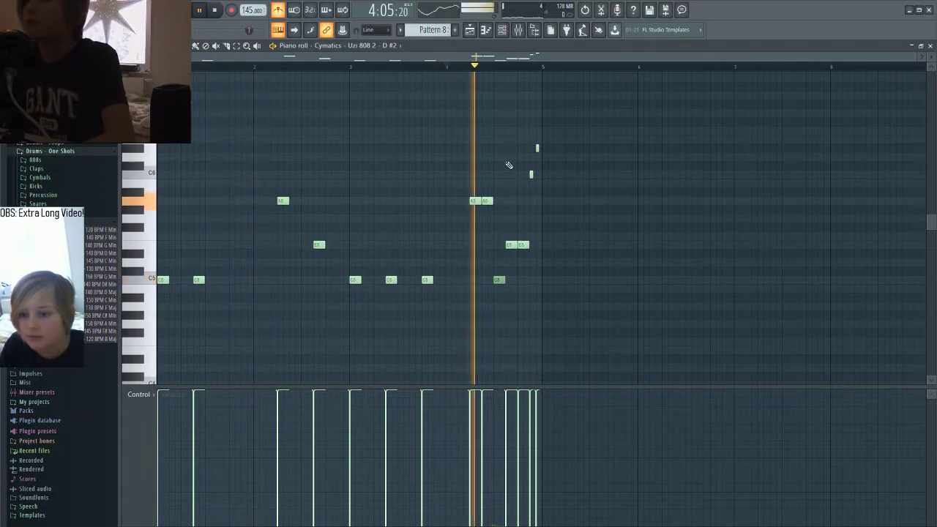
Step: Return to the playlist, turn off the metronome, and unmute Track 1 while playing the song
click(930, 45)
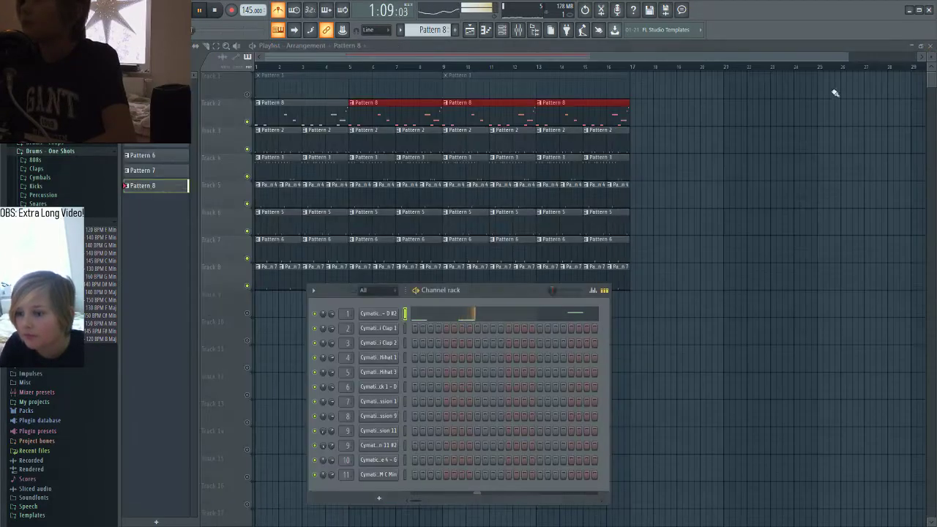
click(371, 68)
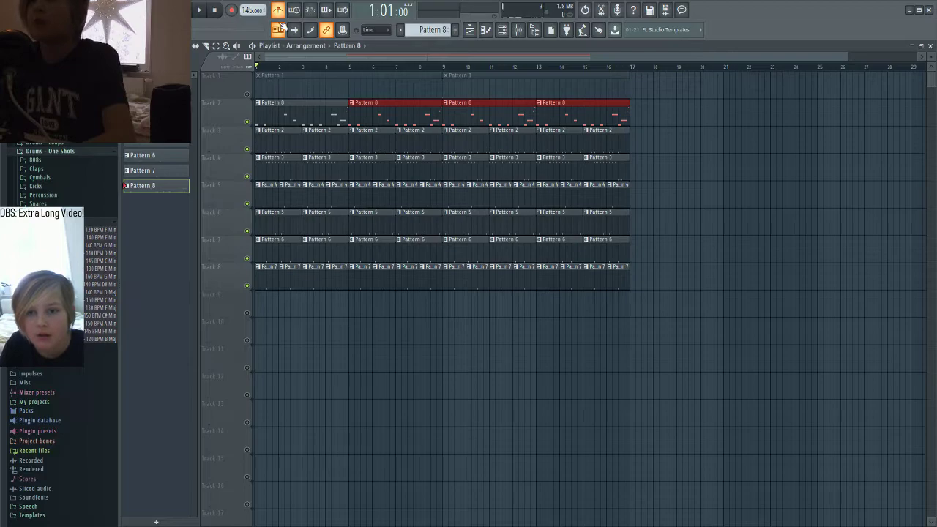
click(397, 369)
right_click(396, 365)
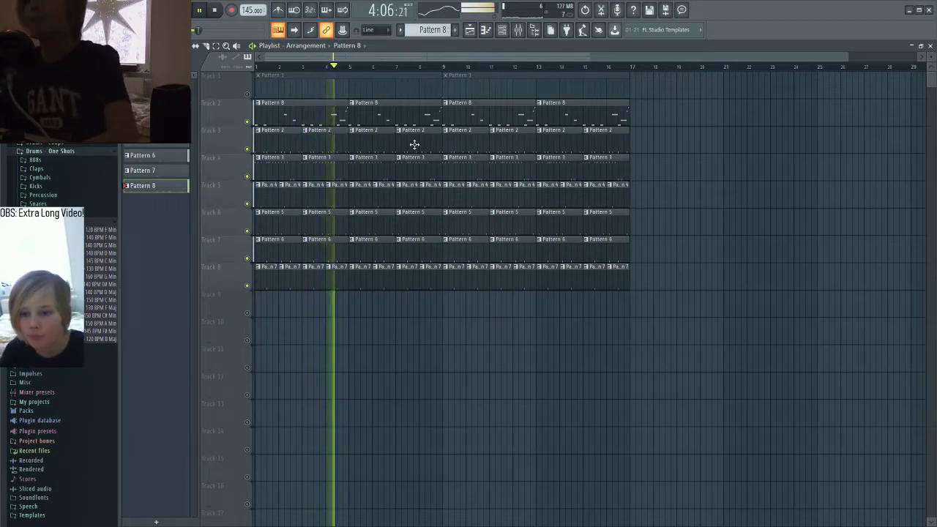
click(247, 95)
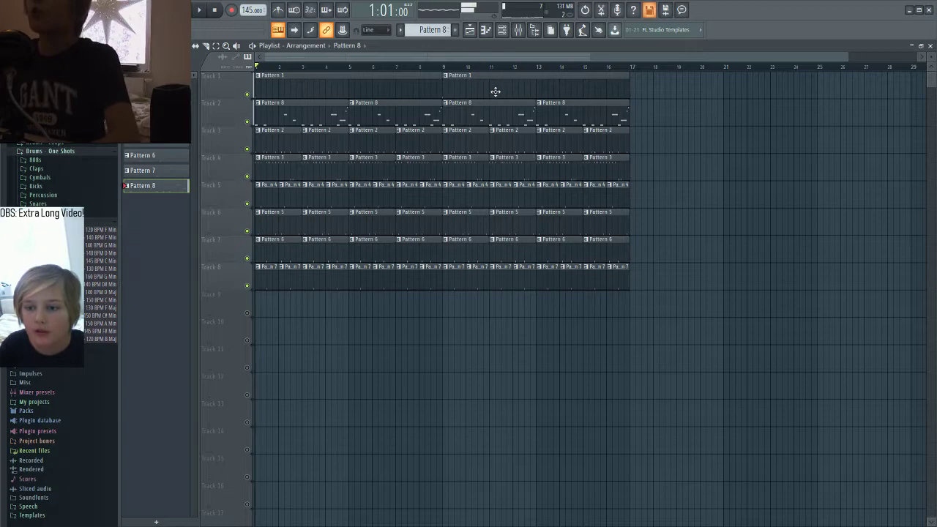
Step: Select every clip in the playlist and move the whole arrangement so it starts at bar 17
key(ctrl+Return)
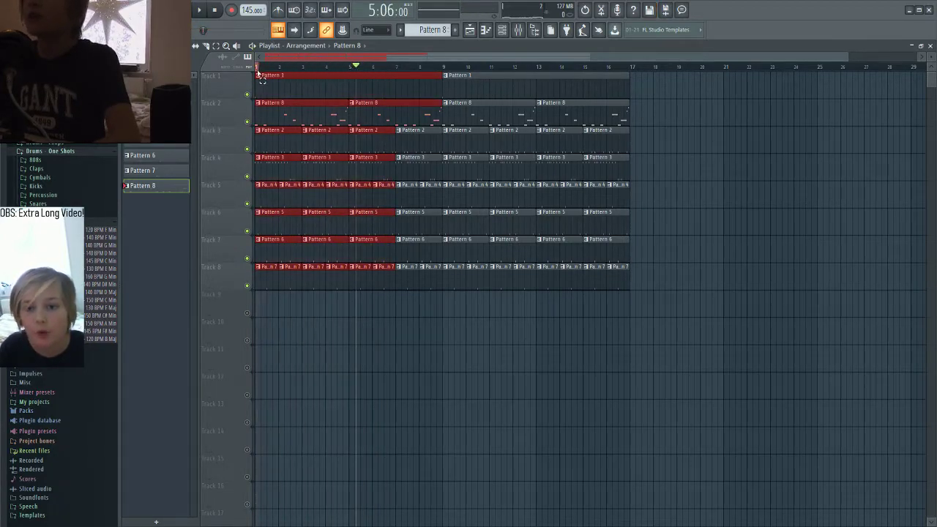
scroll(678, 109, down, 1)
click(650, 103)
right_click(664, 123)
drag(655, 73, 455, 156)
key(ctrl+a)
drag(296, 86, 632, 90)
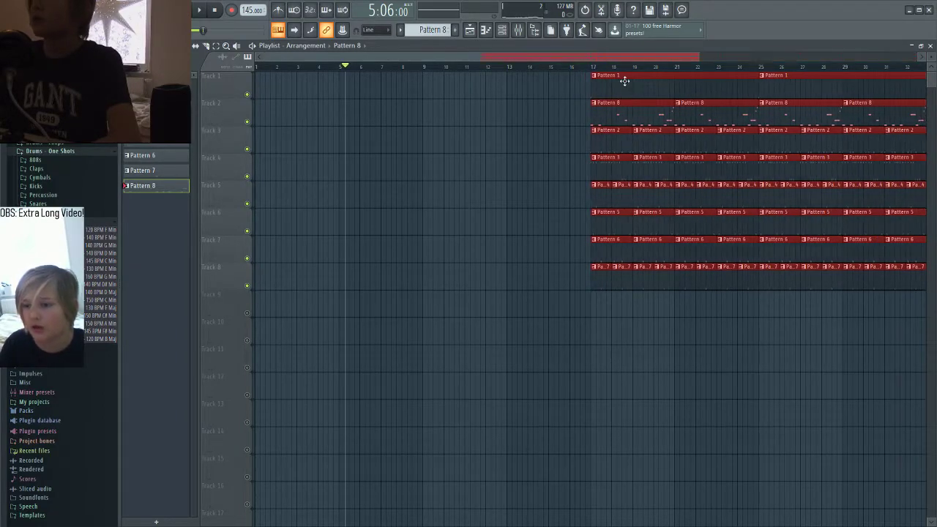
Step: Place a Pattern 1 clip at bar 1 on Track 1, duplicate it to bar 9, and play it back
click(538, 348)
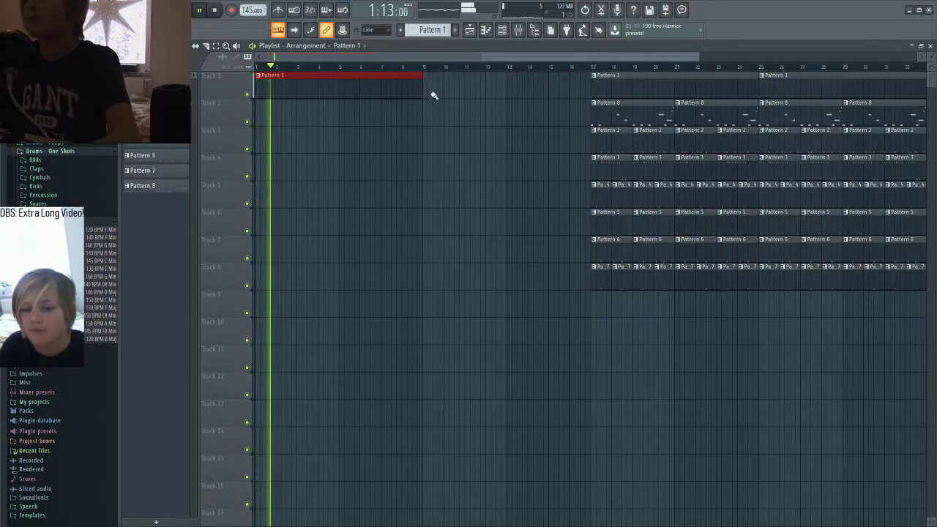
key(ctrl+b)
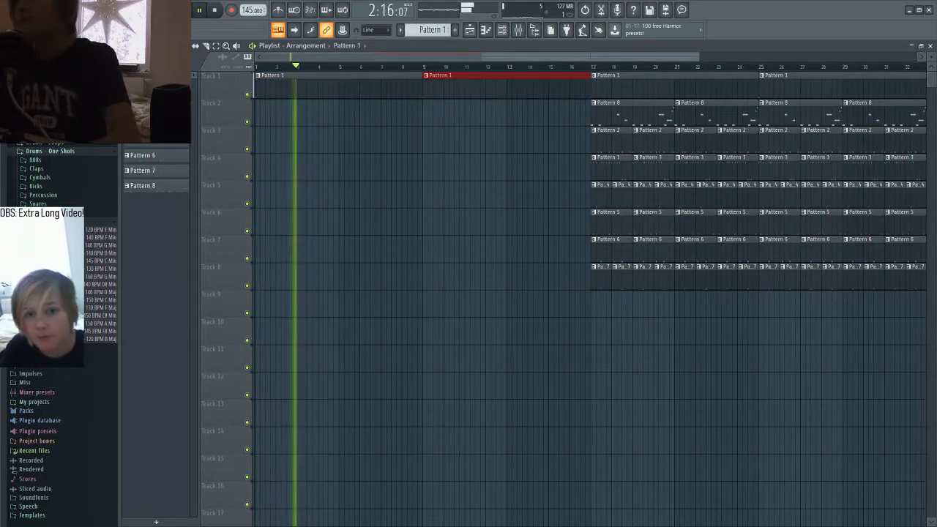
click(87, 10)
click(106, 41)
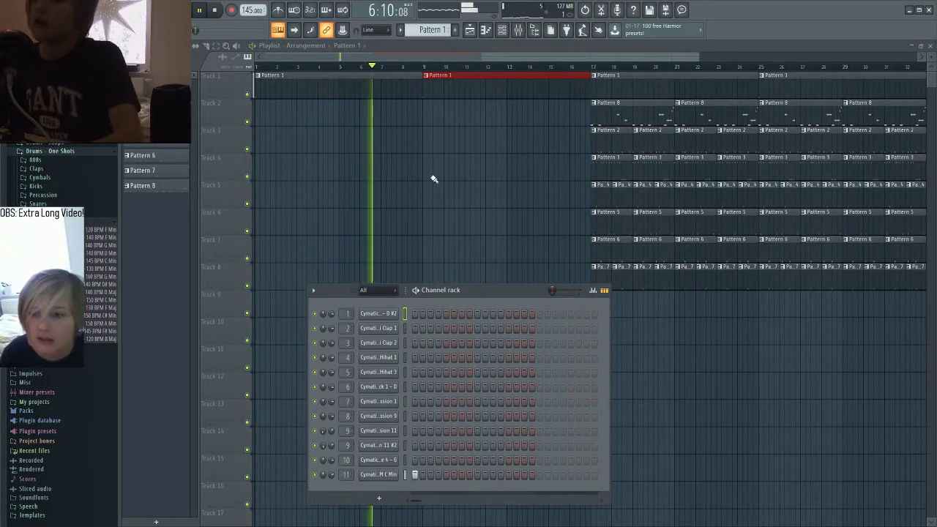
key(space)
Step: Set the song position to bar 9 and create a volume automation clip for the Uzi Fearless Melody Loop channel
click(423, 68)
click(86, 10)
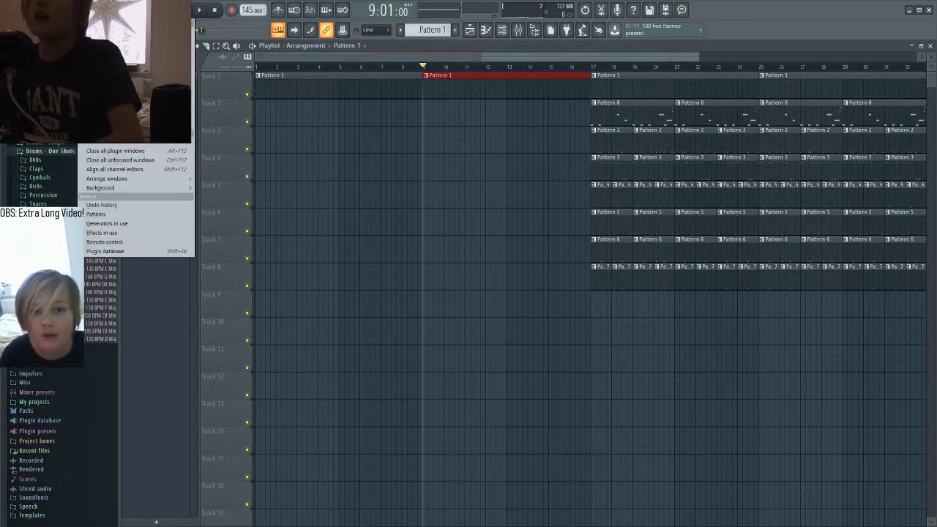
click(502, 30)
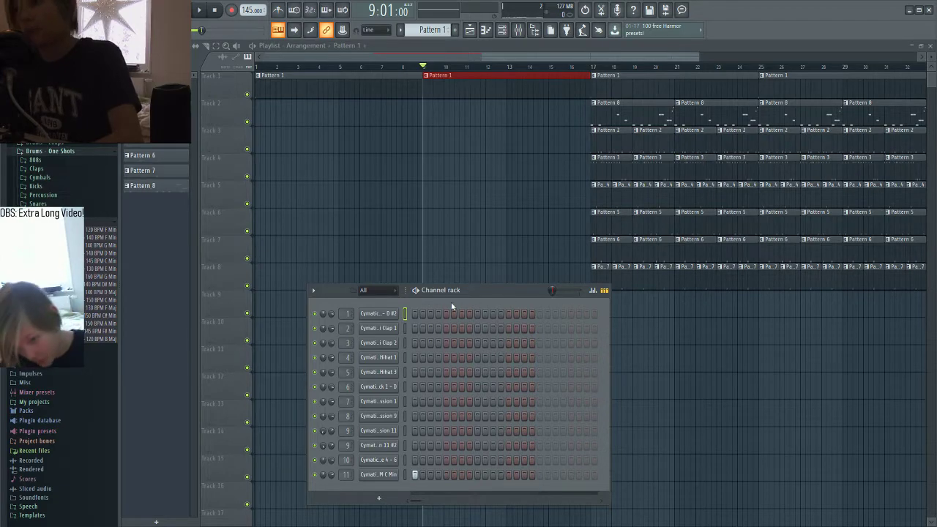
click(395, 480)
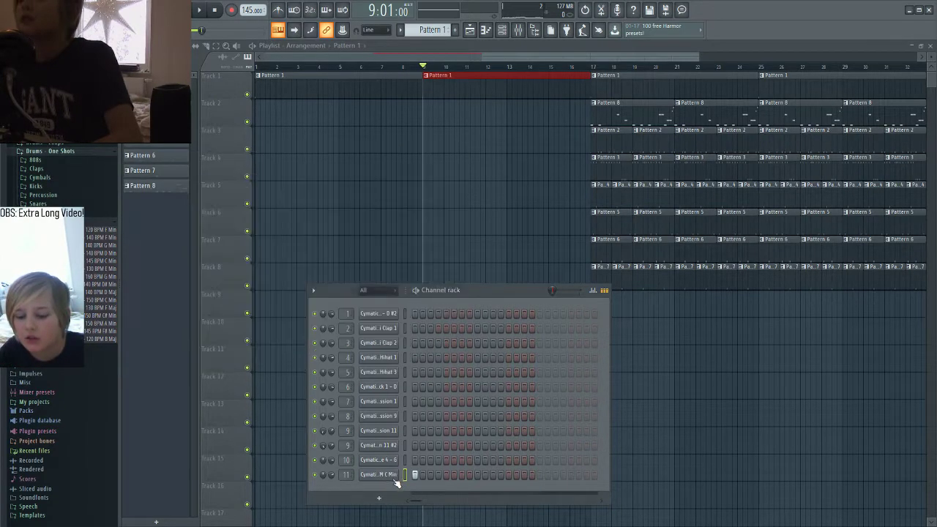
right_click(330, 474)
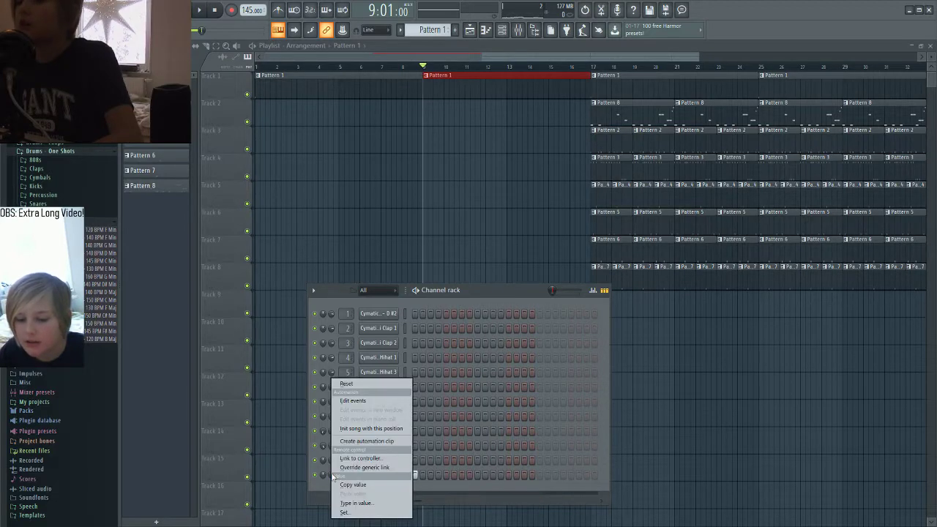
click(358, 442)
drag(333, 289, 306, 390)
Step: Add a control point at bar 9 in the melody loop's volume automation clip on Track 9
scroll(420, 318, up, 3)
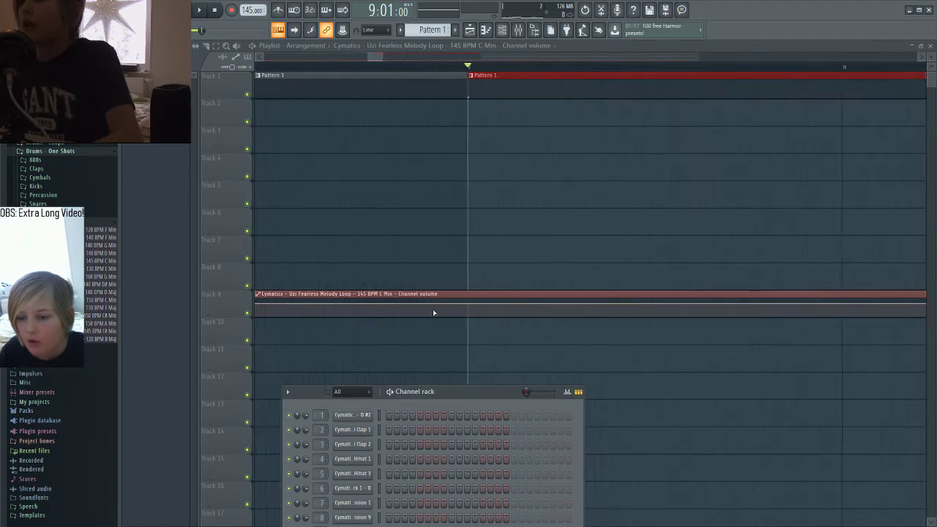
scroll(554, 335, up, 5)
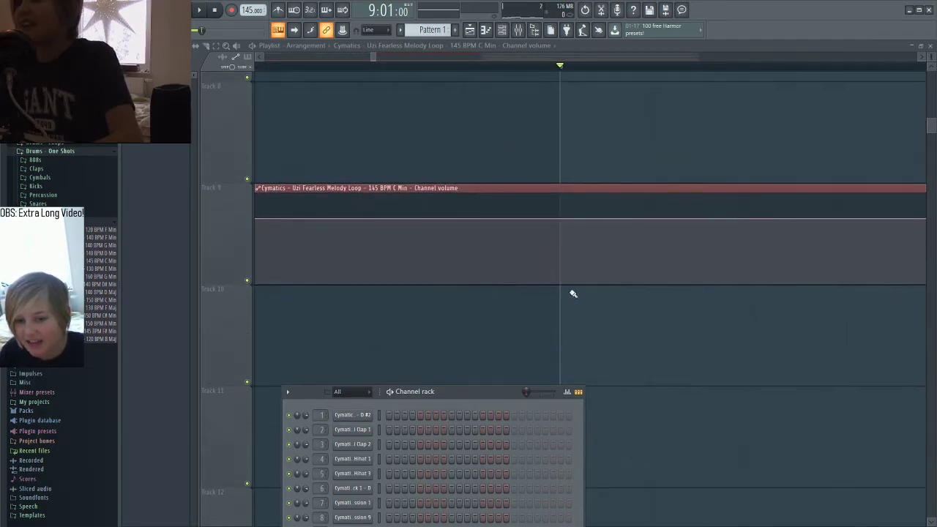
scroll(567, 263, down, 1)
scroll(568, 254, up, 4)
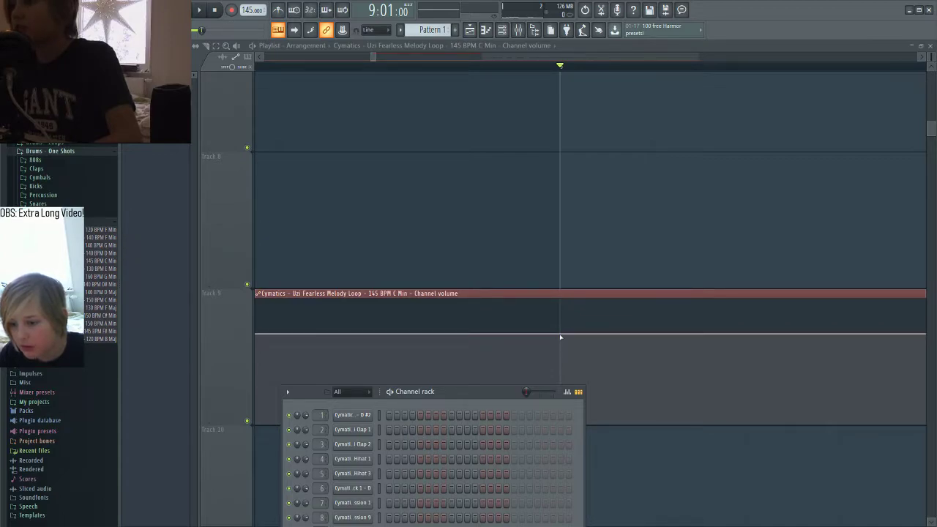
key(F6)
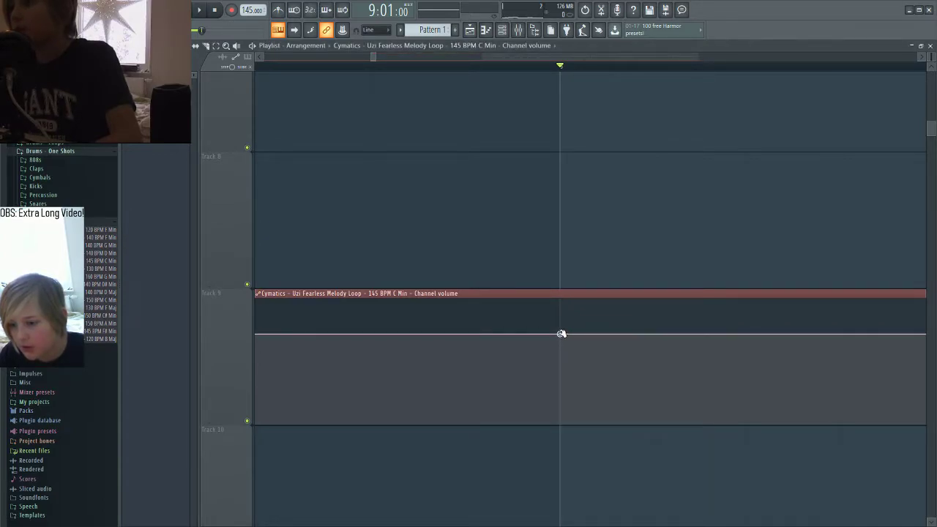
scroll(561, 333, down, 6)
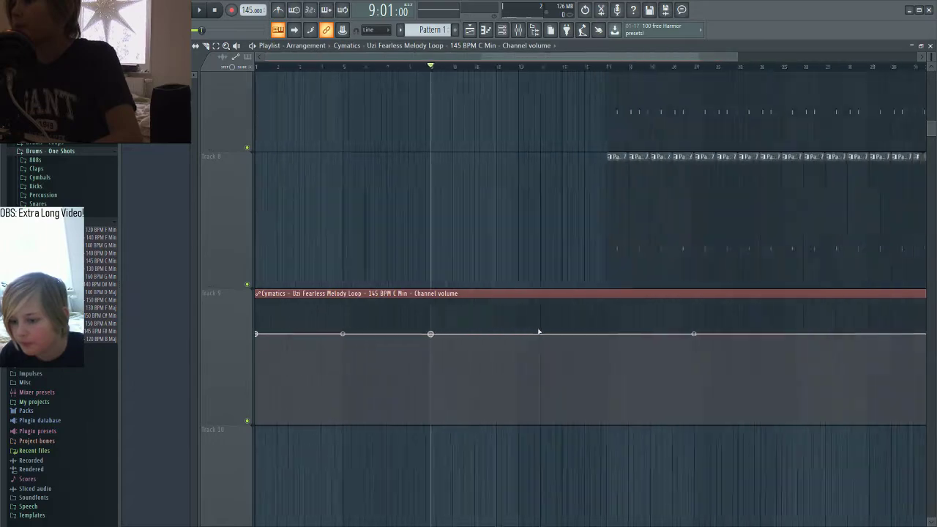
Step: Shape the volume automation into a curved fade-in from silence at bar 1 to the bar 9 point, and play it
scroll(334, 380, down, 5)
scroll(326, 374, up, 2)
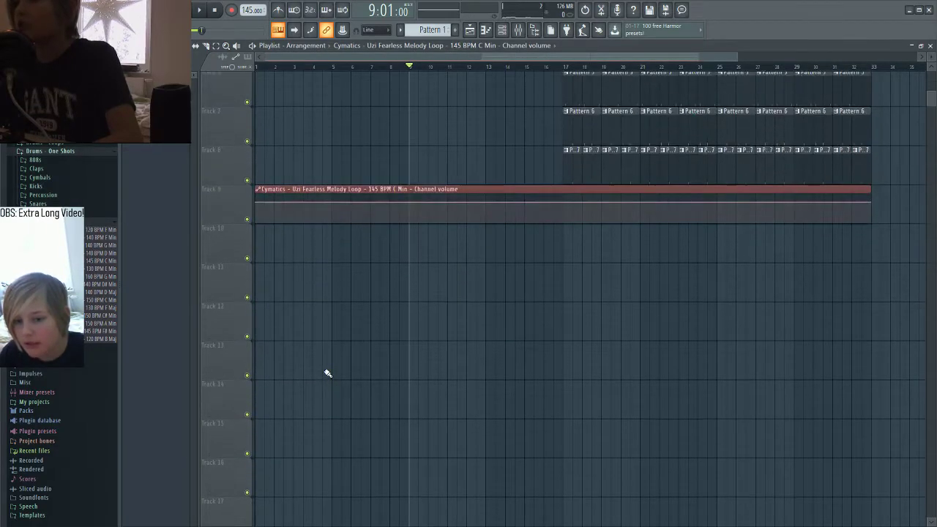
scroll(333, 372, up, 5)
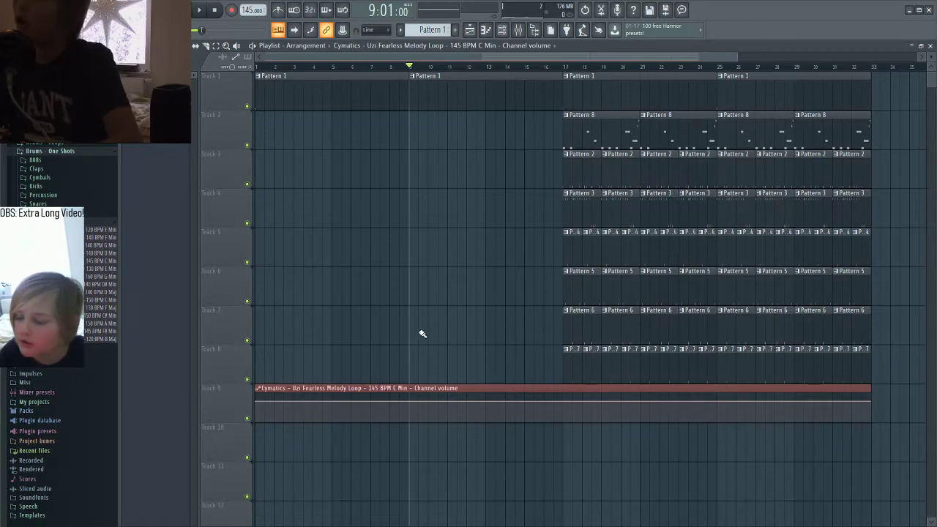
scroll(422, 334, down, 4)
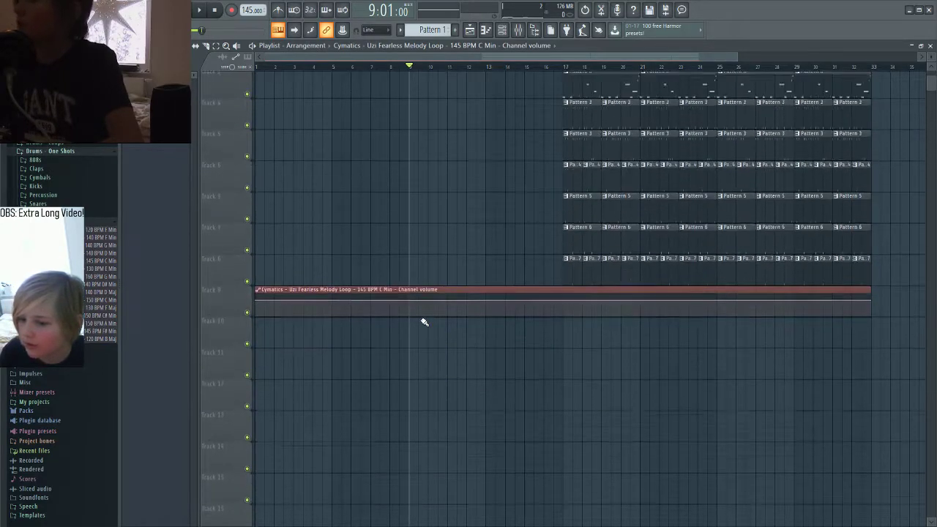
scroll(423, 320, down, 5)
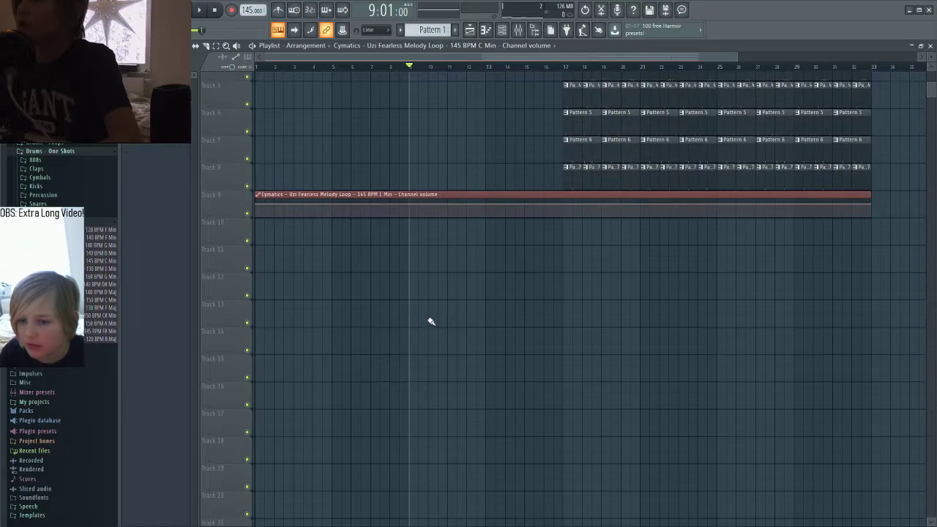
scroll(447, 322, up, 3)
scroll(447, 329, down, 5)
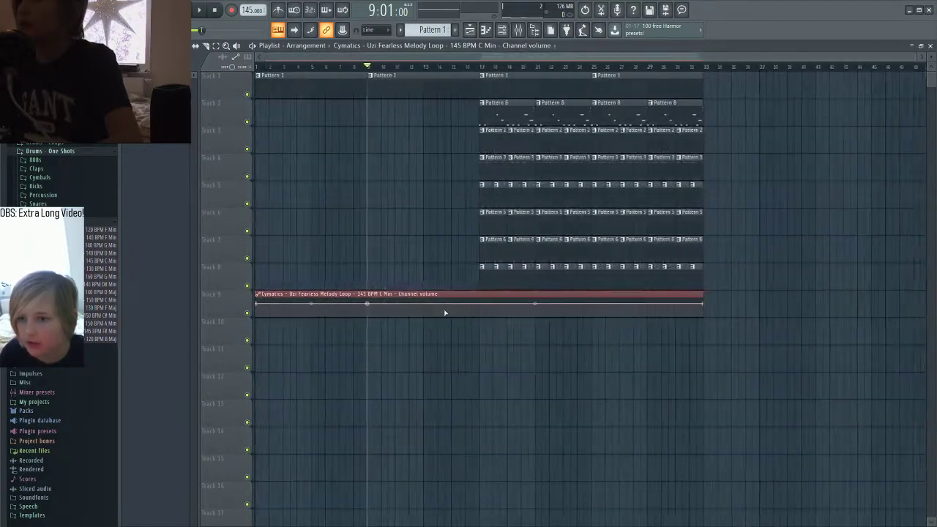
scroll(381, 344, up, 2)
scroll(381, 334, down, 2)
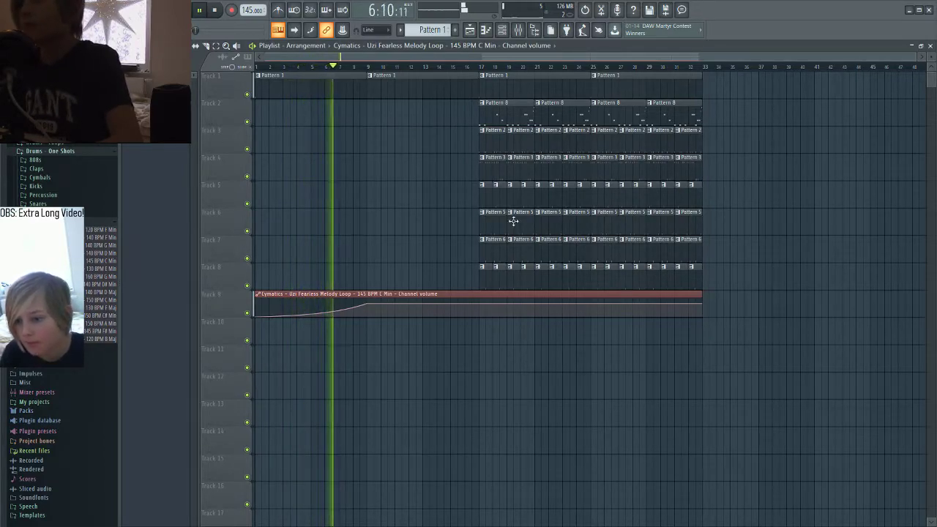
Step: Place four consecutive Pattern 6 clips on Track 7 from bar 9 up to bar 17
click(489, 252)
click(368, 253)
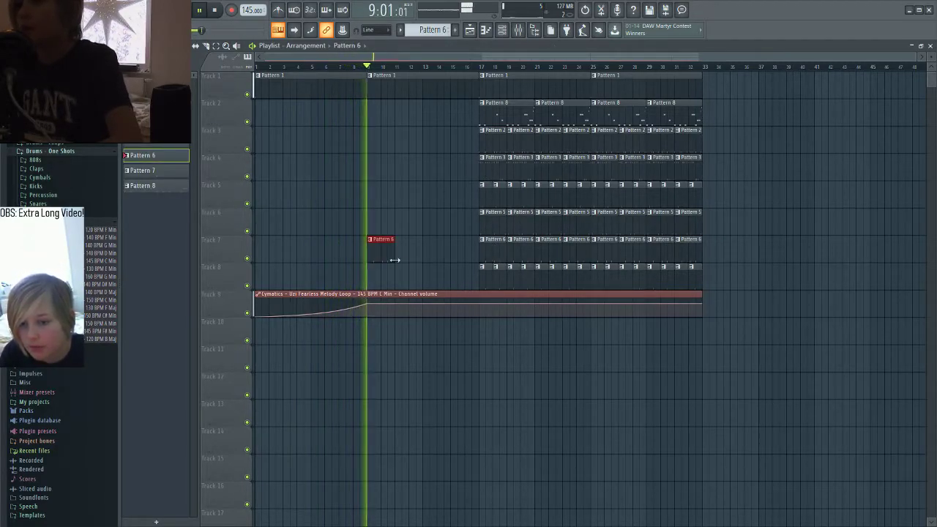
click(415, 262)
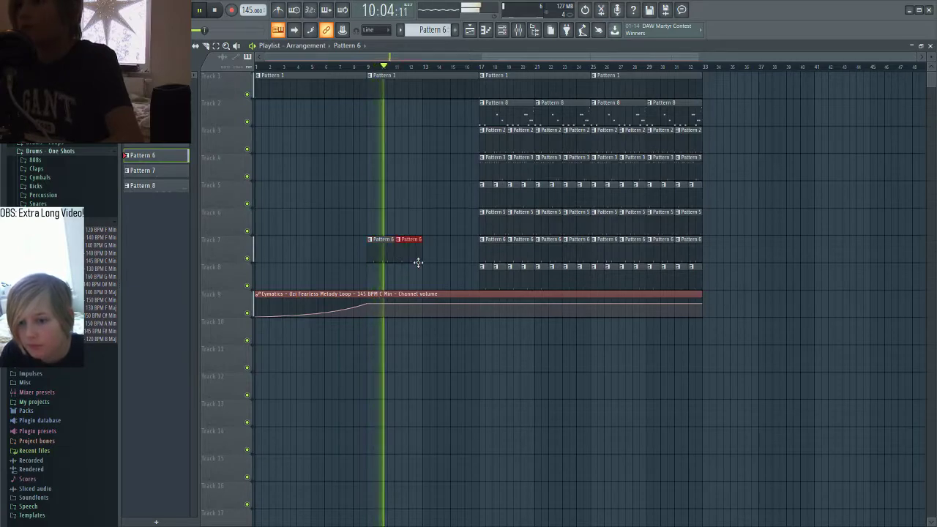
click(437, 253)
click(462, 255)
drag(547, 372, 564, 398)
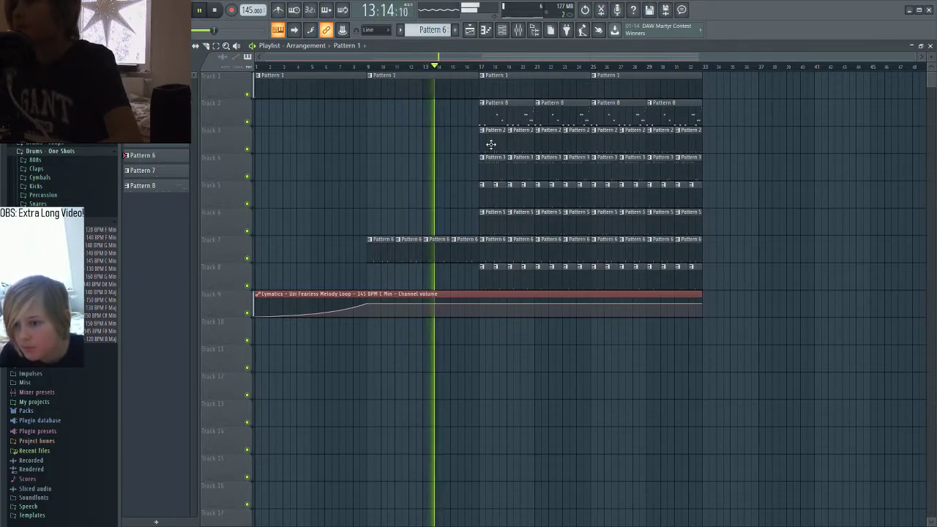
Step: Add a Pattern 3 clip on Track 4 ending at bar 17, trim it to about the last half bar, and play the transition
click(495, 170)
click(459, 174)
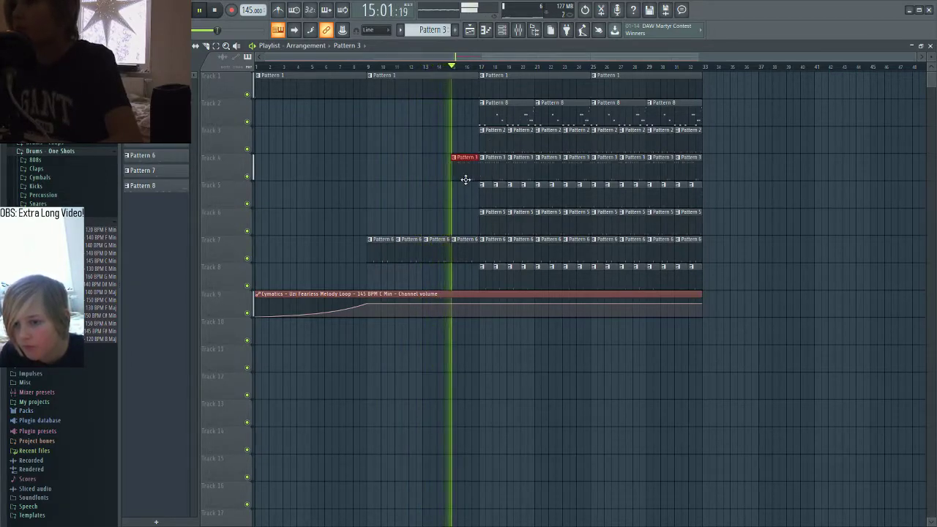
drag(453, 176, 471, 174)
scroll(471, 174, up, 3)
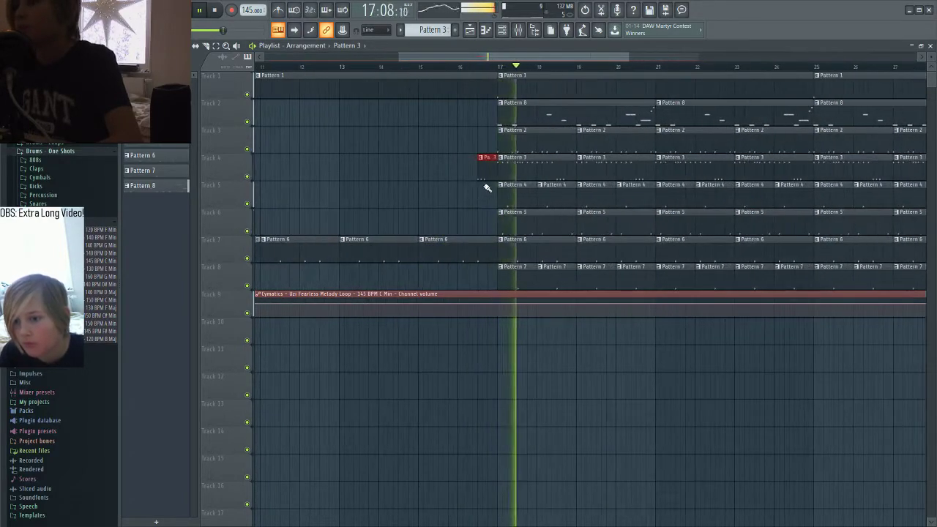
scroll(488, 188, down, 3)
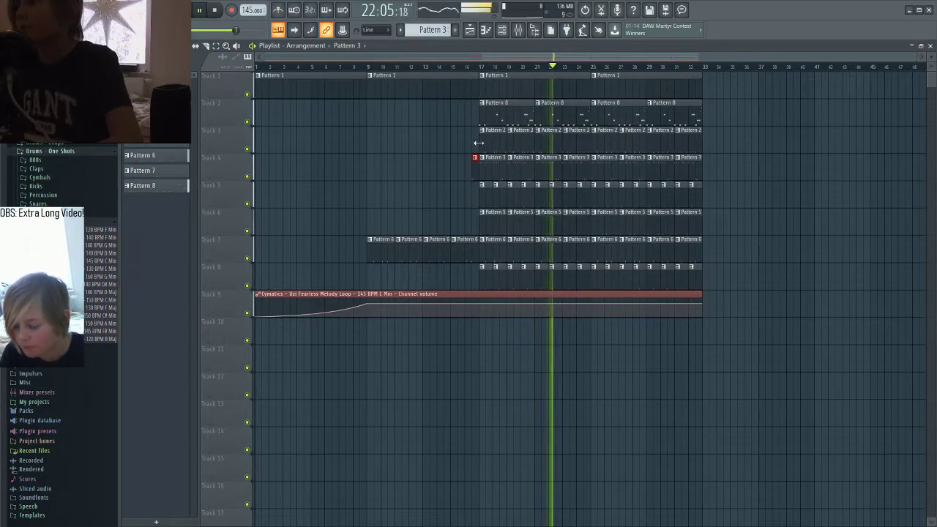
key(space)
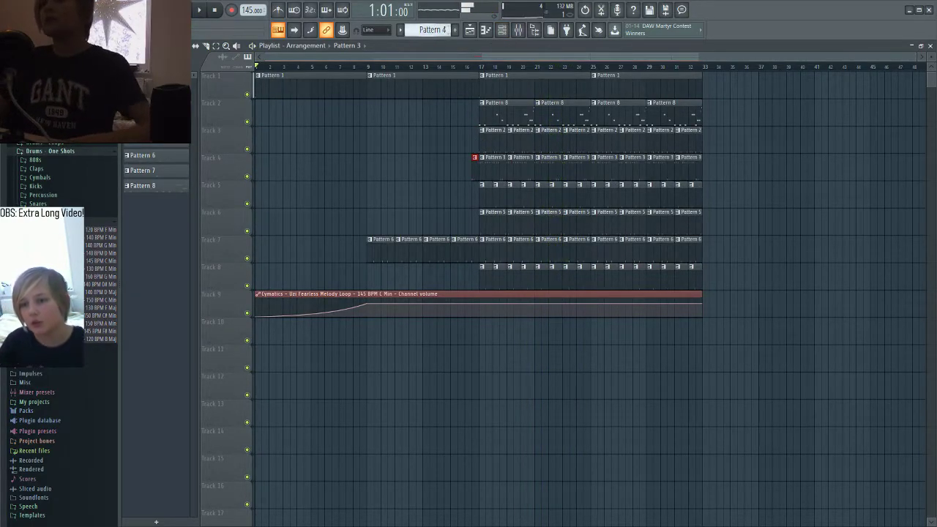
Step: Reopen the Uzi 808 2 piano roll in Pattern 8 and lower the E5 note in bar 2 to D#5 during playback
click(88, 8)
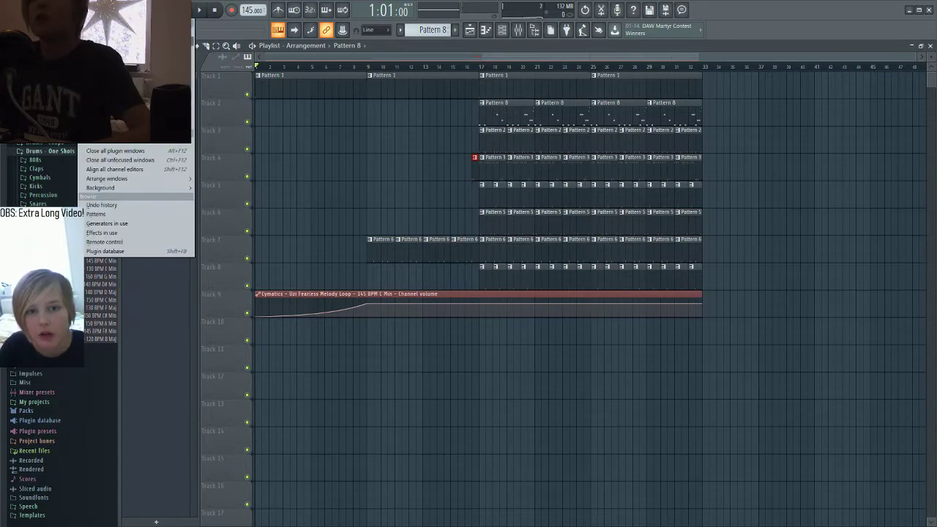
click(103, 45)
click(418, 415)
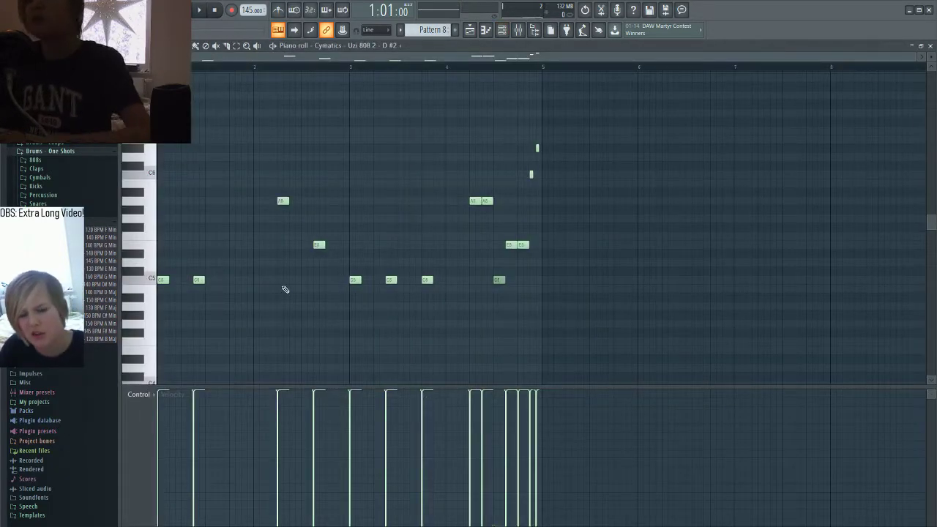
scroll(286, 290, down, 2)
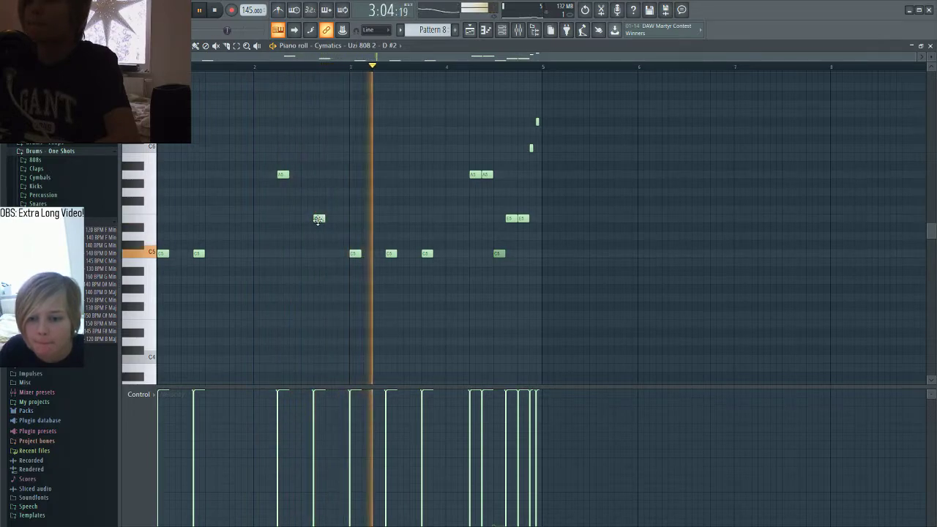
key(space)
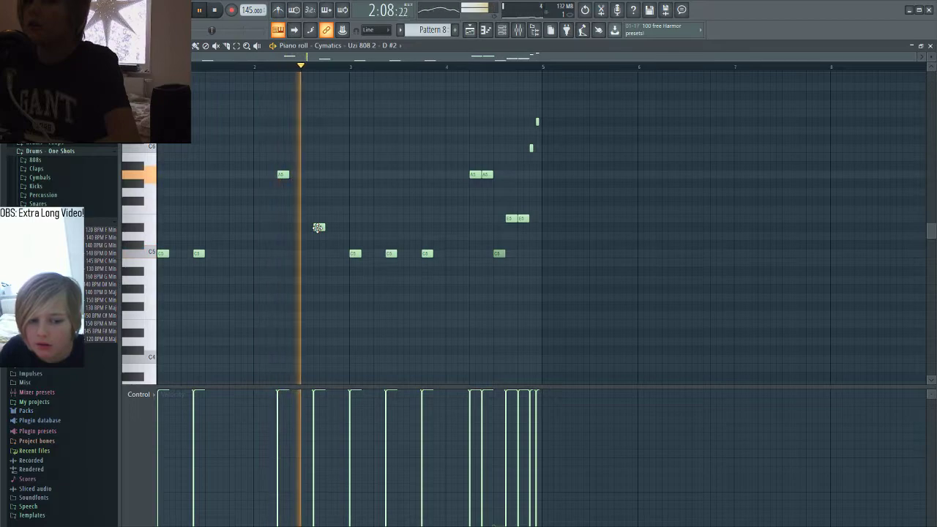
Step: Lower the two E5 notes in bar 4 to D#5 and the three A5 notes in bars 2 and 4 to G#5
drag(537, 216, 515, 227)
ctrl+click(544, 208)
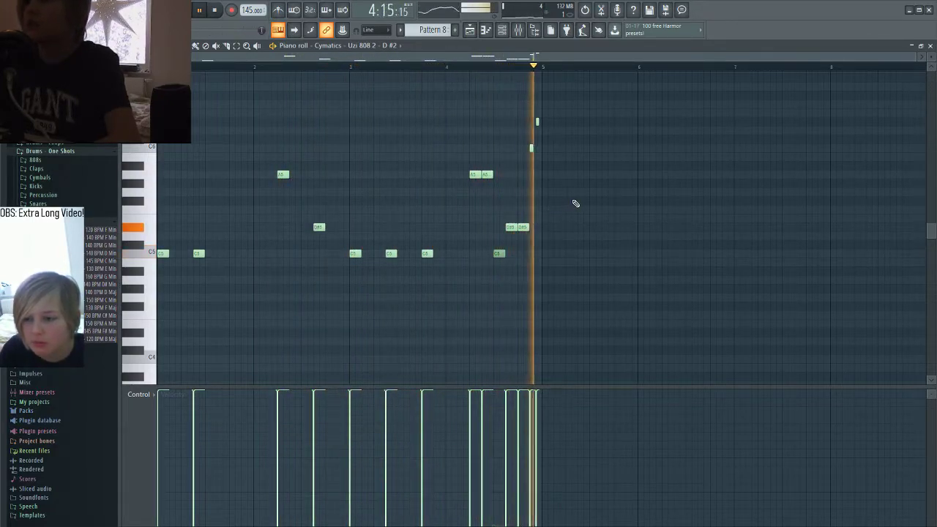
key(space)
drag(514, 179, 264, 196)
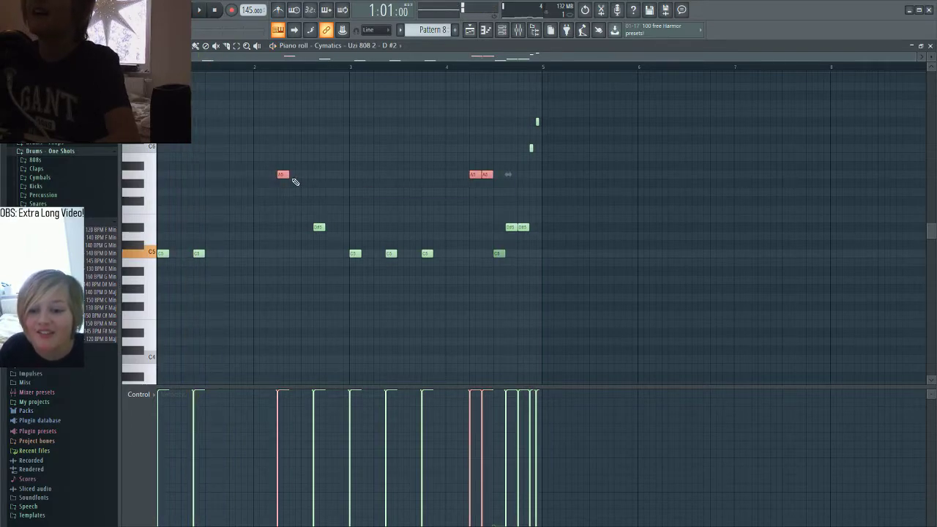
click(929, 45)
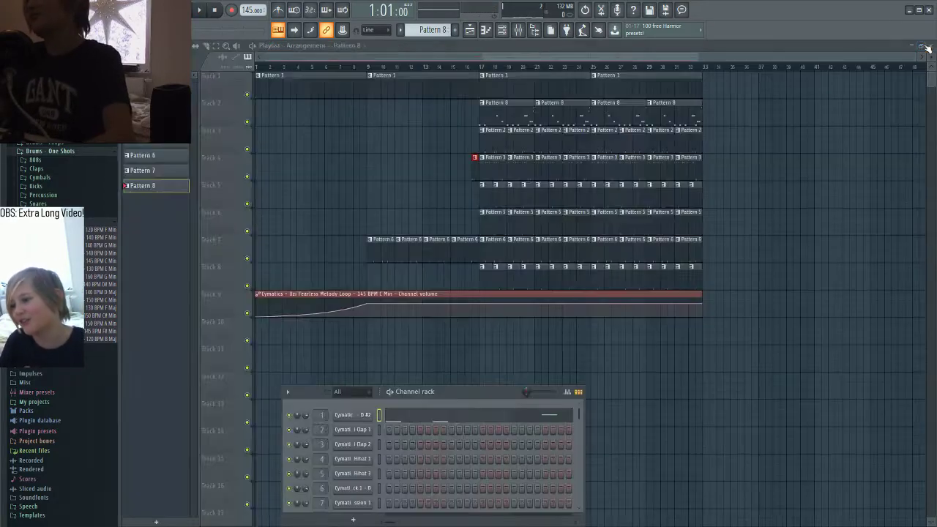
Step: Play the arrangement from bar 17 while viewing the Uzi 808 2 notes to check the revised bass line
click(484, 67)
click(85, 11)
click(110, 42)
click(435, 414)
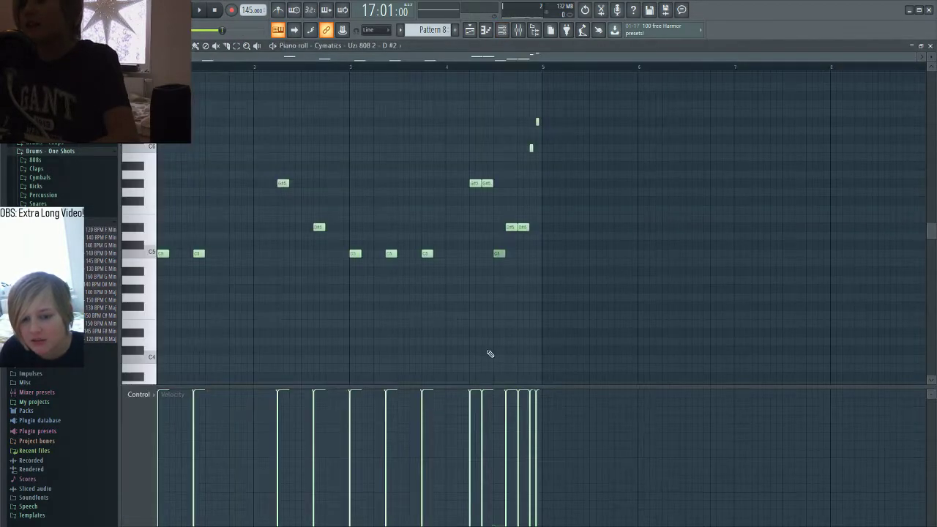
key(space)
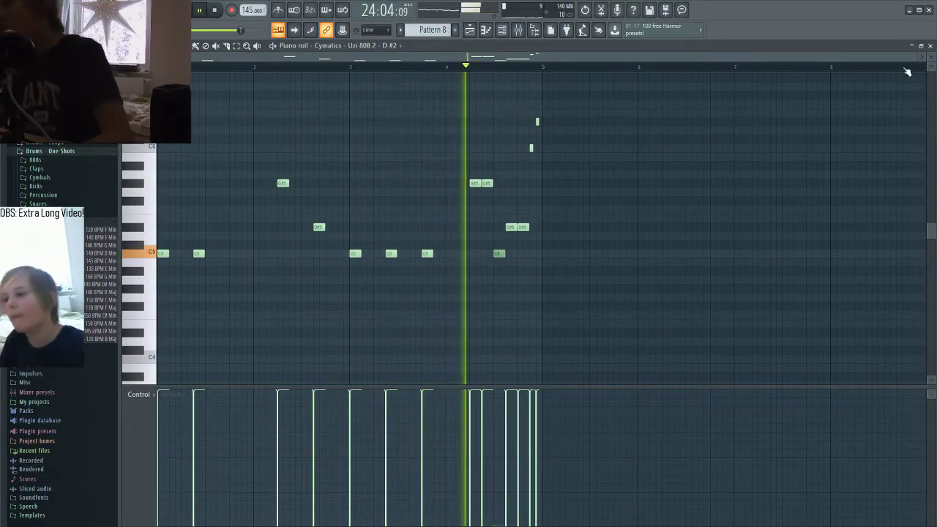
key(F5)
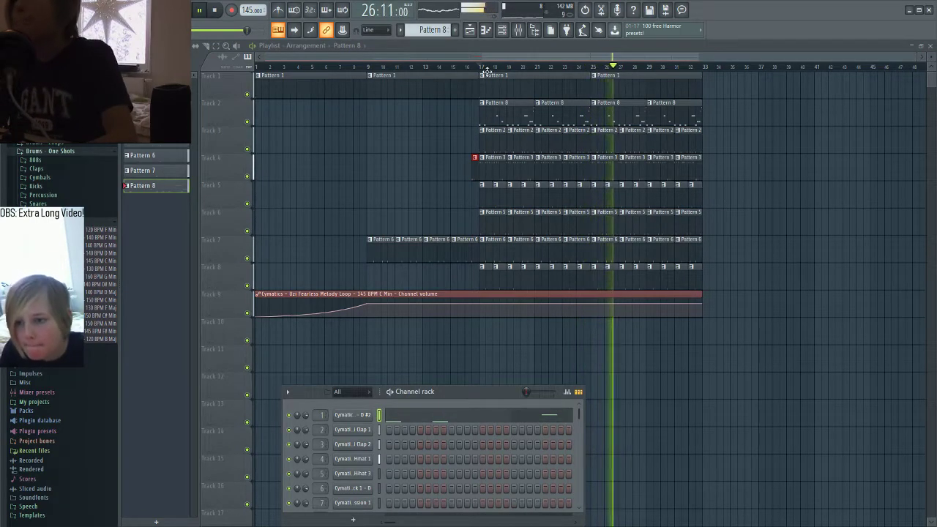
key(space)
Step: Trim the start of the first Pattern 8 clip on Track 2 to the middle of bar 17, and play the drop
scroll(565, 128, up, 3)
click(451, 68)
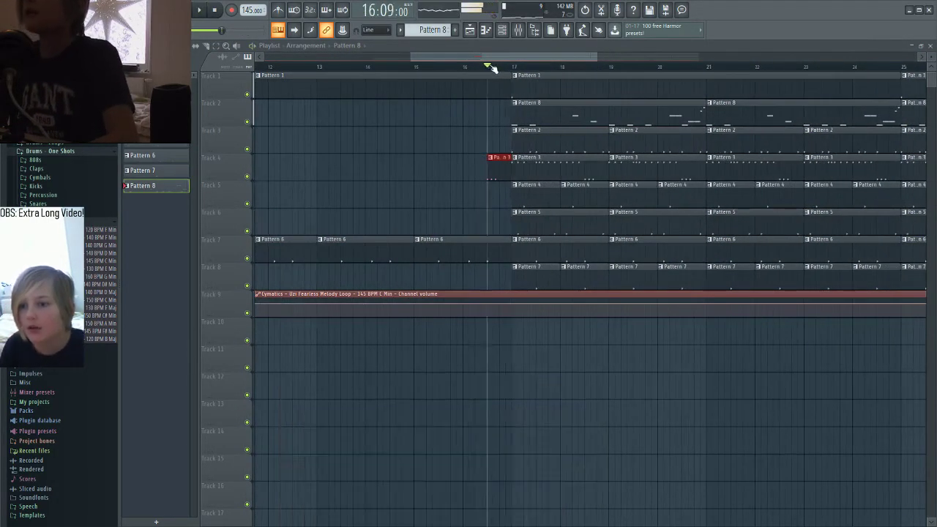
scroll(512, 153, up, 3)
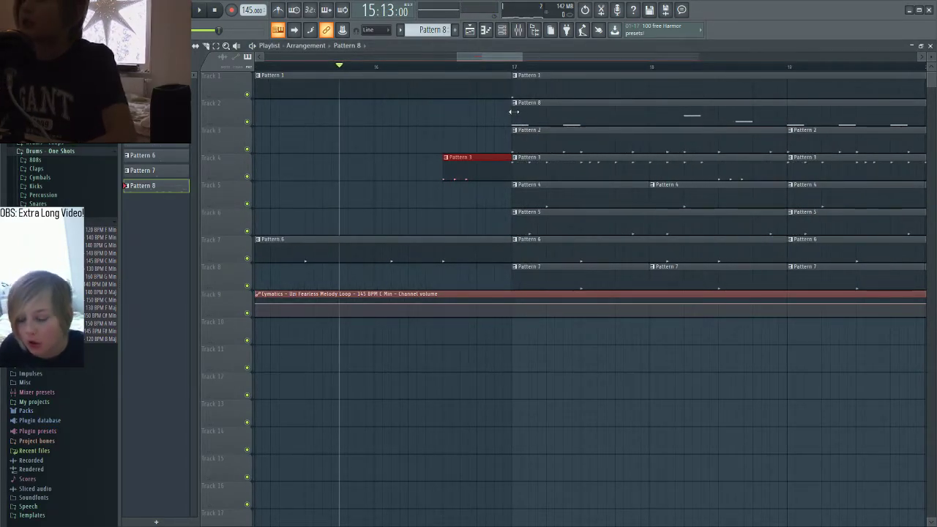
drag(512, 111, 531, 111)
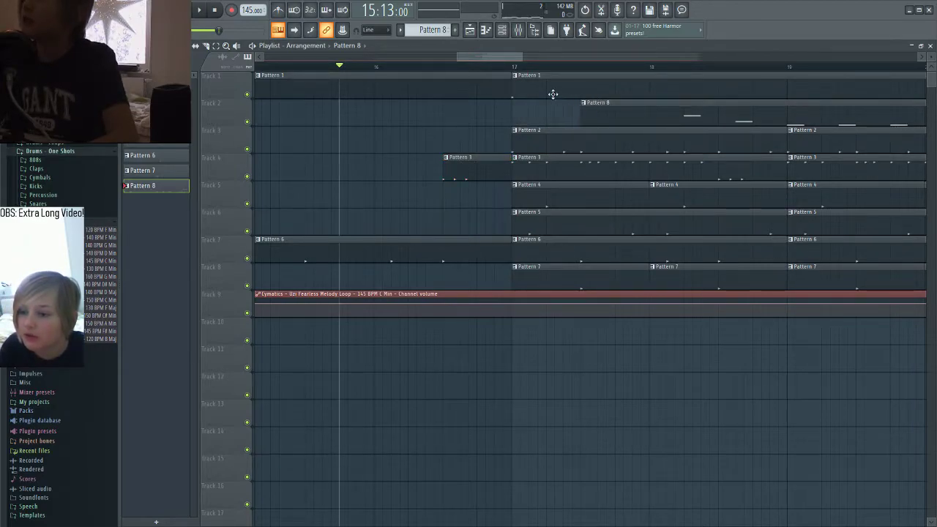
key(space)
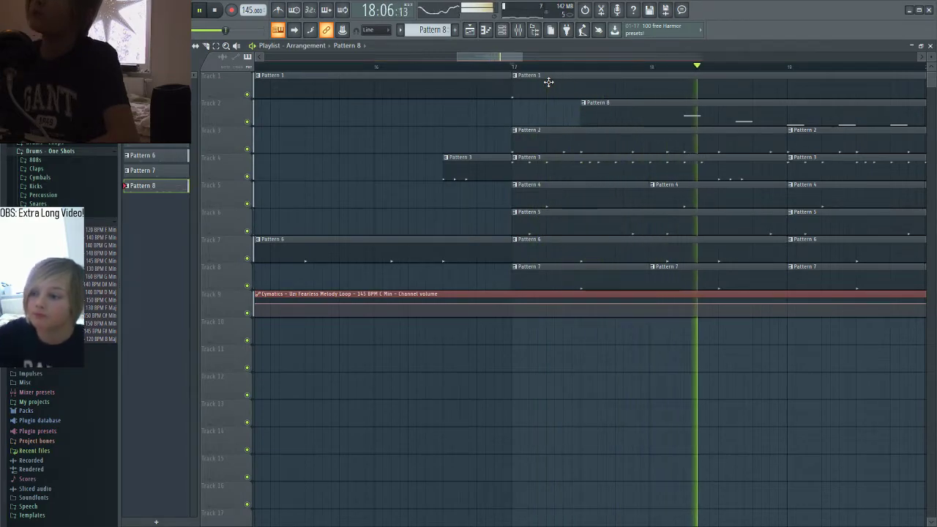
key(space)
Step: Try an earlier start for the first Pattern 8 clip during playback, and return it to the middle of bar 17
drag(582, 110, 568, 109)
key(space)
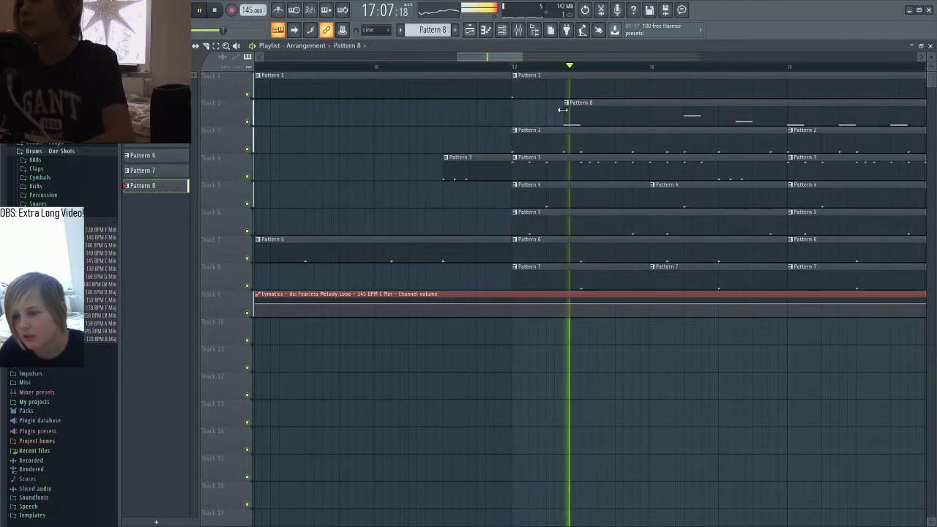
drag(562, 110, 581, 110)
key(space)
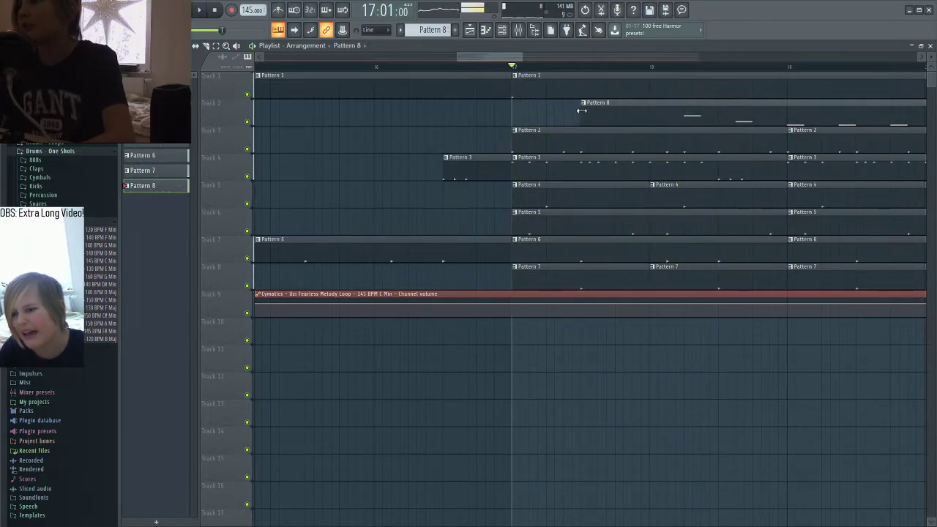
Step: Shorten the Pattern 3 pickup clip on Track 4 to about a quarter bar ending at bar 17, and play the transition
scroll(565, 145, down, 4)
key(space)
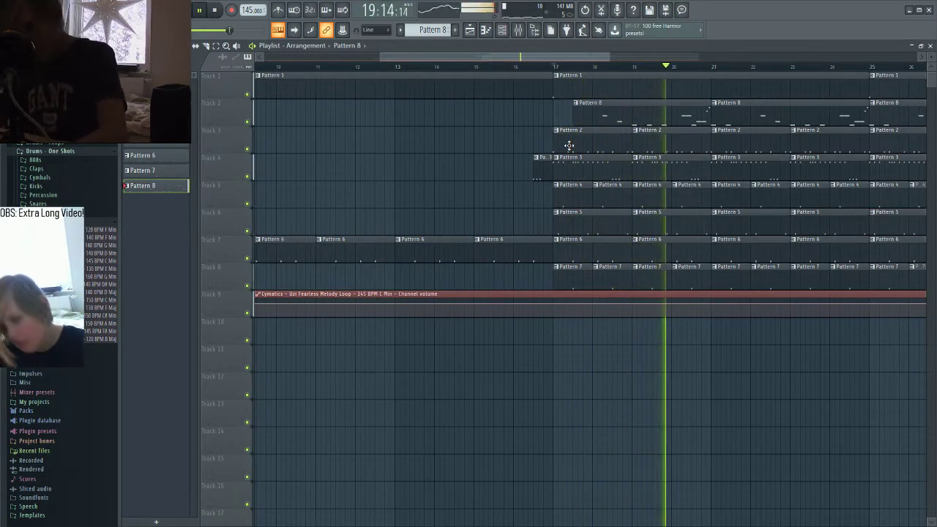
scroll(578, 177, down, 2)
scroll(578, 177, up, 4)
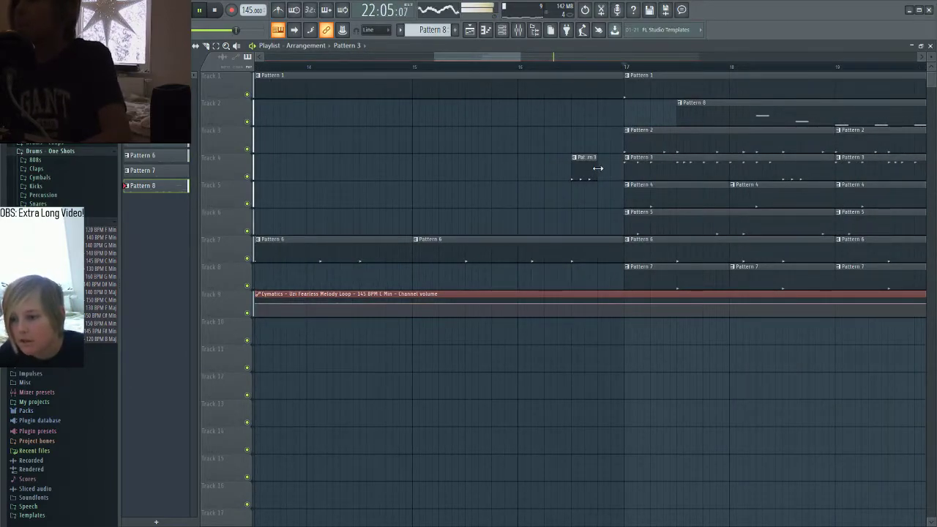
click(522, 70)
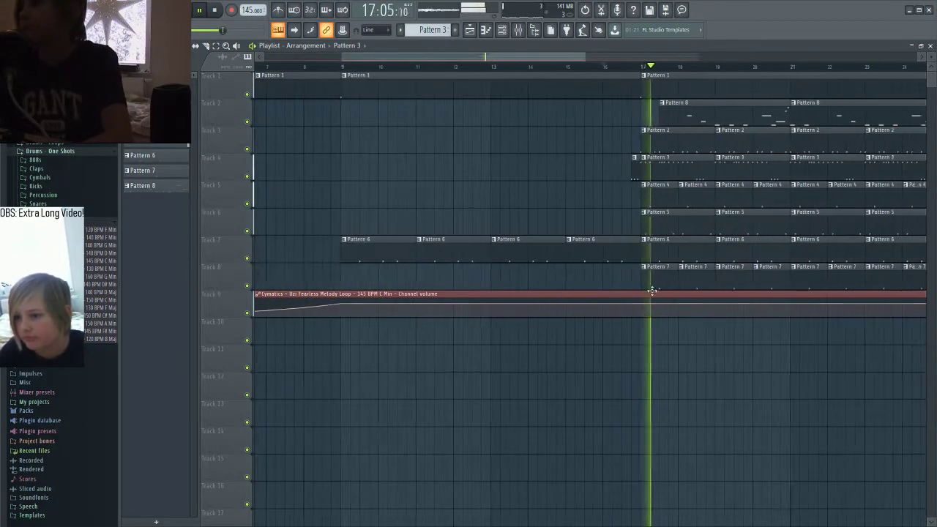
scroll(674, 320, down, 5)
key(space)
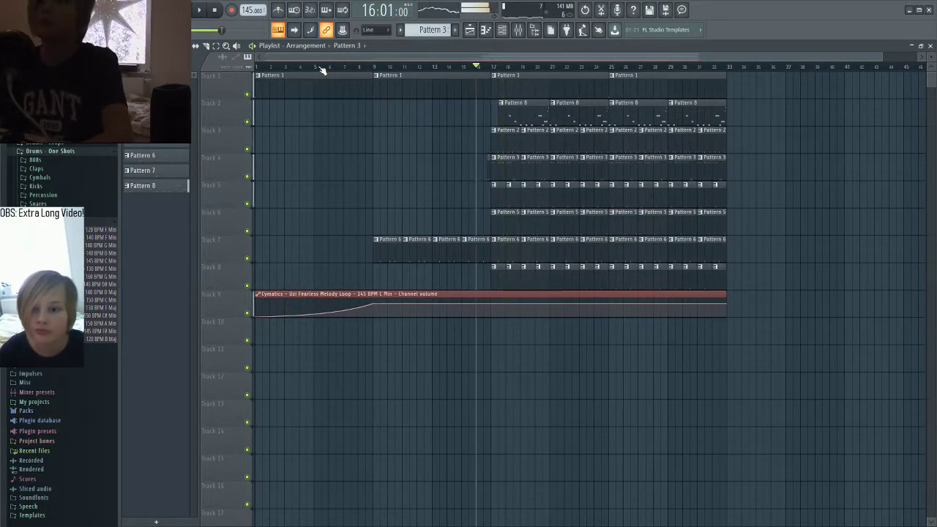
Step: Create an empty Pattern 9 and place the full channel rack where all its channels are visible
click(457, 29)
click(450, 84)
click(86, 10)
click(84, 196)
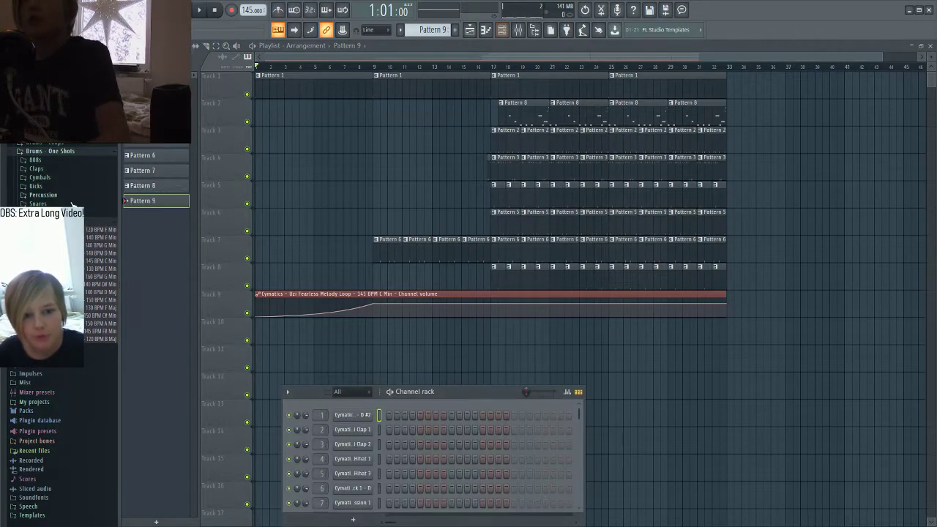
click(68, 222)
drag(292, 393, 184, 293)
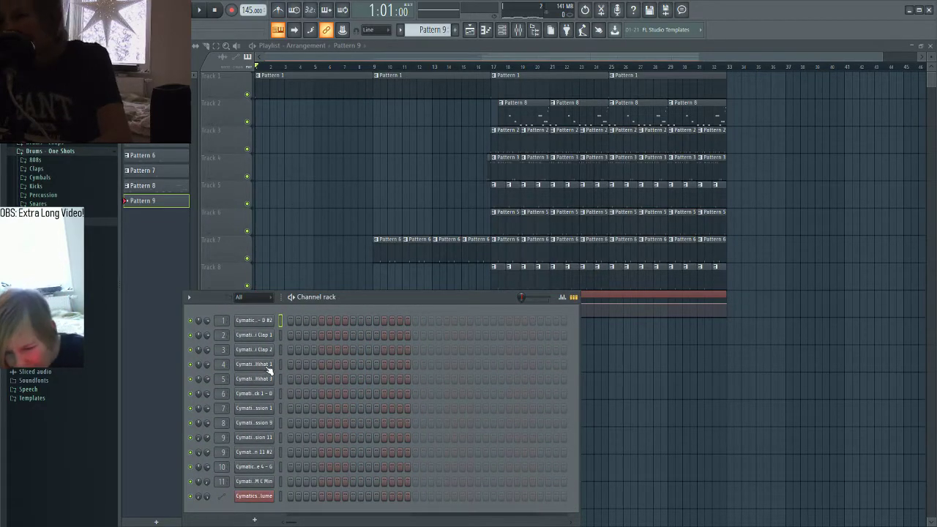
Step: Browse the drum one-shot folders and the other sample packs for a crash cymbal
click(51, 179)
click(56, 188)
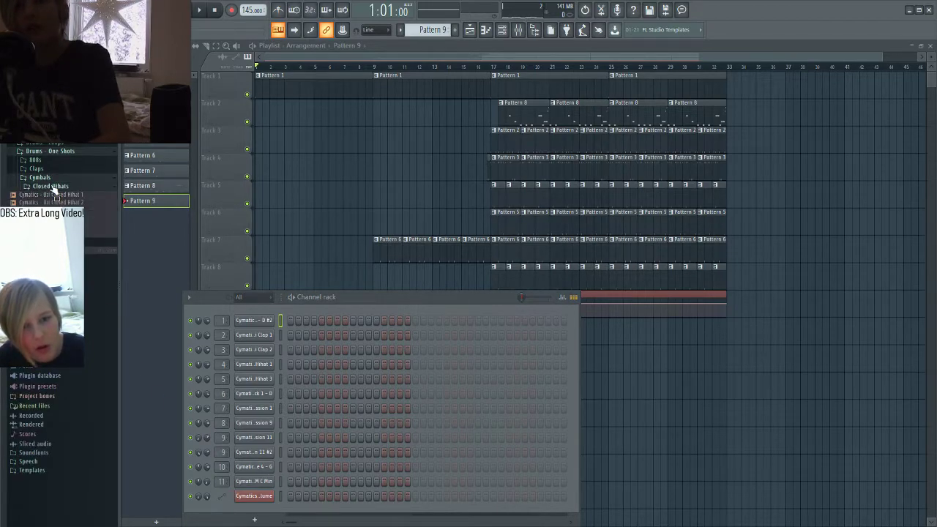
click(52, 188)
click(51, 180)
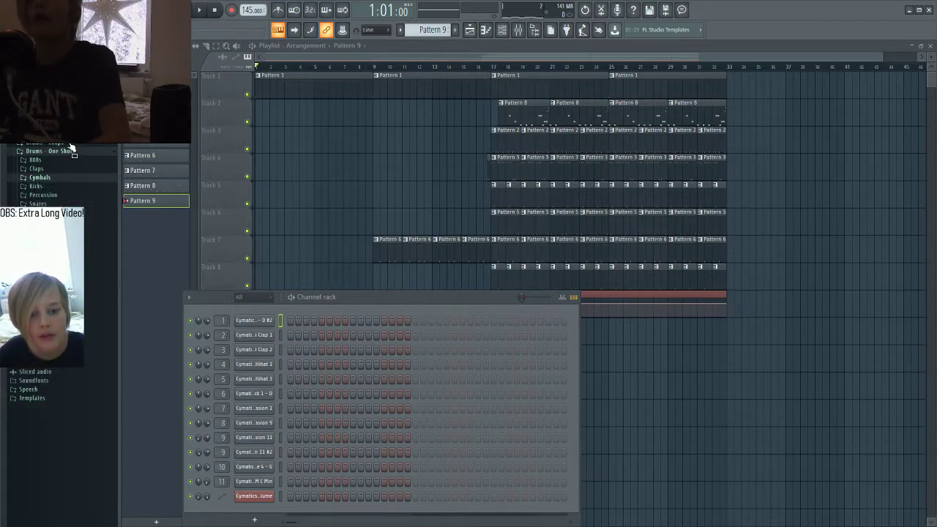
click(52, 213)
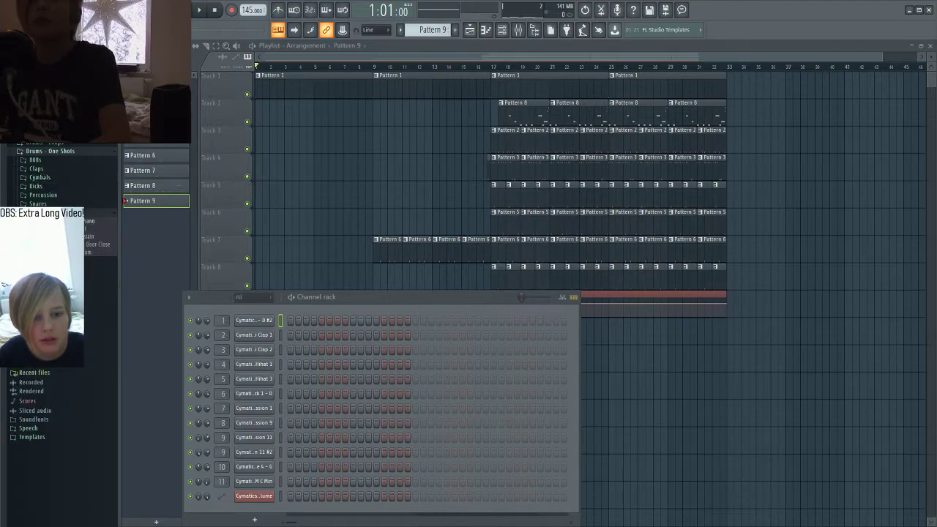
click(54, 201)
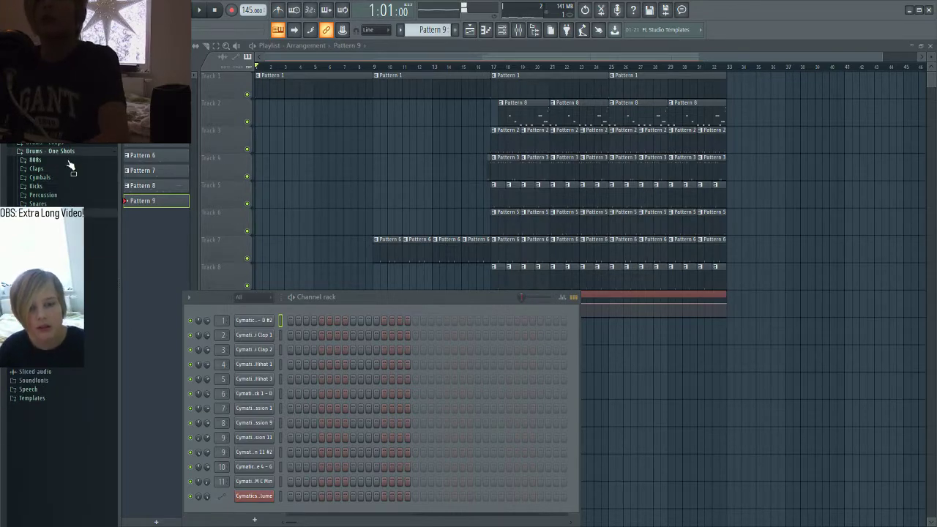
click(44, 129)
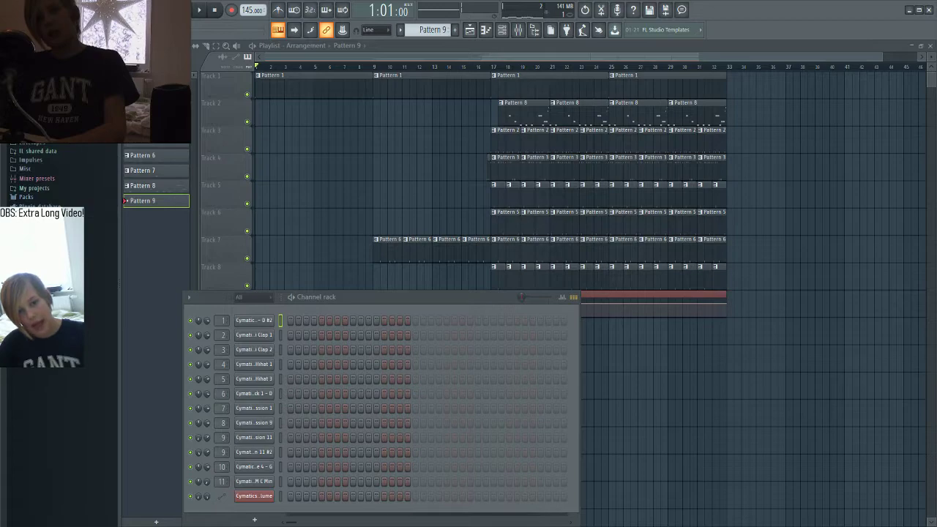
click(26, 197)
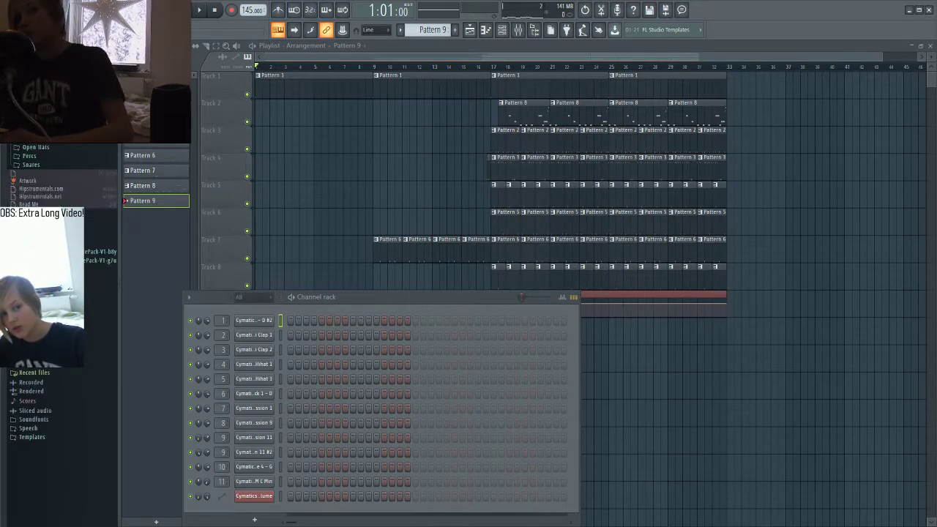
scroll(76, 149, up, 3)
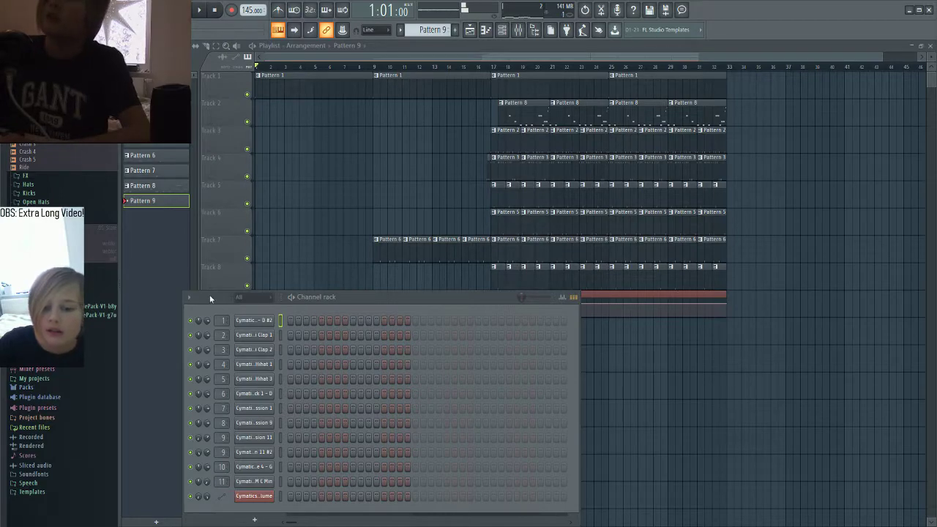
Step: Load the Crash 2 sample as a new channel on mixer track 12 and add a hit on its first step in Pattern 9
drag(209, 294, 249, 151)
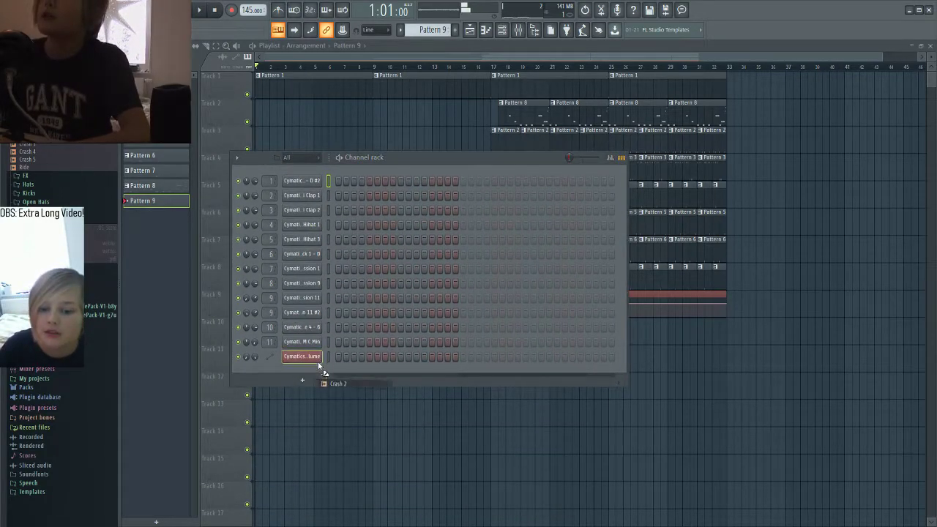
drag(318, 360, 304, 373)
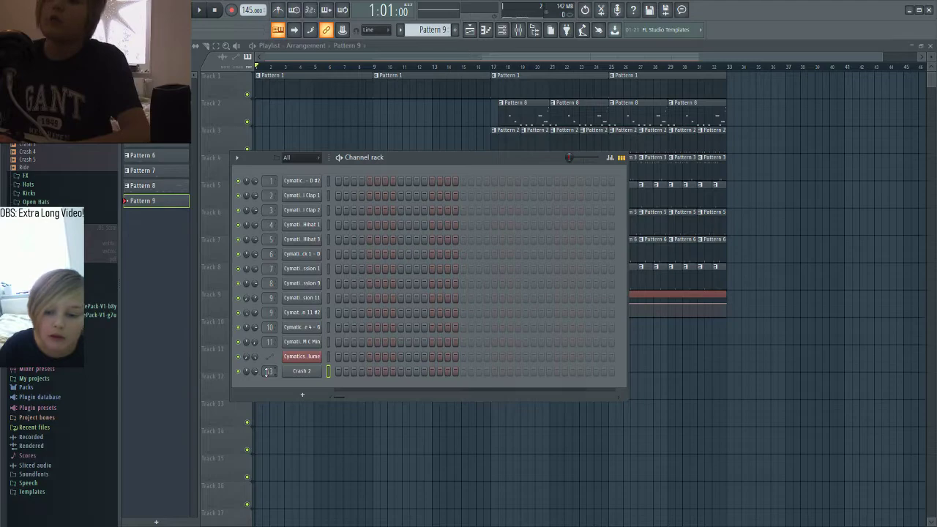
right_click(309, 371)
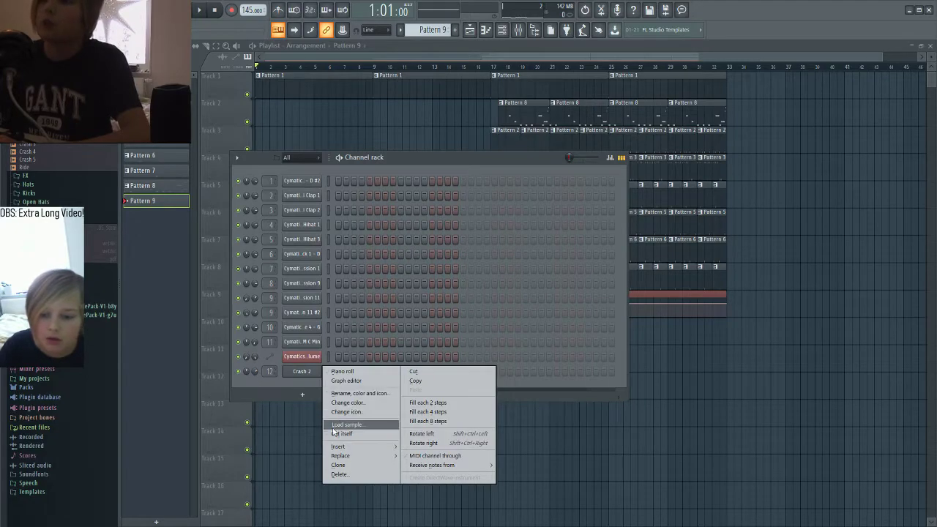
click(311, 372)
click(369, 150)
click(353, 139)
click(396, 91)
click(339, 371)
Step: Move the volume automation clip to Track 12 and place a four-bar Pattern 9 clip on Track 9 at bar 9
drag(366, 157, 311, 406)
key(space)
click(399, 266)
key(super)
key(super)
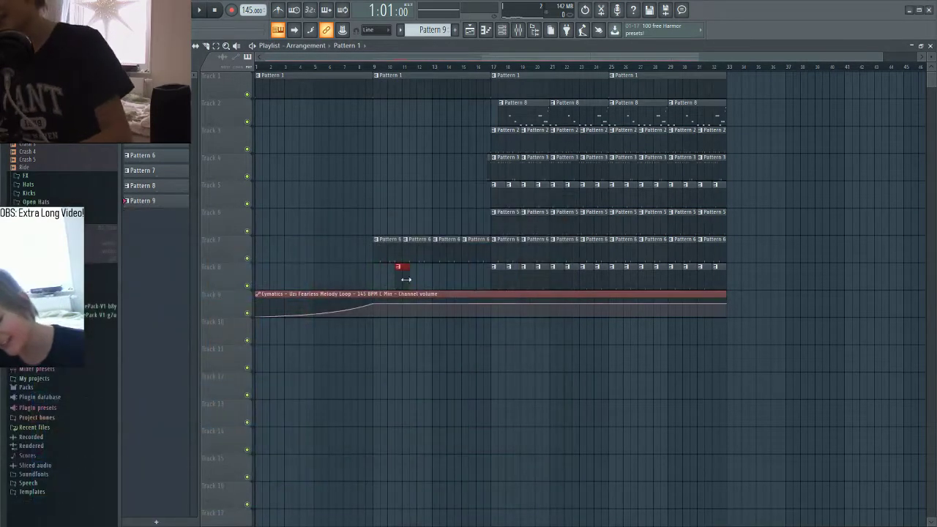
drag(393, 294, 388, 377)
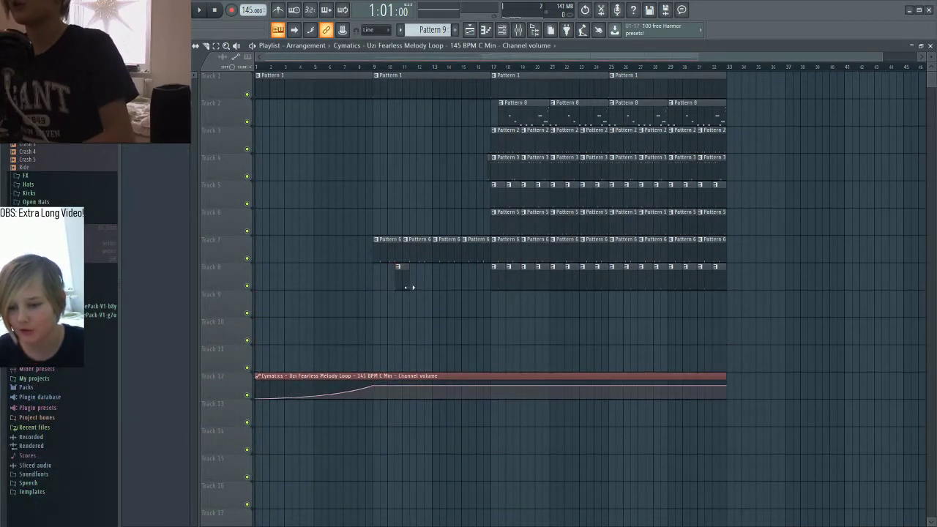
drag(384, 312, 404, 308)
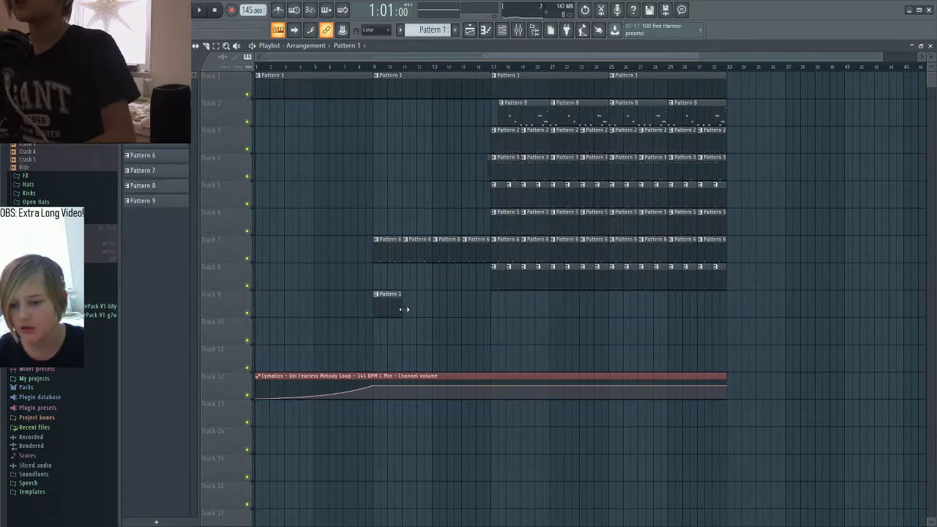
scroll(428, 322, up, 3)
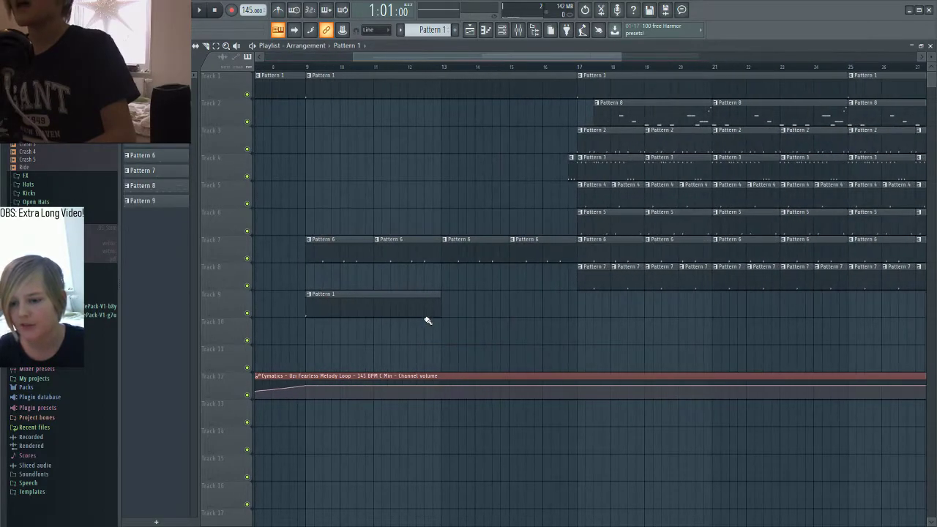
Step: Place four consecutive Pattern 9 clips on Track 9 from bar 17 to bar 33, and play from bar 17
click(589, 313)
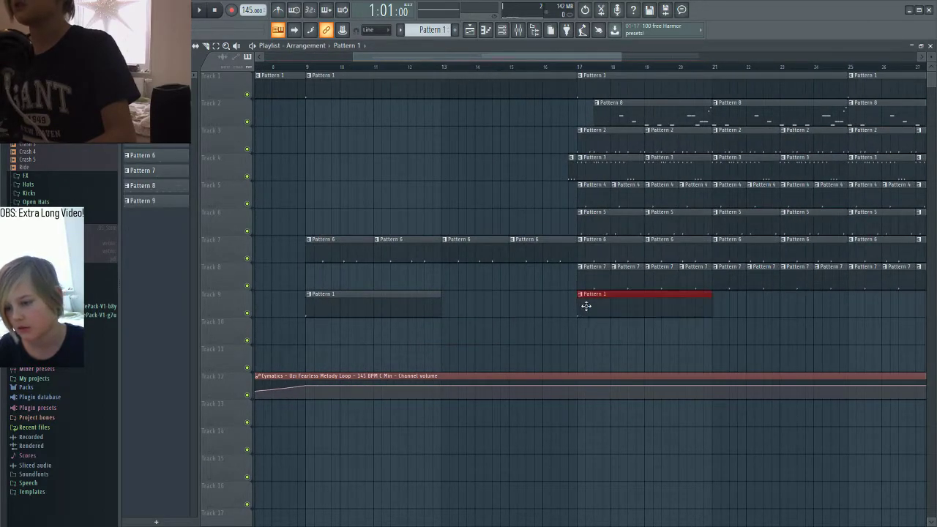
scroll(585, 308, down, 2)
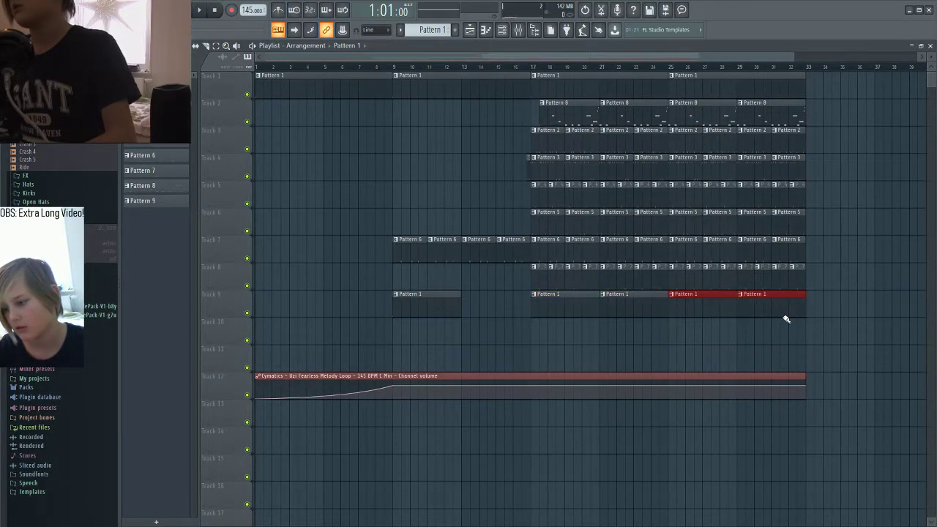
click(534, 69)
key(space)
Step: Stop playback and delete the Pattern 9 clips on Track 9 from bar 17 onward, keeping the one at bar 9
click(570, 339)
right_click(573, 341)
key(space)
right_click(702, 306)
right_click(607, 308)
right_click(768, 305)
right_click(424, 306)
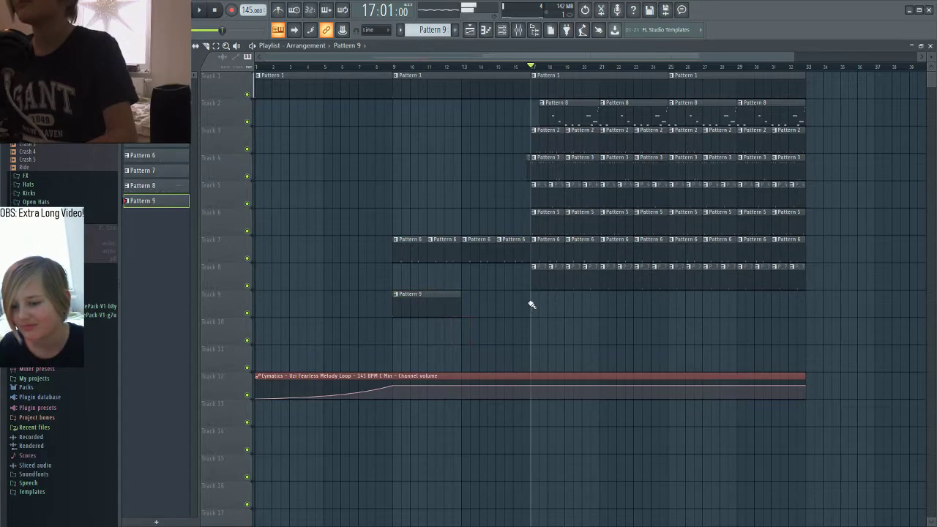
Step: Refill Track 9 with four Pattern 9 clips from bar 17 to bar 33 and audition the section from bar 17
drag(657, 304, 731, 324)
key(space)
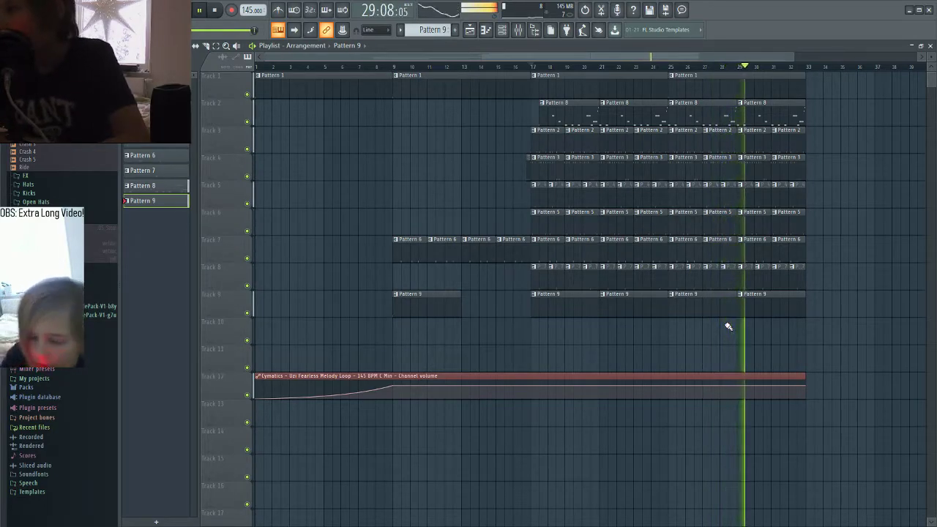
key(space)
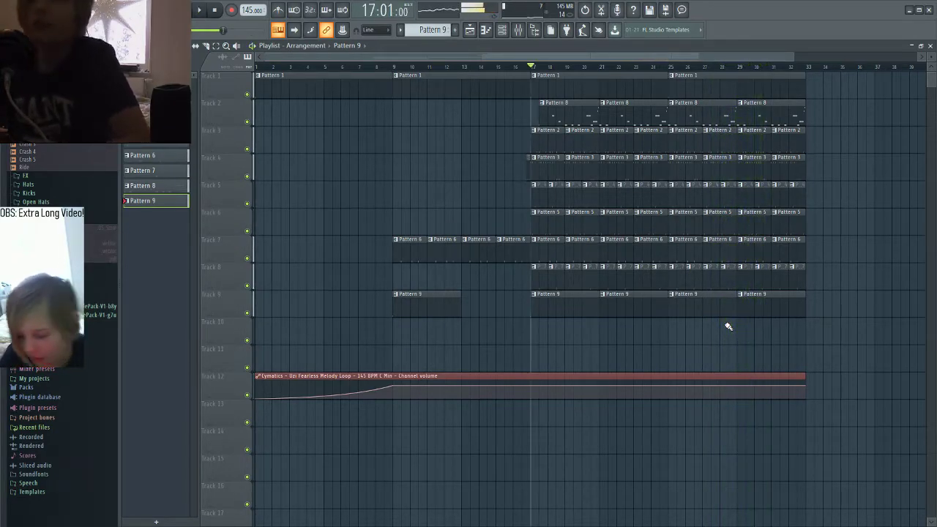
Step: Play the arrangement from bar 6 to hear the volume build-up and the crash entry at bar 9
drag(492, 66, 444, 63)
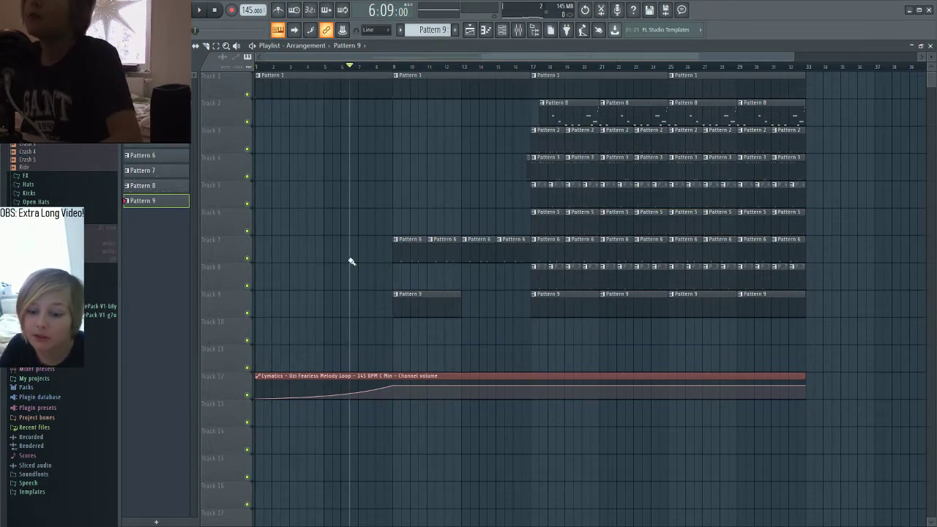
scroll(352, 261, down, 1)
key(space)
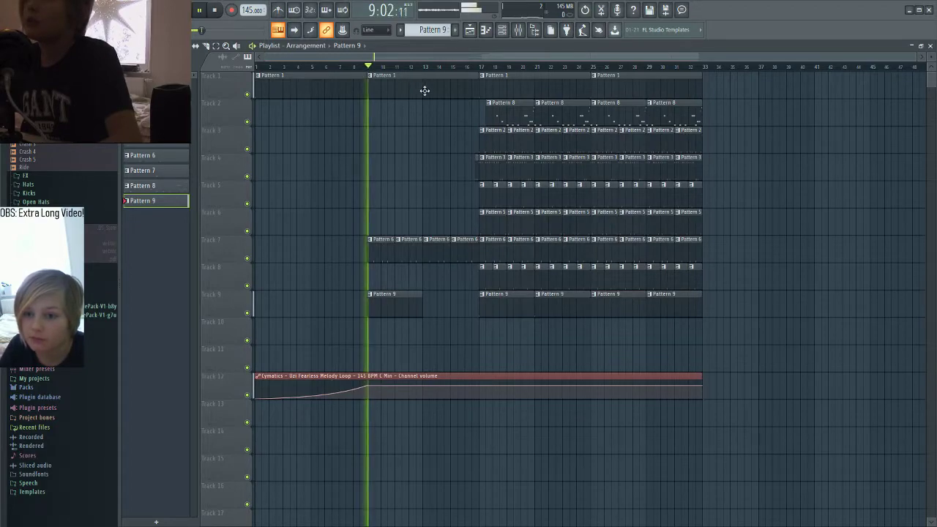
scroll(781, 179, down, 2)
scroll(746, 158, up, 2)
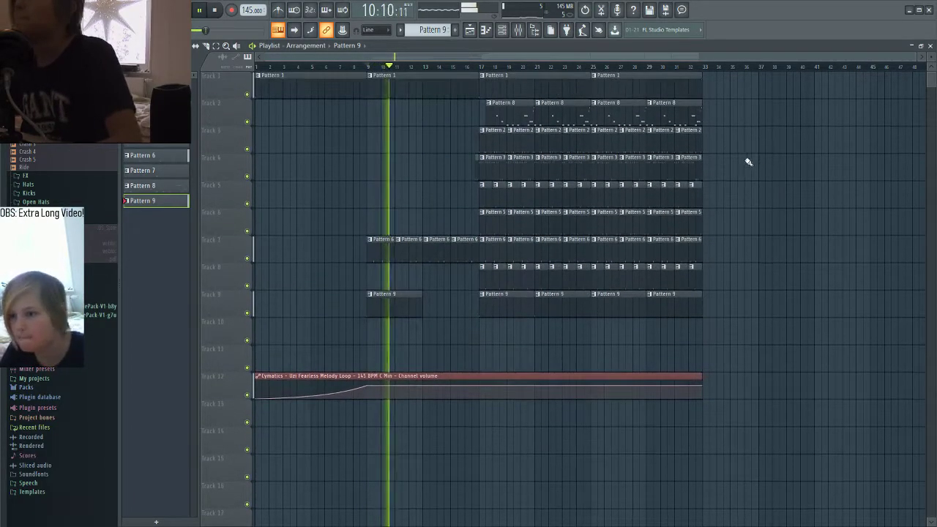
Step: Make the Pattern 1 clip at bar 25 on Track 1 unique, and undo the deletion of that clip
click(594, 76)
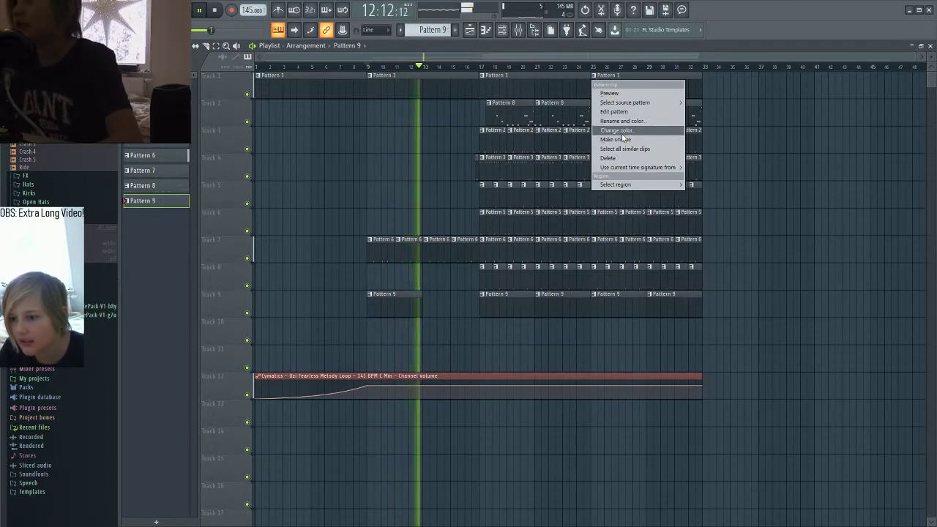
click(626, 141)
right_click(611, 85)
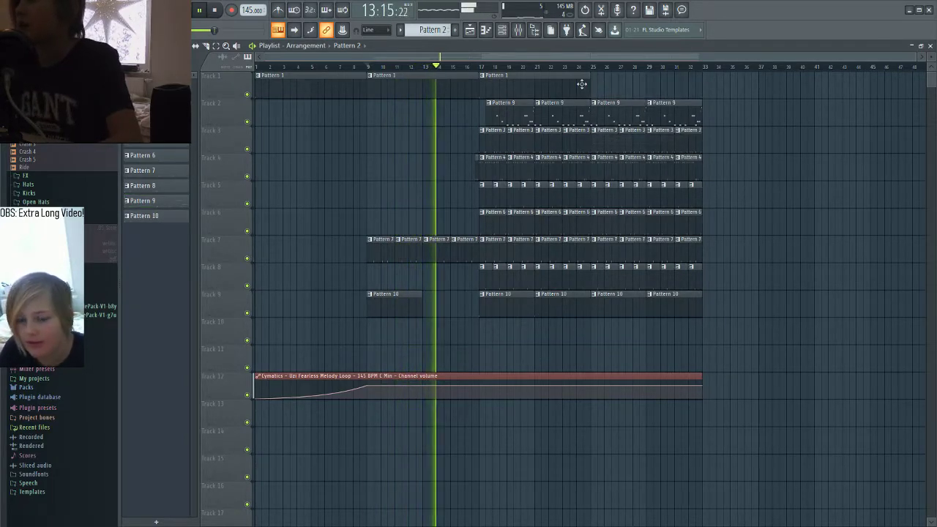
click(598, 82)
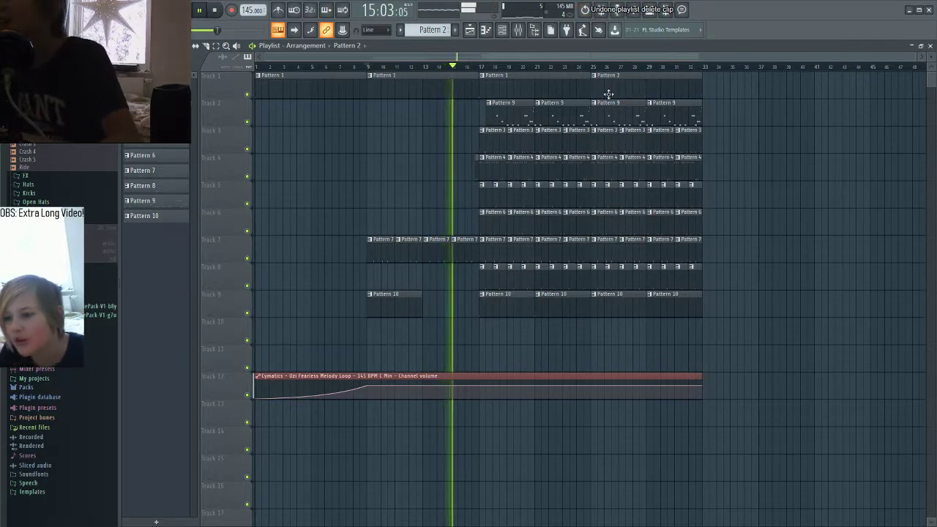
Step: Transpose the melody loop note of the bar 25 clip, Pattern 2, up one octave to C6
click(595, 78)
click(613, 112)
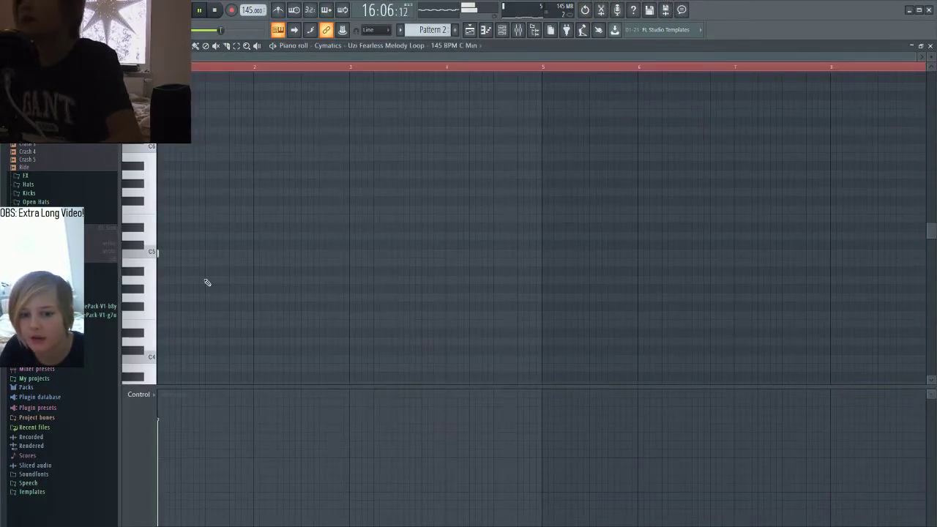
scroll(171, 277, up, 2)
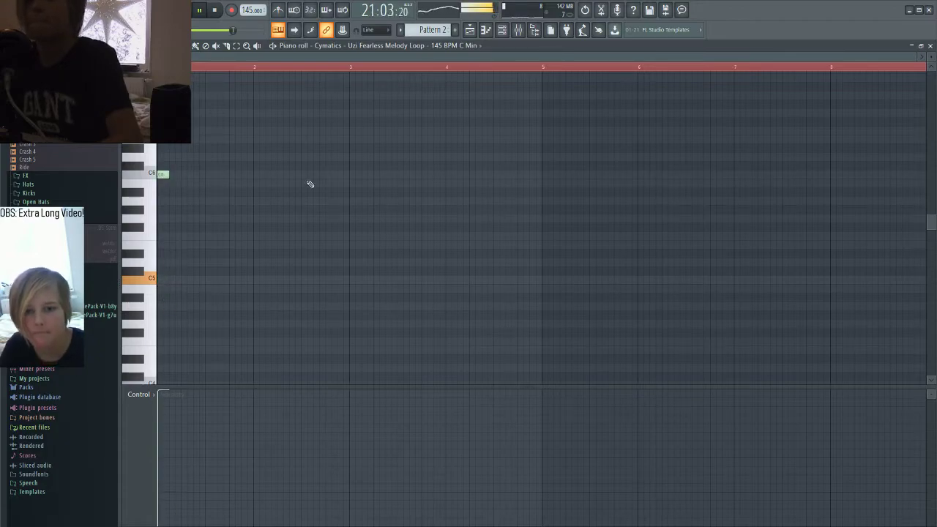
click(930, 46)
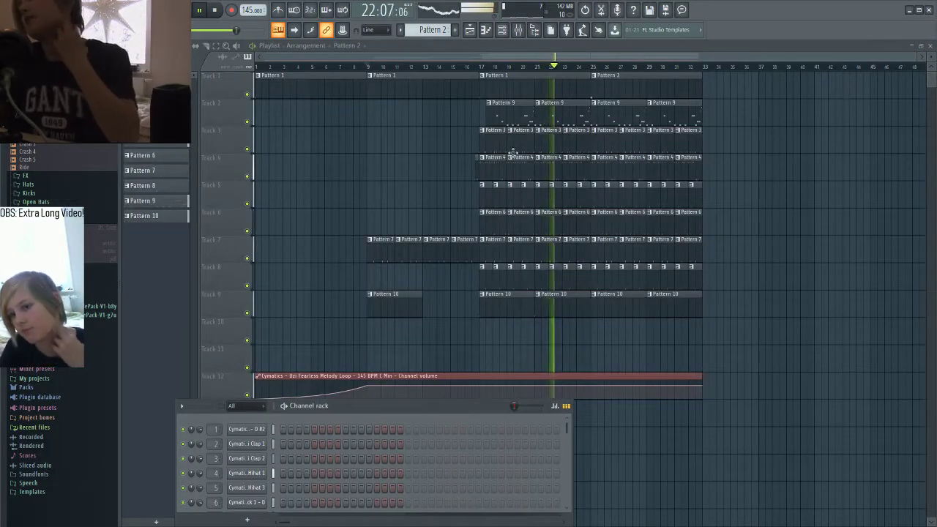
Step: Check the melody loop's note in Pattern 1 in the piano roll, for comparison with Pattern 2
scroll(355, 429, down, 4)
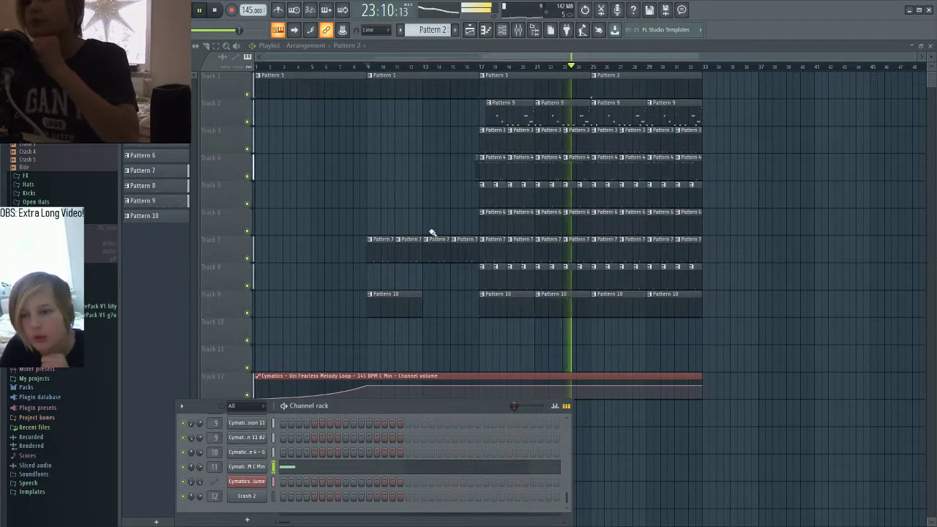
click(424, 88)
right_click(261, 467)
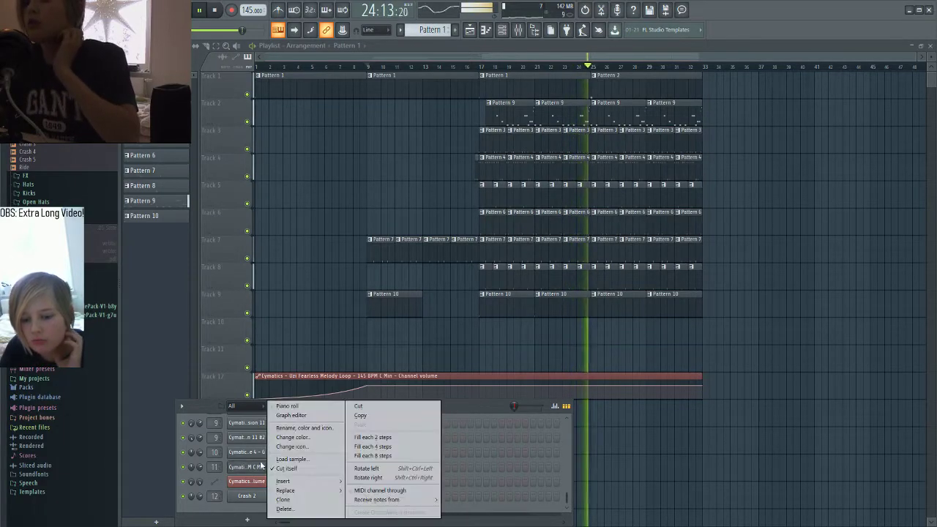
click(288, 406)
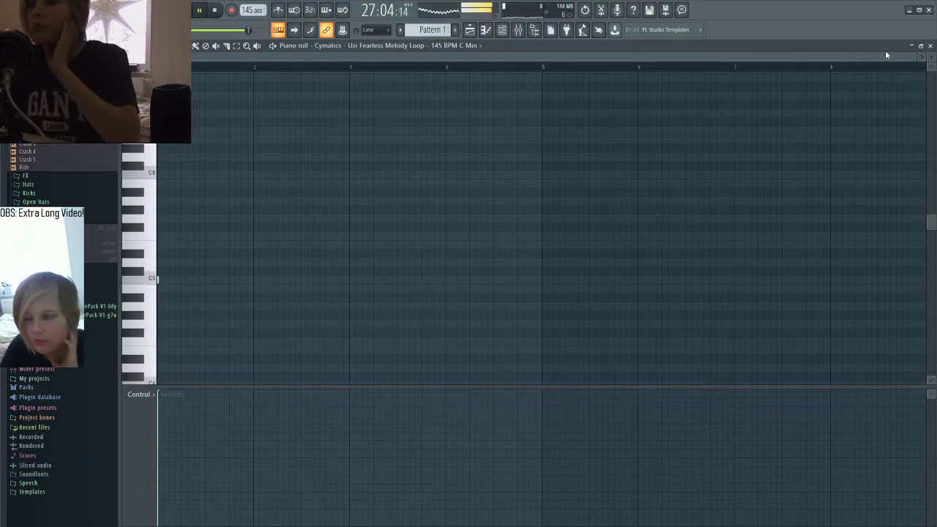
click(930, 46)
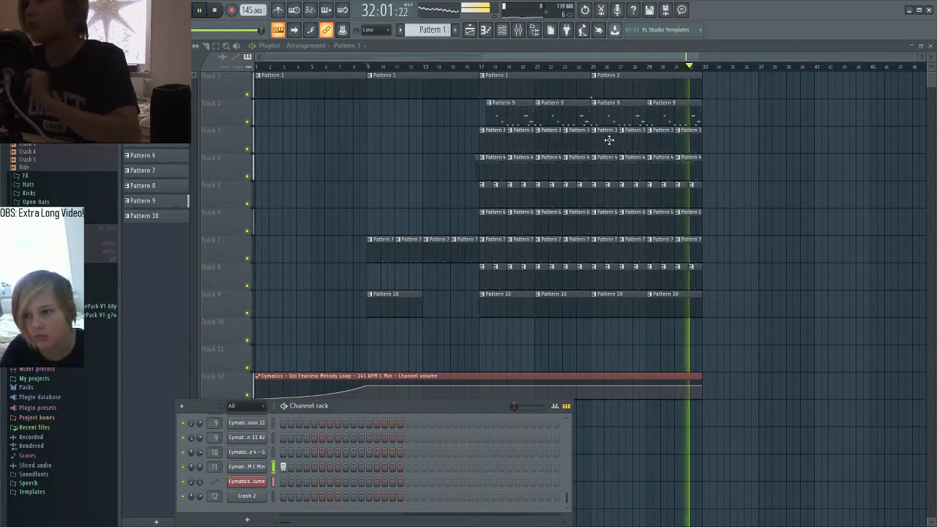
Step: Play the arrangement from bar 17
drag(540, 68, 481, 69)
scroll(573, 186, up, 3)
scroll(573, 186, down, 3)
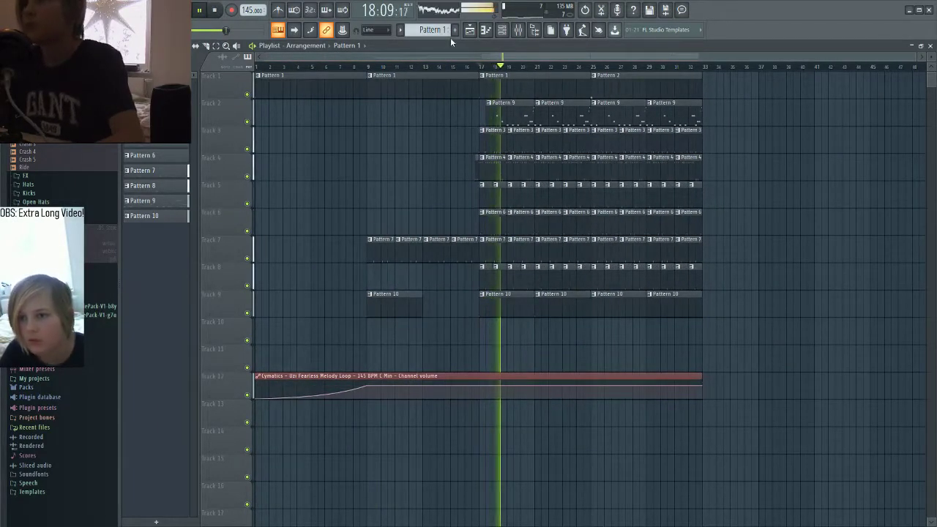
Step: Select Pattern 2, check its melody loop note in the piano roll, and close the piano roll and channel rack
click(89, 10)
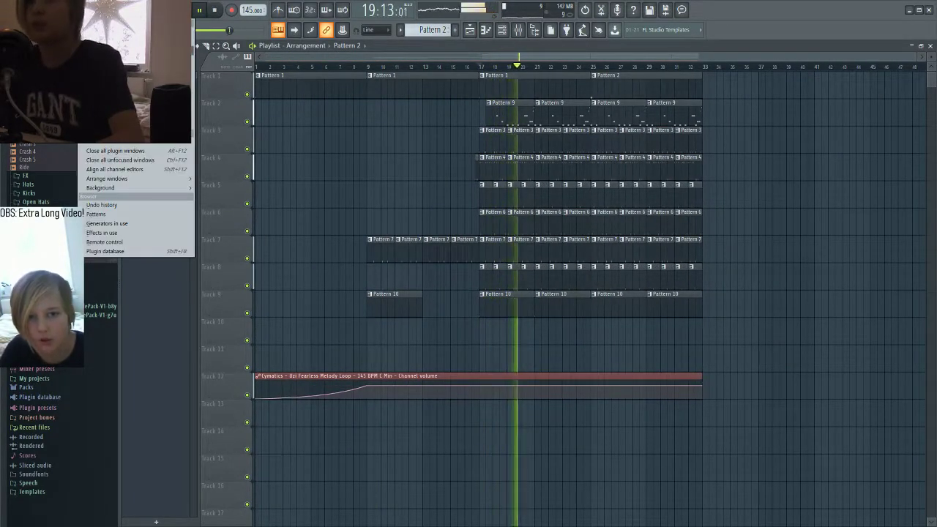
click(104, 48)
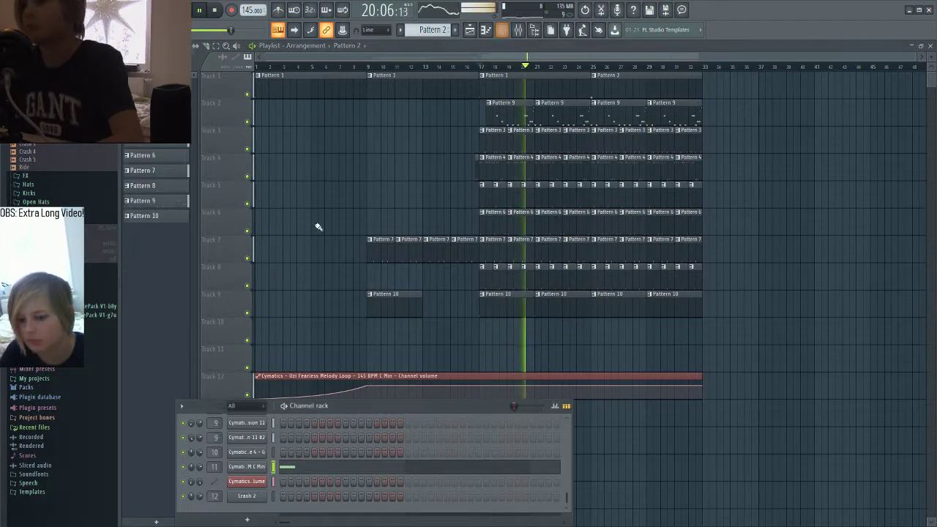
click(318, 468)
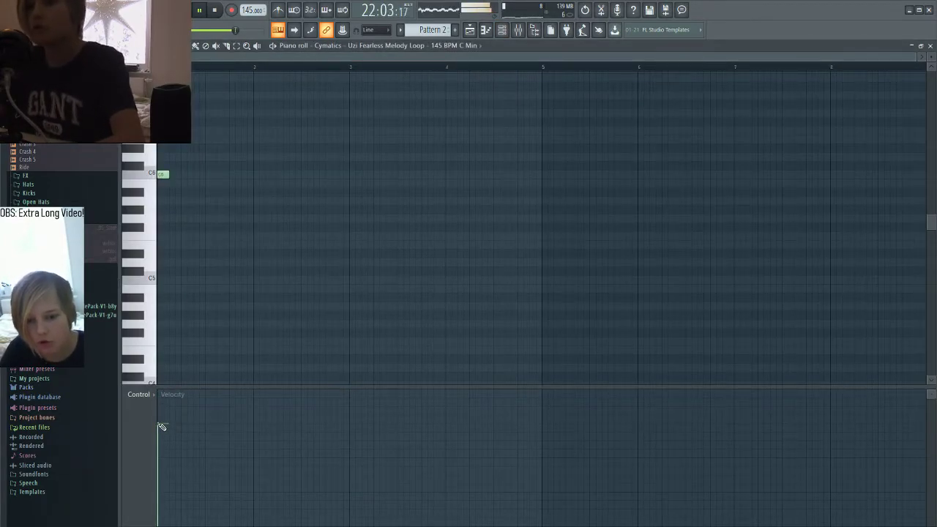
click(930, 47)
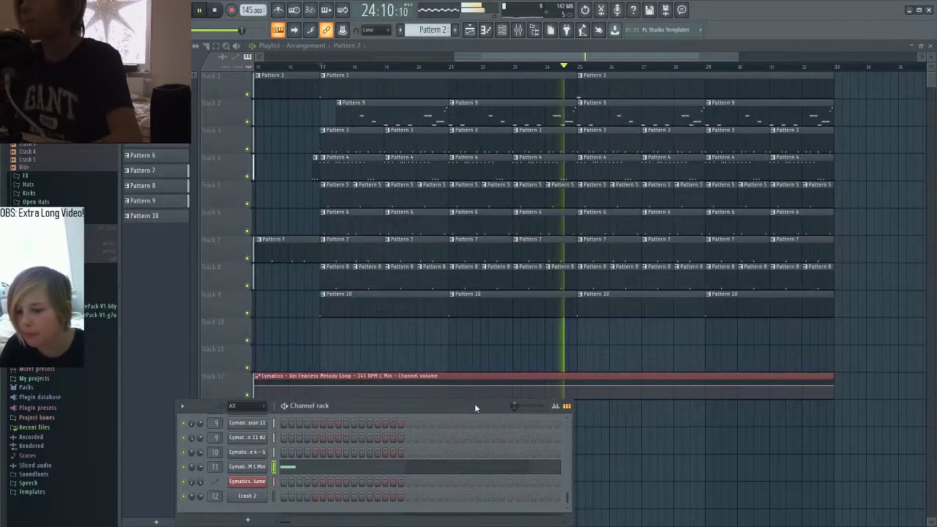
drag(474, 404, 562, 324)
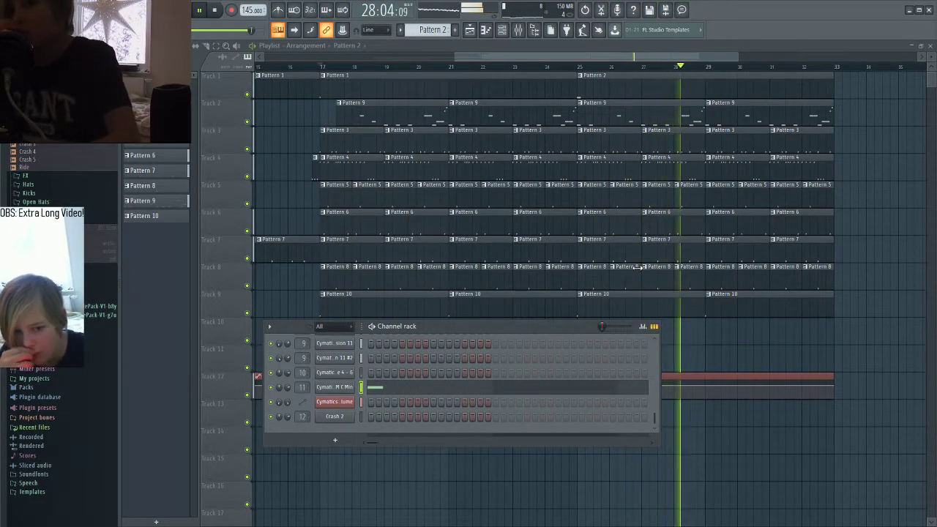
click(820, 356)
right_click(831, 351)
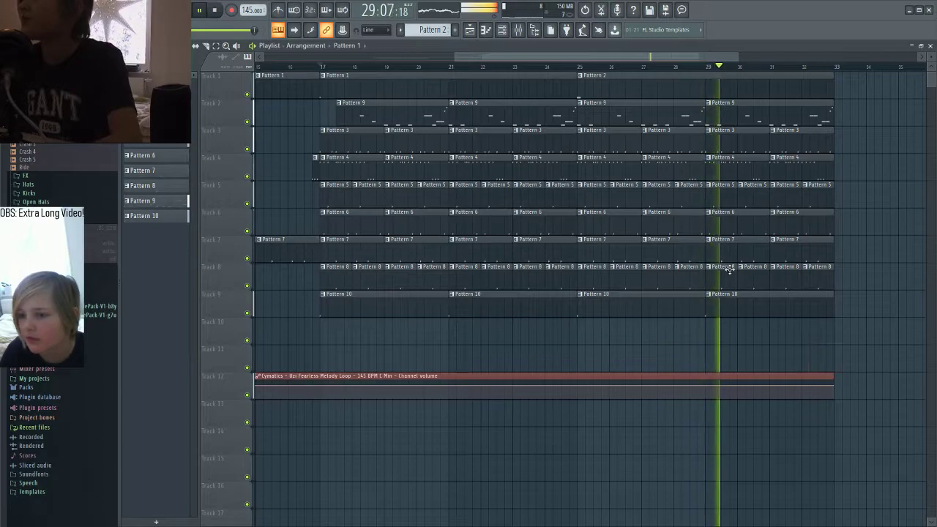
Step: Slice out a short piece of the Pattern 9 clip on Track 2 just before the middle of bar 25, and audition it
scroll(727, 268, down, 3)
scroll(702, 236, up, 1)
scroll(647, 150, up, 2)
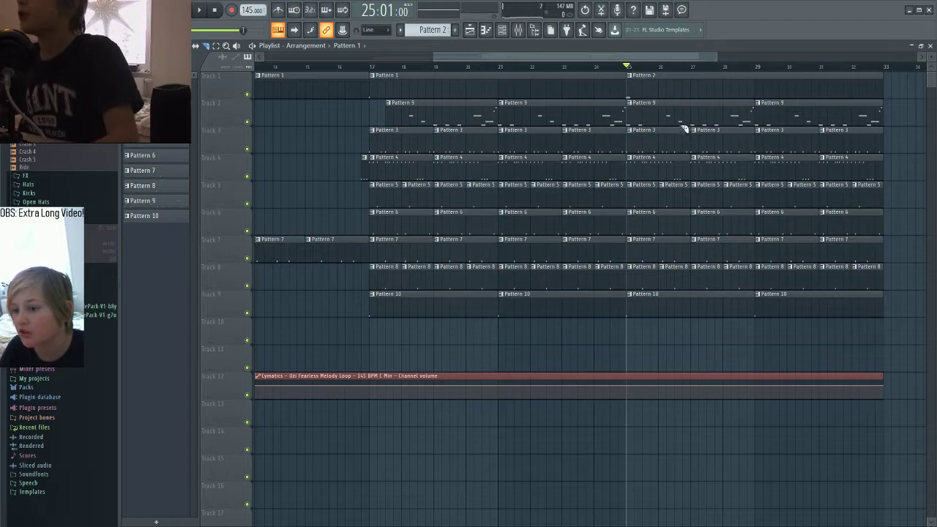
scroll(687, 130, up, 4)
scroll(540, 126, down, 3)
scroll(538, 123, up, 3)
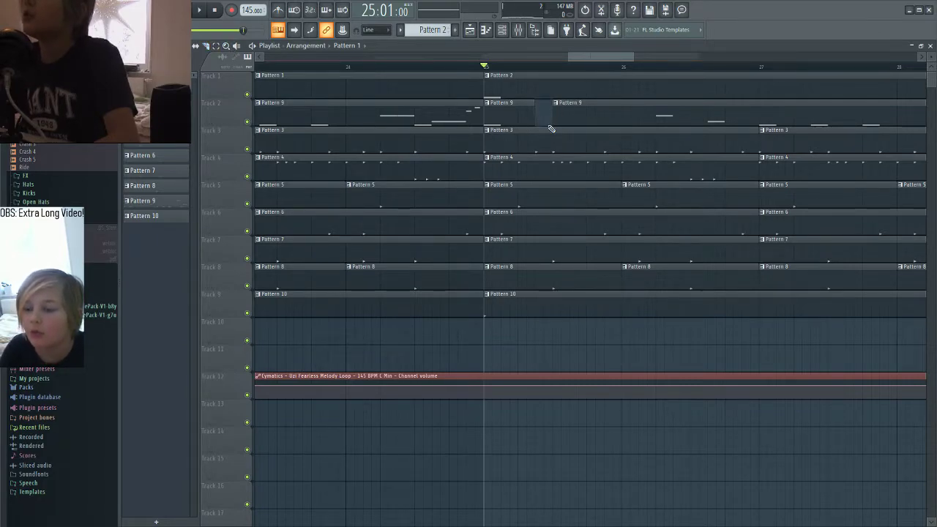
key(space)
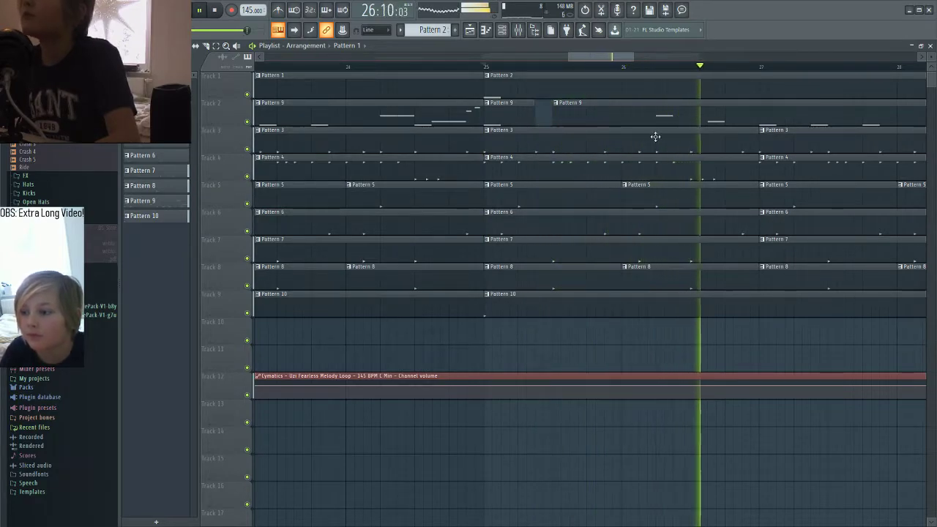
key(space)
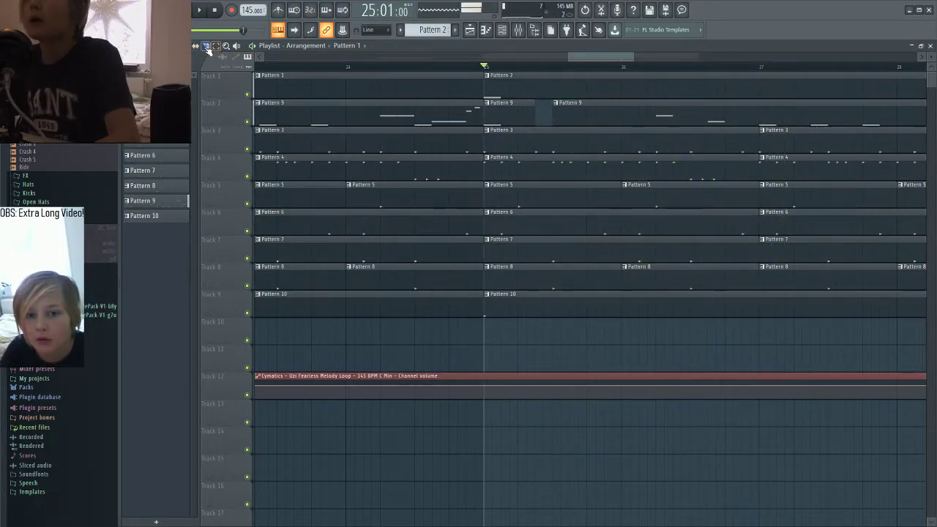
Step: Cut two short gaps into the Pattern 9 clip on Track 2 within bar 27, and play from bar 25
drag(575, 59, 601, 59)
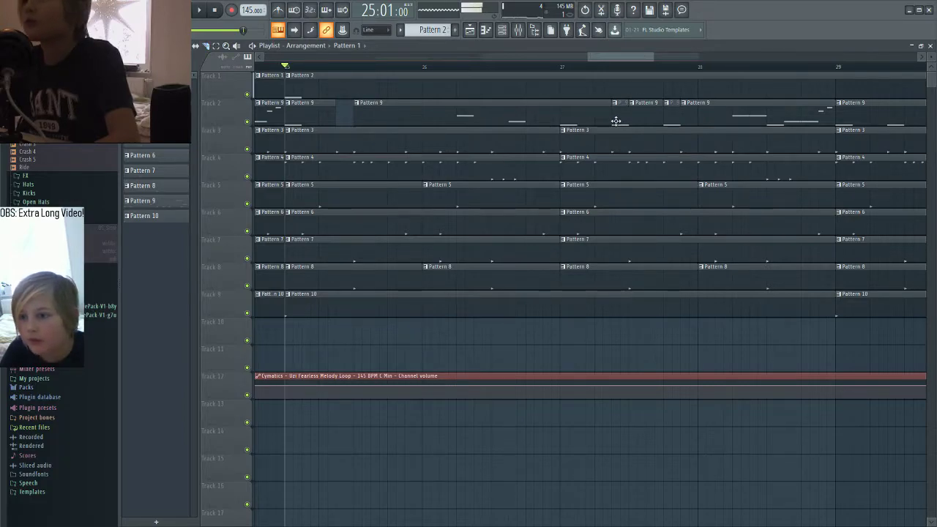
key(space)
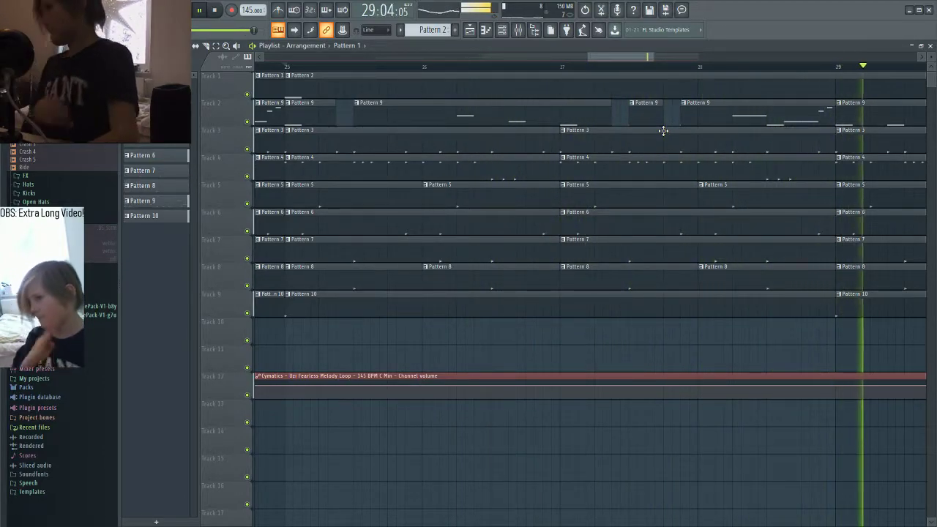
key(space)
Step: Replace the Pattern 9 clip at bar 29 on Track 2 with a copy of the chopped clips from bars 25 to 29
scroll(823, 139, down, 5)
drag(665, 55, 791, 111)
scroll(711, 141, up, 3)
right_click(686, 123)
key(ctrl+v)
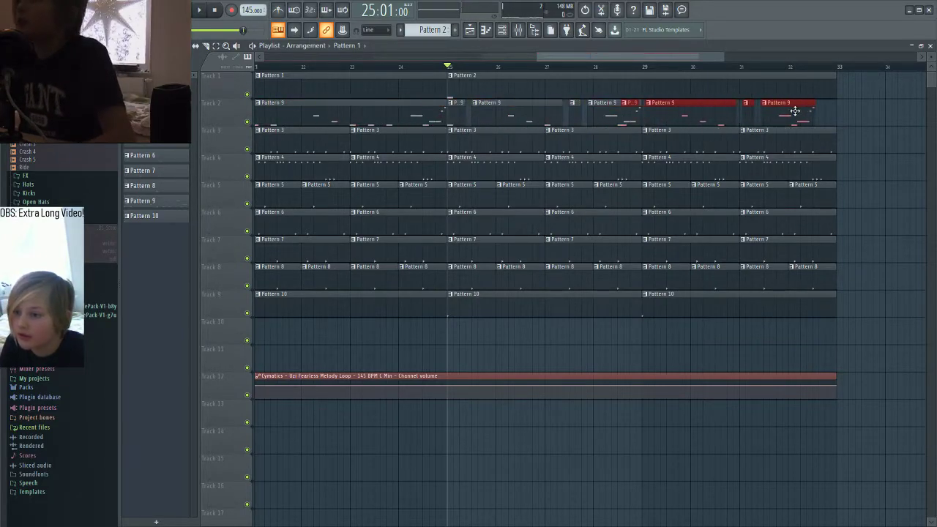
scroll(704, 121, up, 3)
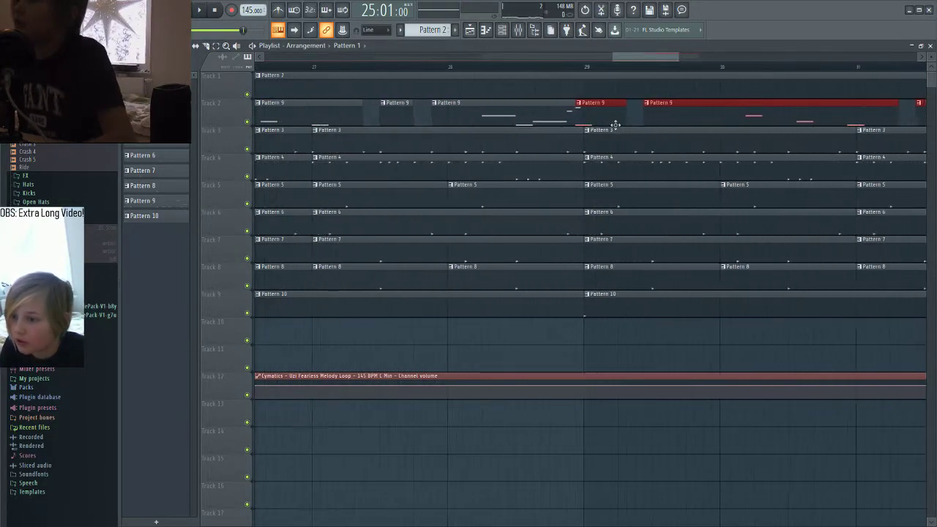
scroll(757, 199, down, 5)
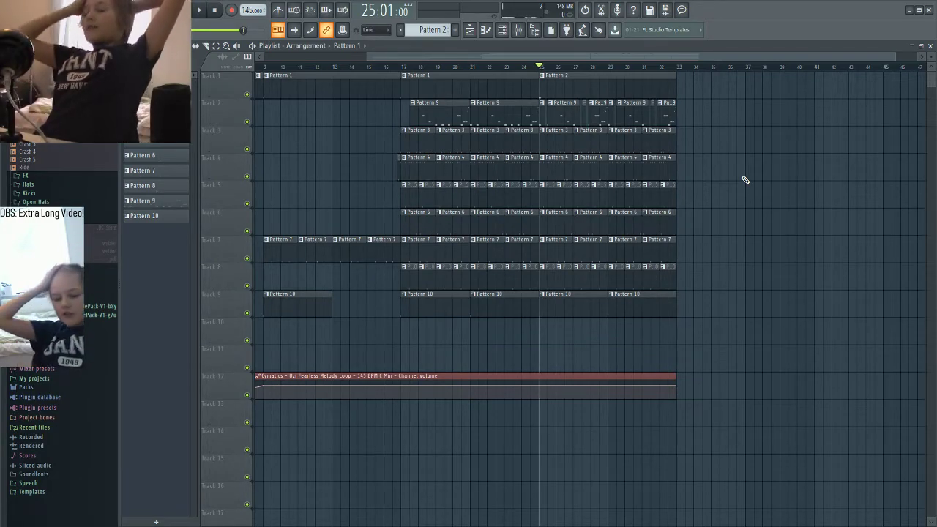
Step: Place a Pattern 2 clip on Track 1 at bar 33 and play the transition from bar 32
scroll(742, 178, down, 1)
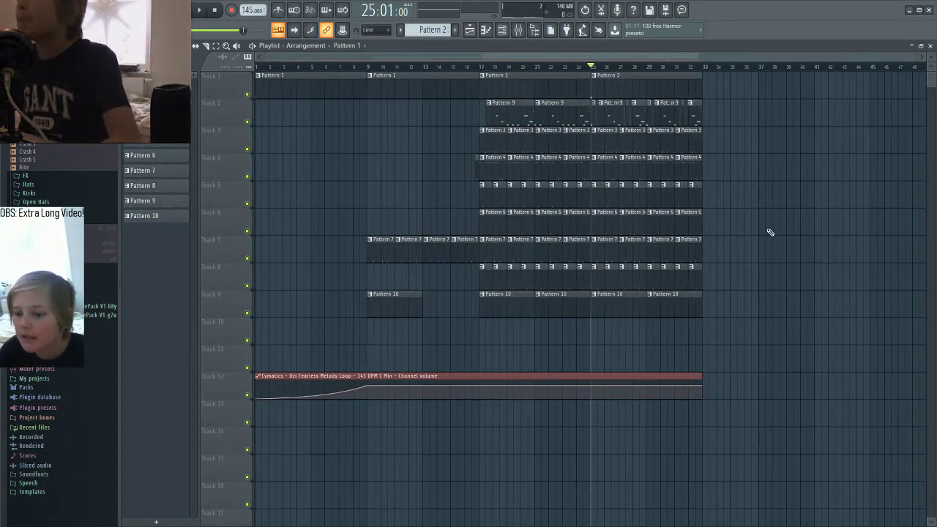
scroll(768, 230, down, 1)
scroll(768, 230, up, 1)
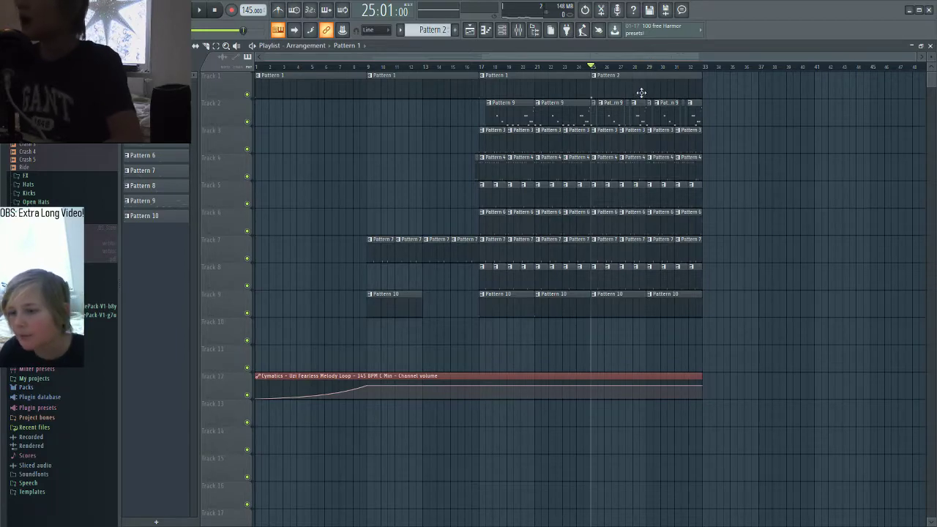
click(717, 91)
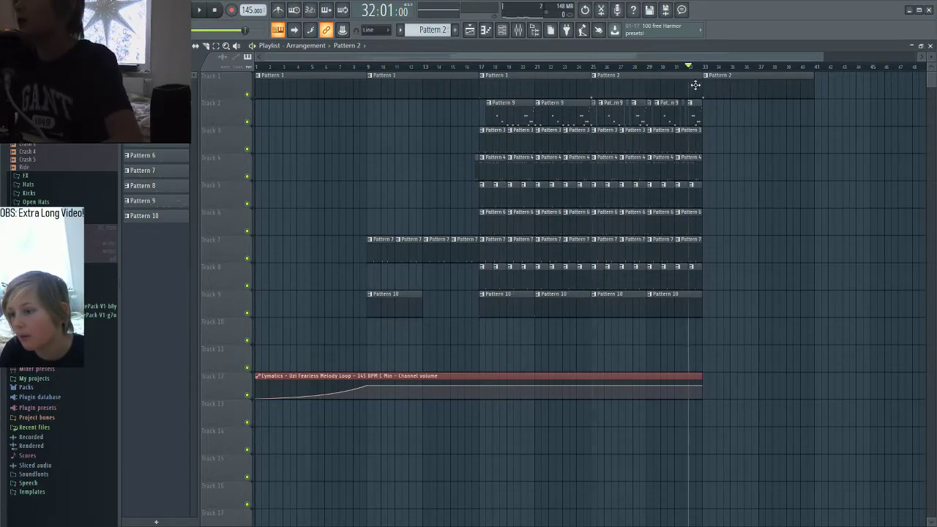
key(space)
scroll(734, 161, up, 4)
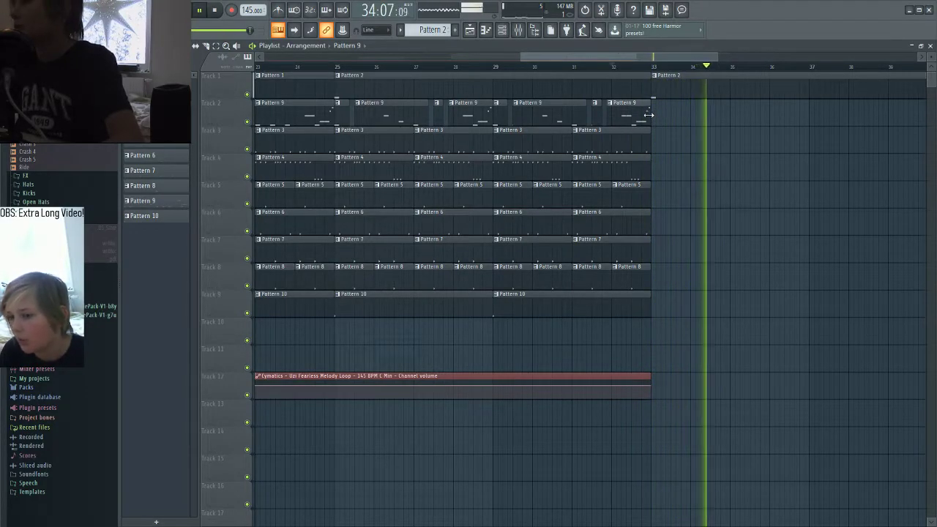
Step: Trim the end of the last Pattern 9 clip on Track 2 just before bar 33 and play the transition
drag(648, 116, 639, 115)
click(601, 67)
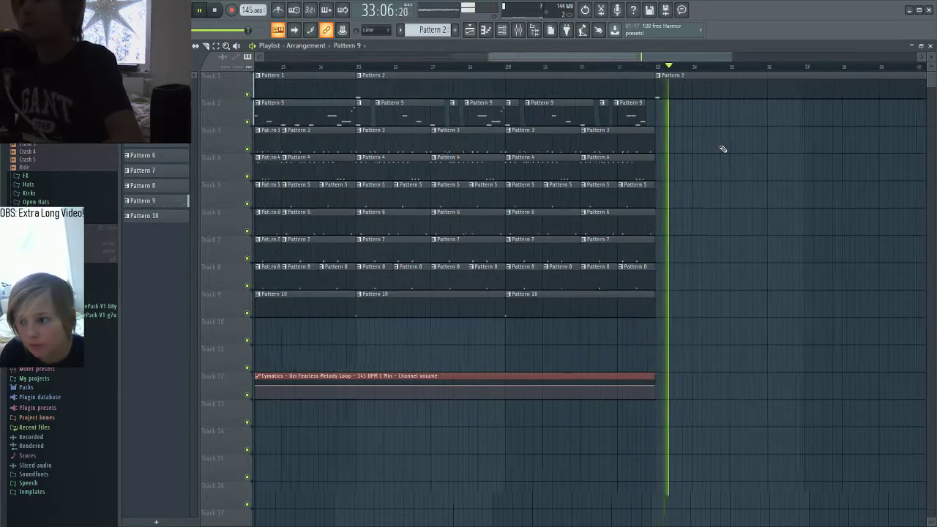
scroll(722, 149, down, 5)
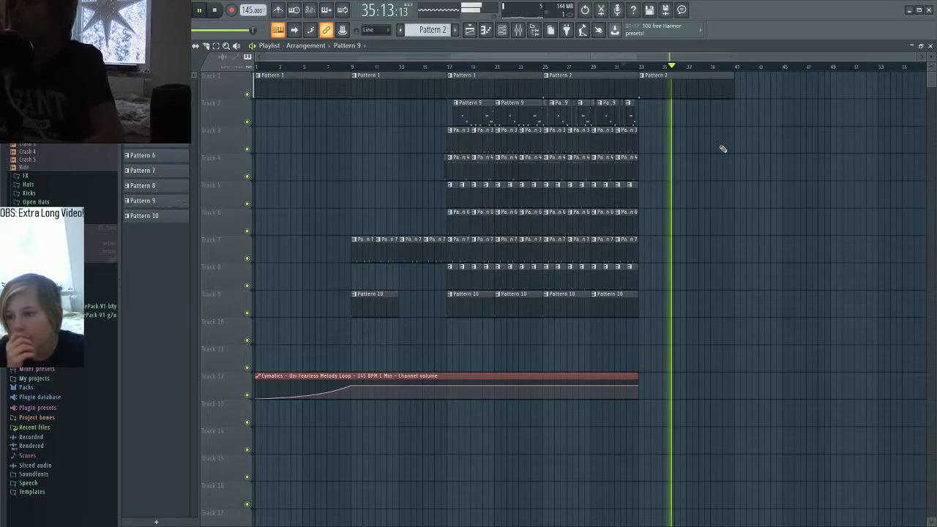
scroll(694, 184, up, 1)
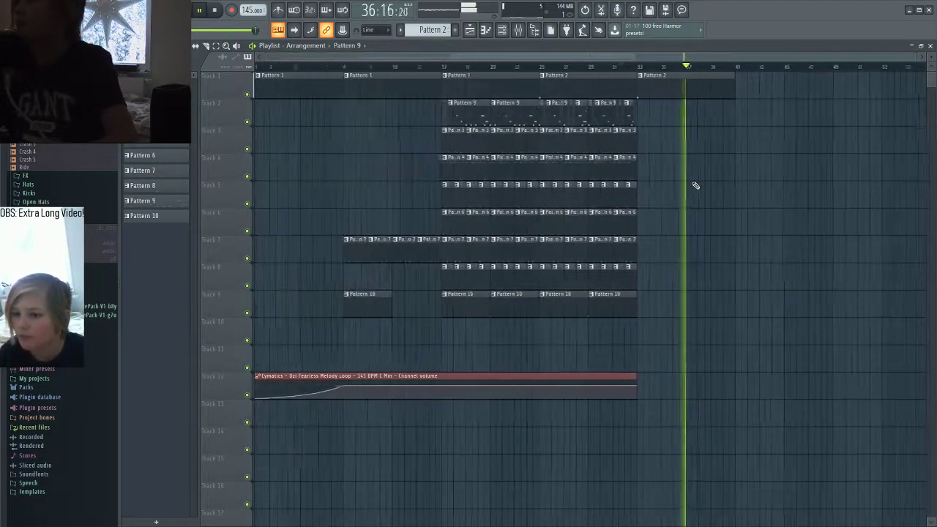
scroll(696, 186, up, 3)
scroll(692, 187, down, 4)
scroll(694, 183, down, 2)
scroll(694, 183, up, 4)
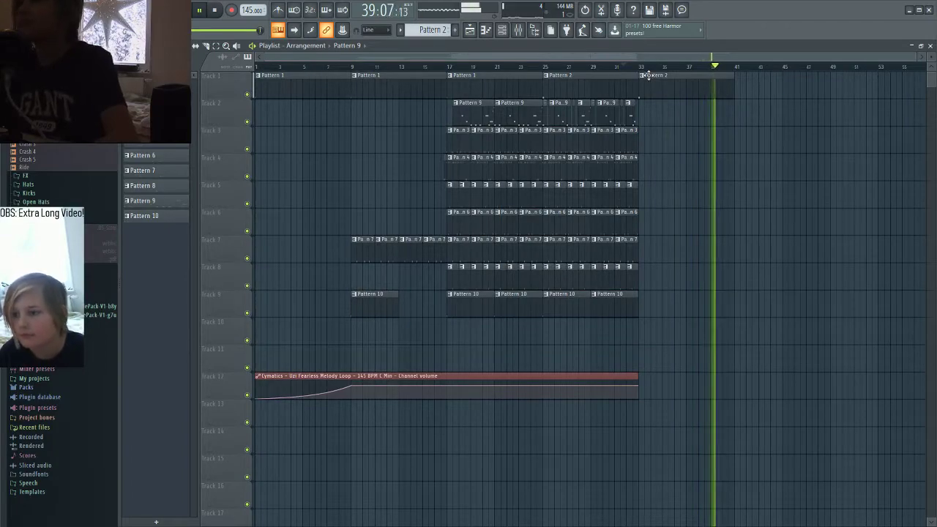
Step: Stop playback, set the song position to bar 33, and create the new Pattern 11
click(642, 77)
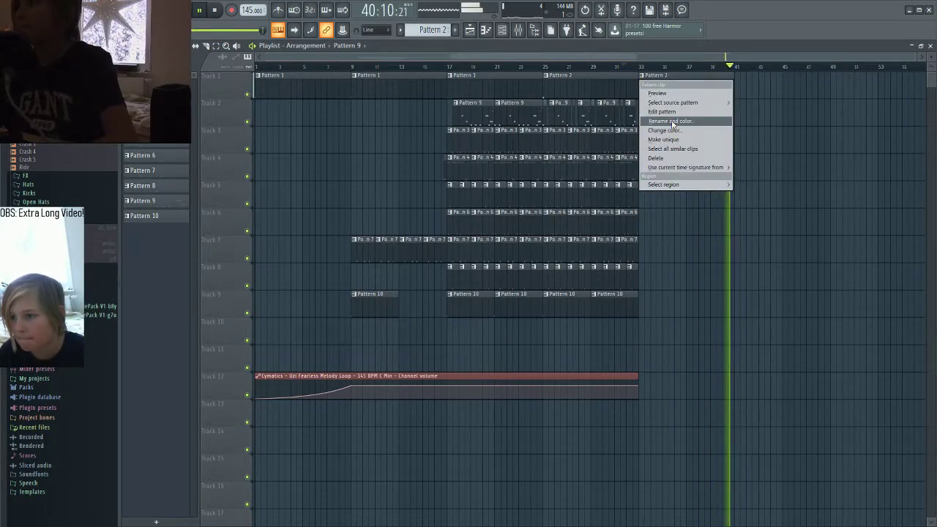
click(663, 68)
key(space)
click(645, 69)
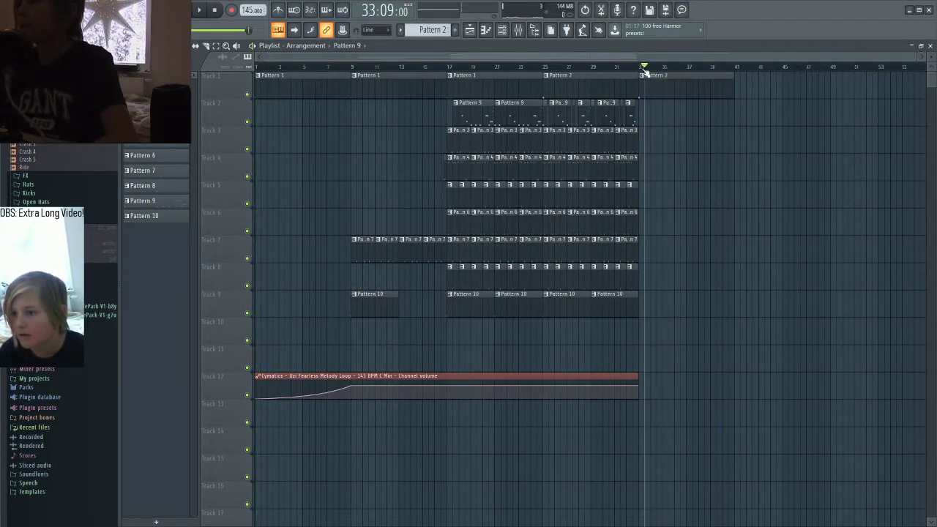
key(F4)
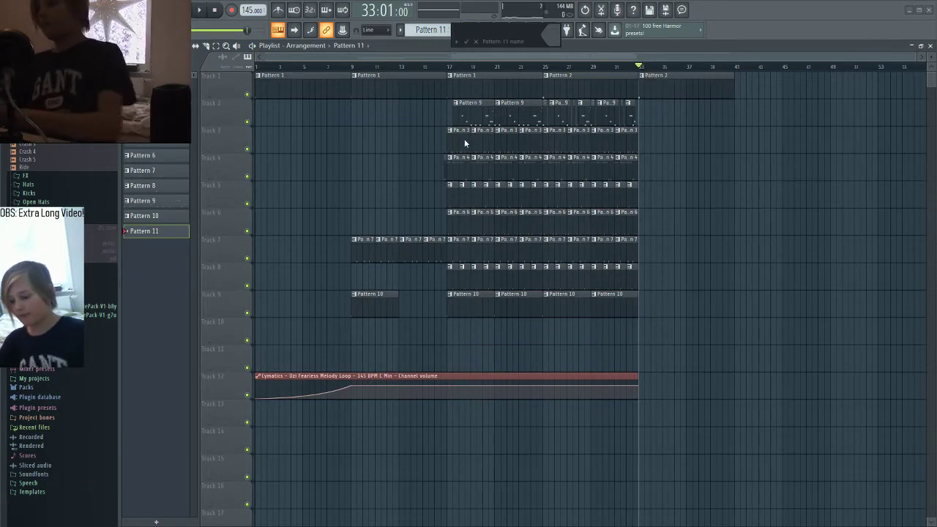
key(Return)
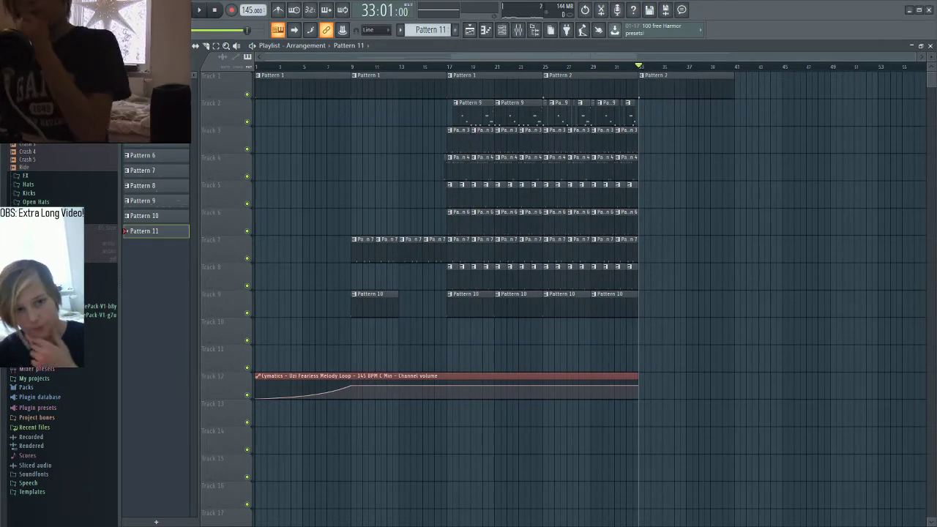
Step: Clone the reversed Cymatics Uzi Fearless melody loop channel and turn off Reverse on the clone
click(86, 10)
click(99, 45)
right_click(340, 473)
click(371, 498)
click(345, 479)
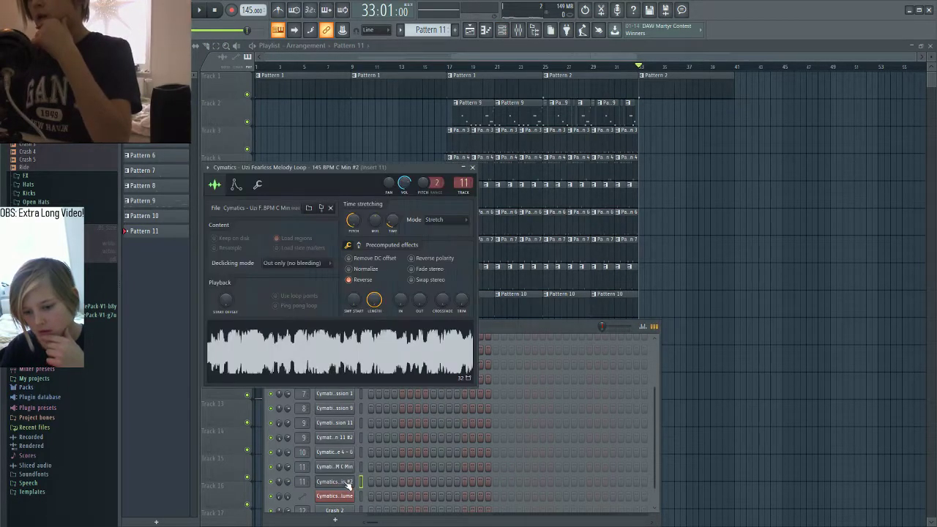
click(362, 282)
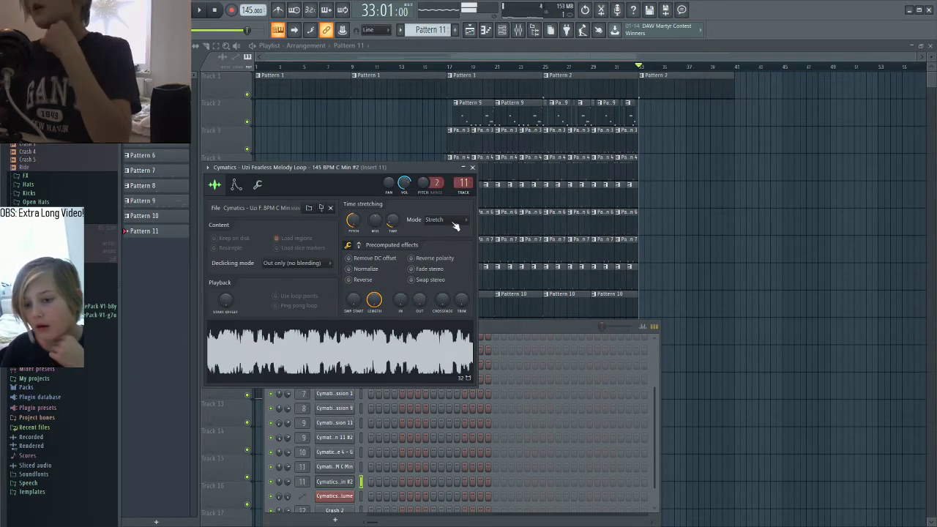
click(472, 167)
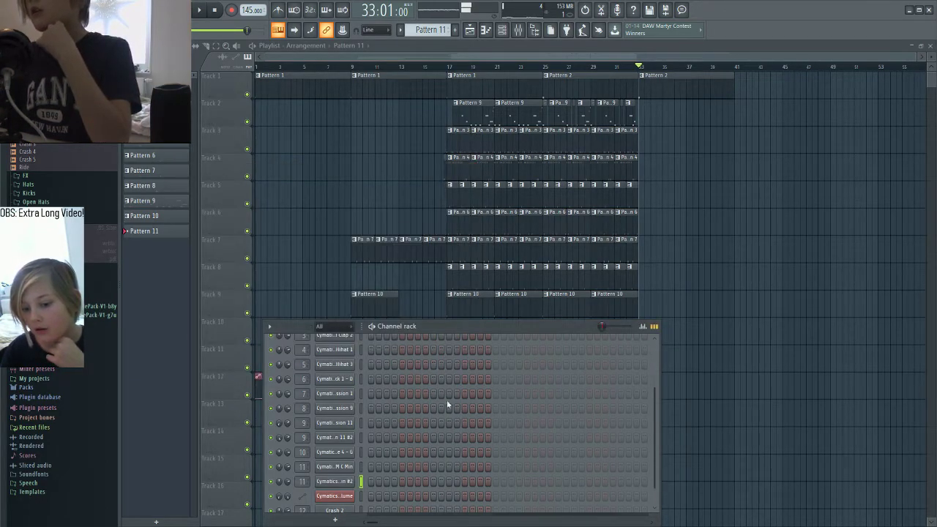
Step: Enable the first step of the cloned melody loop channel in Pattern 11 and check its channel settings
click(341, 482)
click(337, 484)
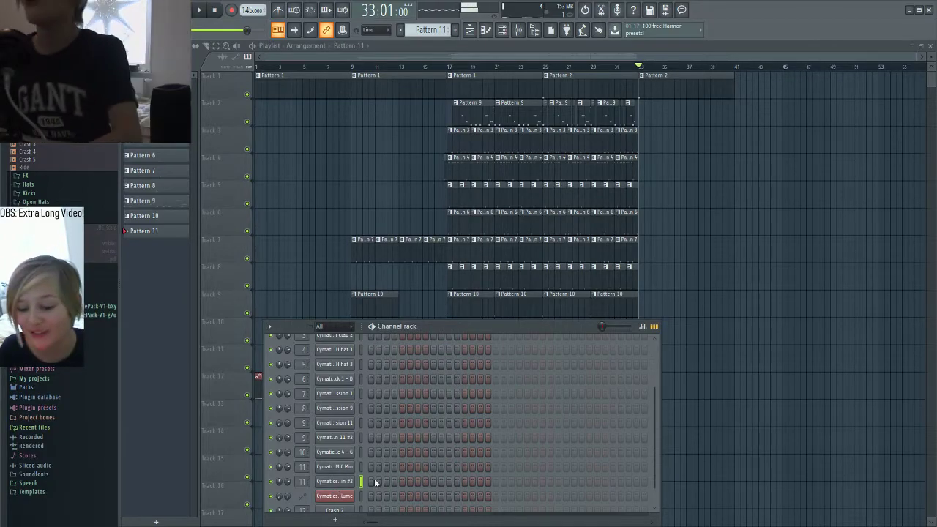
click(347, 482)
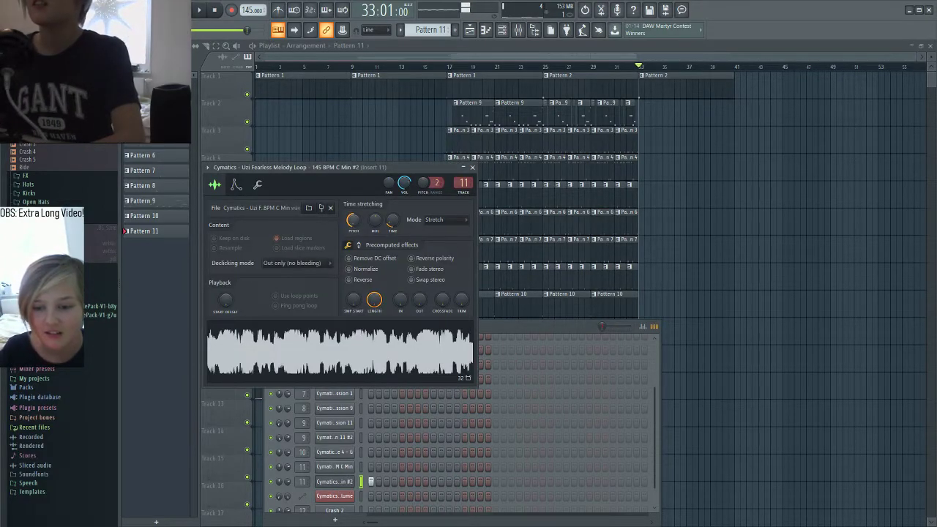
click(473, 167)
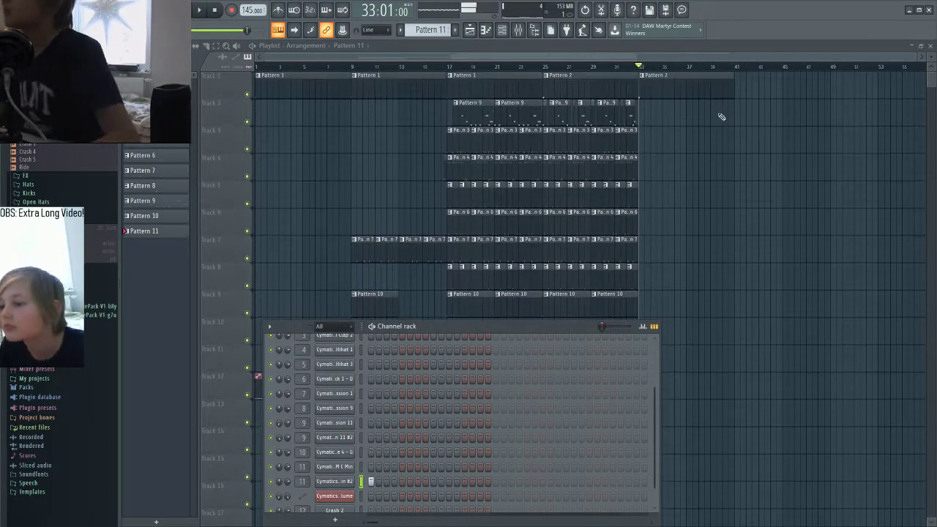
Step: Place a Pattern 11 clip on Track 1 at bar 41 and audition it from there
click(739, 88)
scroll(738, 119, up, 4)
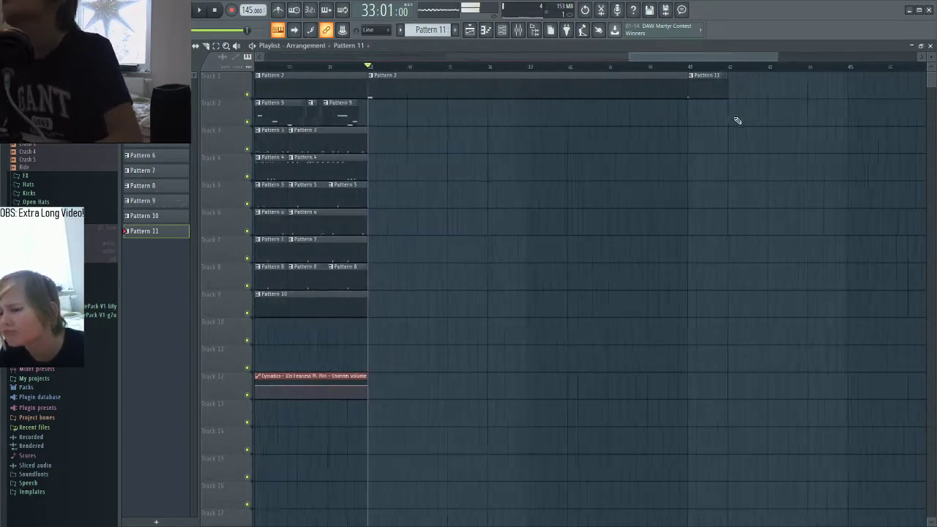
scroll(737, 120, down, 4)
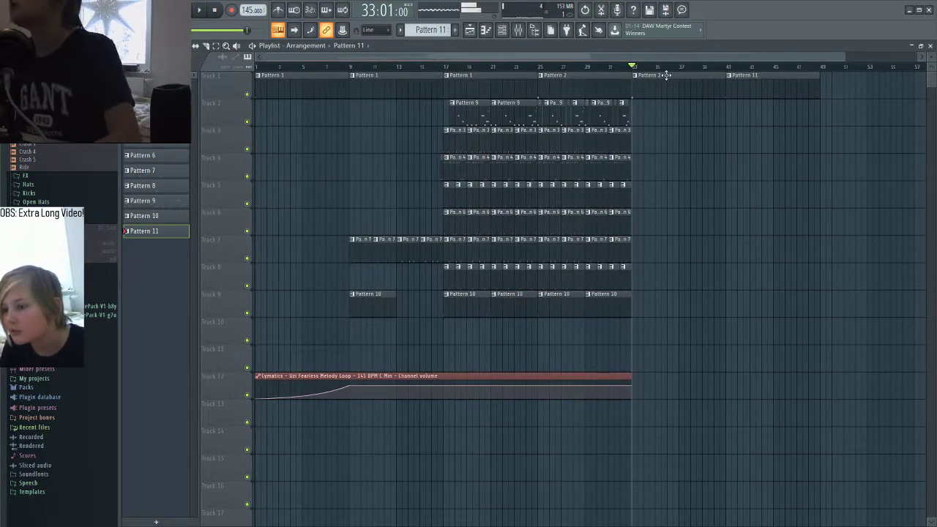
key(space)
click(727, 66)
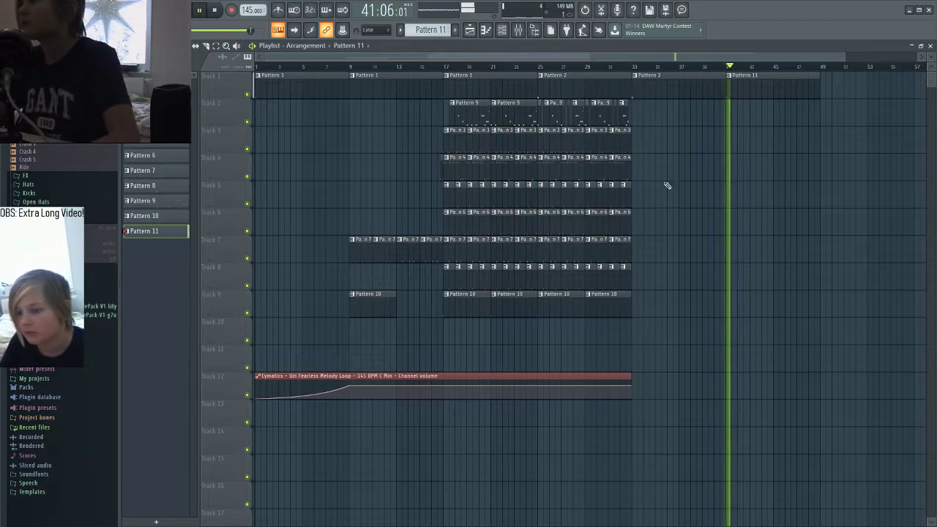
key(space)
Step: Copy the clips on Tracks 2 to 9 from bars 9 to 33 so the copies start at bar 33, and deselect them
drag(683, 103, 282, 307)
key(ctrl+v)
drag(379, 119, 754, 120)
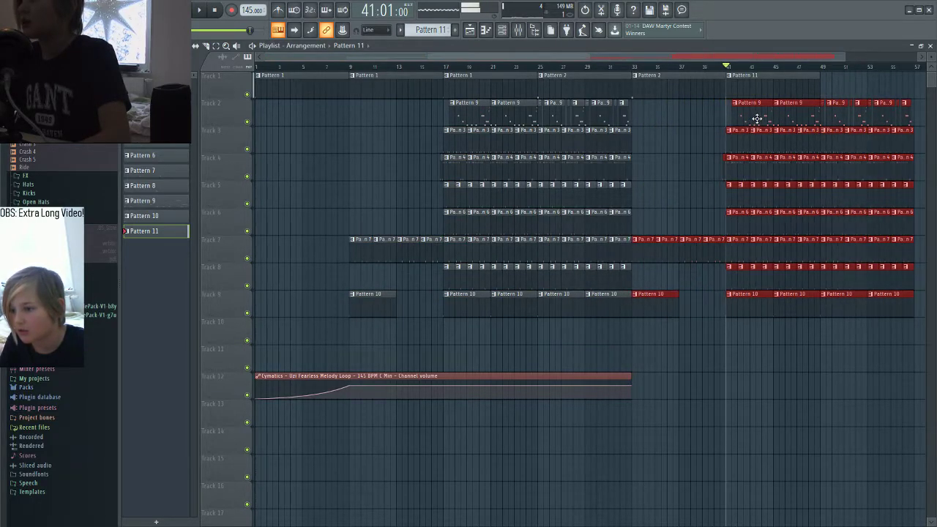
click(704, 404)
click(706, 405)
click(699, 346)
right_click(737, 413)
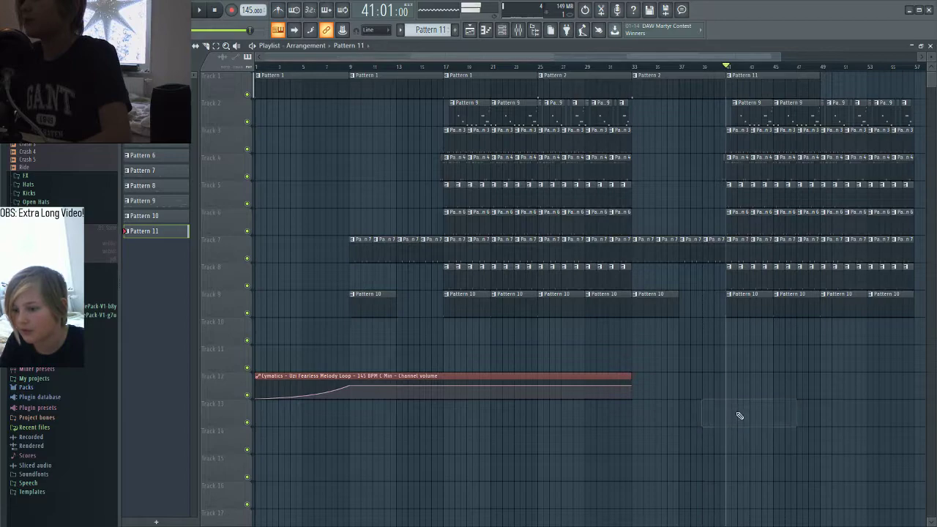
Step: Play from bar 33 and delete the four Pattern 7 clips on Track 7 between bars 33 and 41
click(635, 68)
key(space)
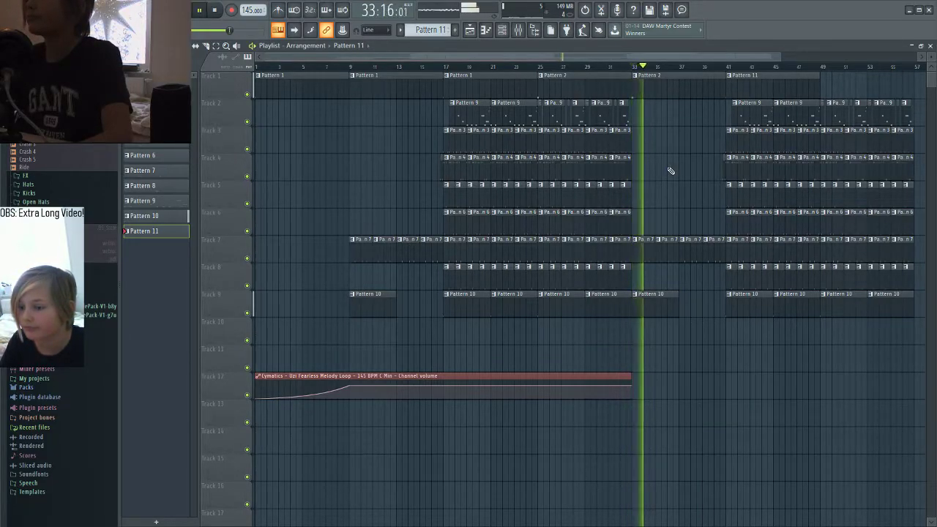
right_click(650, 248)
right_click(666, 250)
right_click(687, 251)
click(711, 255)
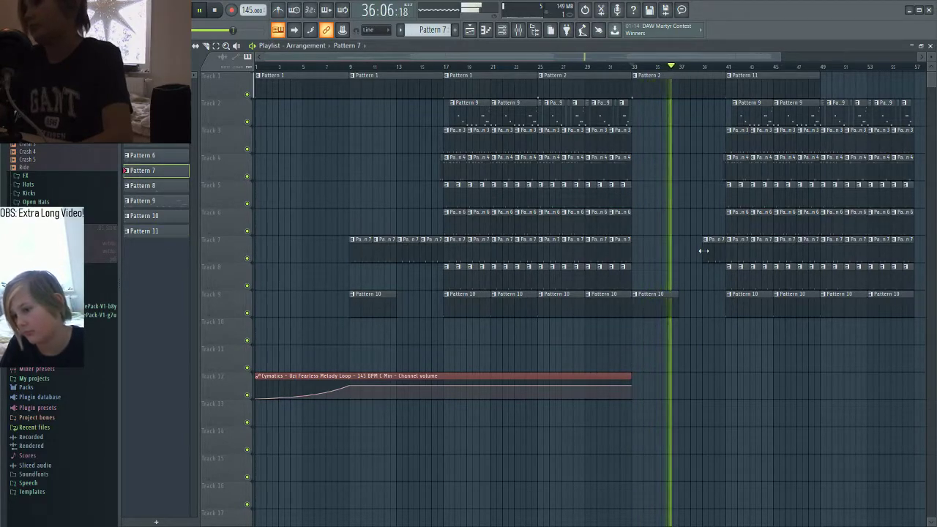
right_click(706, 251)
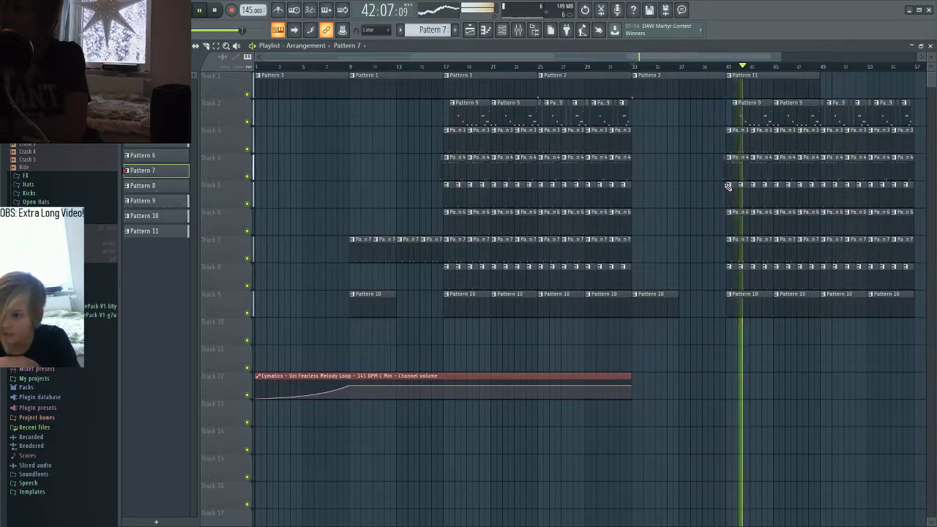
Step: Add a second Pattern 11 clip on Track 1 at bar 49 and a closing Pattern 10 clip on Track 9 at bar 57
click(785, 83)
click(831, 94)
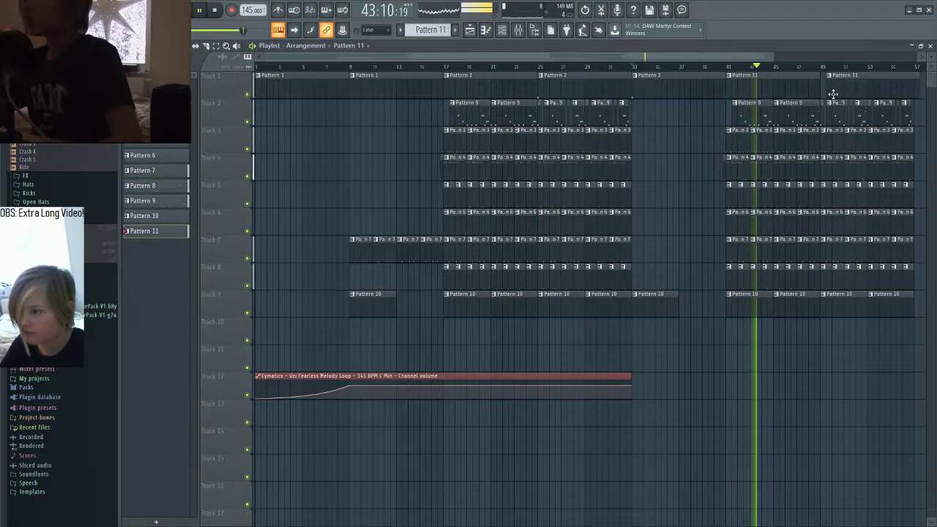
scroll(825, 134, down, 2)
scroll(775, 168, down, 3)
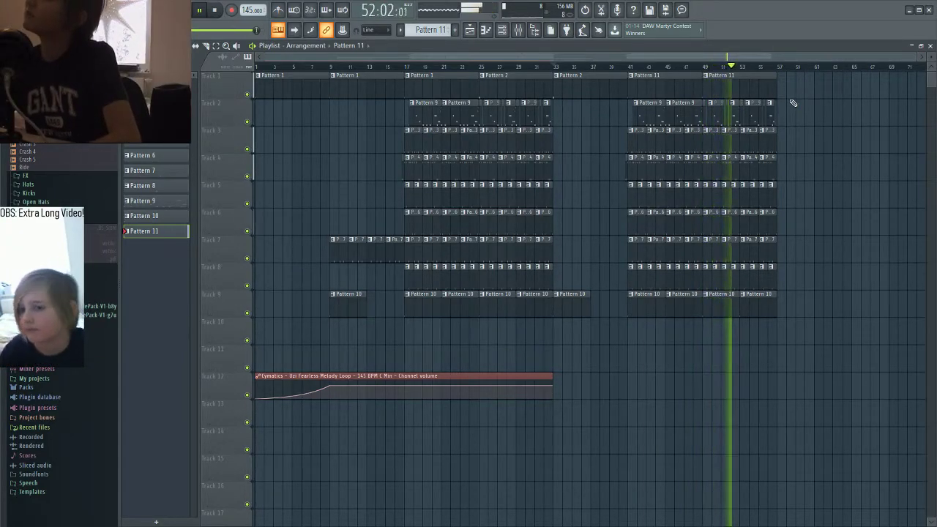
click(771, 300)
click(790, 305)
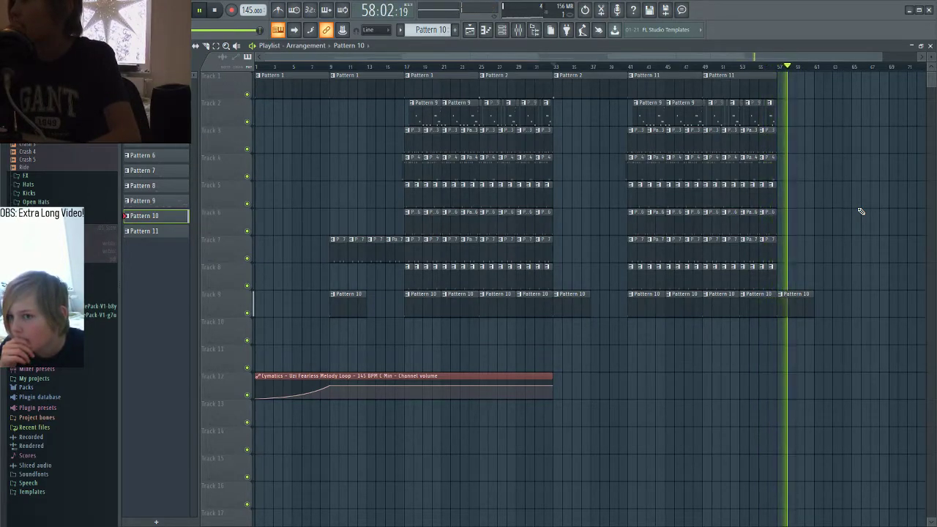
key(space)
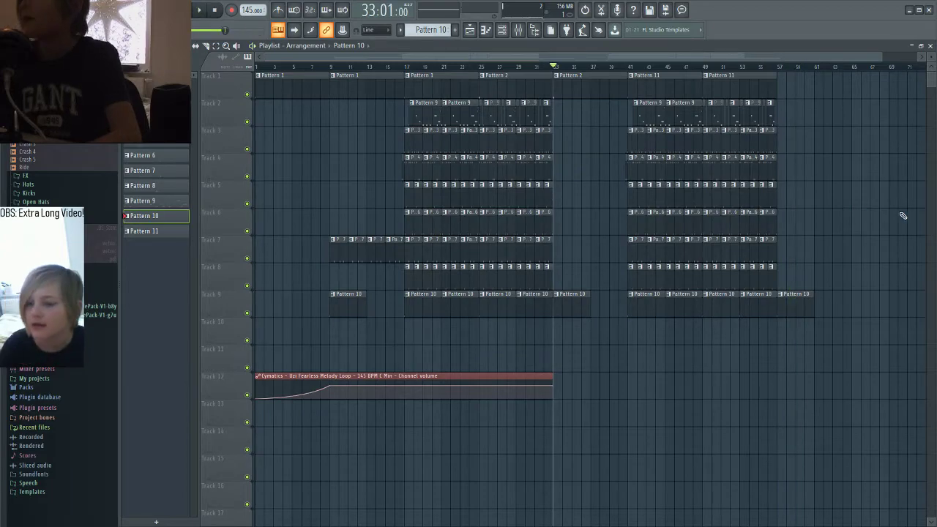
Step: Move the song position to bar 60 and switch the time display to minutes and seconds to check the length
scroll(871, 252, down, 1)
mouse_move(740, 67)
mouse_down()
mouse_move(795, 79)
mouse_move(780, 69)
mouse_up()
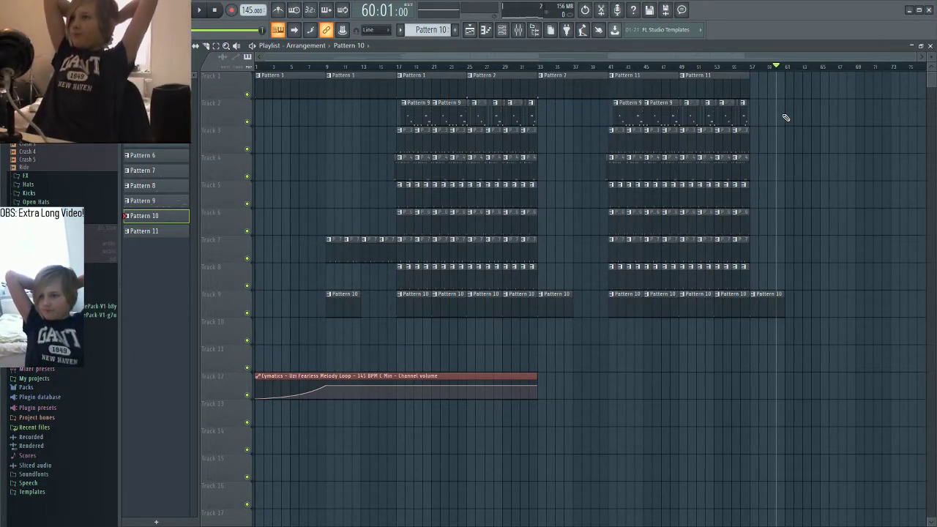
click(389, 11)
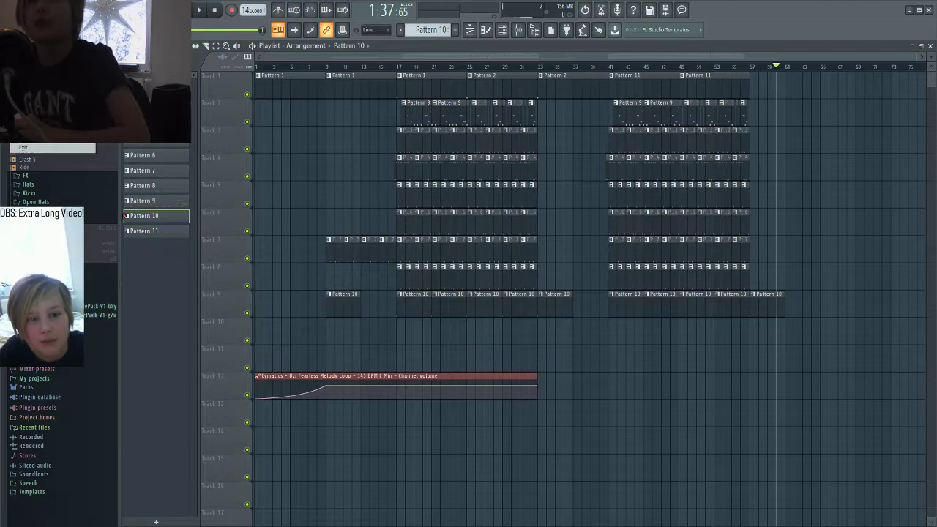
Step: Export the full song as the WAV file Uzi.wav with a 16Bit int bit depth
mouse_move(33, 93)
click(121, 103)
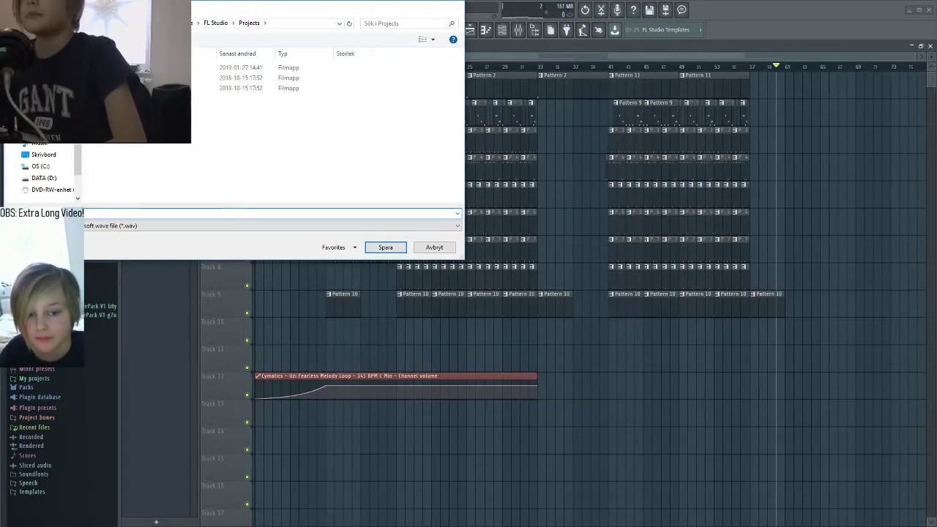
key(Return)
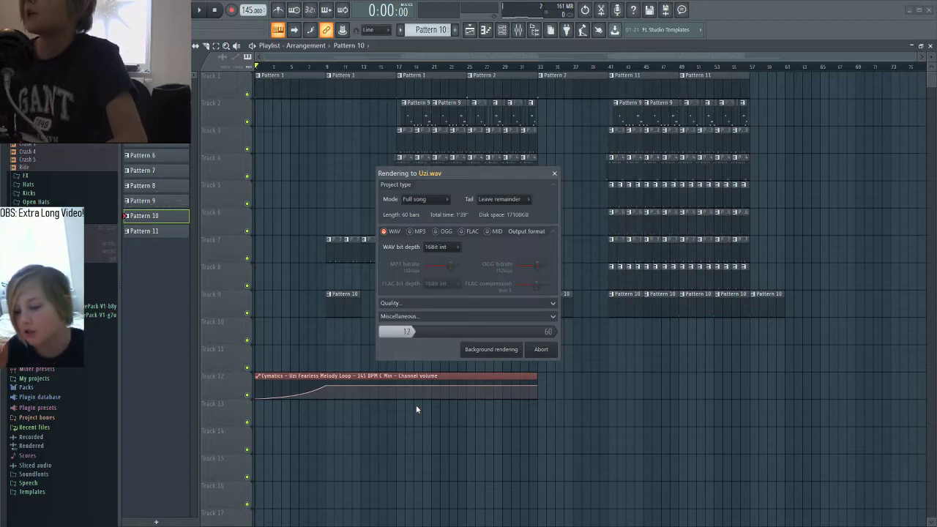